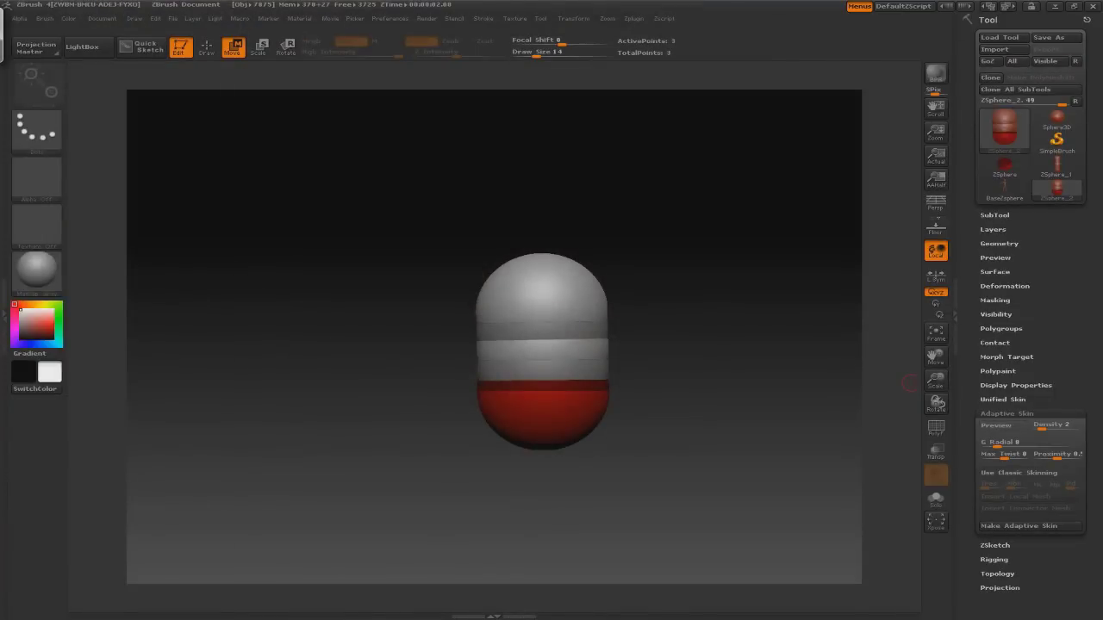
- Insert a middle ZSphere and stretch the chain into a taller three-sphere capsule
key("q")
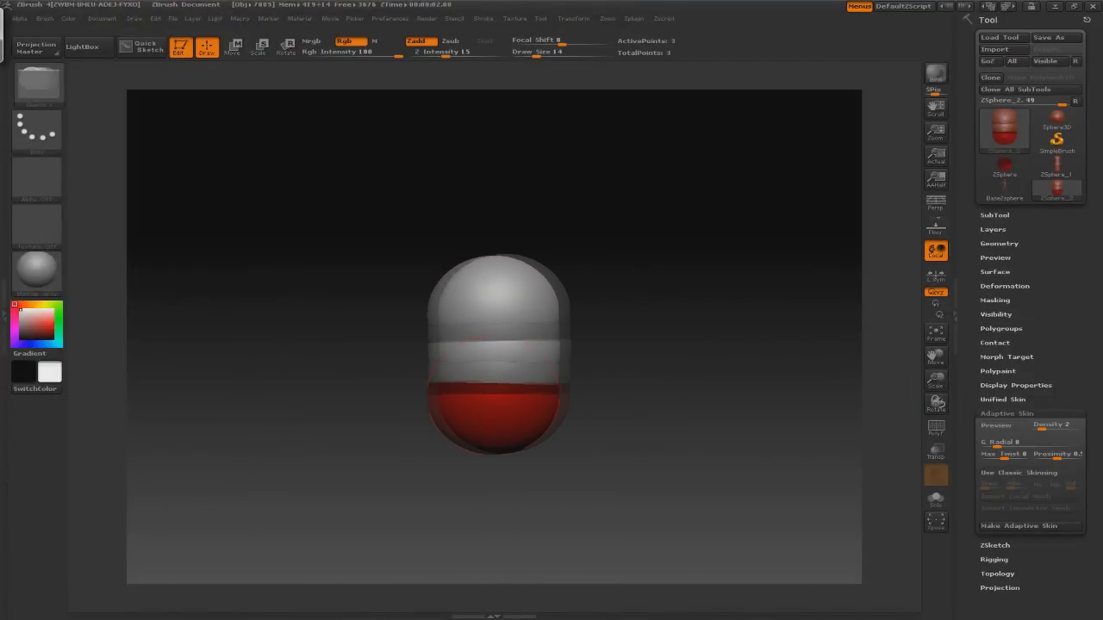
key("a")
key("w")
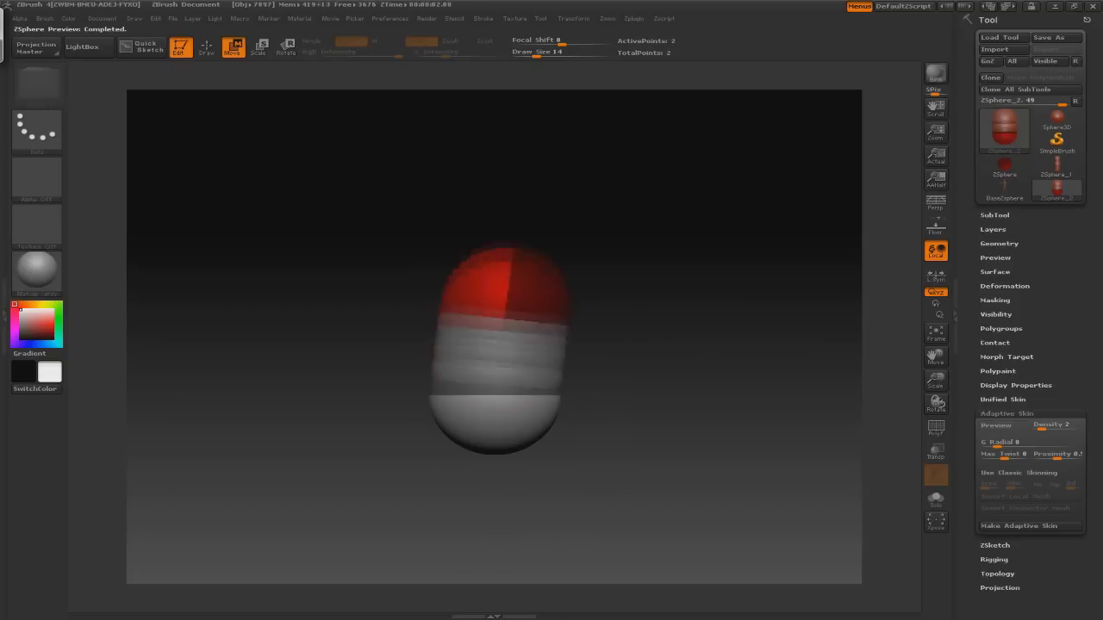
left_click_drag(493, 293, 493, 369)
key("a")
key("a")
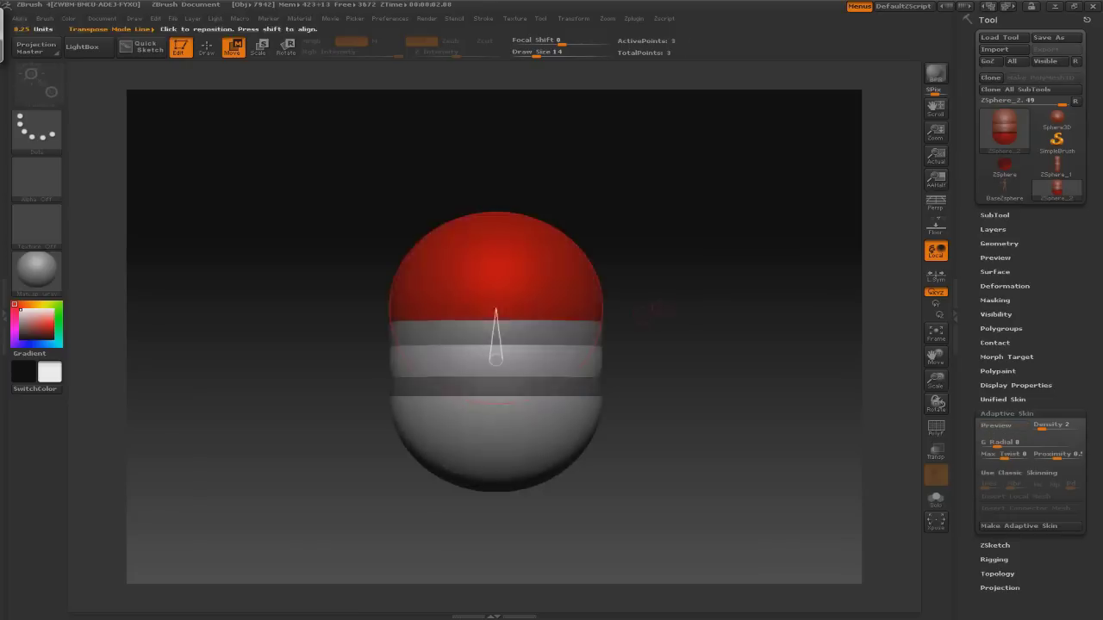
key("a")
left_click_drag(493, 410, 494, 389)
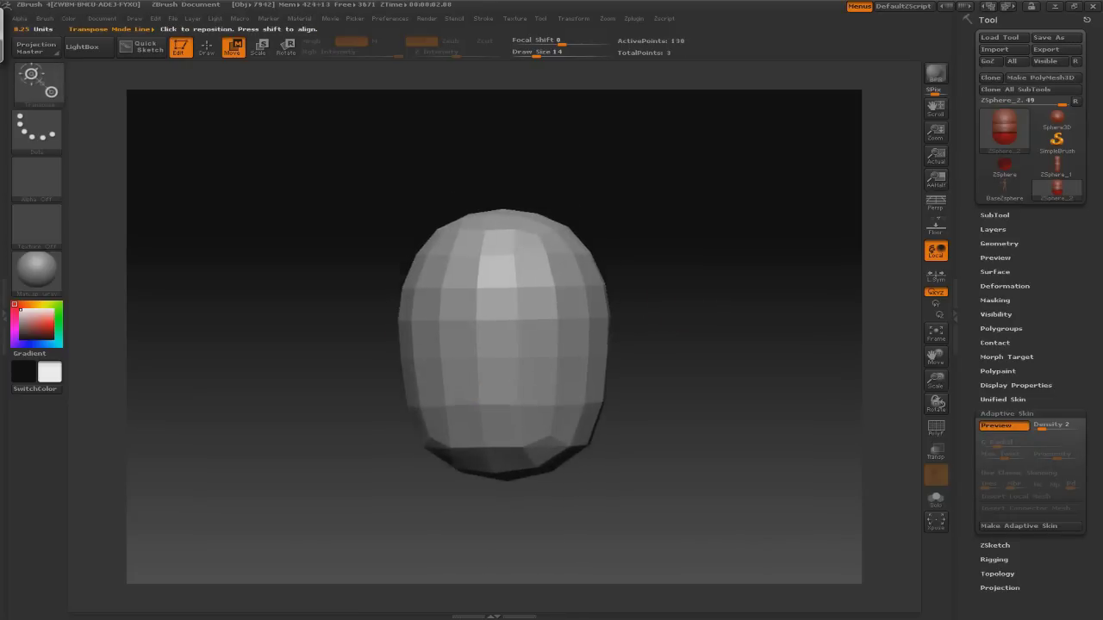
key("a")
key("a")
key("a")
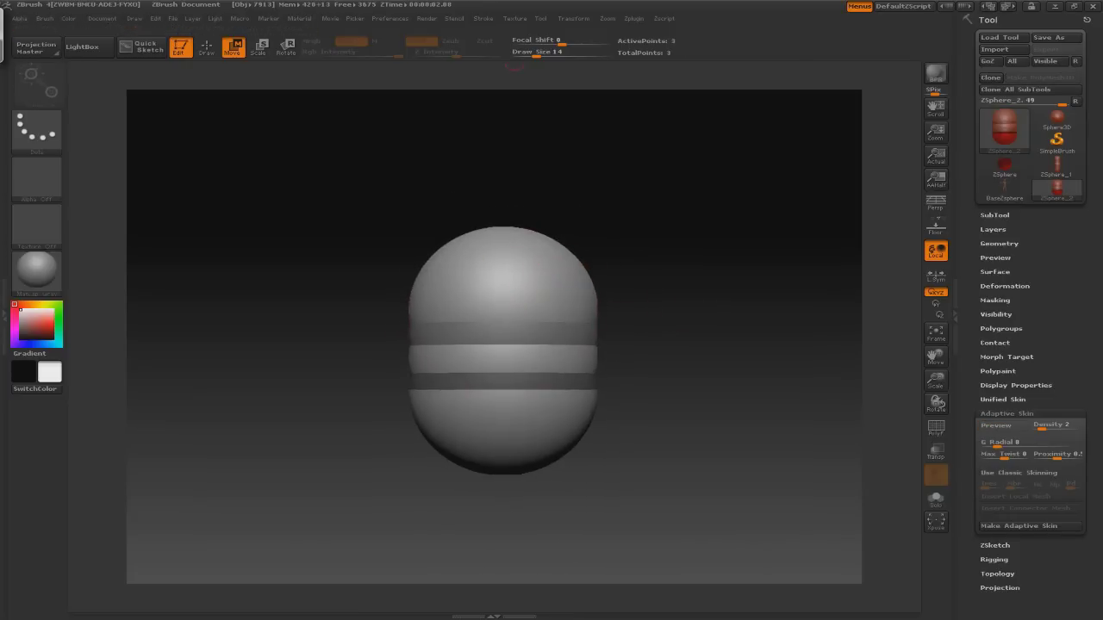
- Show the floor grid and set the Transform radial count to 17
key("shift+p")
left_click(483, 18)
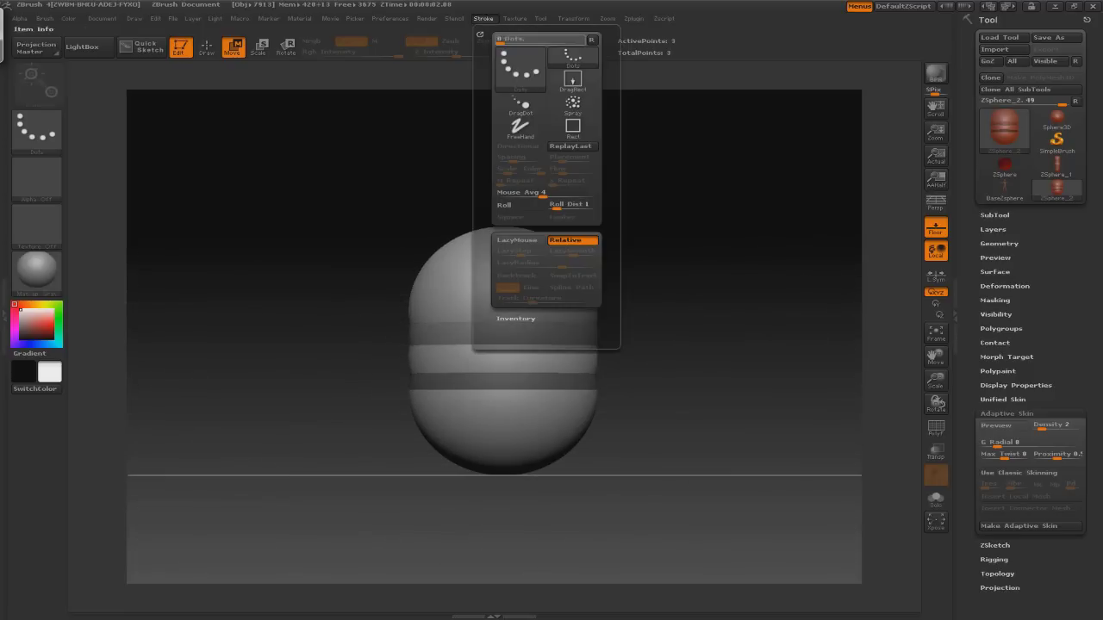
left_click(573, 18)
key("Return")
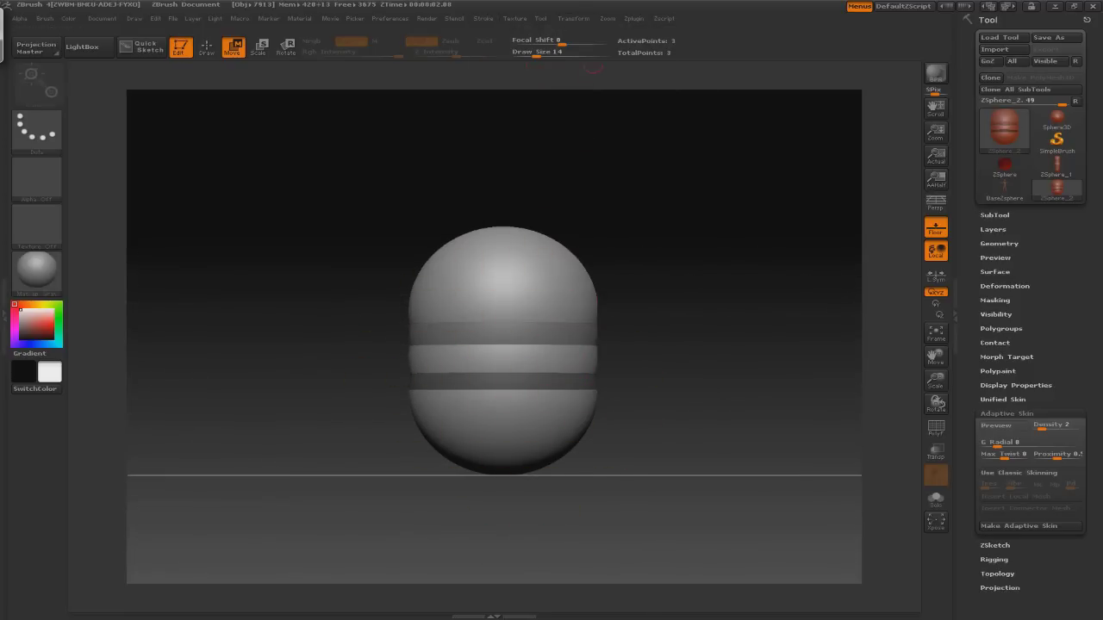
left_click_drag(508, 356, 687, 329)
key("ctrl+z")
key("q")
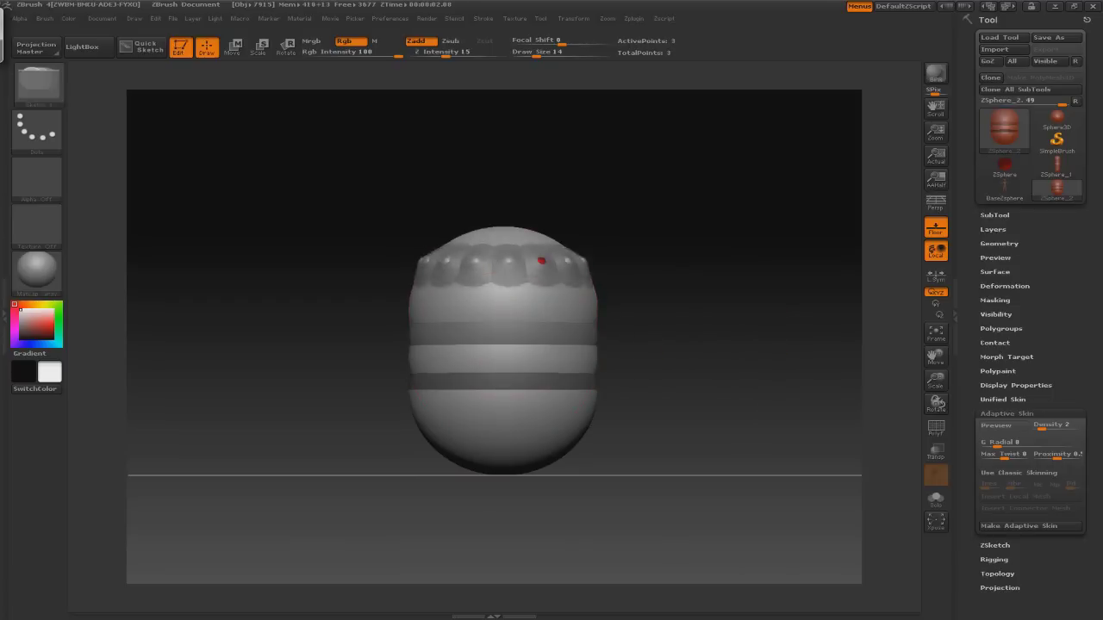
key("a")
key("e")
left_click_drag(701, 214, 612, 310)
key("w")
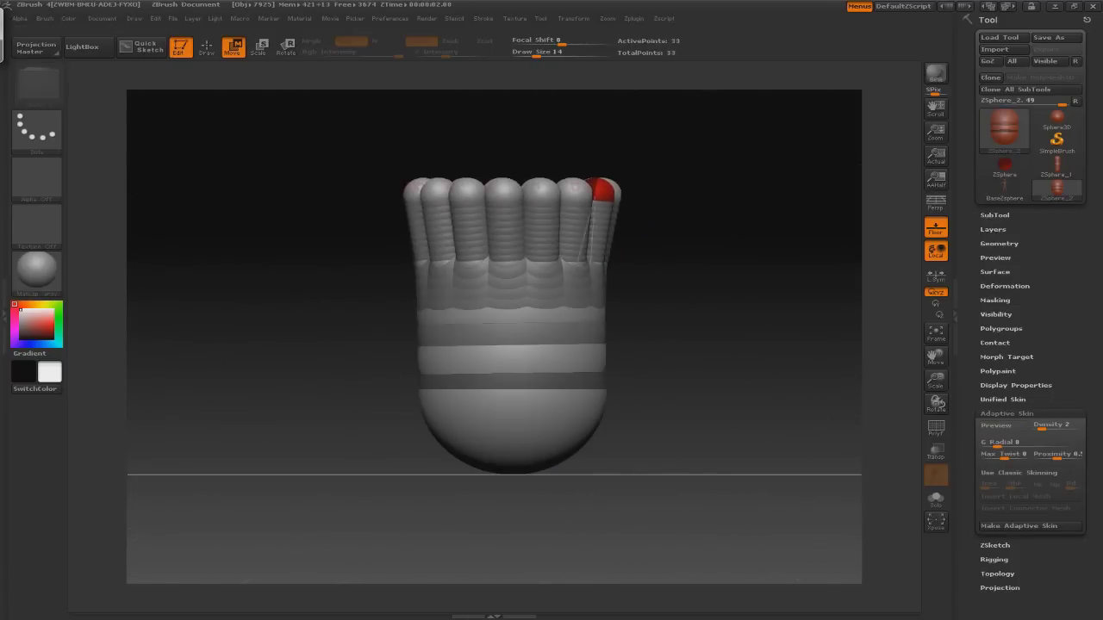
key("a")
left_click_drag(258, 387, 345, 319)
key("a")
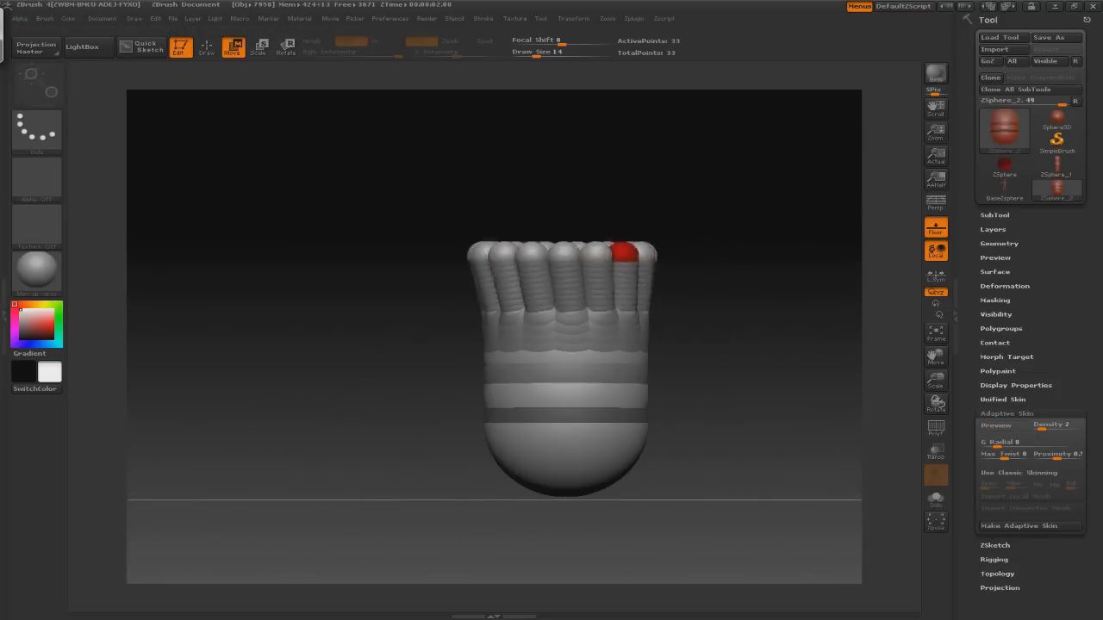
key("a")
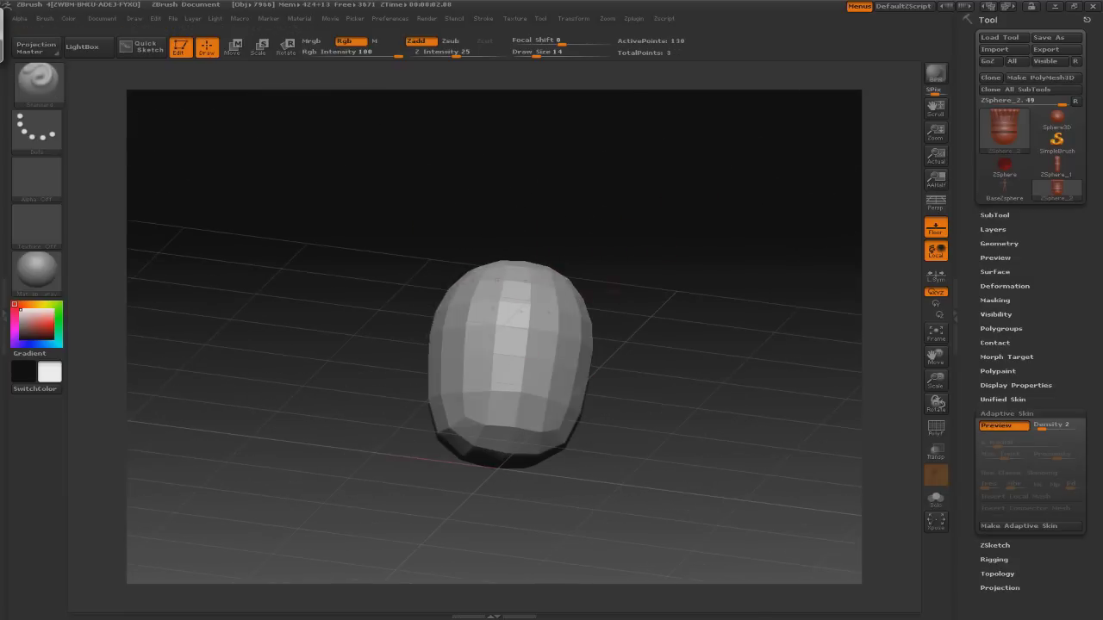
key("a")
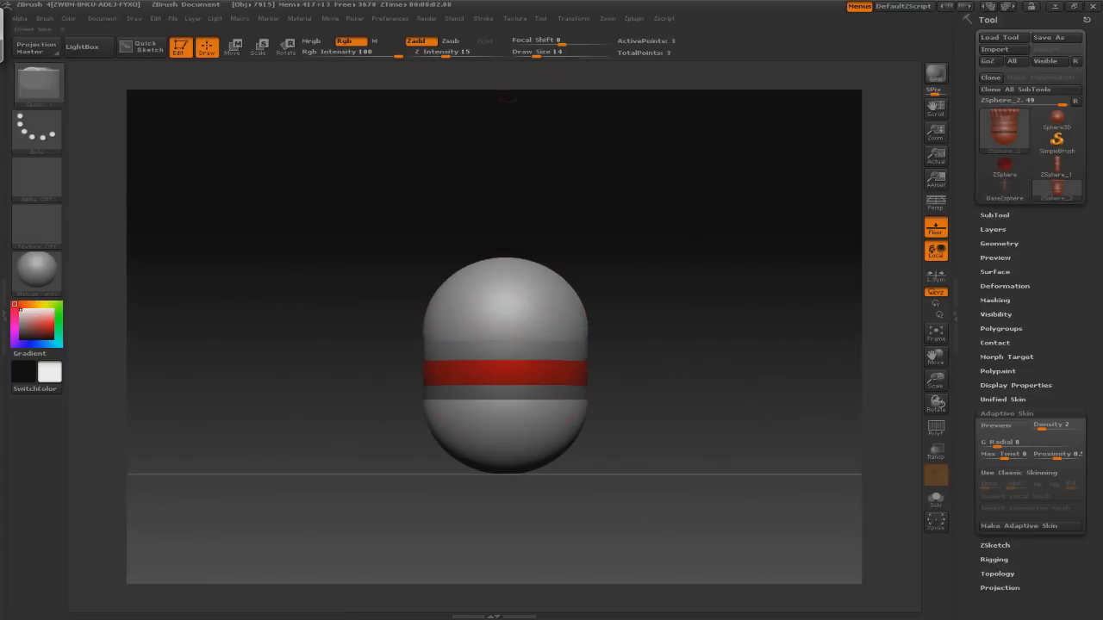
- Draw a radial ring of ZSphere fingers out of the middle sphere
key("a")
mouse_move(664, 270)
left_mouse_down()
mouse_move(672, 327)
mouse_move(707, 371)
mouse_move(655, 344)
mouse_move(664, 293)
mouse_move(655, 327)
mouse_move(603, 362)
mouse_move(595, 414)
mouse_move(577, 405)
left_mouse_up()
key("w")
key("a")
key("a")
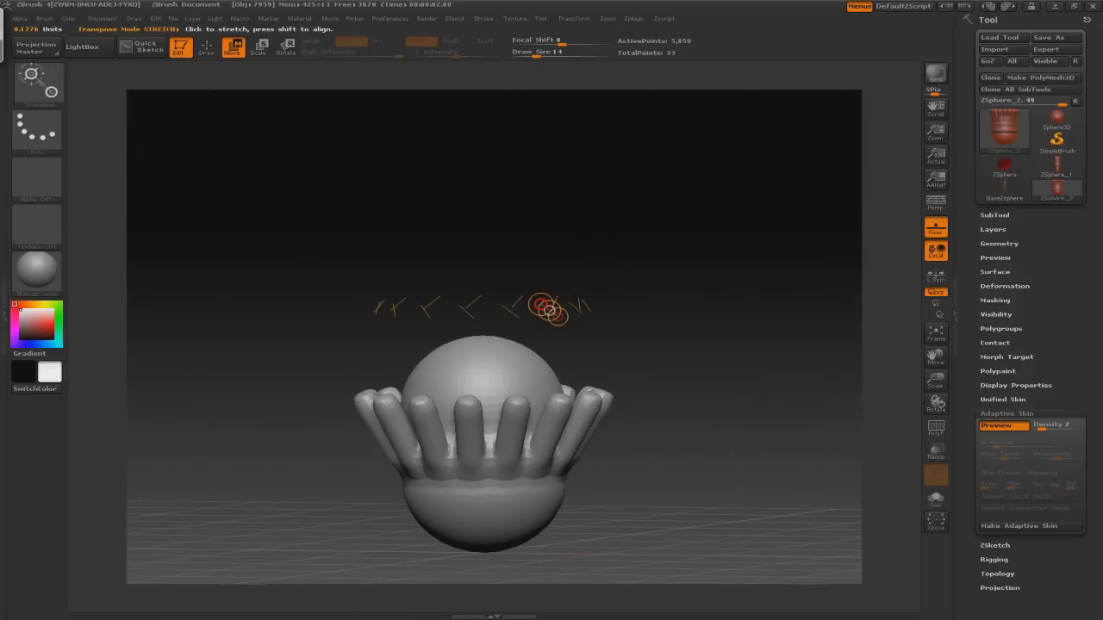
key("q")
key("a")
key("a")
key("w")
left_click_drag(732, 259, 732, 138)
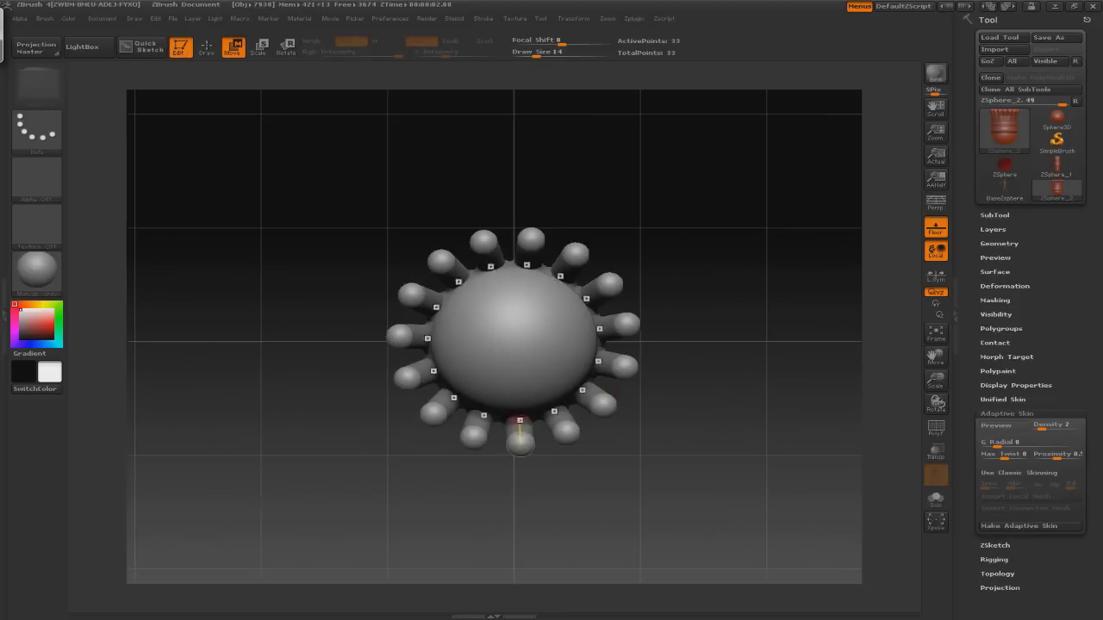
mouse_move(637, 327)
left_mouse_down()
mouse_move(680, 243)
mouse_move(374, 249)
mouse_move(386, 227)
mouse_move(598, 209)
mouse_move(383, 204)
left_mouse_up()
- Lengthen the finger chains so they curve upward, checking the skinned result
key("q")
key("a")
mouse_move(637, 284)
left_mouse_down()
mouse_move(680, 288)
mouse_move(690, 215)
mouse_move(689, 302)
mouse_move(690, 215)
mouse_move(556, 263)
mouse_move(583, 290)
mouse_move(562, 332)
left_mouse_up()
key("a")
key("w")
key("a")
key("a")
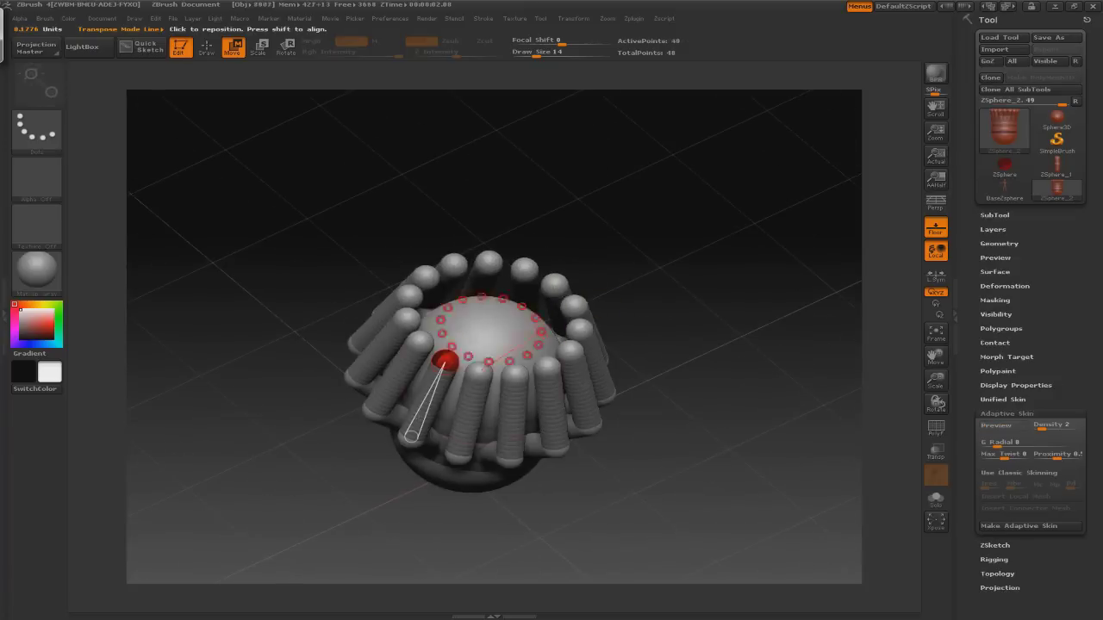
key("space")
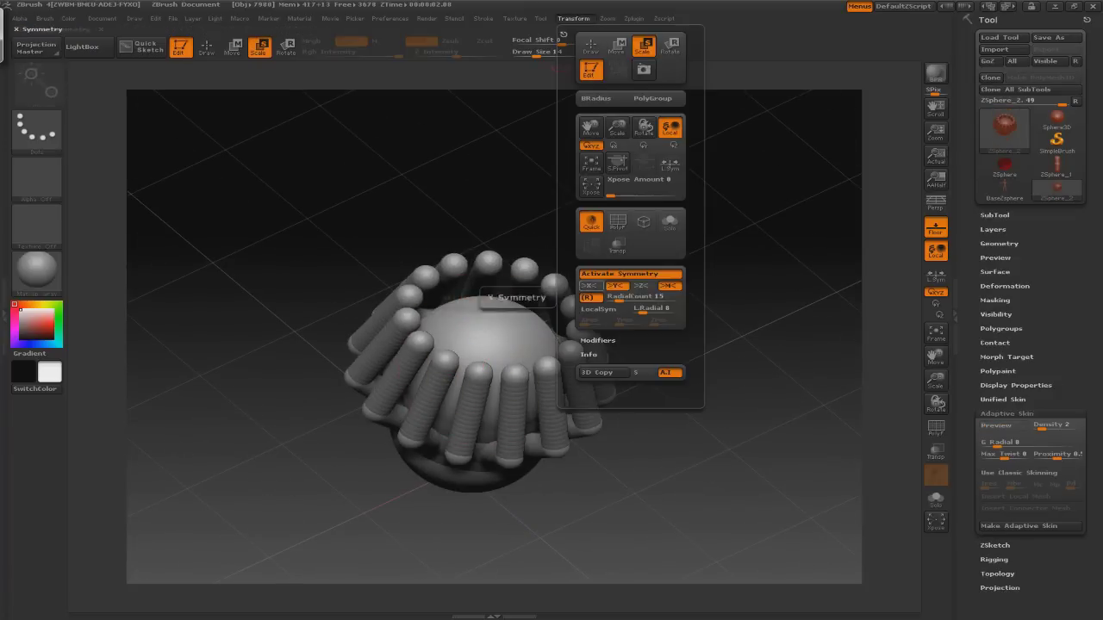
- Toggle the skin preview and orbit around the finger ring to inspect it
key("a")
key("a")
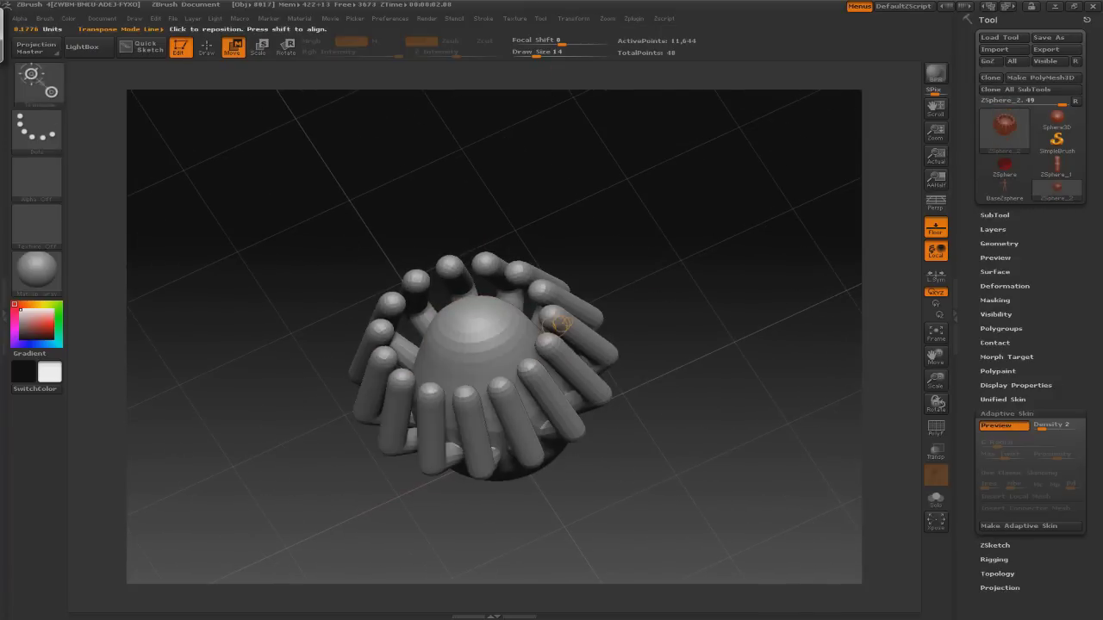
key("a")
key("q")
key("a")
left_click_drag(655, 284, 662, 241)
key("a")
key("space")
key("w")
left_click_drag(668, 287, 659, 228)
- Scale and bend the finger chains inward over the top sphere, then preview the rim
key("e")
left_click_drag(469, 312, 423, 278)
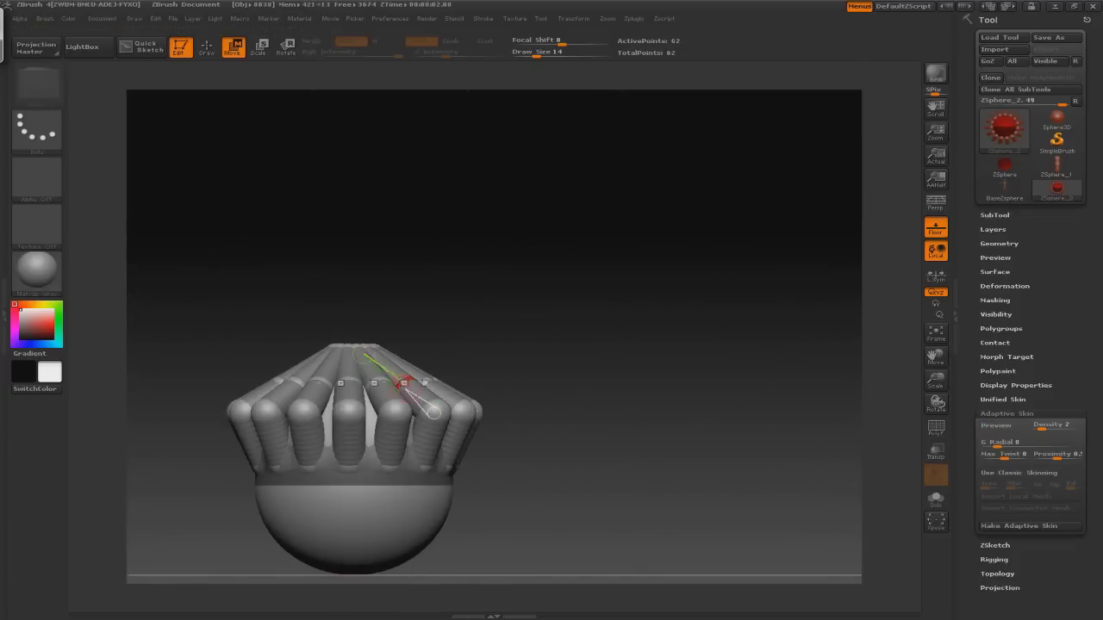
left_click_drag(500, 431, 610, 233)
key("a")
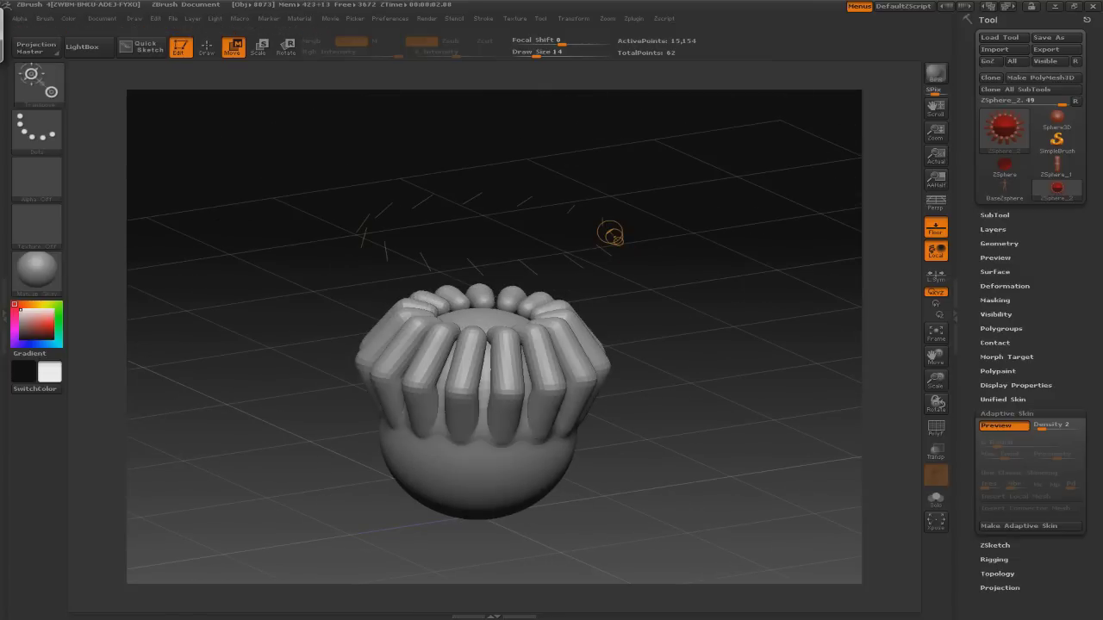
left_click_drag(610, 234, 576, 310)
- Revert to the two-sphere chain, lower the top sphere, and preview the faceted egg skin
key("q")
key("a")
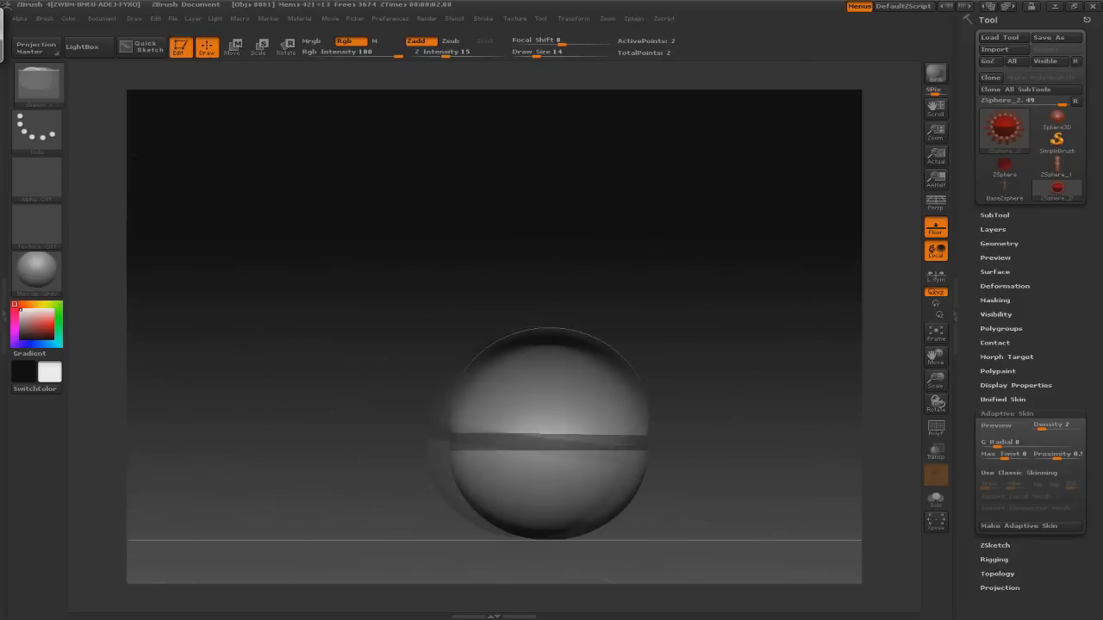
key("w")
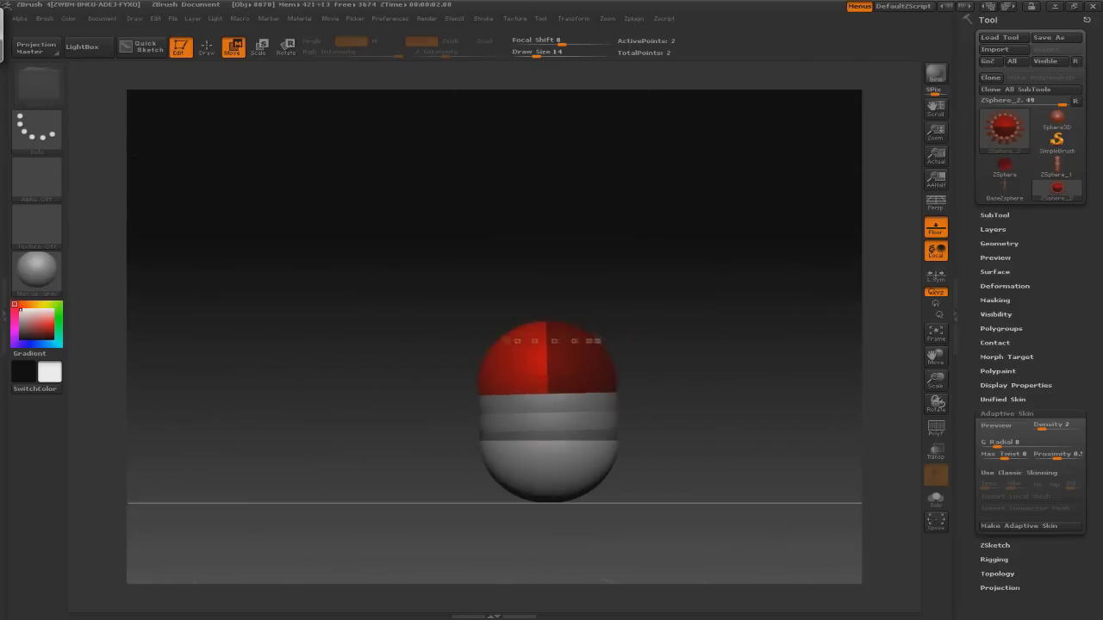
left_click_drag(547, 358, 550, 379)
key("a")
left_click_drag(603, 258, 559, 379)
key("a")
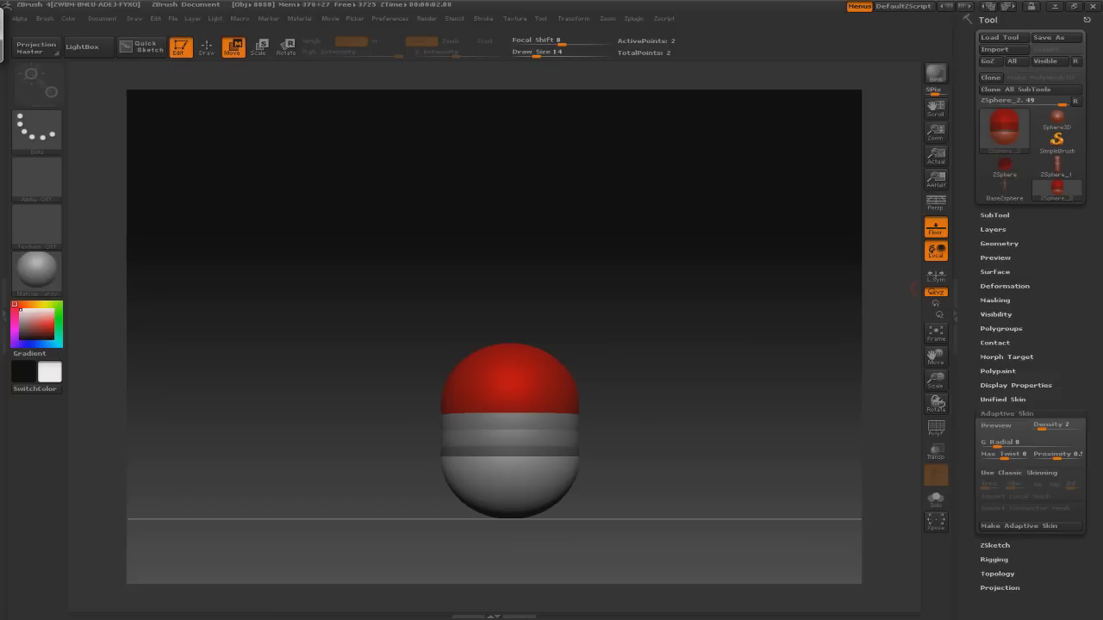
key("a")
key("a")
key("a")
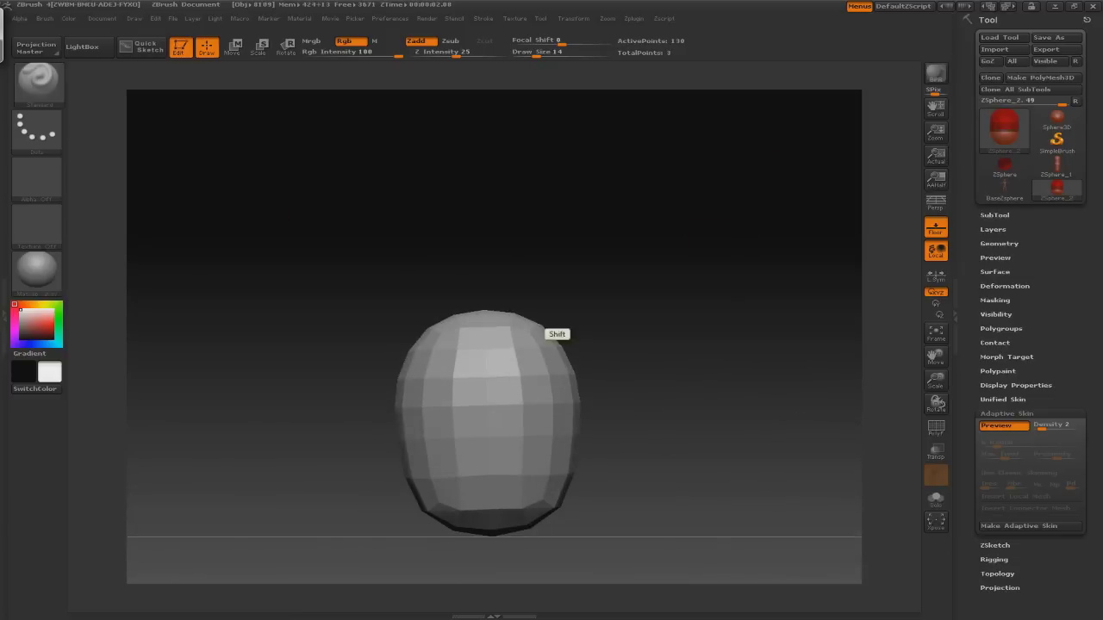
- Make an adaptive skin, select PM3D_ZSphere_2, subdivide it, and hide the floor
left_click(1018, 526)
left_click(1041, 77)
left_click(1000, 267)
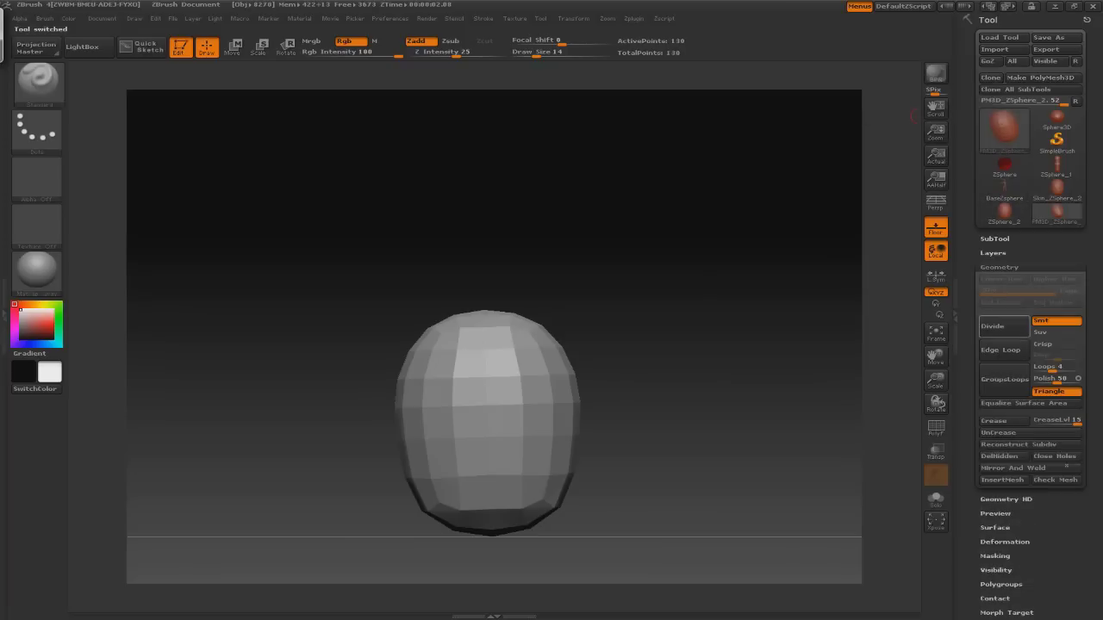
key("ctrl+d")
key("shift+p")
- Orbit the head to a new angle and lightly smooth its surface
key("w")
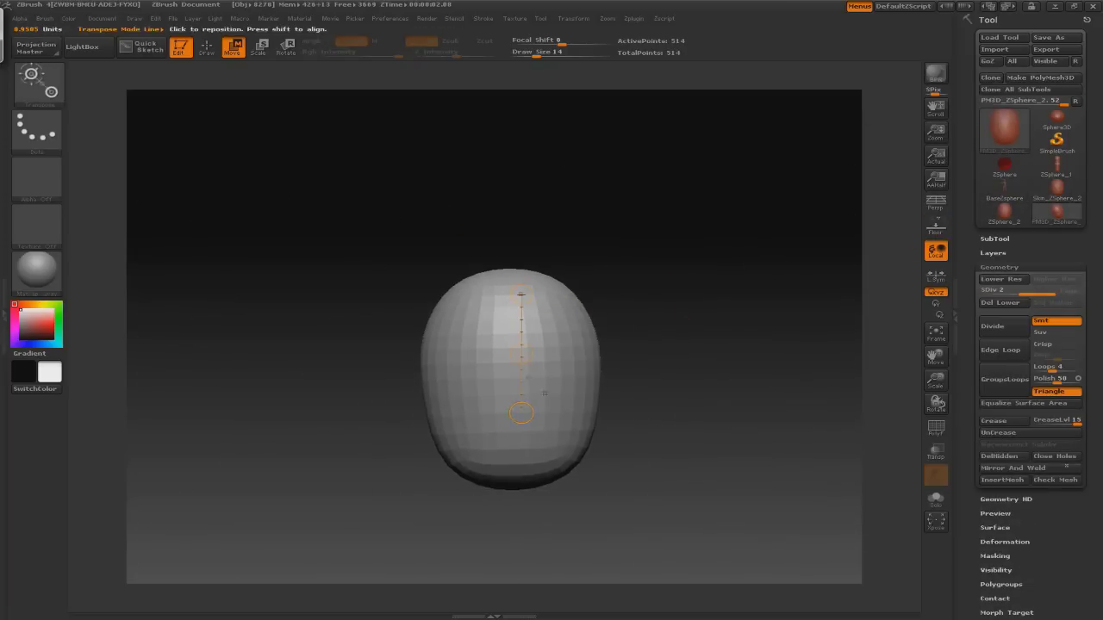
mouse_move(551, 328)
left_mouse_down()
mouse_move(565, 336)
mouse_move(566, 319)
mouse_move(529, 332)
mouse_move(517, 379)
mouse_move(551, 413)
mouse_move(454, 455)
left_mouse_up()
key("q")
key("shift")
- Pick a new sculpting brush from the B-F-L brush list and adjust its size
key("s")
key("b")
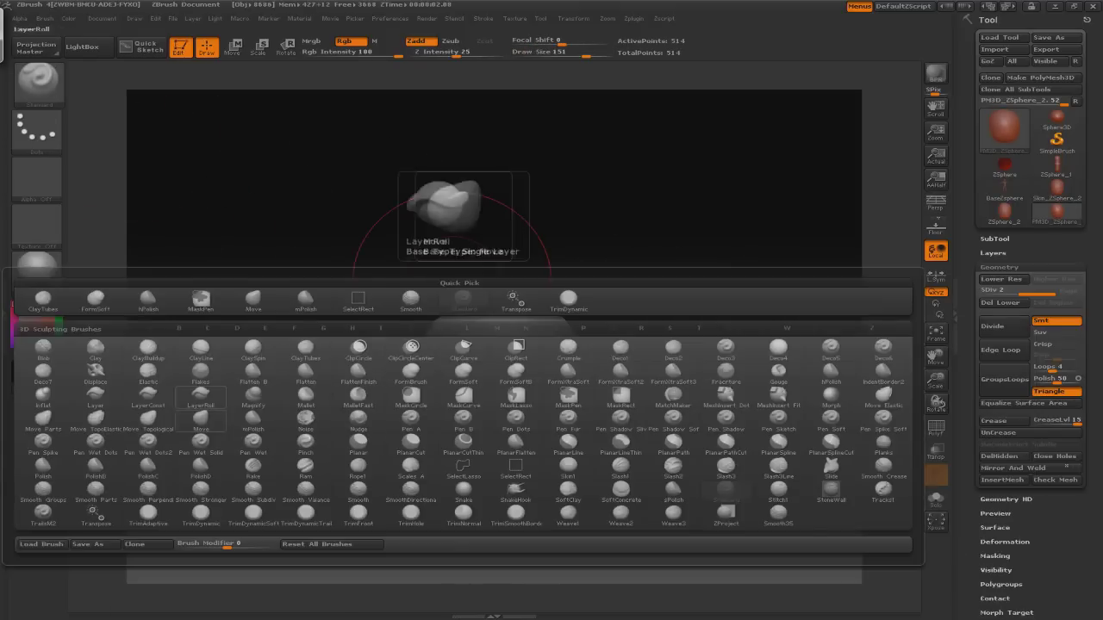
key("f")
key("l")
mouse_move(604, 413)
left_mouse_down()
mouse_move(665, 345)
mouse_move(620, 388)
left_mouse_up()
- Scale and move the head with transpose action lines to reshape its sides and bottom
key("e")
left_click_drag(422, 317, 402, 435)
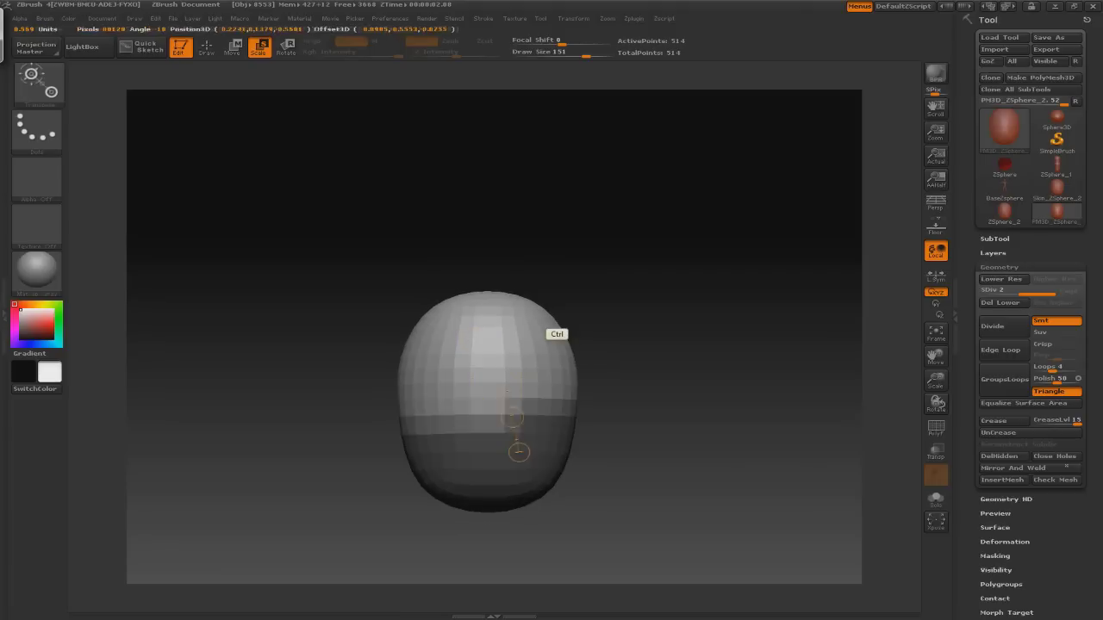
left_click_drag(456, 469, 455, 369)
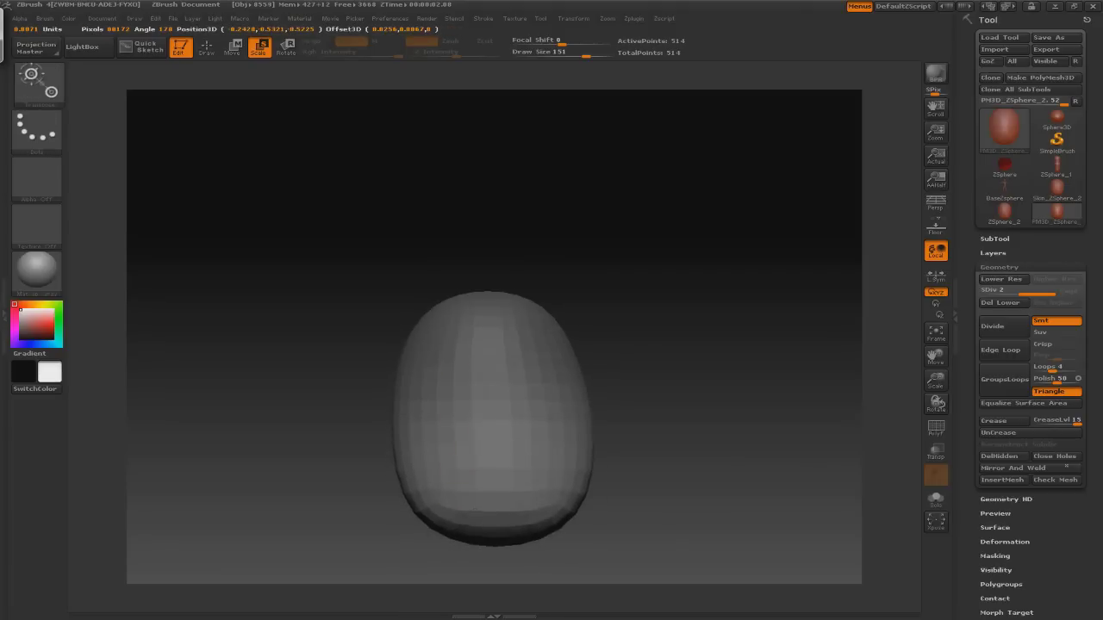
key("w")
left_click_drag(534, 362, 554, 332)
left_click_drag(502, 288, 527, 378)
left_click_drag(448, 435, 496, 433)
left_click_drag(586, 316, 586, 415)
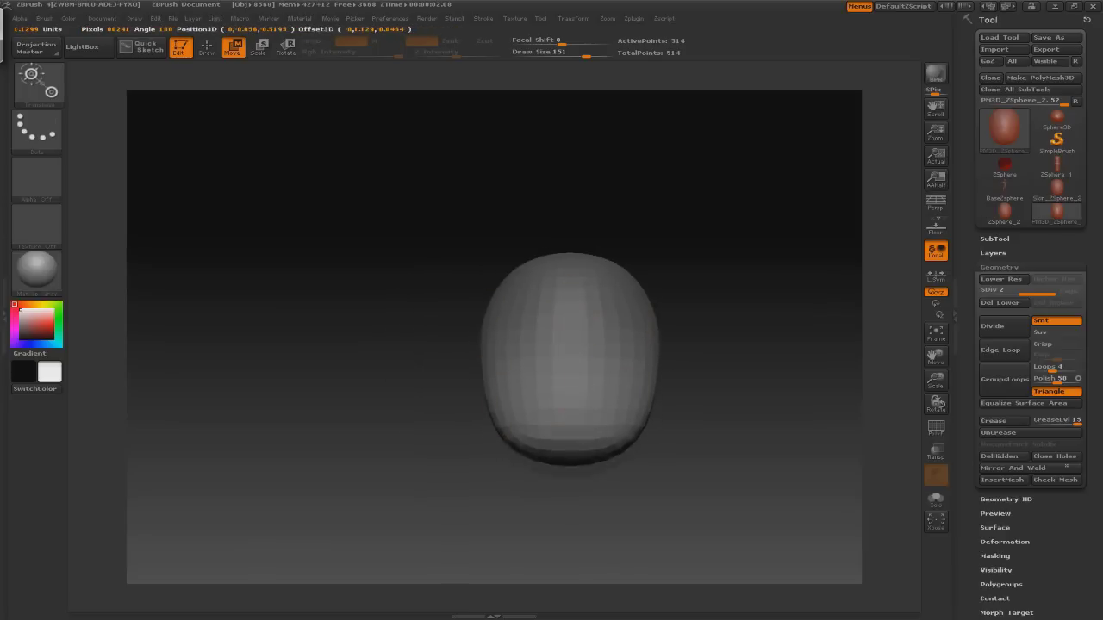
- Stretch the head taller, then undo back to the taller bottom-heavy egg shape
key("e")
left_click_drag(561, 443, 561, 521)
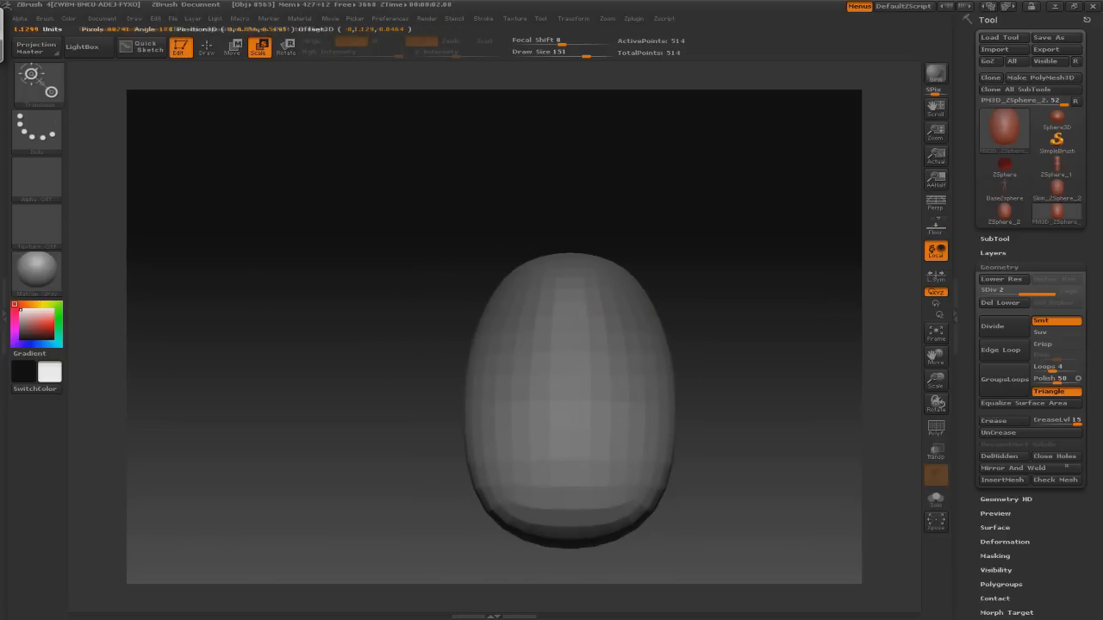
key("w")
key("ctrl+z")
key("ctrl+z")
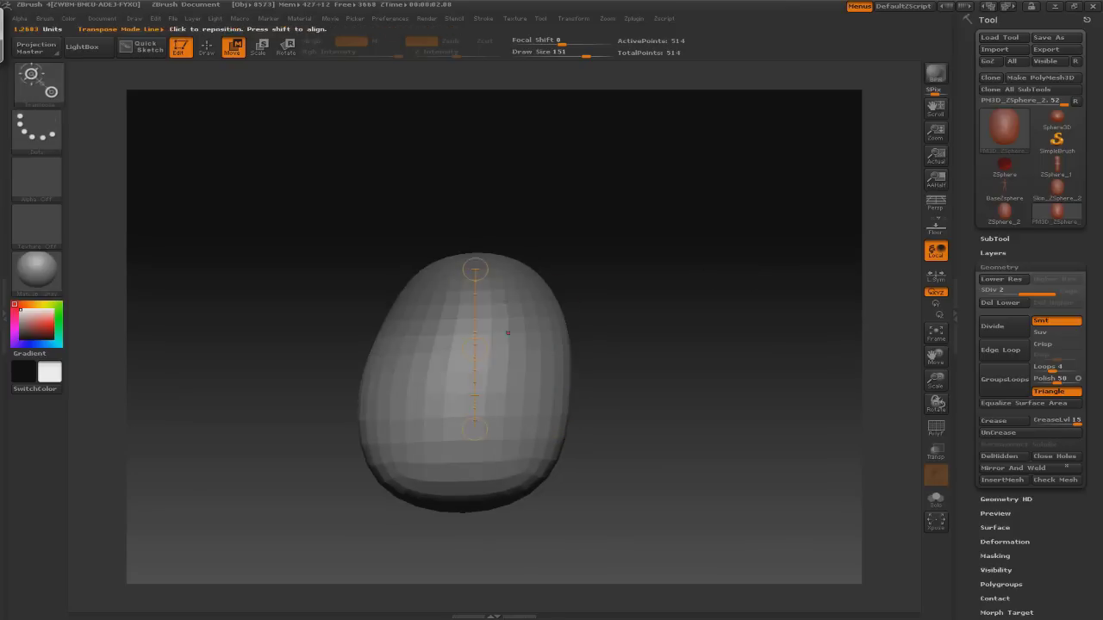
key("ctrl+z")
key("ctrl+z")
key("q")
key("ctrl+z")
key("ctrl+z")
key("ctrl+z")
key("ctrl+z")
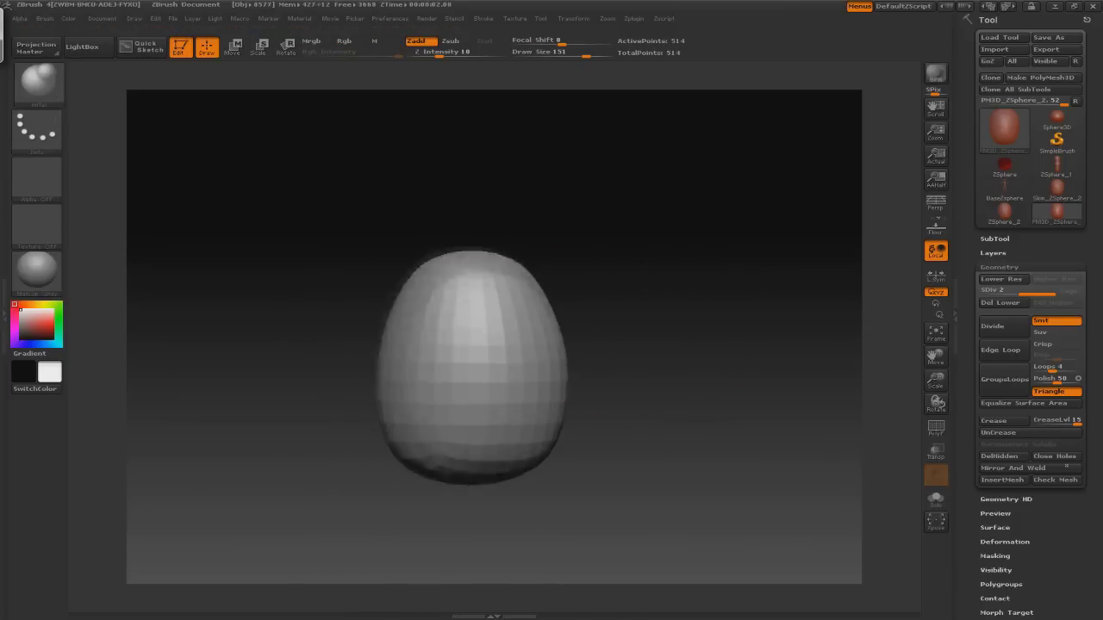
key("ctrl+z")
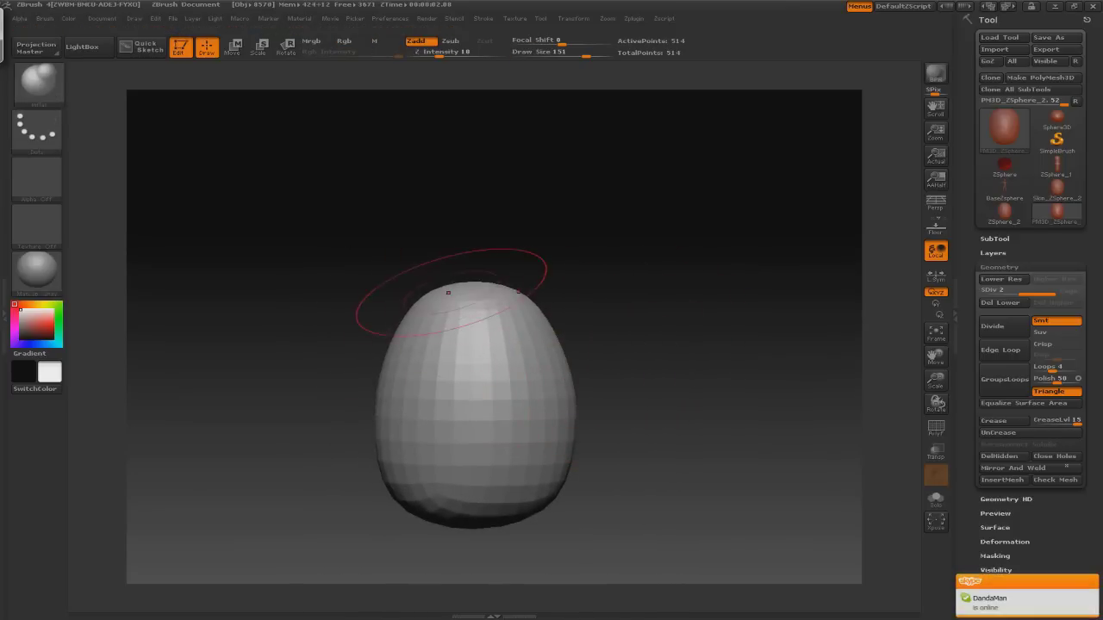
- Set Draw Size to 59, smooth the top into a shallow bowl, and subdivide to level 3
key("space")
left_click_drag(568, 284, 517, 285)
mouse_move(566, 250)
left_mouse_down()
mouse_move(552, 331)
mouse_move(552, 267)
left_mouse_up()
mouse_move(551, 332)
left_mouse_down("shift")
mouse_move(595, 242)
mouse_move(594, 276)
mouse_move(465, 312)
left_mouse_up("shift")
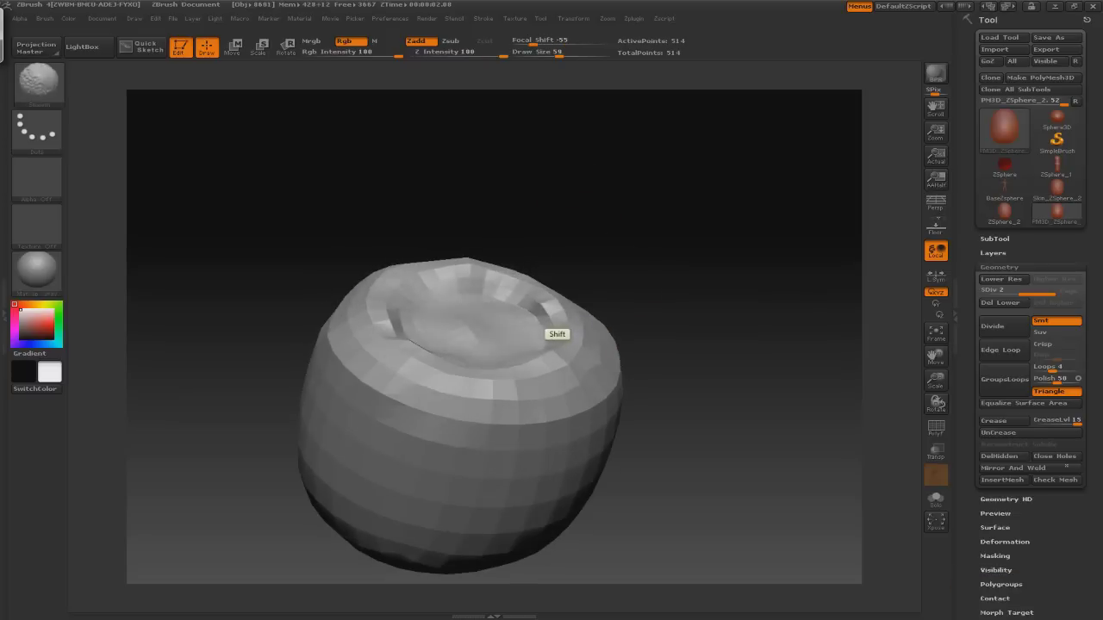
left_click_drag(551, 332, 529, 327, "shift")
key("ctrl+d")
left_click_drag(642, 259, 642, 341)
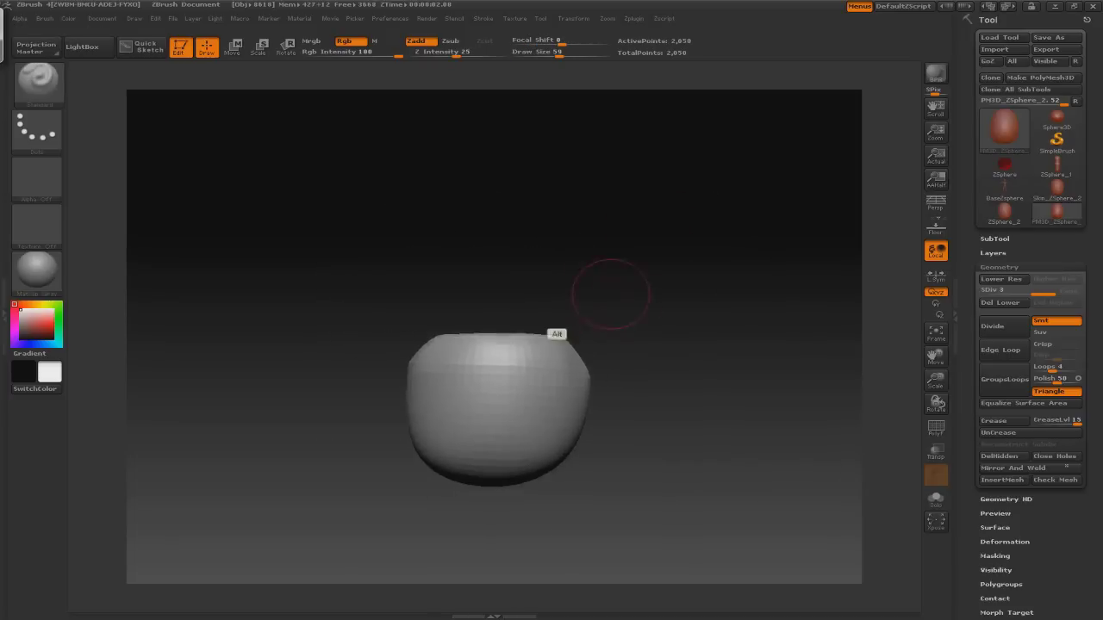
- Carve and smooth an oval groove on the egg's side, then subdivide to level 4
left_click_drag(608, 290, 672, 343)
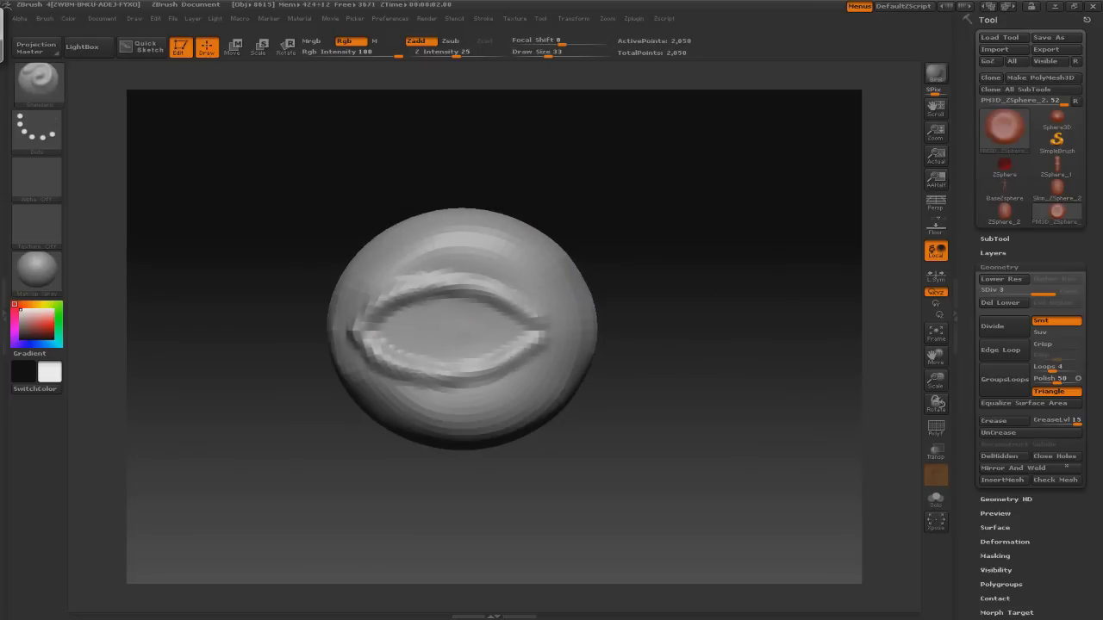
left_click_drag(655, 284, 556, 334)
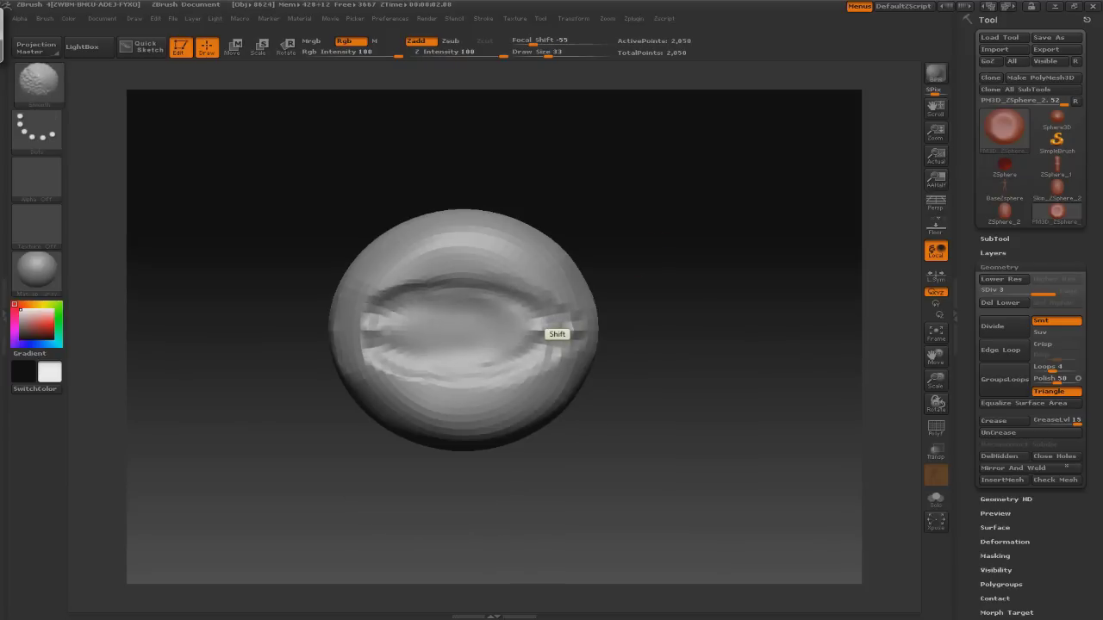
mouse_move(556, 334)
left_mouse_down()
mouse_move(557, 284)
mouse_move(603, 310)
mouse_move(390, 296)
left_mouse_up()
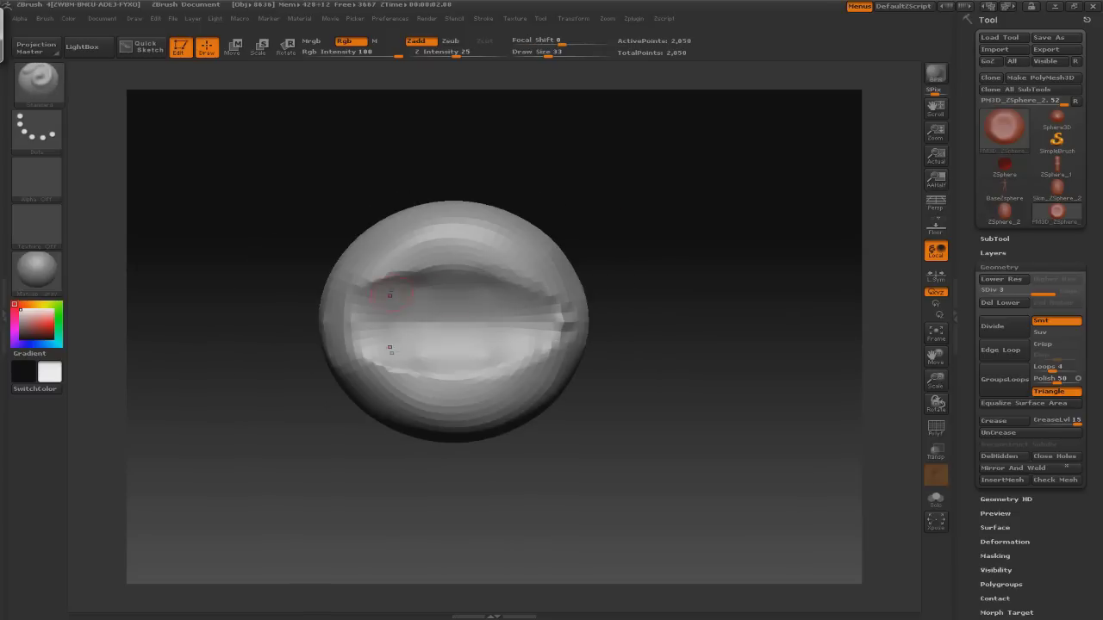
left_click_drag(459, 268, 500, 322)
key("ctrl+d")
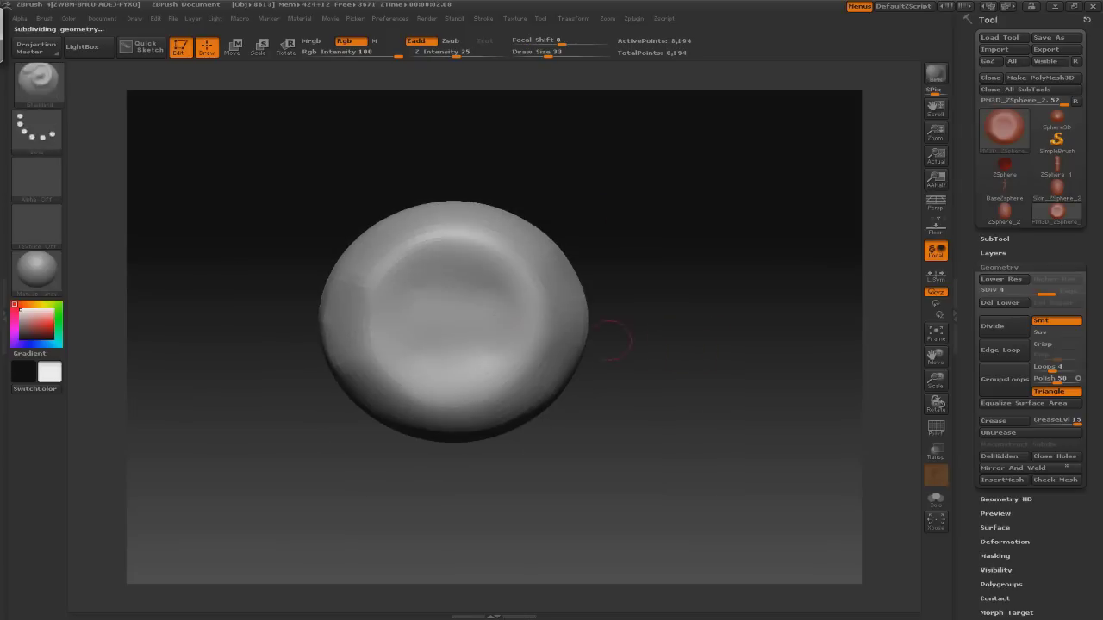
- Mask the central oval and invert the mask so only the oval is free
left_click_drag(517, 320, 388, 317, "ctrl")
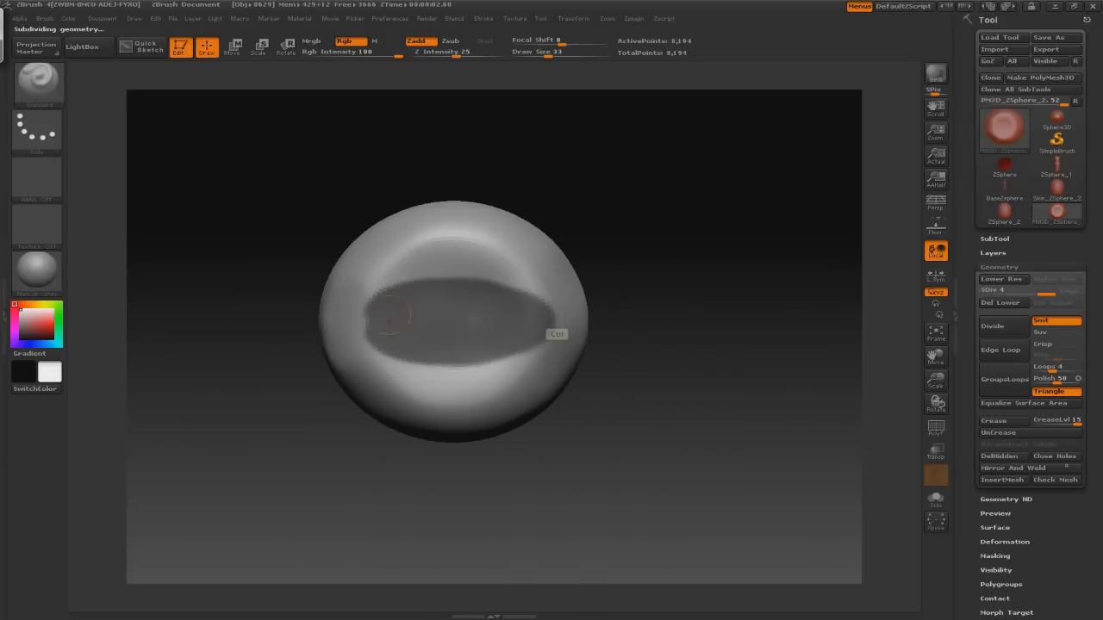
left_click(698, 284, "ctrl")
left_click(1004, 541)
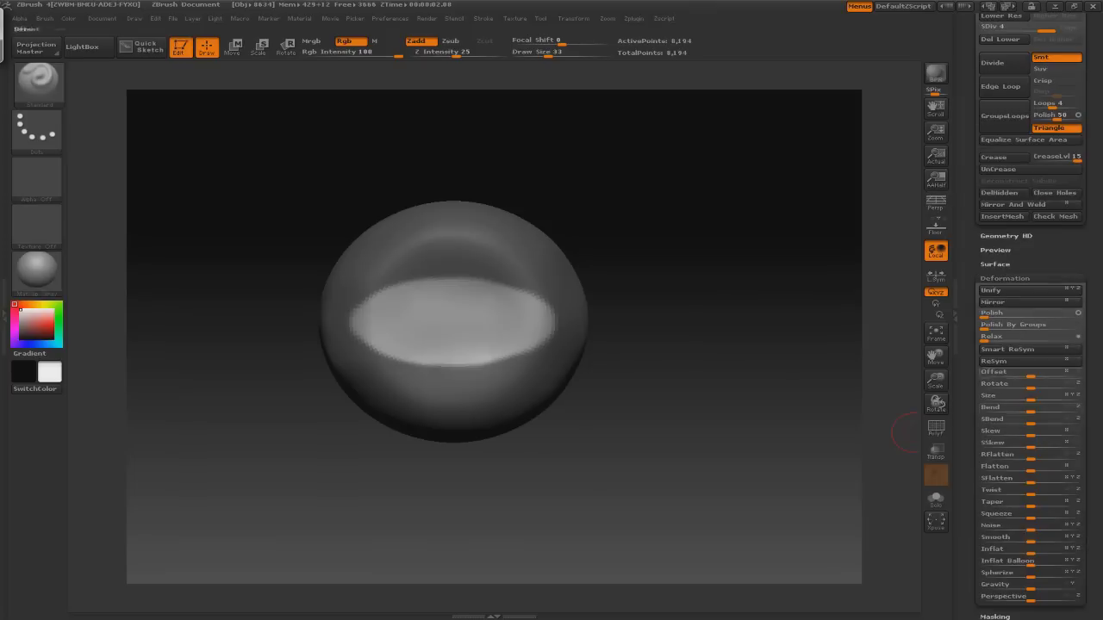
- Orbit back to the masked dent and reshape the oval mask outline
mouse_move(809, 472)
left_mouse_down()
mouse_move(785, 453)
mouse_move(723, 517)
mouse_move(676, 444)
mouse_move(603, 404)
mouse_move(508, 381)
left_mouse_up()
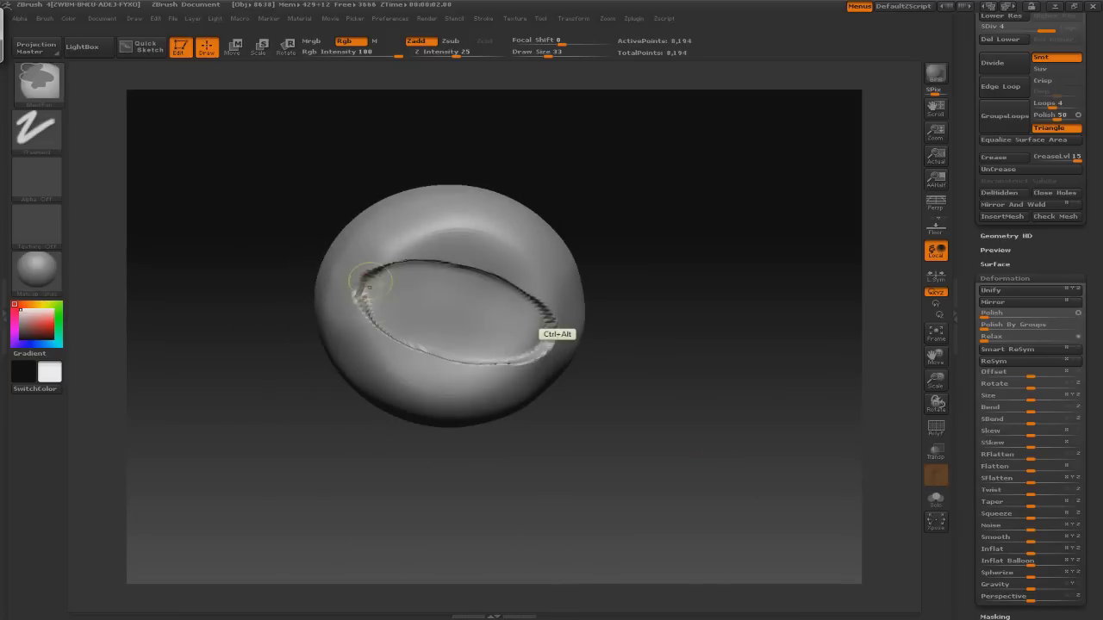
mouse_move(659, 260)
left_mouse_down()
mouse_move(369, 290)
mouse_move(465, 278)
mouse_move(392, 280)
mouse_move(524, 286)
mouse_move(469, 234)
mouse_move(414, 259)
mouse_move(448, 276)
mouse_move(465, 258)
mouse_move(457, 250)
left_mouse_up()
mouse_move(706, 276)
left_mouse_down()
mouse_move(385, 321)
mouse_move(517, 284)
mouse_move(652, 286)
mouse_move(560, 327)
left_mouse_up()
left_click_drag(372, 290, 551, 327)
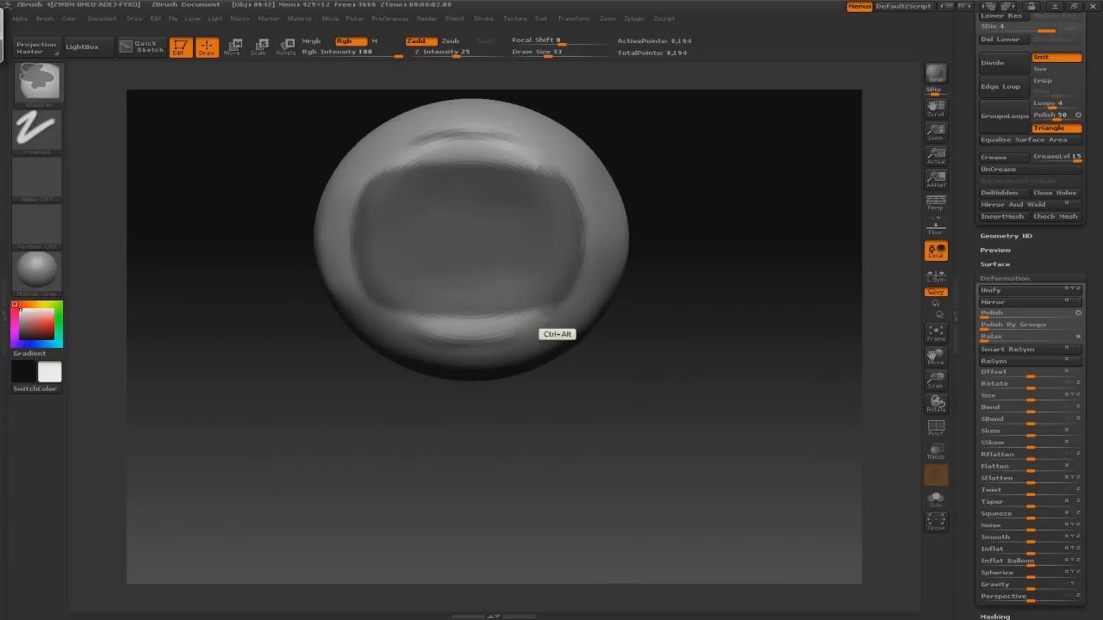
left_click_drag(330, 261, 362, 315)
- Repeatedly sharpen and blur the oval mask's edges to clean up its lens shape
left_click(362, 315, "ctrl+alt")
left_click(362, 315, "ctrl+alt")
left_click(362, 314, "ctrl+alt")
left_click(362, 314, "ctrl+alt")
left_click(525, 272, "ctrl+alt")
left_click(525, 273, "ctrl+alt")
left_click(524, 272, "ctrl+alt")
left_click(525, 273, "ctrl")
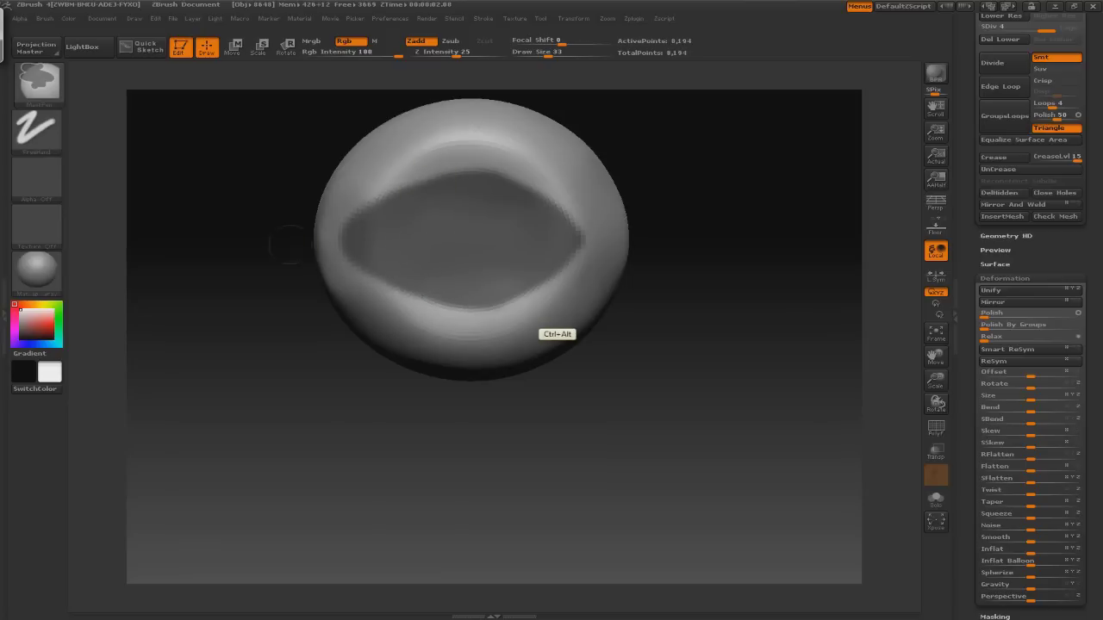
left_click(534, 331, "ctrl+alt")
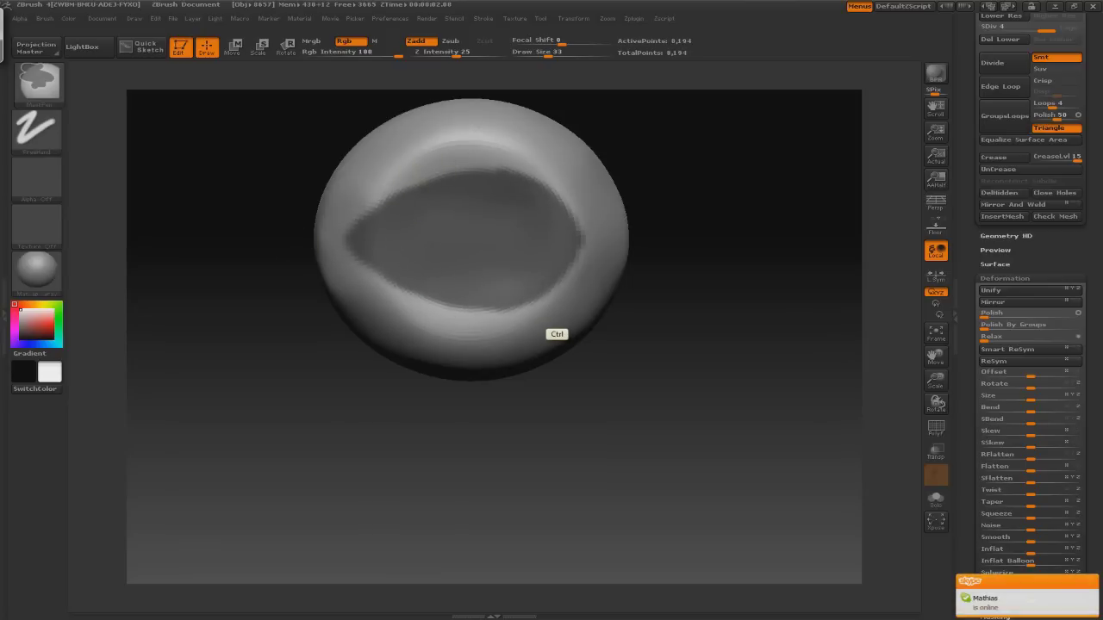
left_click(534, 331, "ctrl")
left_click(534, 331, "ctrl+alt")
left_click(344, 283, "ctrl")
left_click(556, 138, "ctrl+alt")
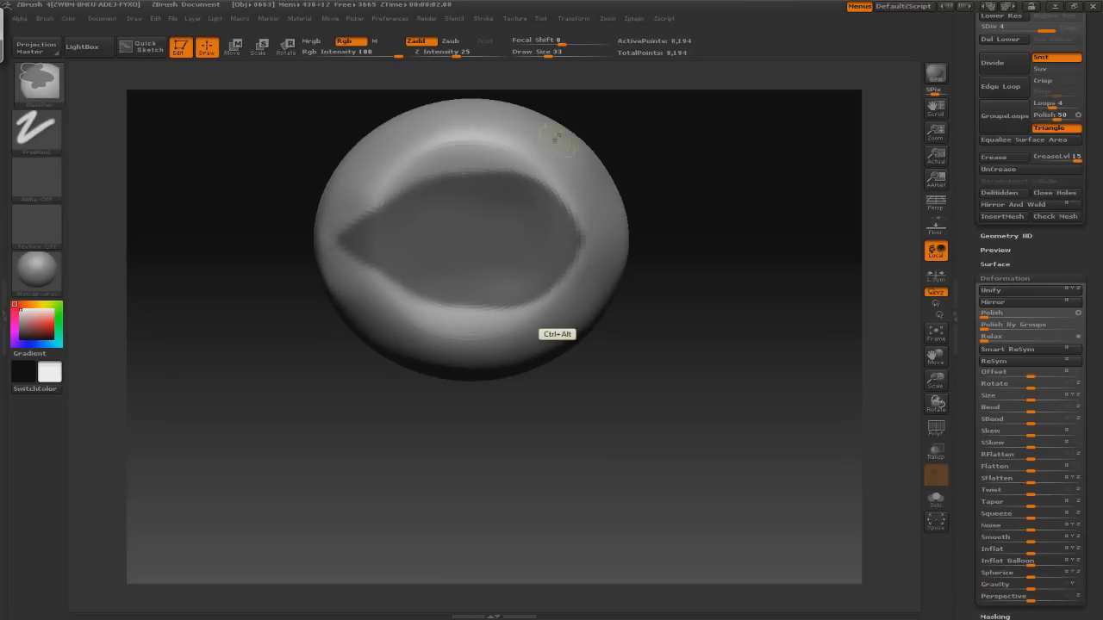
left_click(628, 198, "ctrl")
left_click(357, 247, "ctrl+alt")
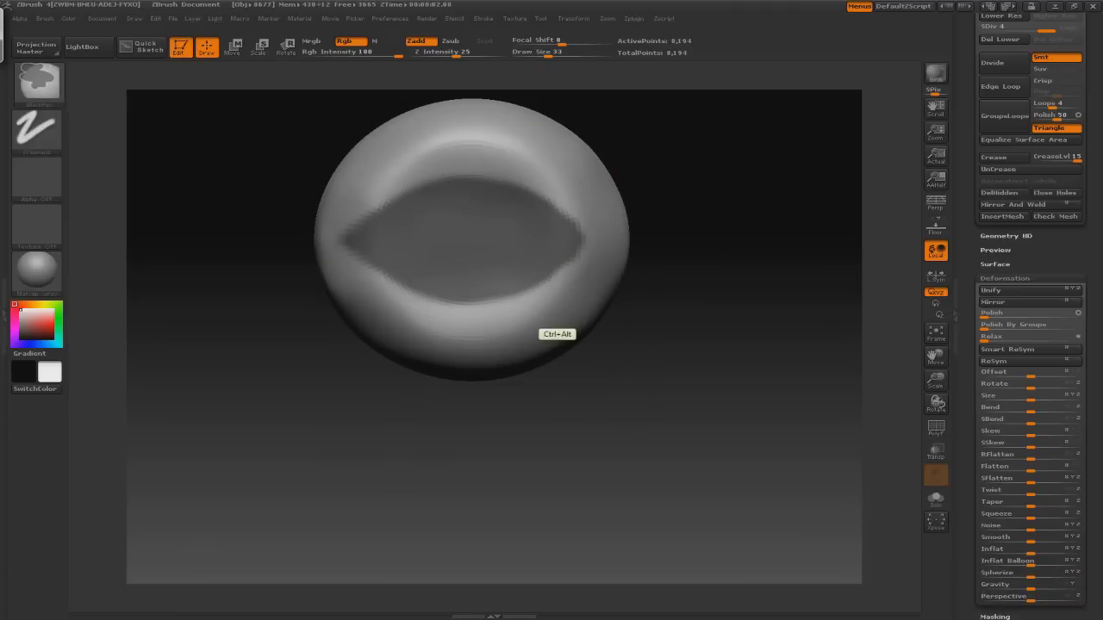
- Undo the sunken oval and rim, then widen the unmasked oval symmetrically
left_click_drag(680, 246, 680, 431)
key("ctrl+z")
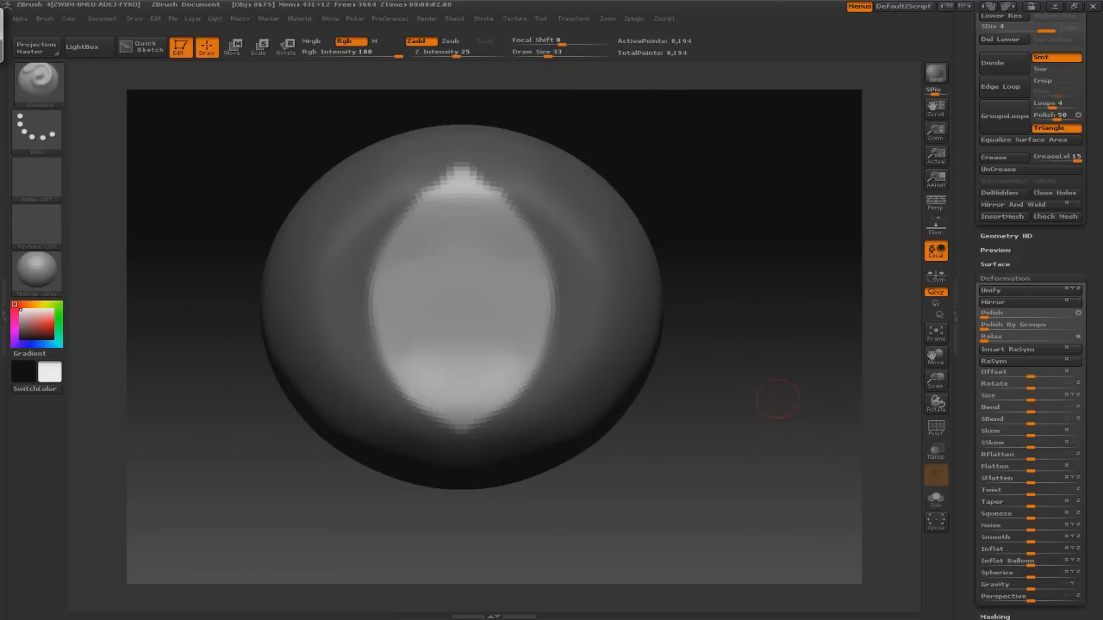
left_click(995, 617)
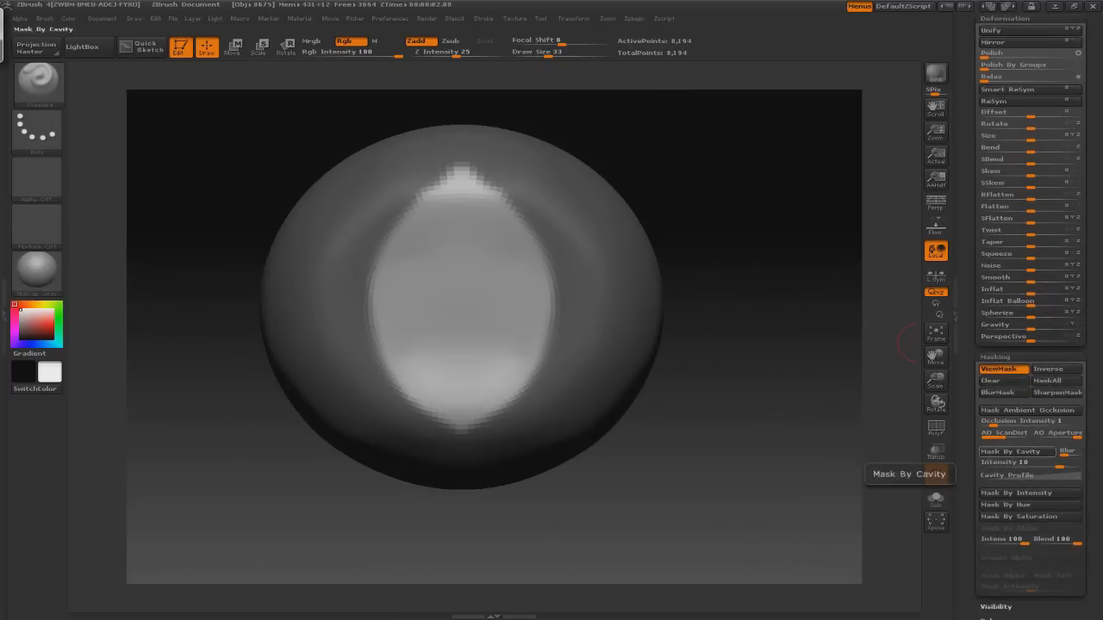
scroll(1012, 452, "down", 5)
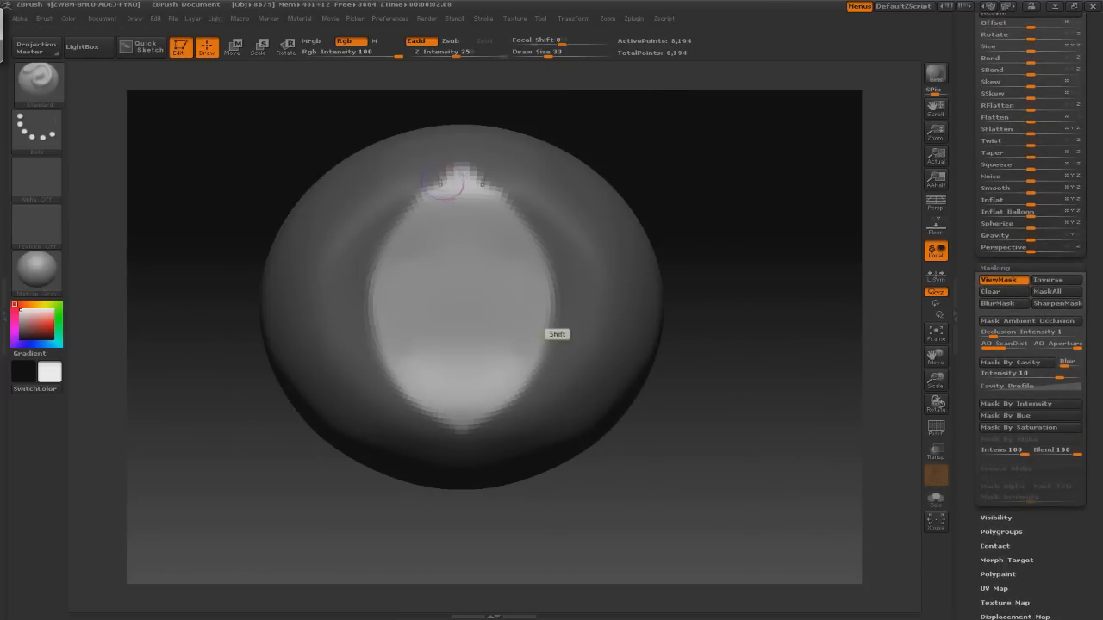
key("ctrl+shift+z")
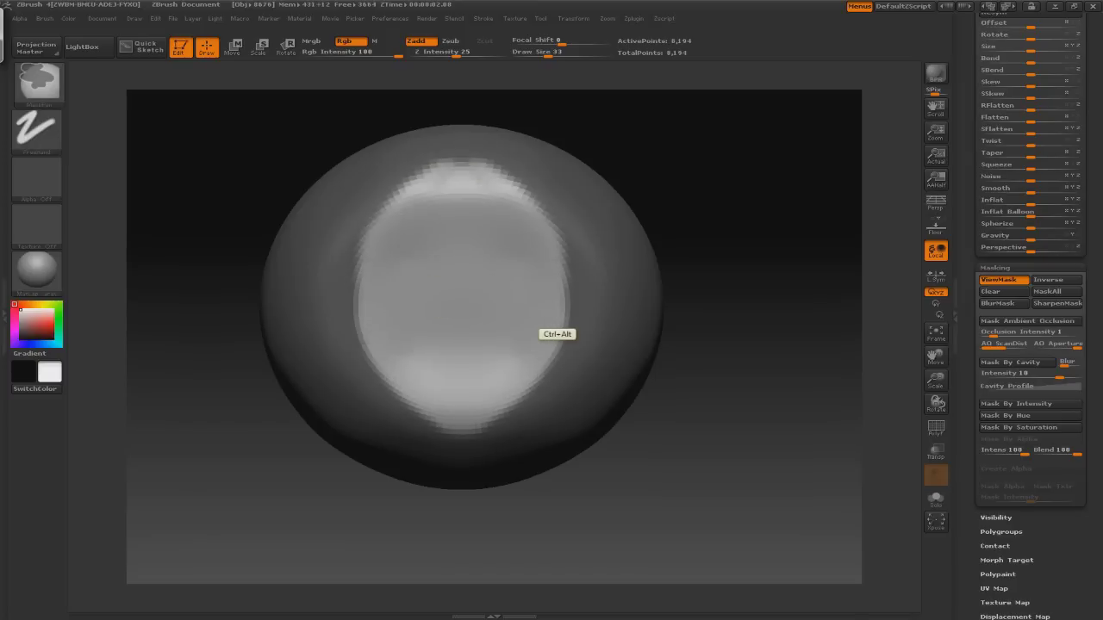
left_click_drag(569, 285, 531, 387, "ctrl+alt")
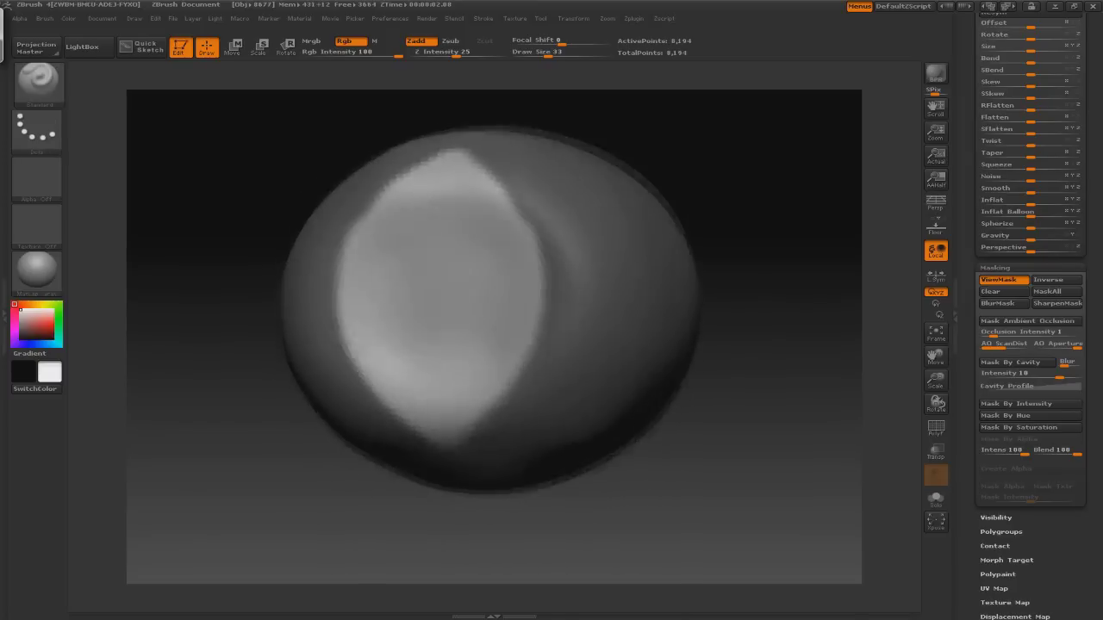
left_click_drag(551, 322, 483, 258)
left_click_drag(603, 362, 558, 333)
scroll(1030, 259, "up", 5)
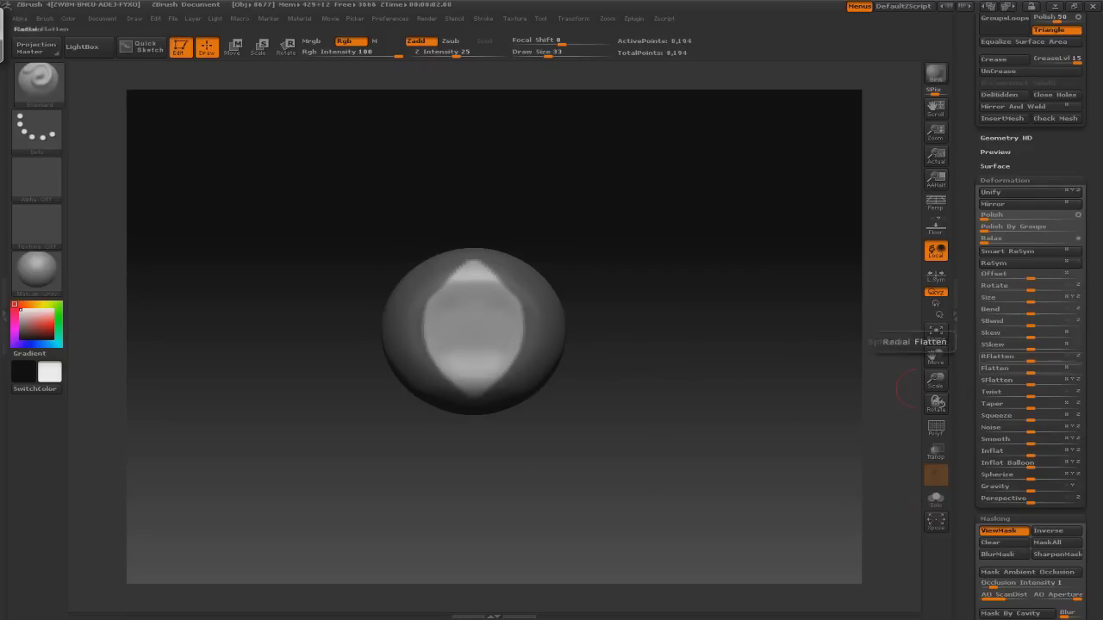
- Apply Deformation Smooth to the unmasked oval and inspect the cavity from several sides
left_click_drag(906, 387, 861, 466)
left_click(1029, 439)
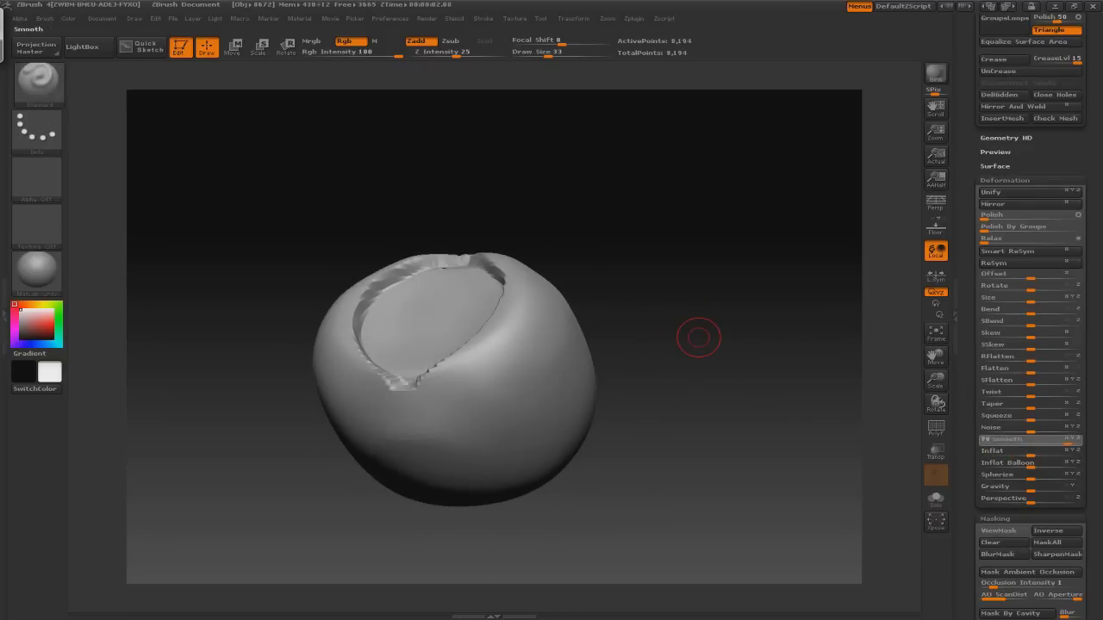
mouse_move(698, 338)
left_mouse_down()
mouse_move(909, 439)
mouse_move(830, 405)
left_mouse_up()
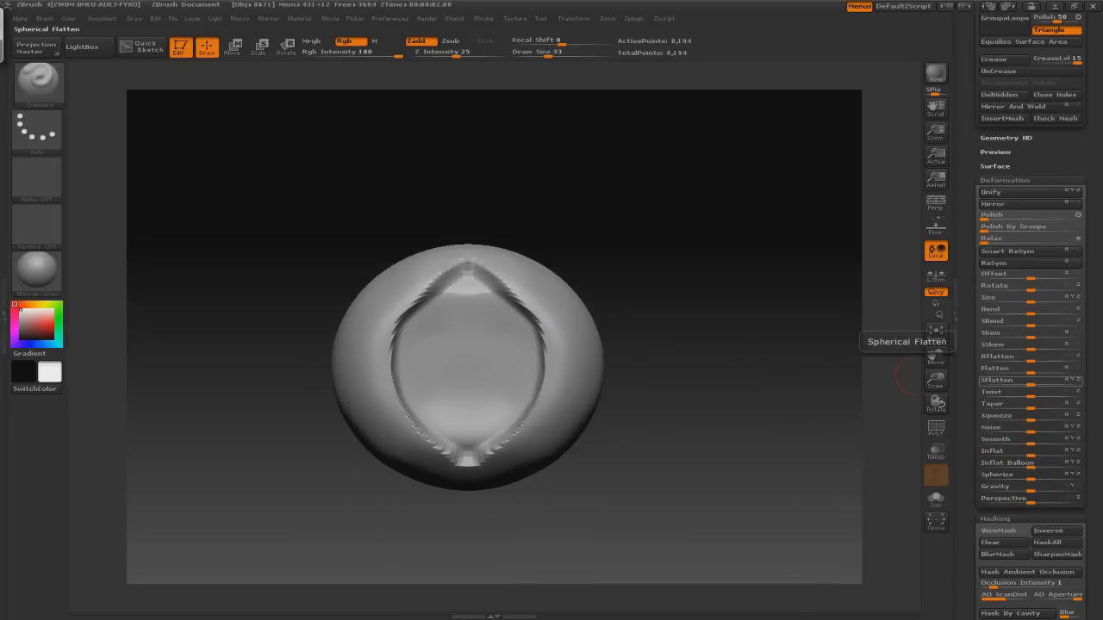
mouse_move(907, 375)
left_mouse_down()
mouse_move(788, 353)
mouse_move(911, 339)
mouse_move(908, 303)
left_mouse_up()
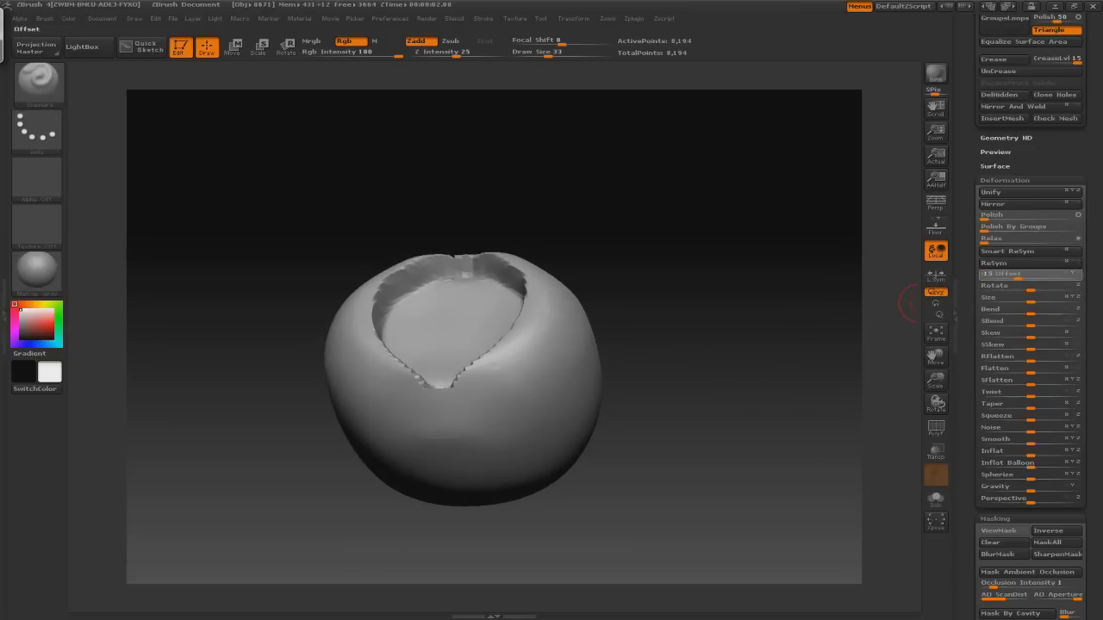
mouse_move(909, 303)
left_mouse_down()
mouse_move(870, 361)
mouse_move(813, 394)
left_mouse_up()
- Subdivide the mesh to 32,770 points and zoom in on the cavity
key("ctrl+d")
left_click_drag(491, 291, 514, 278)
mouse_move(552, 329)
left_mouse_down("shift")
mouse_move(489, 138)
mouse_move(557, 328)
mouse_move(569, 293)
left_mouse_up("shift")
left_click_drag(472, 126, 435, 259)
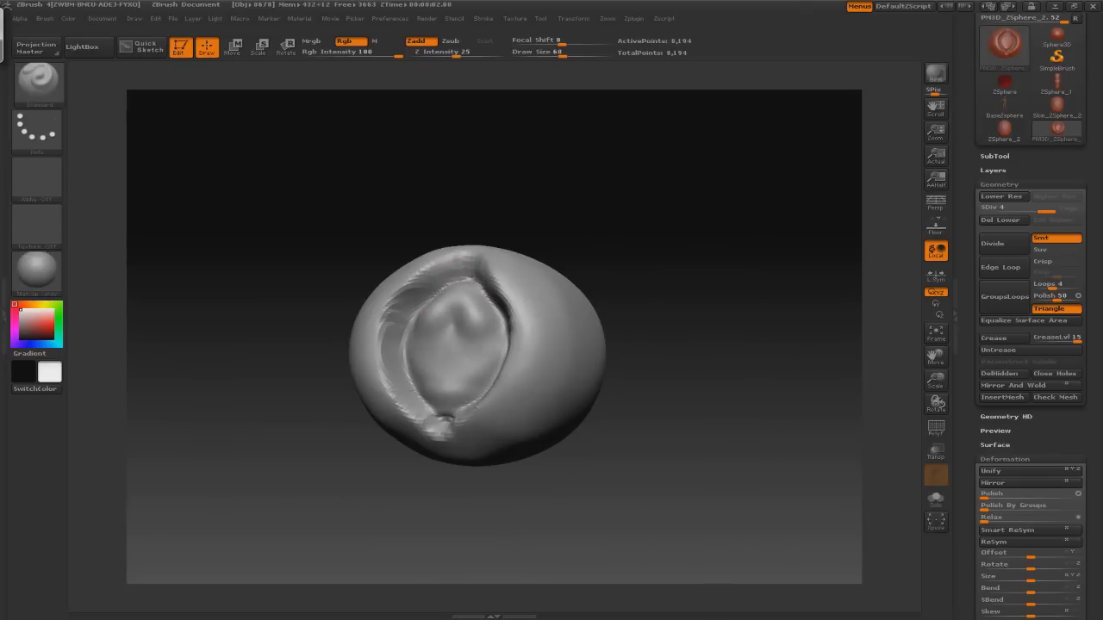
- Step the mesh down to subdivision level 3, then back up through level 4 to level 5
key("shift+d")
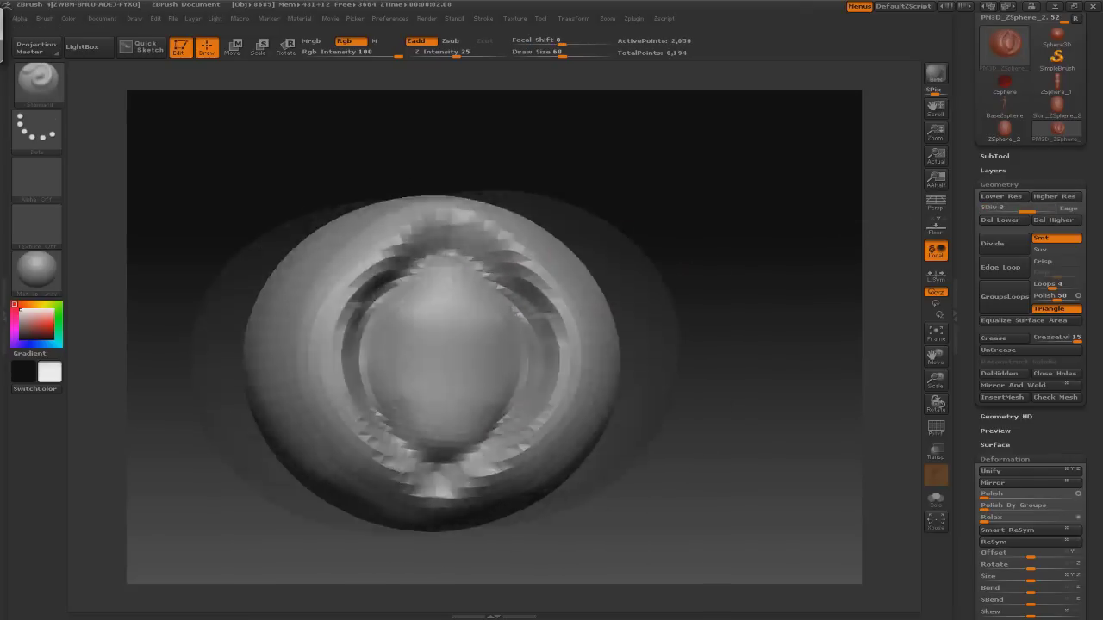
left_click_drag(362, 409, 432, 415)
left_click_drag(454, 277, 491, 430)
key("d")
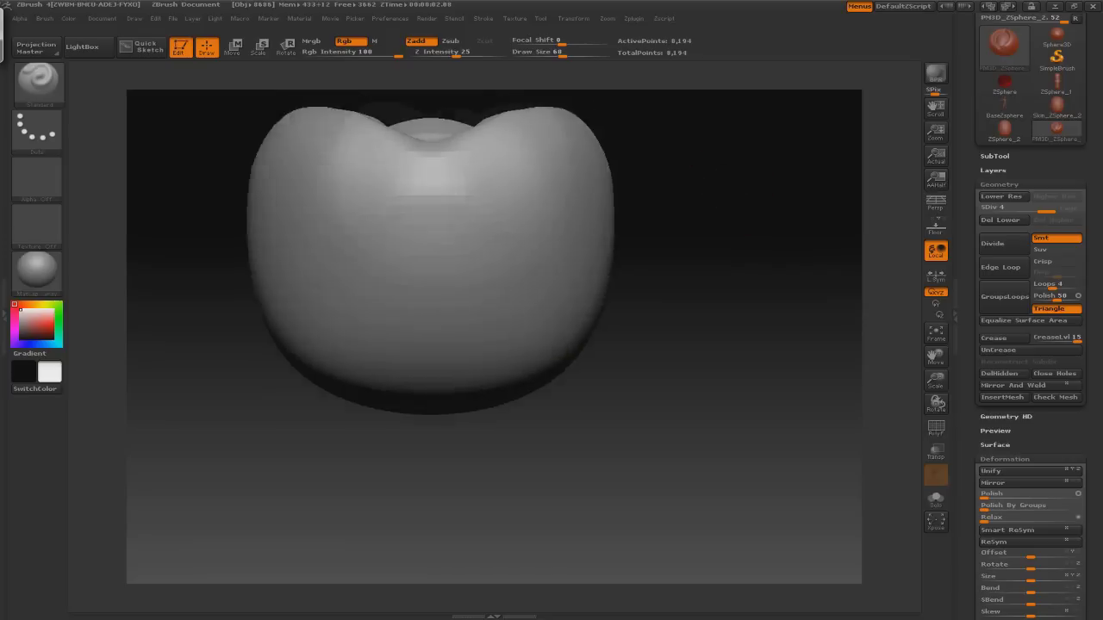
left_click_drag(557, 334, 657, 362)
key("ctrl+d")
mouse_move(576, 353)
left_mouse_down()
mouse_move(603, 339)
mouse_move(558, 336)
left_mouse_up()
- Select the Pinch brush for crisping the rim fold
key("b")
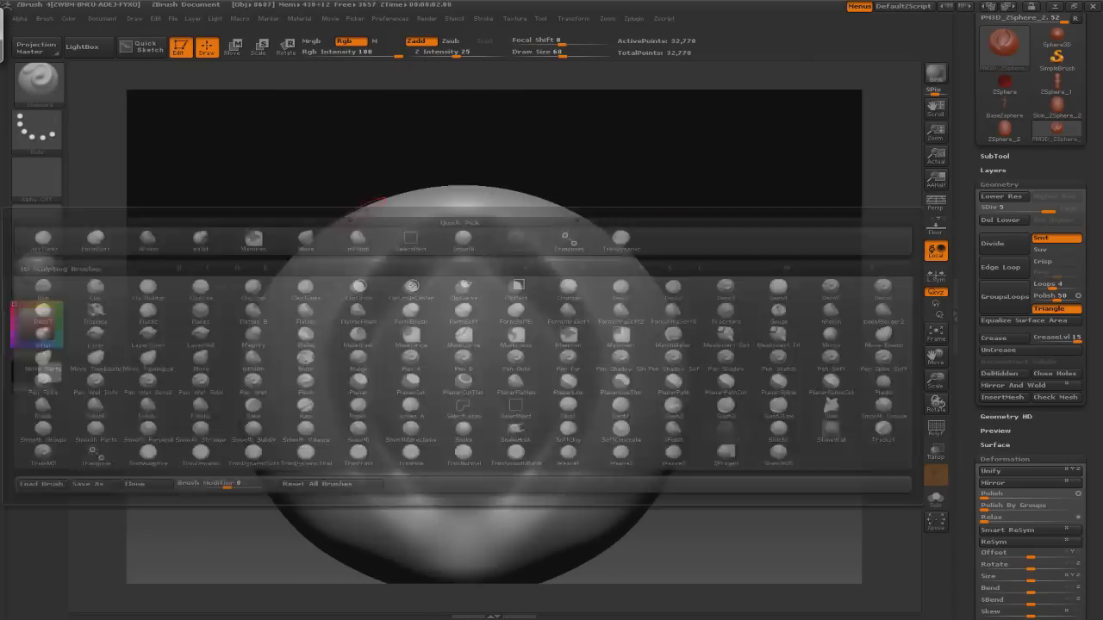
key("p")
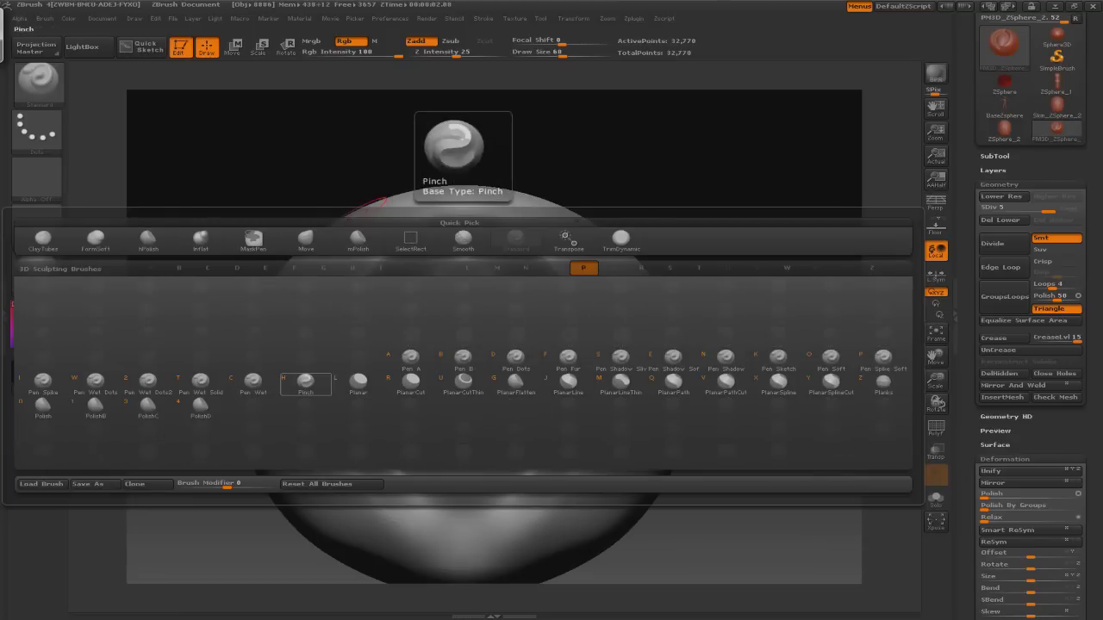
key("h")
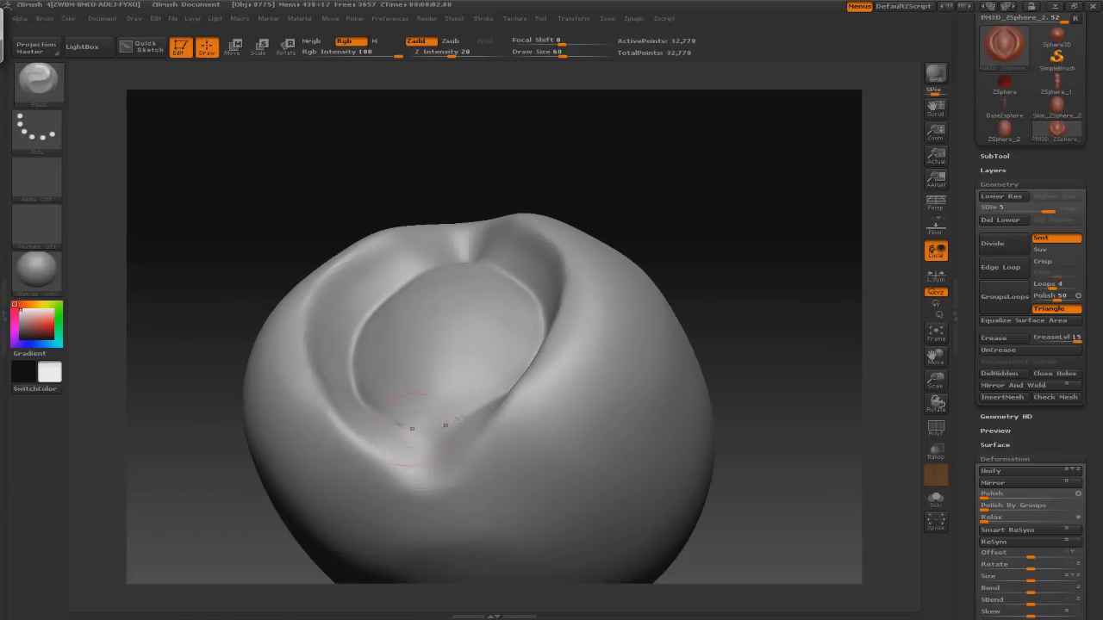
- Switch to the Standard brush, drop to subdivision level 3, and subdivide back to level 4
key("b")
key("s")
key("t")
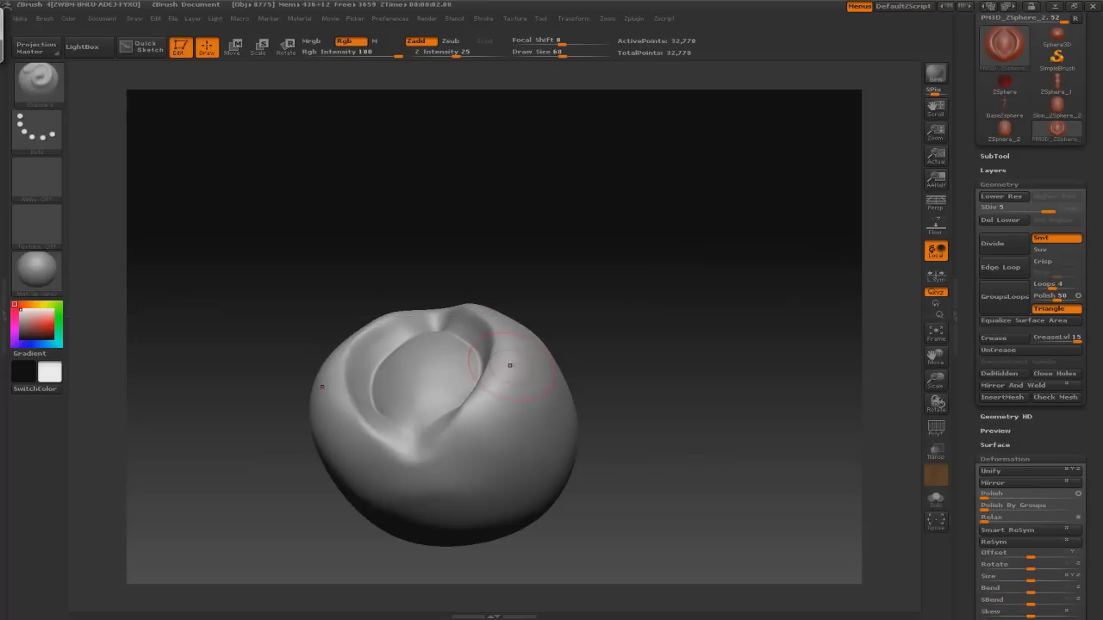
key("shift+d")
key("shift+d")
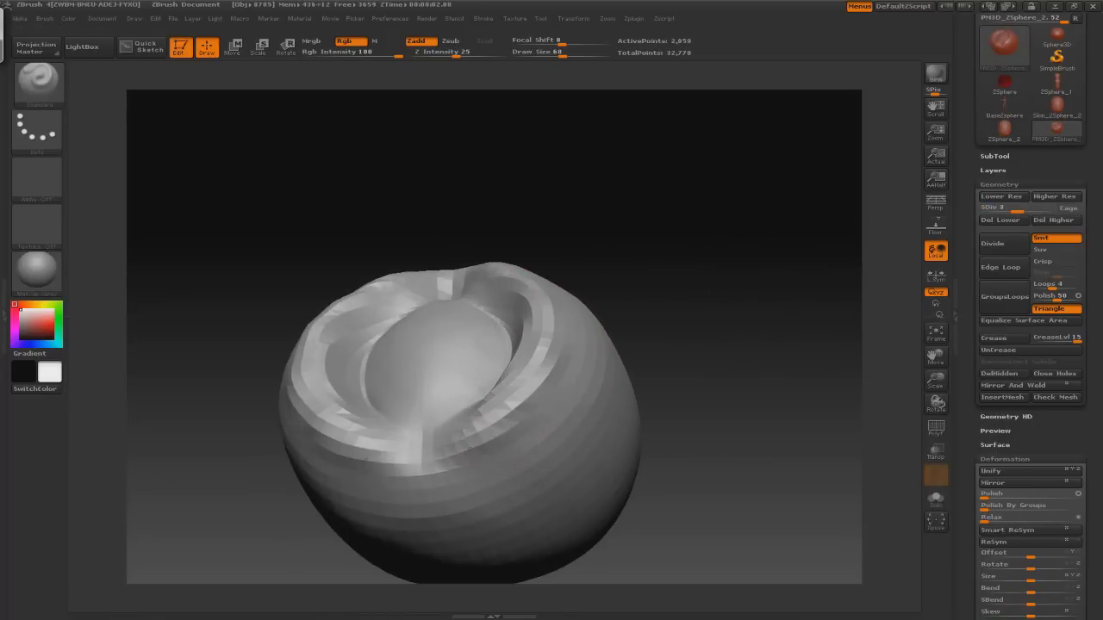
mouse_move(557, 325)
left_mouse_down()
mouse_move(534, 273)
mouse_move(635, 253)
mouse_move(586, 426)
mouse_move(431, 511)
mouse_move(517, 448)
mouse_move(642, 384)
left_mouse_up()
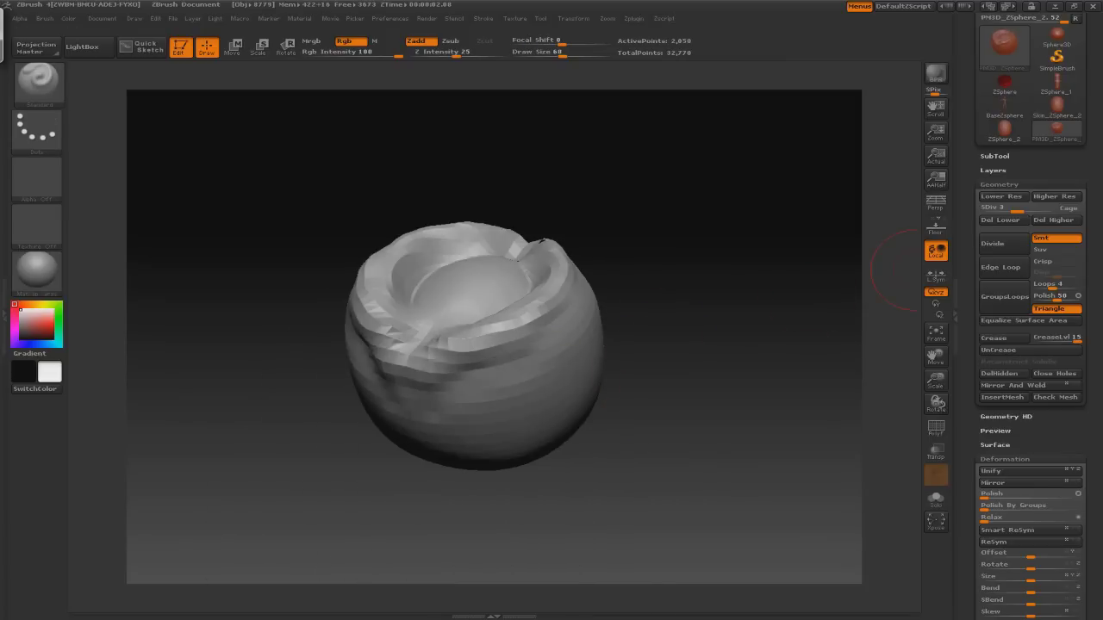
key("ctrl+d")
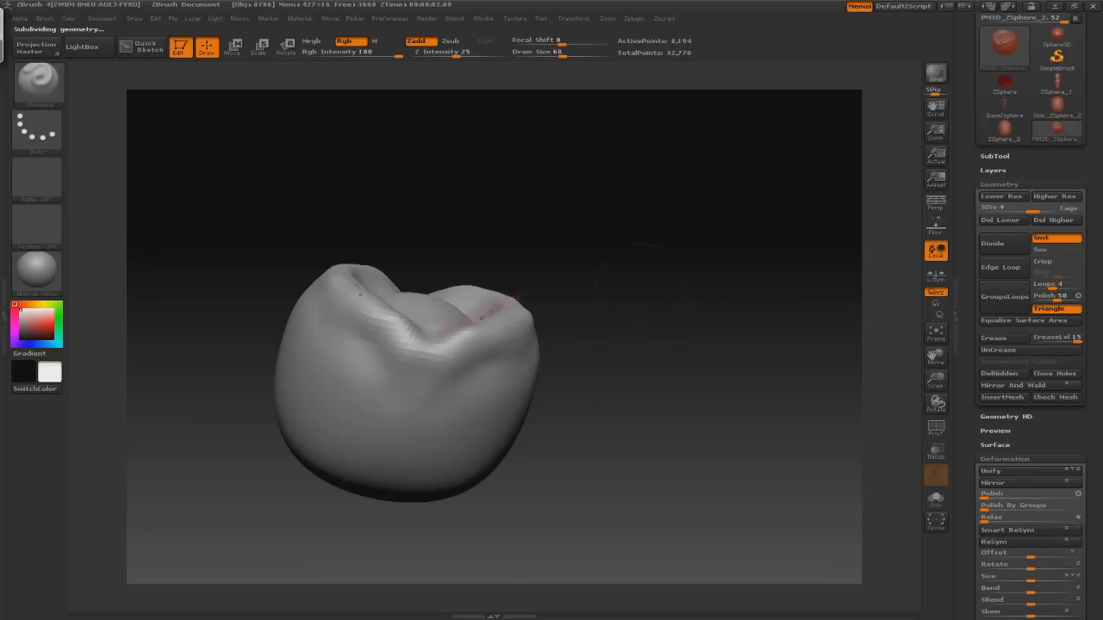
- Inspect the opening from several angles and switch to a gentle, low-intensity Standard brush
mouse_move(517, 362)
left_mouse_down()
mouse_move(555, 341)
mouse_move(603, 379)
mouse_move(743, 327)
mouse_move(762, 311)
mouse_move(741, 258)
left_mouse_up()
key("b")
key("c")
key("b")
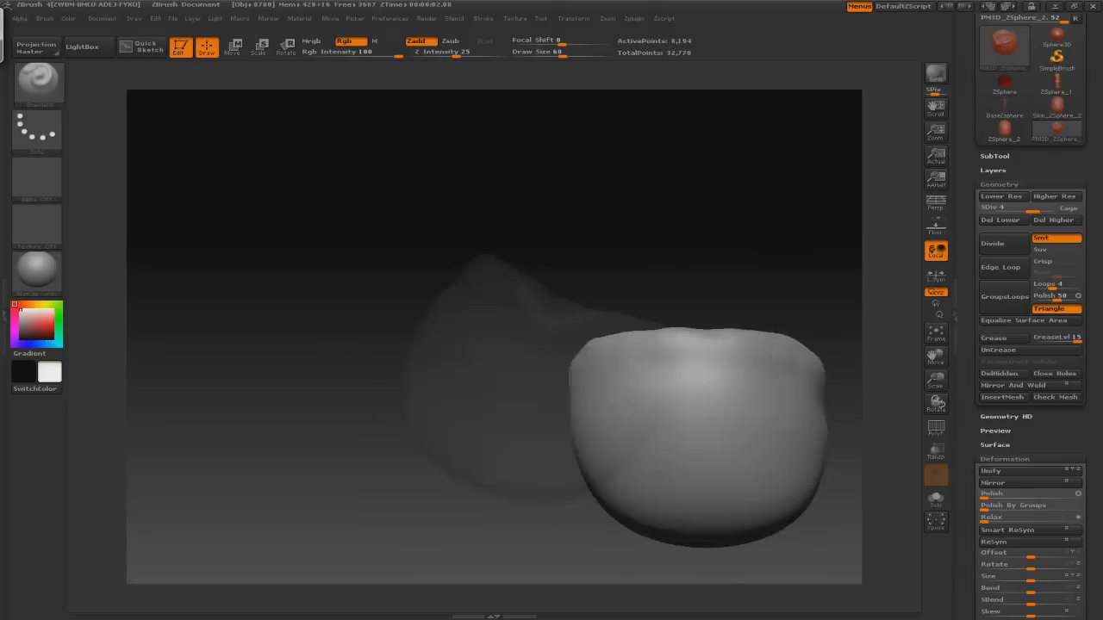
mouse_move(741, 259)
left_mouse_down()
mouse_move(689, 284)
mouse_move(664, 327)
mouse_move(672, 351)
left_mouse_up()
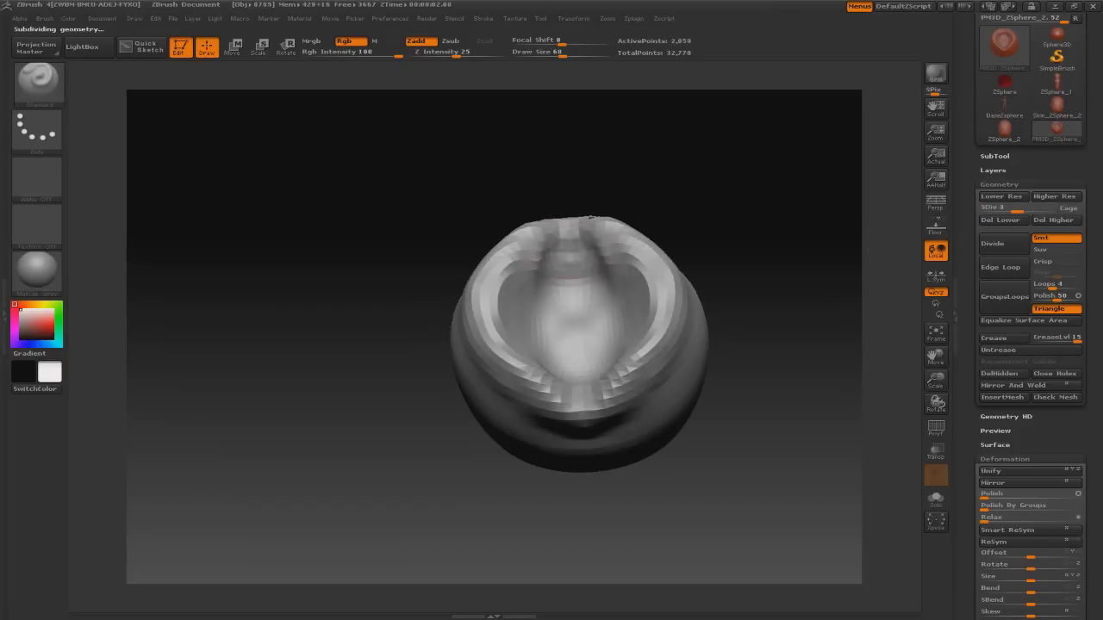
left_click_drag(741, 362, 547, 330)
key("b")
key("s")
key("t")
mouse_move(529, 94)
left_mouse_down()
mouse_move(694, 250)
mouse_move(655, 276)
mouse_move(543, 304)
left_mouse_up()
left_click_drag(634, 297, 775, 267)
left_click_drag(603, 259, 686, 205)
- Subdivide to level 5, pick ClayTubes, and thicken the rim into a layered lip
key("b")
key("c")
key("b")
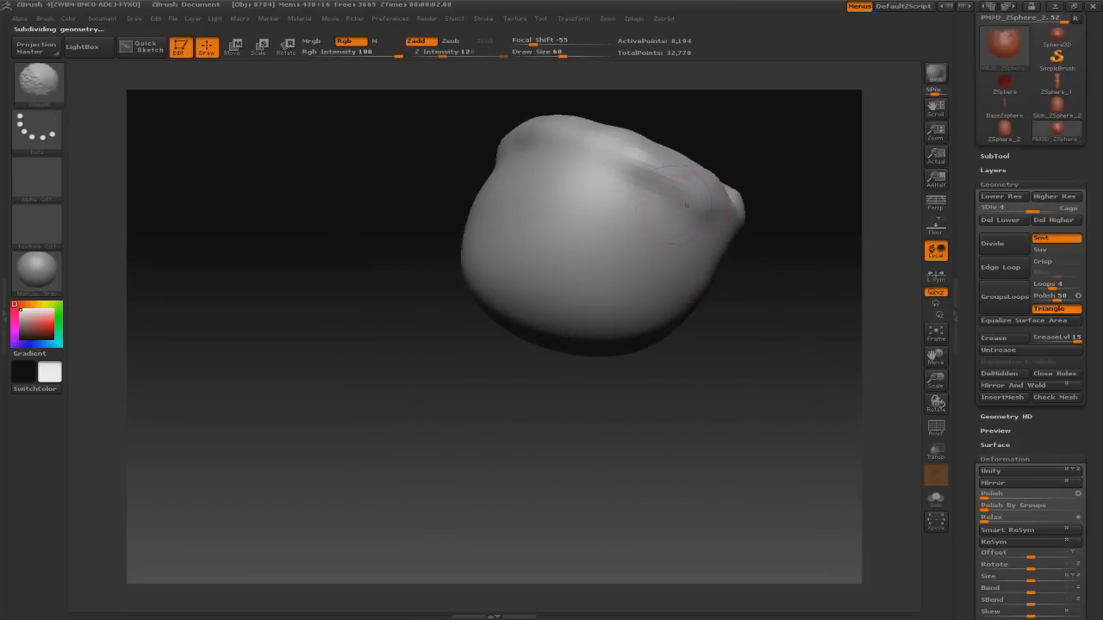
left_click_drag(448, 155, 354, 449)
left_click_drag(568, 343, 770, 253)
key("ctrl+d")
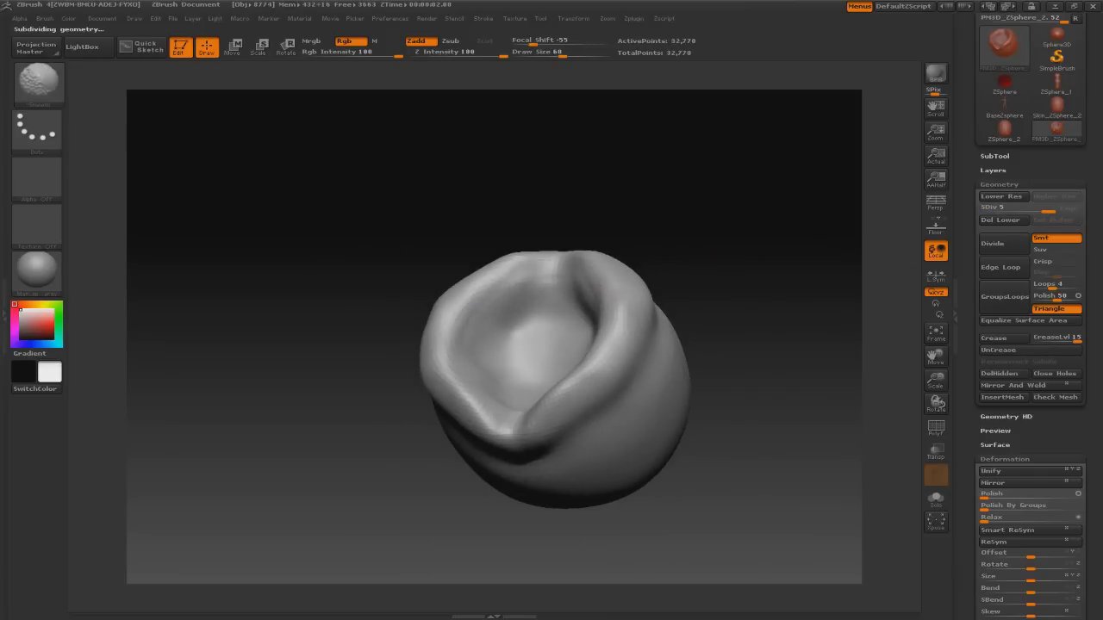
left_click_drag(543, 273, 570, 327)
mouse_move(748, 269)
left_mouse_down()
mouse_move(754, 293)
mouse_move(759, 259)
mouse_move(814, 293)
mouse_move(827, 284)
mouse_move(397, 319)
left_mouse_up()
key("b")
key("c")
key("b")
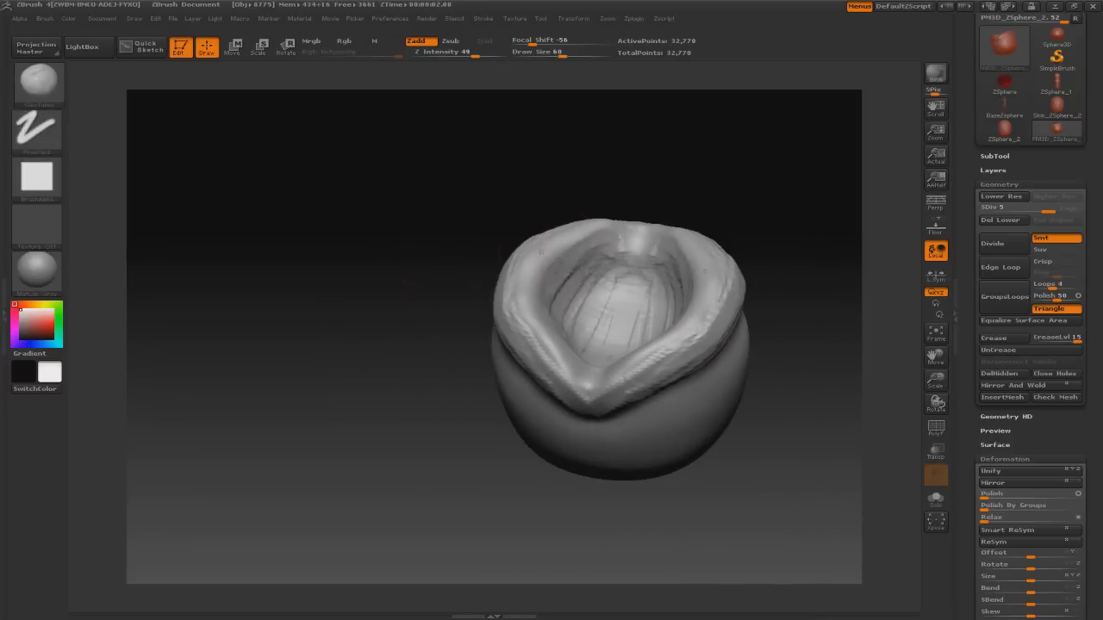
mouse_move(552, 222)
left_mouse_down()
mouse_move(422, 293)
mouse_move(586, 276)
left_mouse_up()
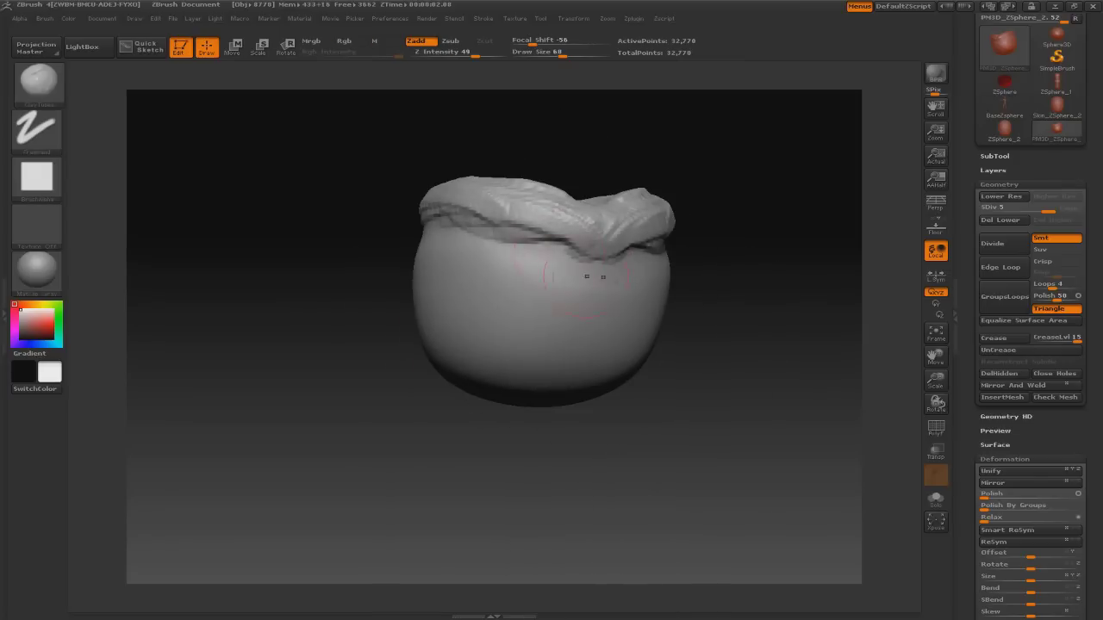
mouse_move(505, 320)
left_mouse_down()
mouse_move(450, 319)
mouse_move(423, 262)
mouse_move(448, 336)
left_mouse_up()
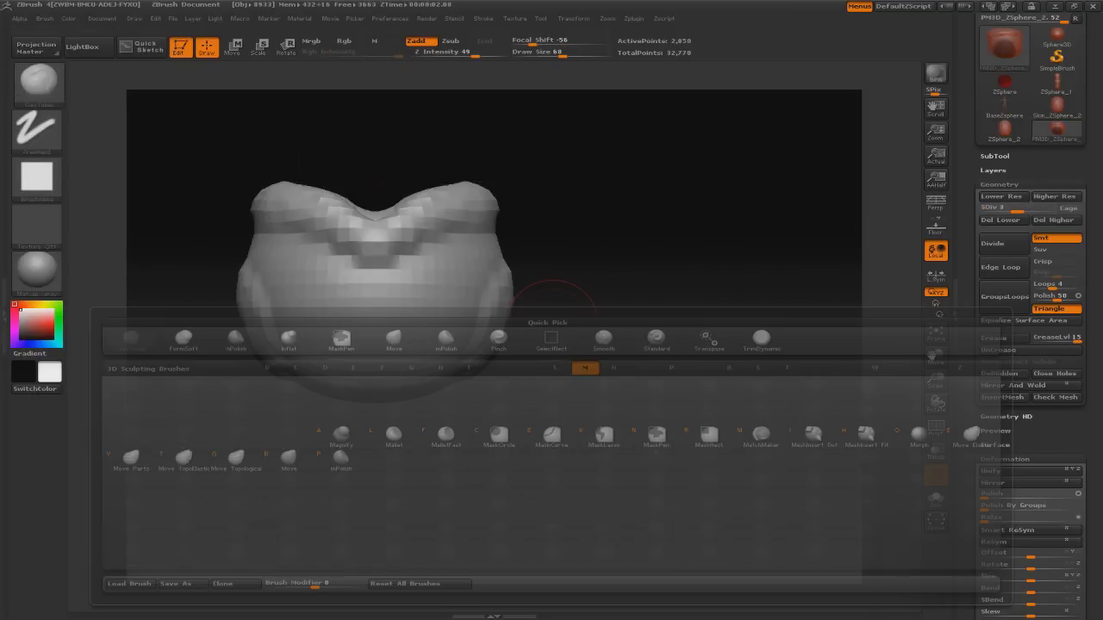
- Push the body sides with Move, then add smoothed ClayTubes strokes at subdivision level 5
key("v")
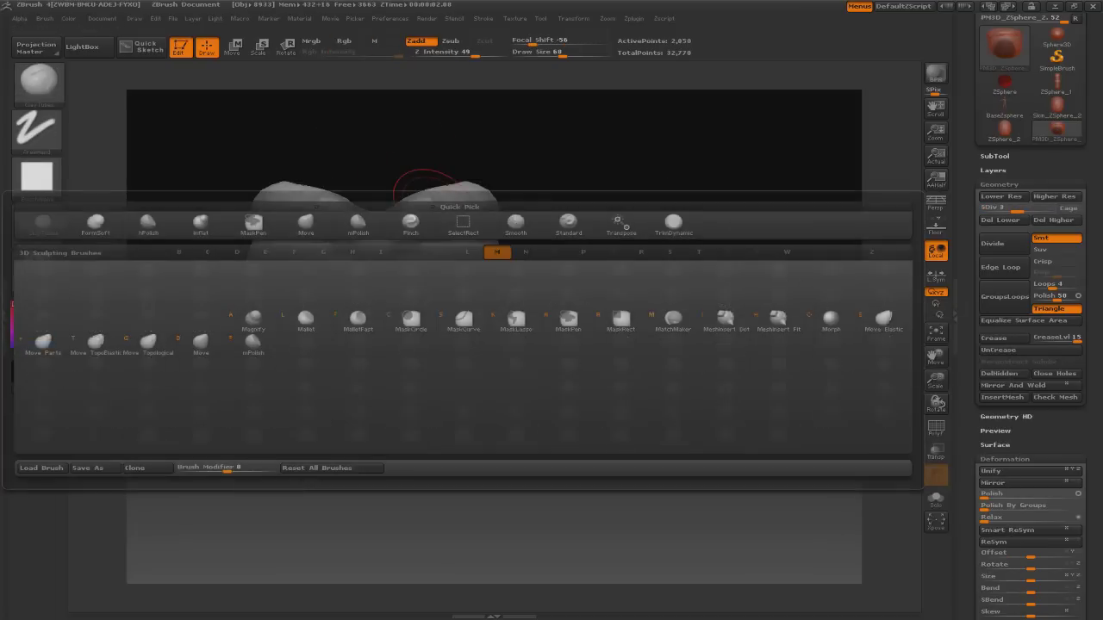
mouse_move(371, 448)
left_mouse_down()
mouse_move(733, 187)
mouse_move(505, 296)
mouse_move(516, 317)
mouse_move(468, 443)
mouse_move(482, 414)
mouse_move(444, 360)
mouse_move(517, 284)
mouse_move(629, 328)
mouse_move(534, 332)
mouse_move(715, 373)
mouse_move(594, 360)
mouse_move(702, 341)
mouse_move(590, 406)
left_mouse_up()
key("ctrl+d")
key("b")
key("c")
key("t")
key("ctrl+d")
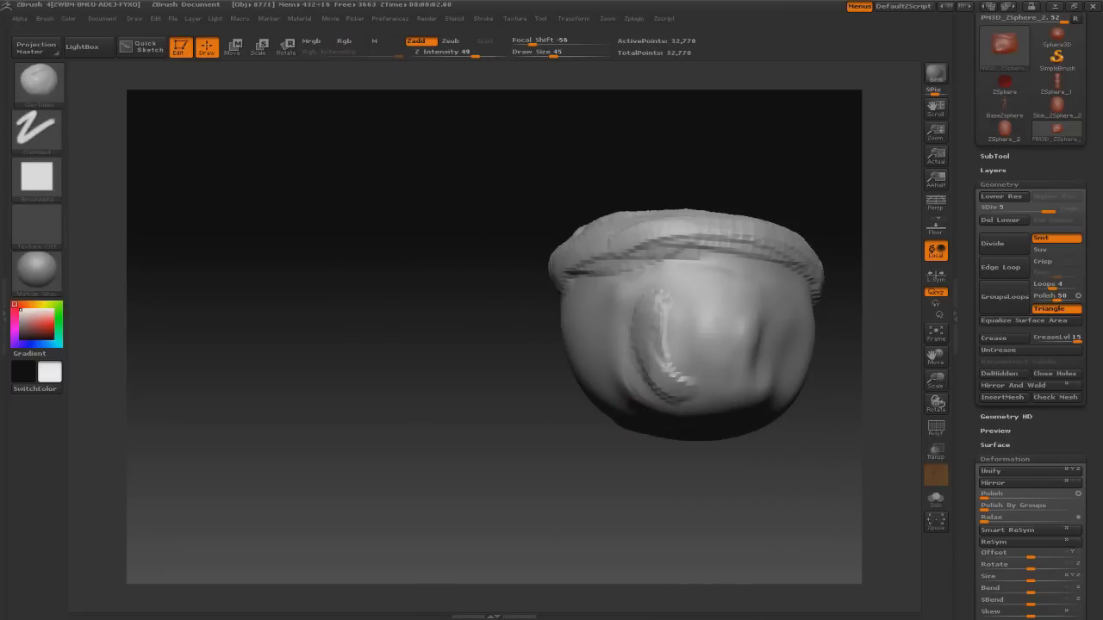
left_click_drag(676, 315, 689, 336, "shift")
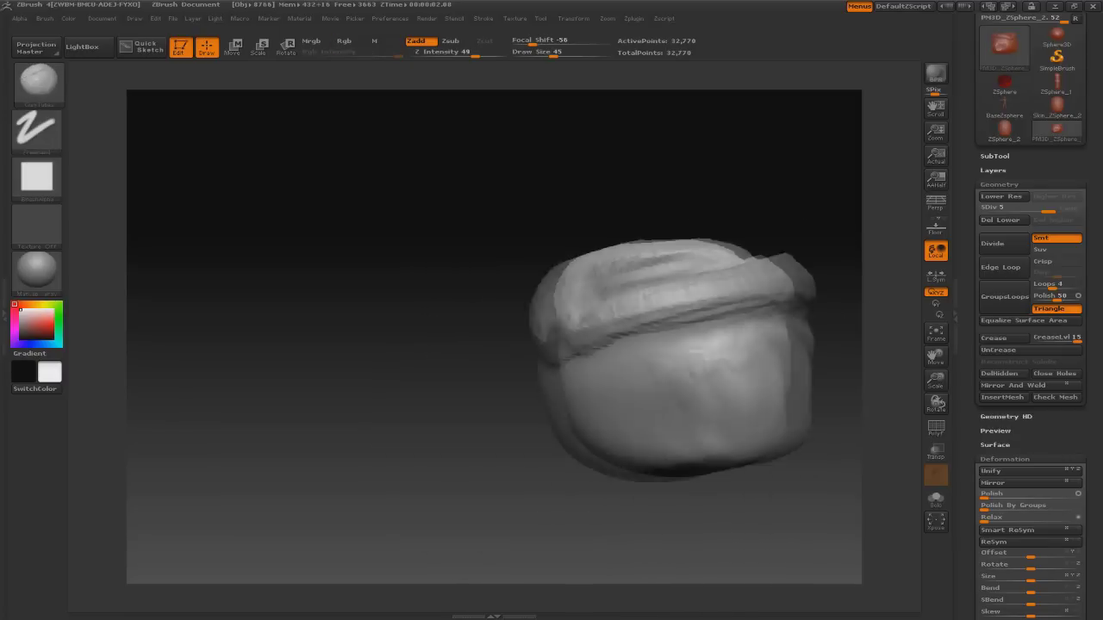
- Pick the Move brush and enlarge it to size 100
key("b")
key("m")
key("v")
key("s")
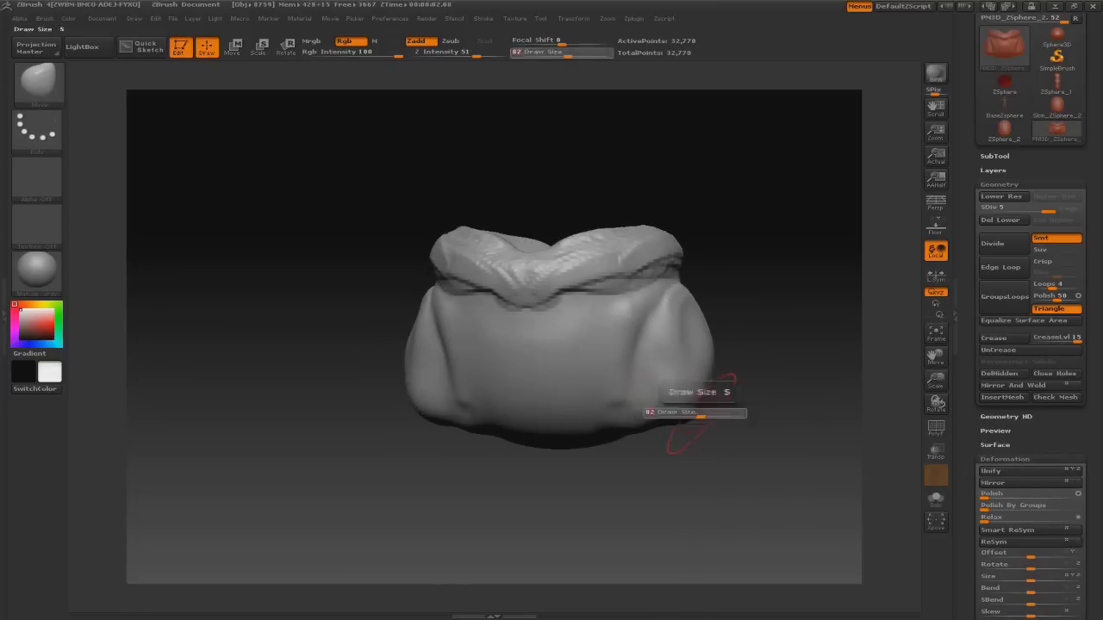
mouse_move(699, 414)
left_mouse_down()
mouse_move(613, 358)
mouse_move(396, 392)
mouse_move(391, 308)
mouse_move(642, 388)
left_mouse_up()
- Load the Dam_Standard.ZBP brush from the LightBox brush library
key("b")
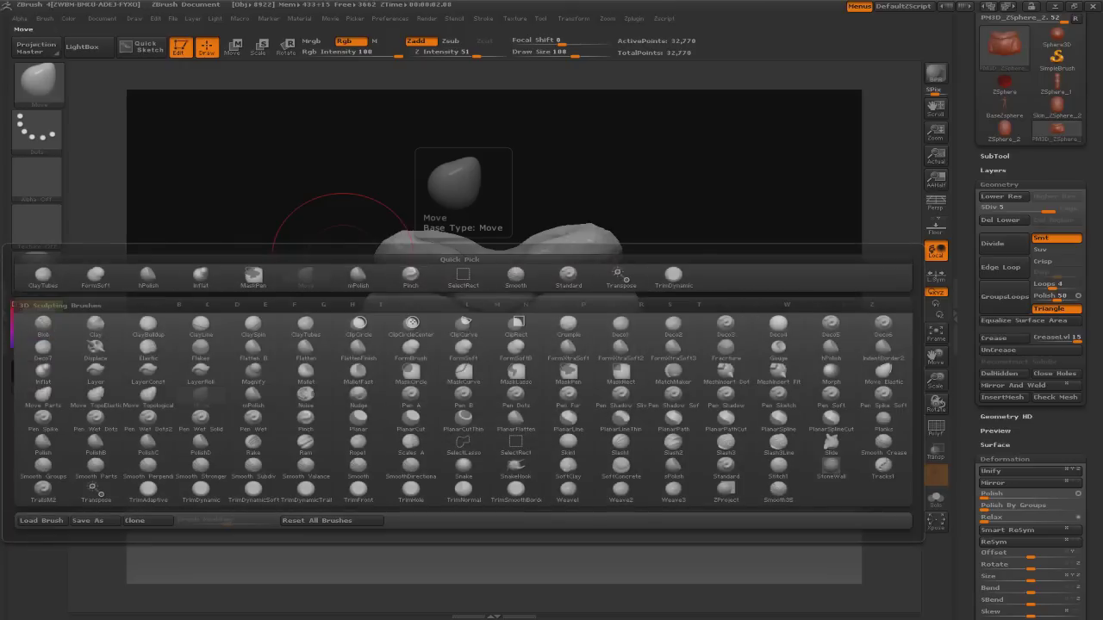
key("m")
key("v")
key("comma")
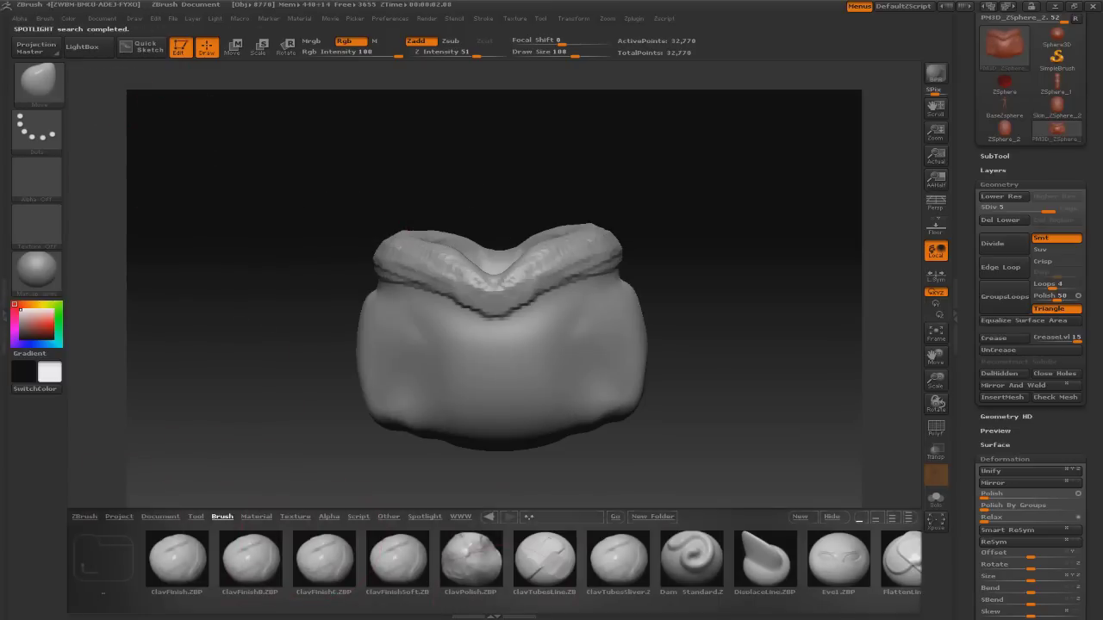
left_click_drag(738, 560, 293, 560)
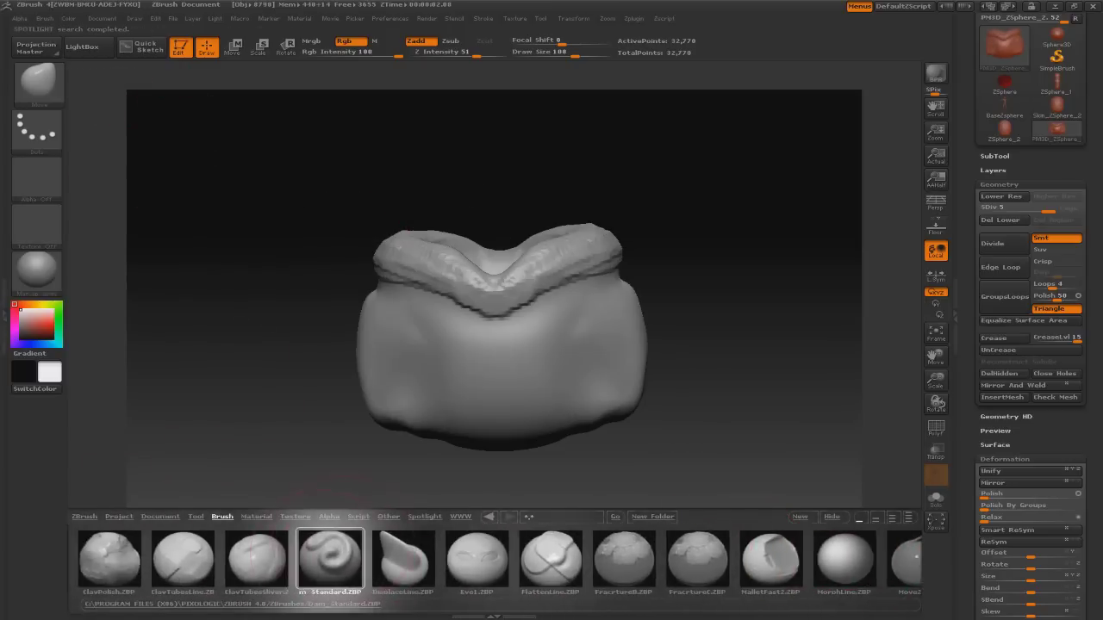
double_click(328, 560)
left_click_drag(138, 176, 509, 292)
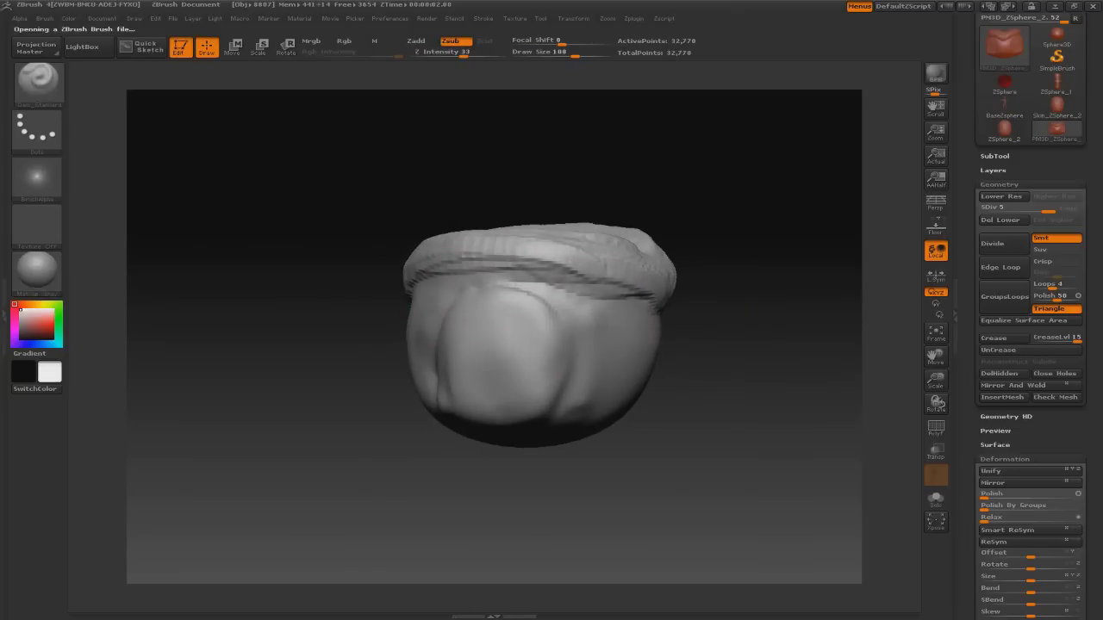
- Smooth the body and reshape its top with the Move brush
mouse_move(573, 400)
left_mouse_down()
mouse_move(622, 413)
mouse_move(401, 371)
left_mouse_up()
key("shift")
mouse_move(443, 296)
left_mouse_down()
mouse_move(534, 306)
mouse_move(517, 301)
left_mouse_up()
mouse_move(443, 284)
left_mouse_down()
mouse_move(523, 349)
mouse_move(543, 328)
mouse_move(620, 327)
mouse_move(672, 345)
mouse_move(413, 301)
left_mouse_up()
key("b")
key("m")
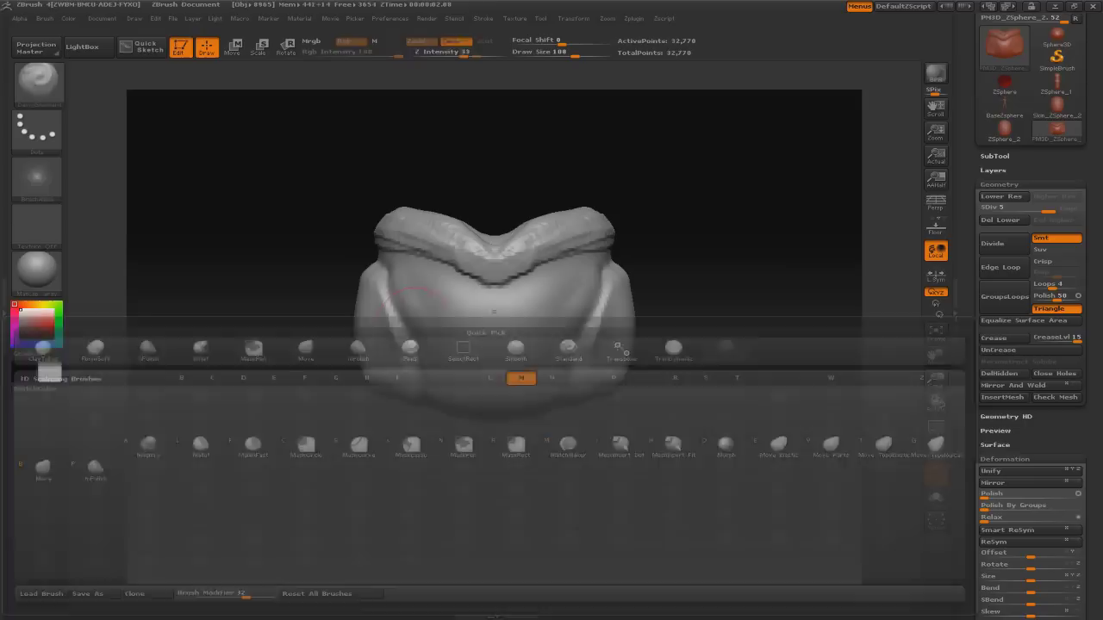
key("v")
left_click_drag(396, 344, 483, 336)
- Carve vertical creases into the body's front
key("b")
key("c")
key("b")
left_click_drag(719, 271, 425, 374)
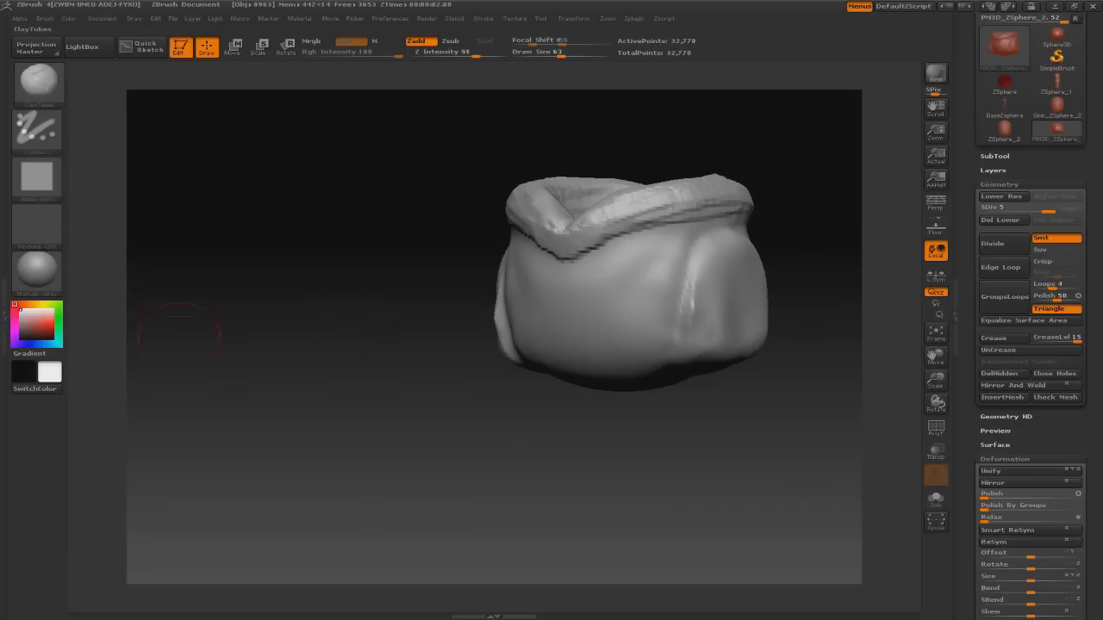
left_click_drag(694, 229, 693, 274)
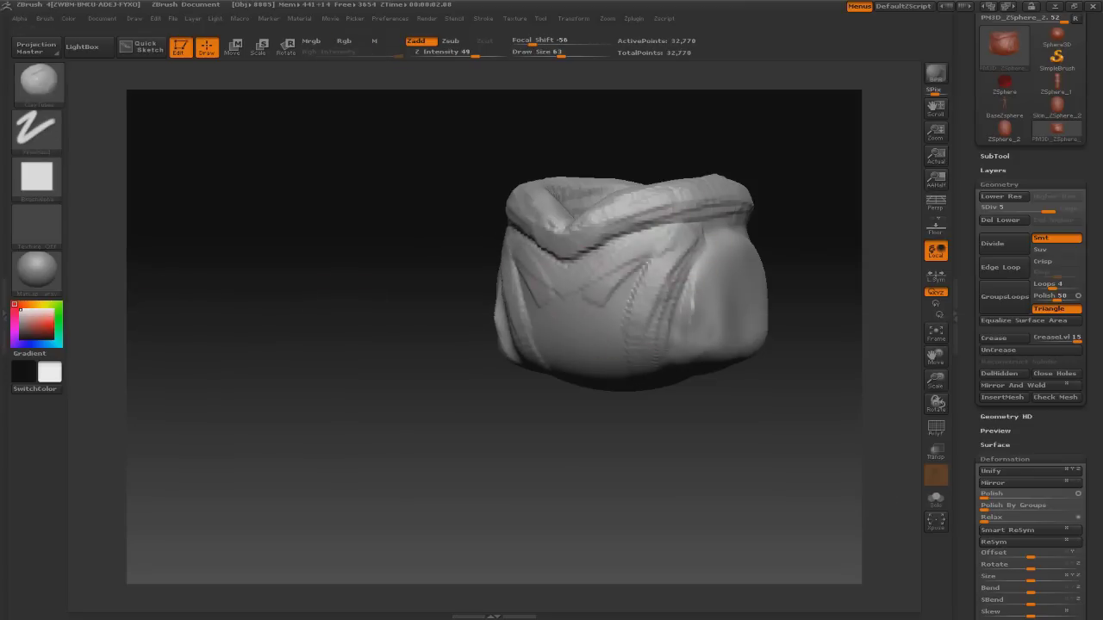
mouse_move(388, 345)
left_mouse_down()
mouse_move(379, 379)
mouse_move(374, 336)
mouse_move(630, 257)
mouse_move(617, 301)
mouse_move(799, 297)
mouse_move(724, 267)
left_mouse_up()
mouse_move(781, 290)
left_mouse_down()
mouse_move(672, 284)
mouse_move(655, 310)
mouse_move(637, 258)
mouse_move(724, 285)
mouse_move(431, 401)
mouse_move(367, 376)
mouse_move(405, 327)
mouse_move(437, 330)
left_mouse_up()
- Build the rim thicker with ClayTubes, subdivide to level 6, and smooth the strokes
key("b")
key("c")
key("t")
key("ctrl+d")
mouse_move(714, 312)
left_mouse_down()
mouse_move(538, 306)
mouse_move(466, 371)
mouse_move(500, 358)
mouse_move(535, 379)
mouse_move(517, 397)
mouse_move(551, 405)
left_mouse_up()
key("b")
key("b")
key("c")
key("t")
key("shift")
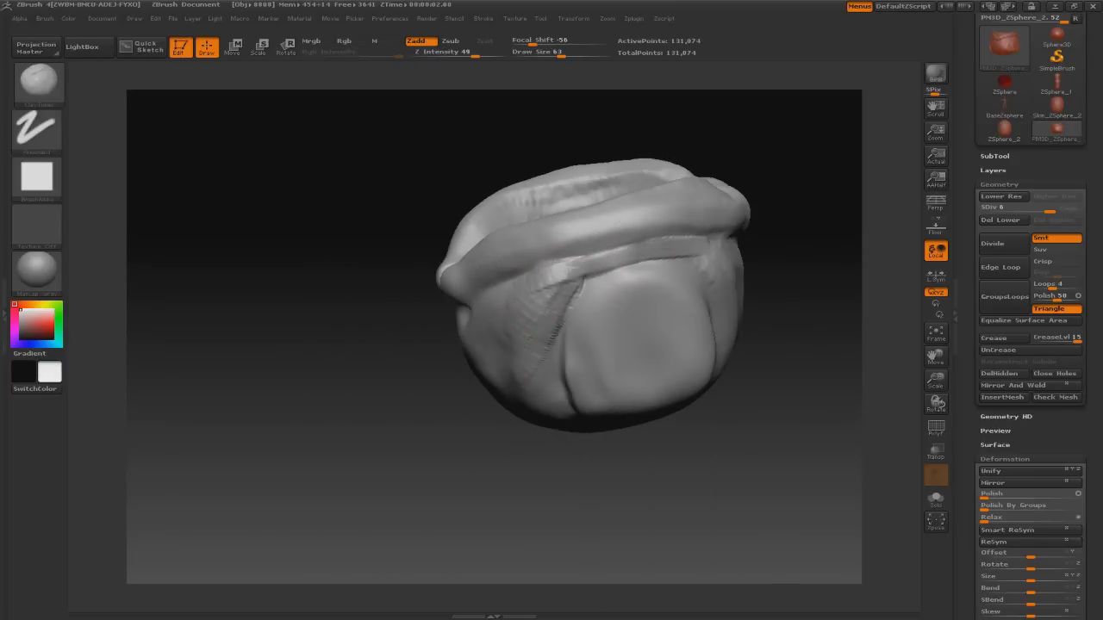
- Carve mirrored rib grooves across the torso front and soften the upper ones
left_click_drag(508, 284, 538, 280)
key("shift")
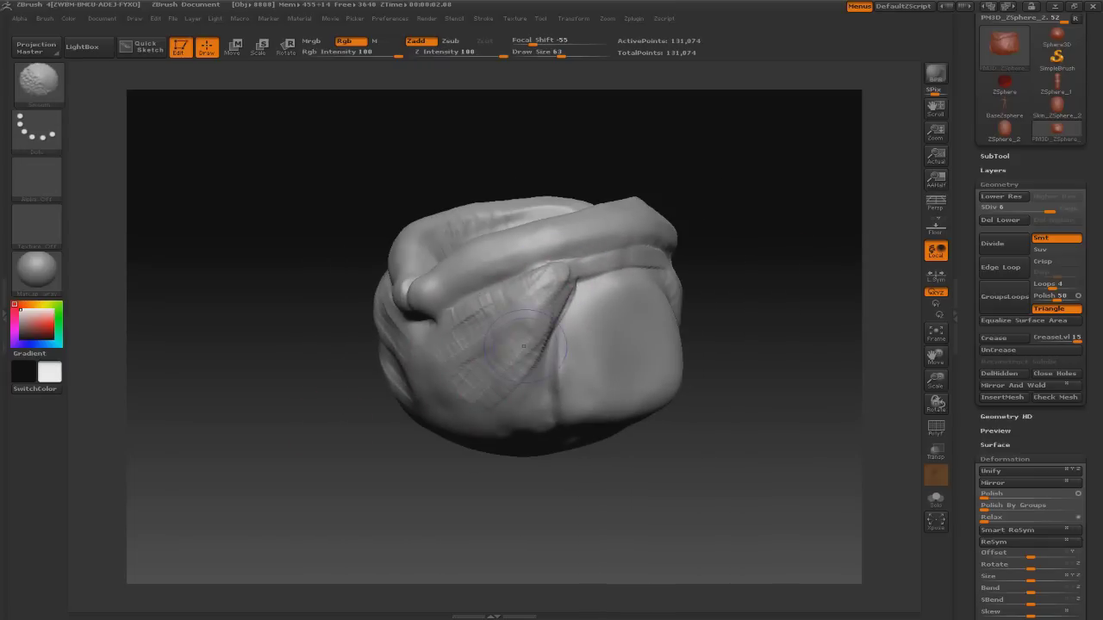
left_click_drag(523, 345, 655, 328)
mouse_move(551, 303)
left_mouse_down()
mouse_move(534, 331)
mouse_move(541, 364)
mouse_move(725, 299)
mouse_move(702, 280)
mouse_move(723, 289)
left_mouse_up()
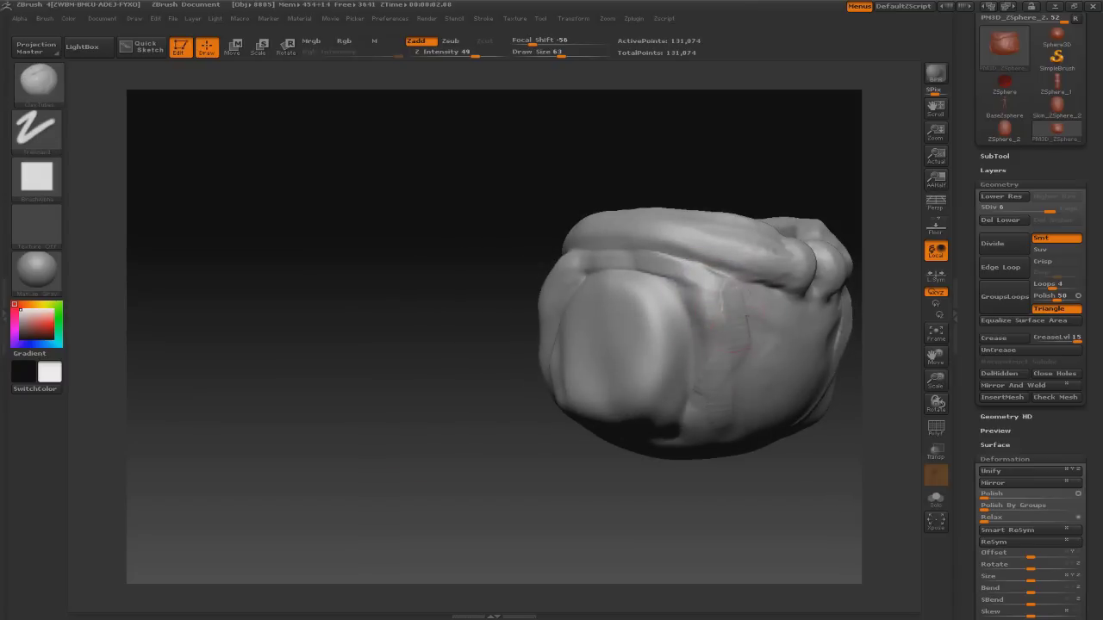
mouse_move(806, 417)
left_mouse_down()
mouse_move(653, 263)
mouse_move(771, 278)
left_mouse_up()
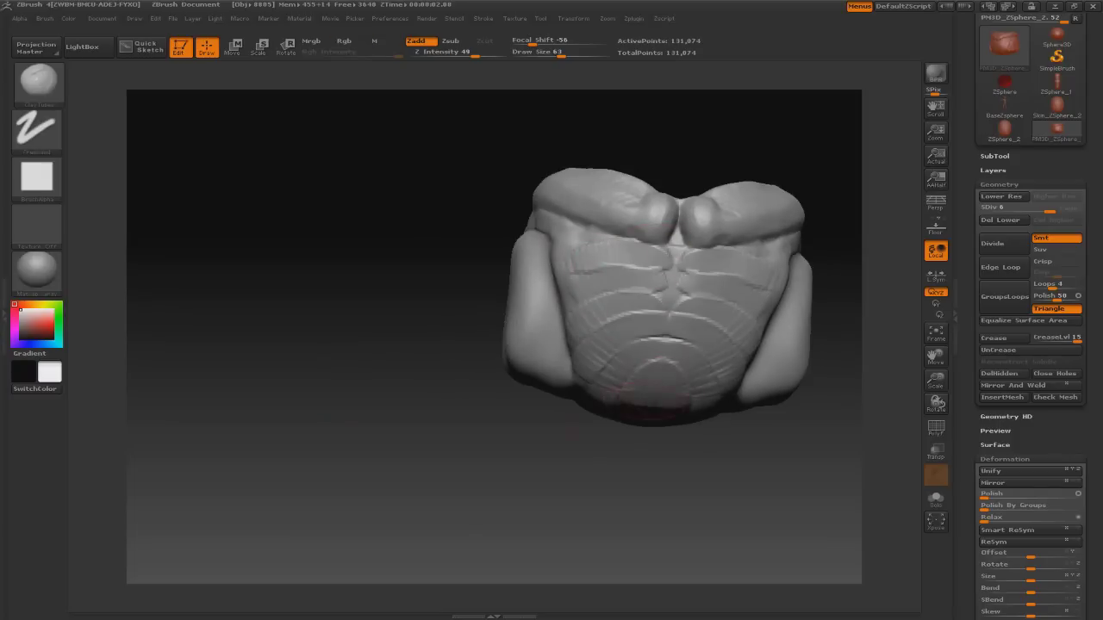
key("f")
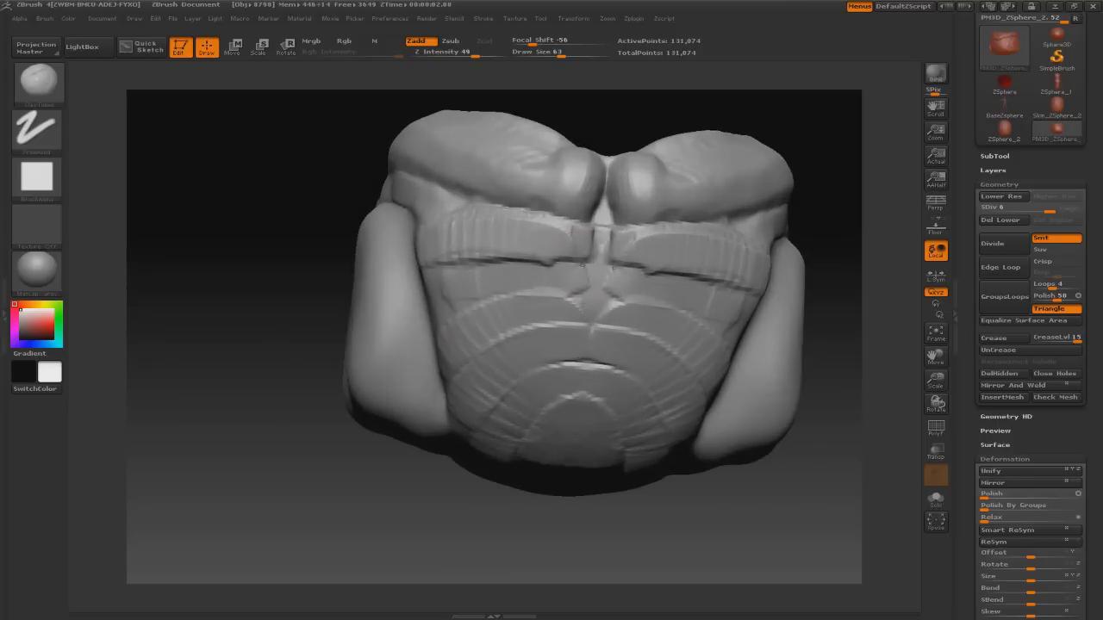
left_click_drag(456, 293, 578, 297)
left_click_drag(457, 401, 582, 345)
mouse_move(495, 354)
left_mouse_down("shift")
mouse_move(578, 331)
mouse_move(586, 379)
mouse_move(569, 430)
left_mouse_up("shift")
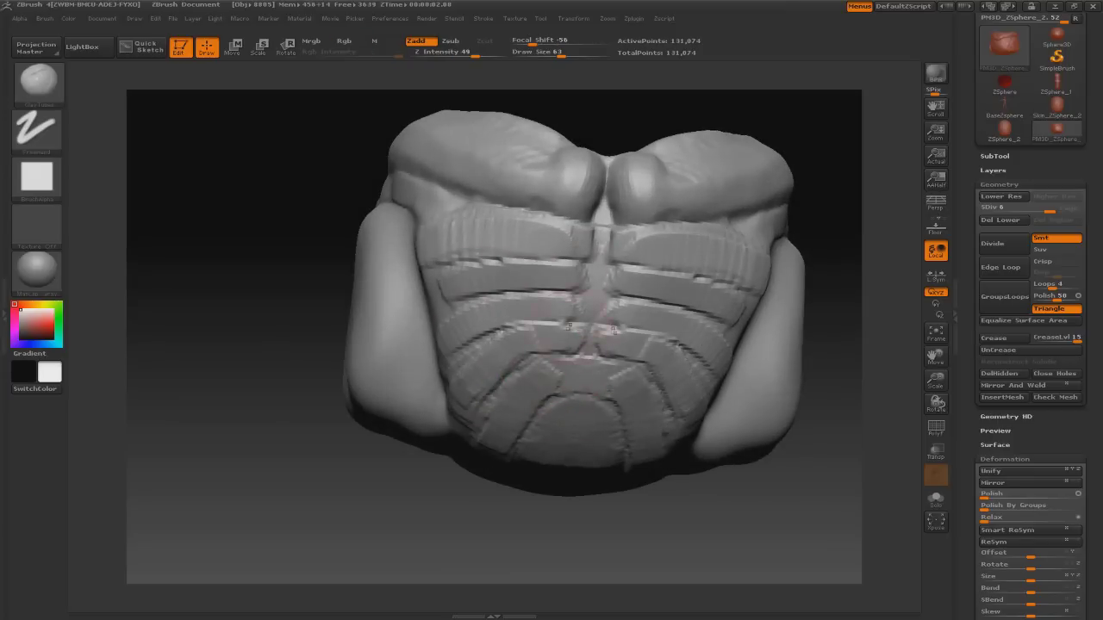
mouse_move(556, 323)
left_mouse_down("shift")
mouse_move(564, 271)
mouse_move(448, 241)
left_mouse_up("shift")
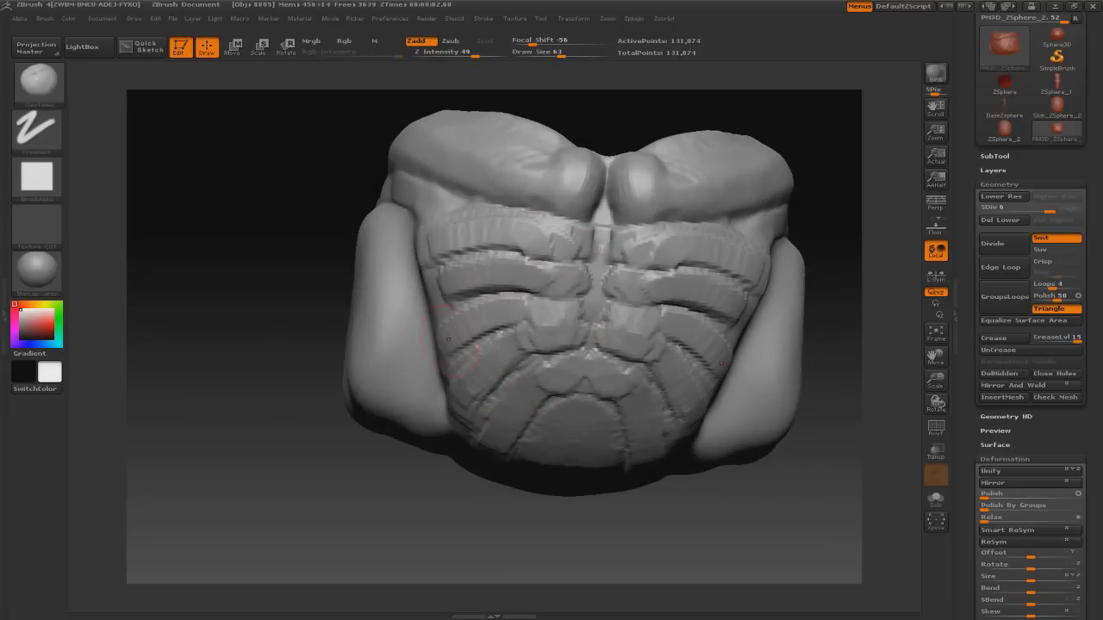
- Reshape the back's rib grooves and build clay along the central groove
mouse_move(215, 517)
left_mouse_down()
mouse_move(388, 509)
mouse_move(207, 543)
left_mouse_up()
left_click_drag(680, 345, 689, 258, "shift")
left_click_drag(620, 293, 698, 258, "shift")
left_click_drag(625, 380, 685, 242)
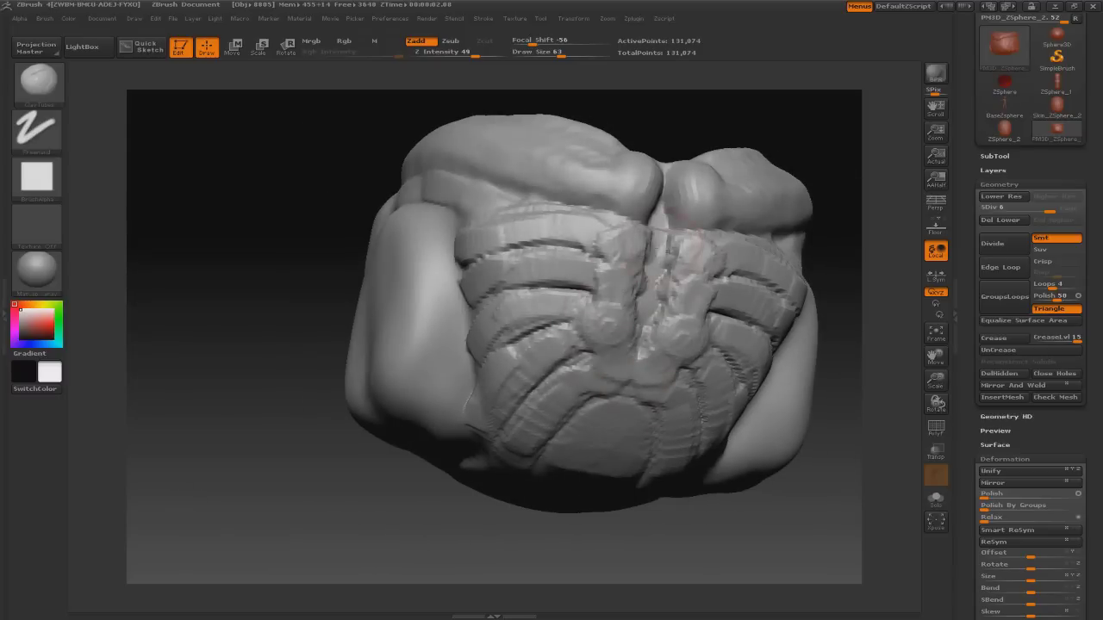
mouse_move(215, 517)
left_mouse_down()
mouse_move(215, 483)
mouse_move(215, 551)
mouse_move(258, 543)
mouse_move(259, 483)
mouse_move(258, 552)
mouse_move(259, 499)
mouse_move(172, 414)
left_mouse_up()
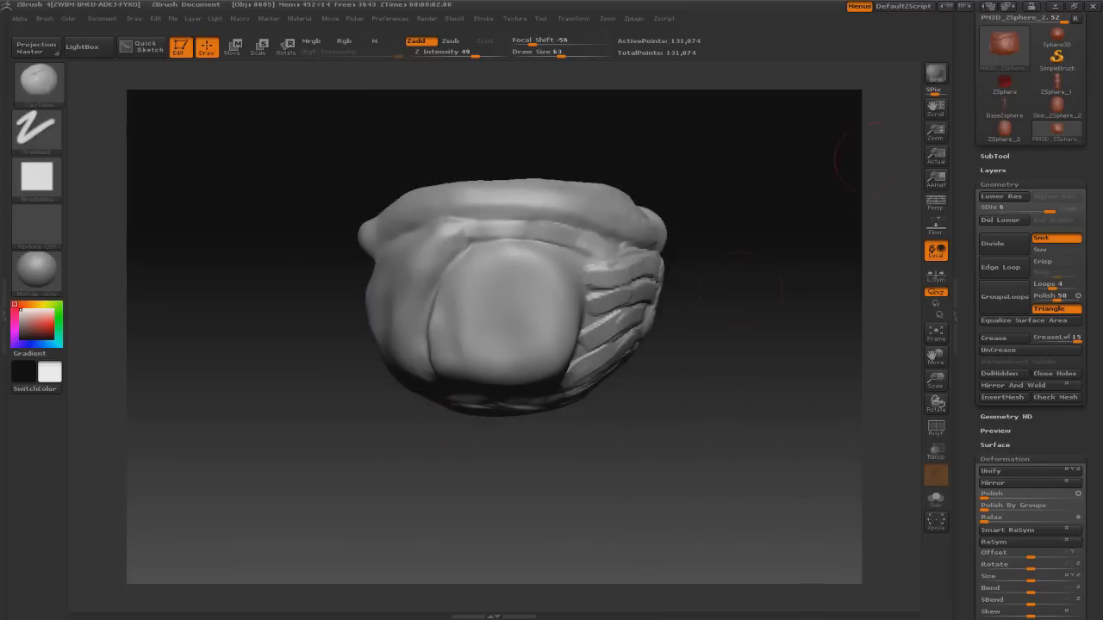
- Save the tool as eggmonster0.ztl in a new 'eggmonster' folder in ZProjects
scroll(1034, 69, "up", 2)
left_click(1048, 37)
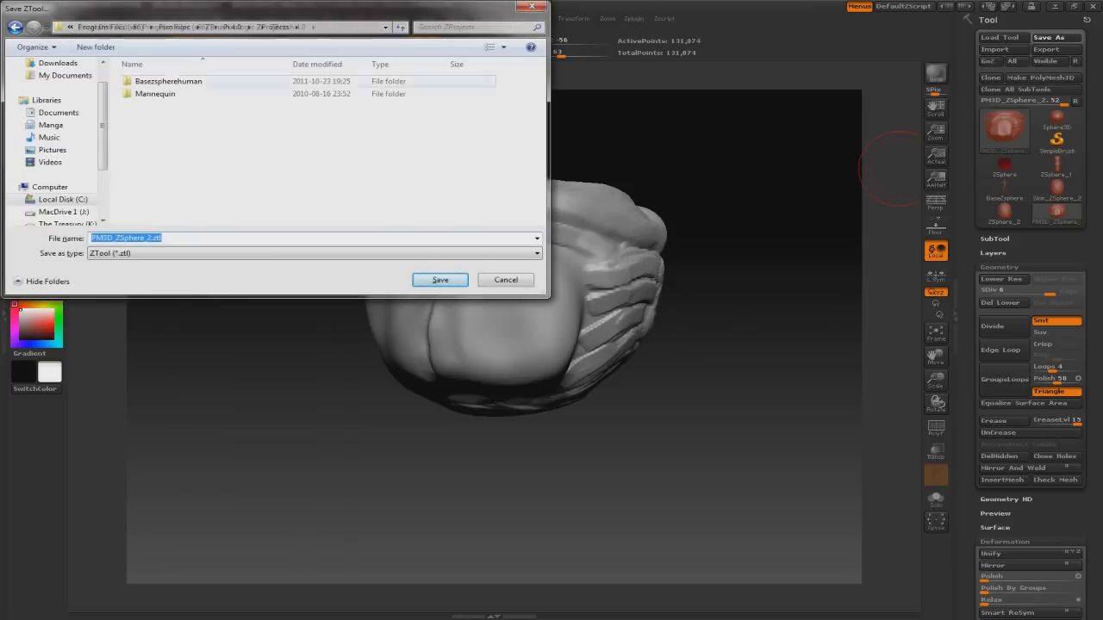
left_click(96, 46)
right_click(155, 106)
left_click(175, 106)
type("eggmon")
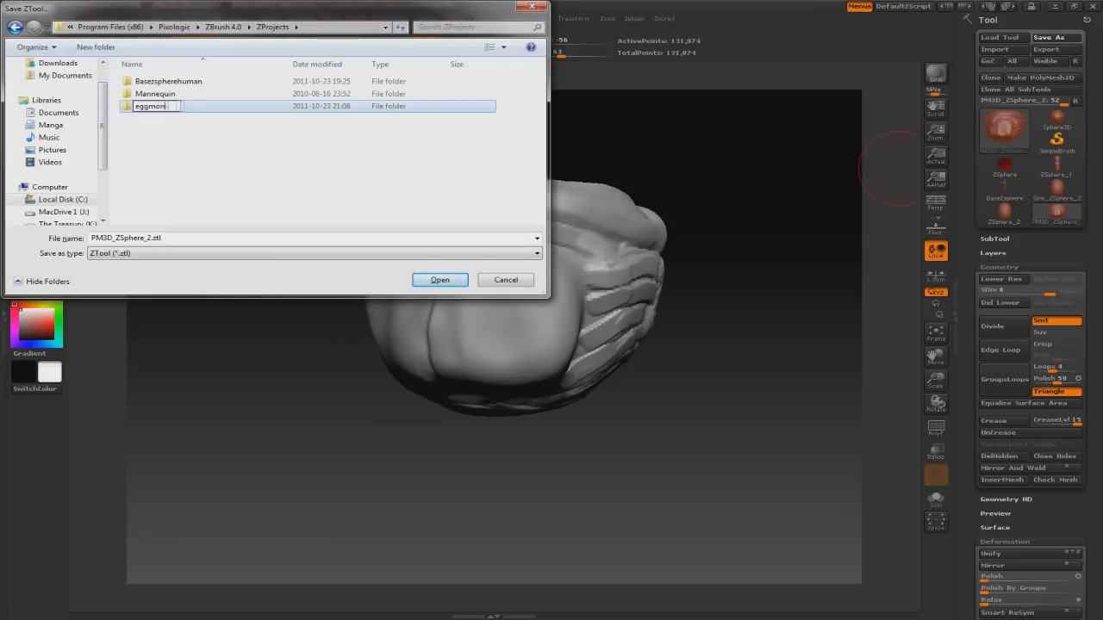
type("ster")
key("Return")
key("Return")
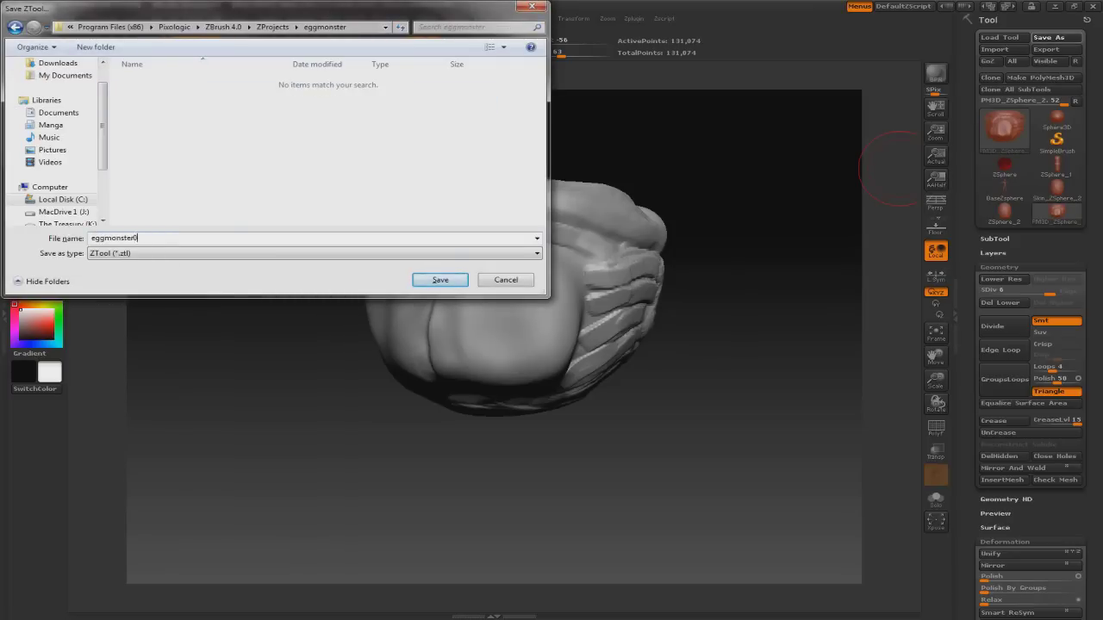
key("Return")
left_click_drag(891, 170, 711, 246)
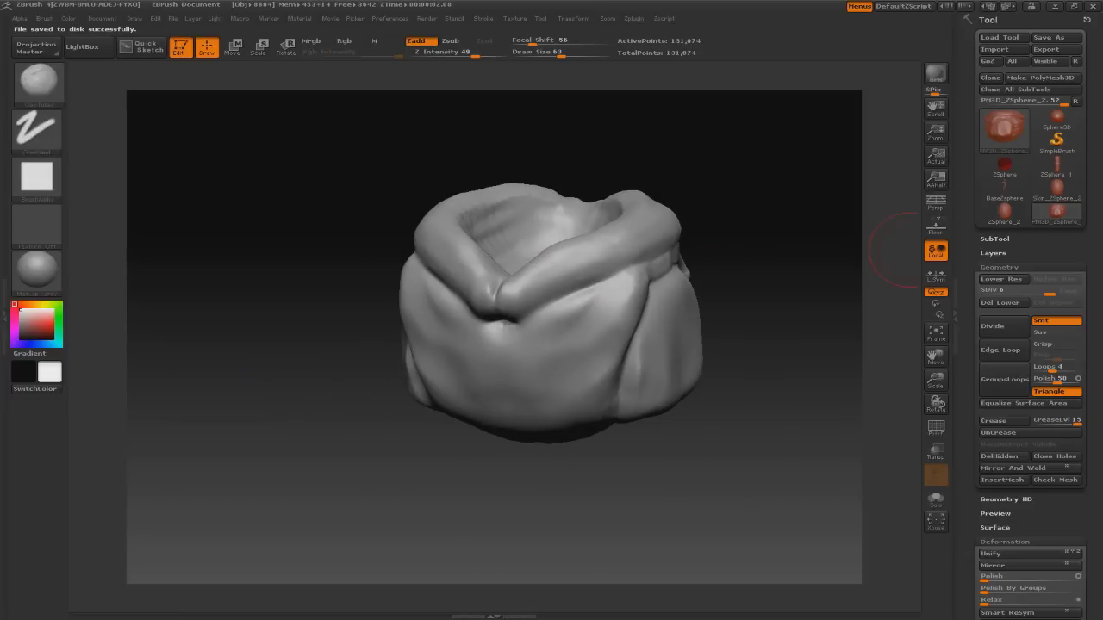
- Flatten the oval side mouth's interior into a smooth plate with a flattening brush
mouse_move(908, 250)
left_mouse_down()
mouse_move(741, 211)
mouse_move(250, 177)
mouse_move(782, 148)
mouse_move(603, 207)
left_mouse_up()
key("b")
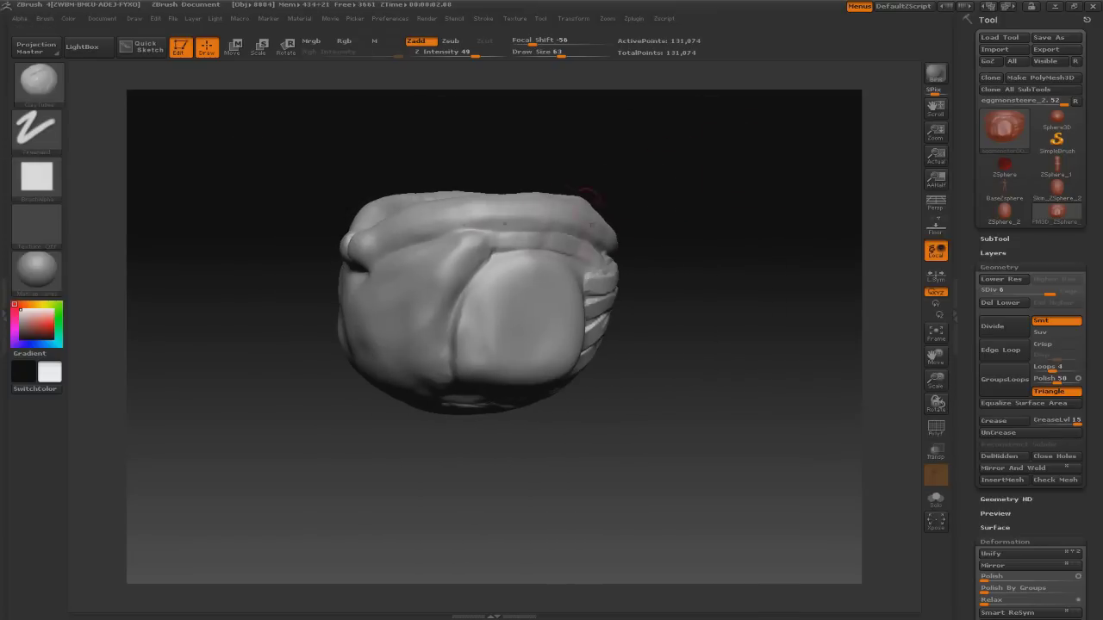
left_click_drag(672, 207, 552, 202)
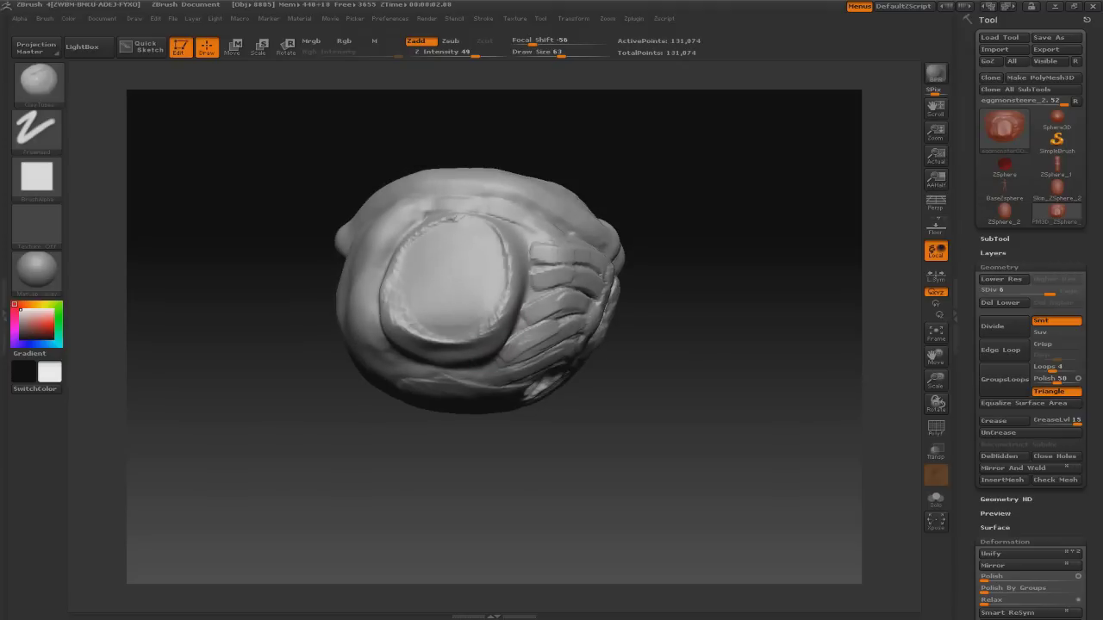
left_click_drag(466, 246, 450, 285)
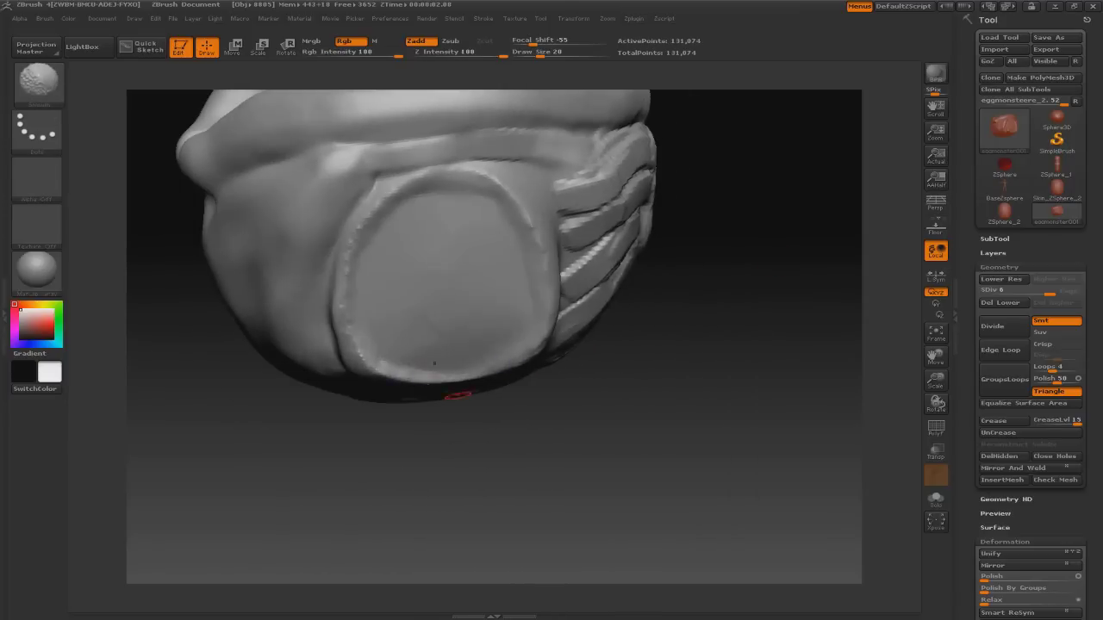
- Switch brushes with B,P,I and carve a curved groove inside the oval mouth
key("b")
key("p")
key("i")
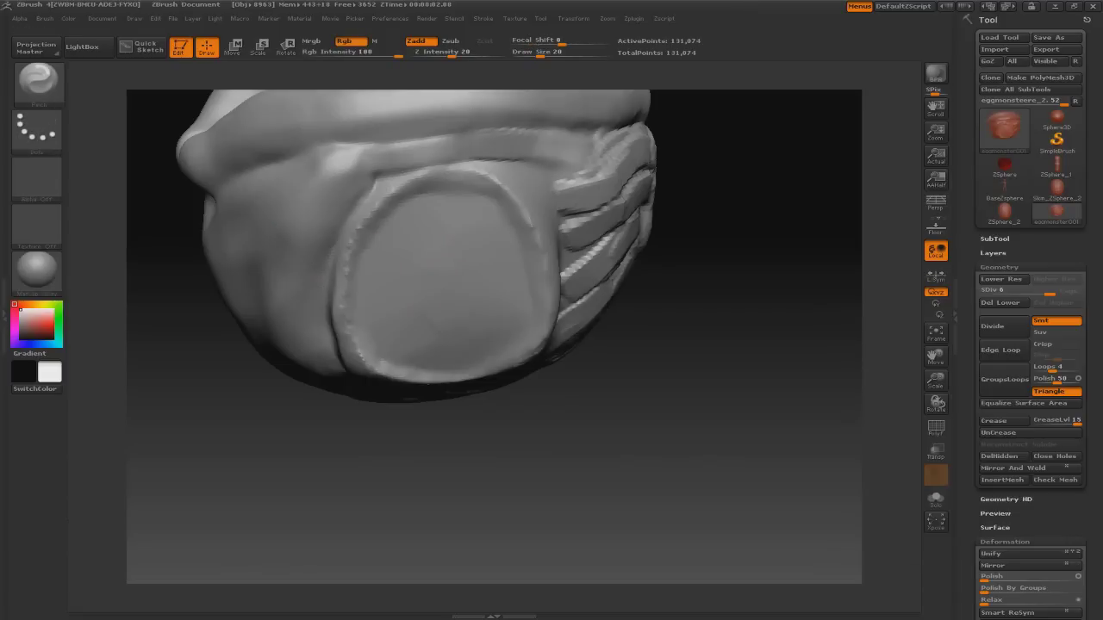
left_click_drag(448, 259, 453, 334)
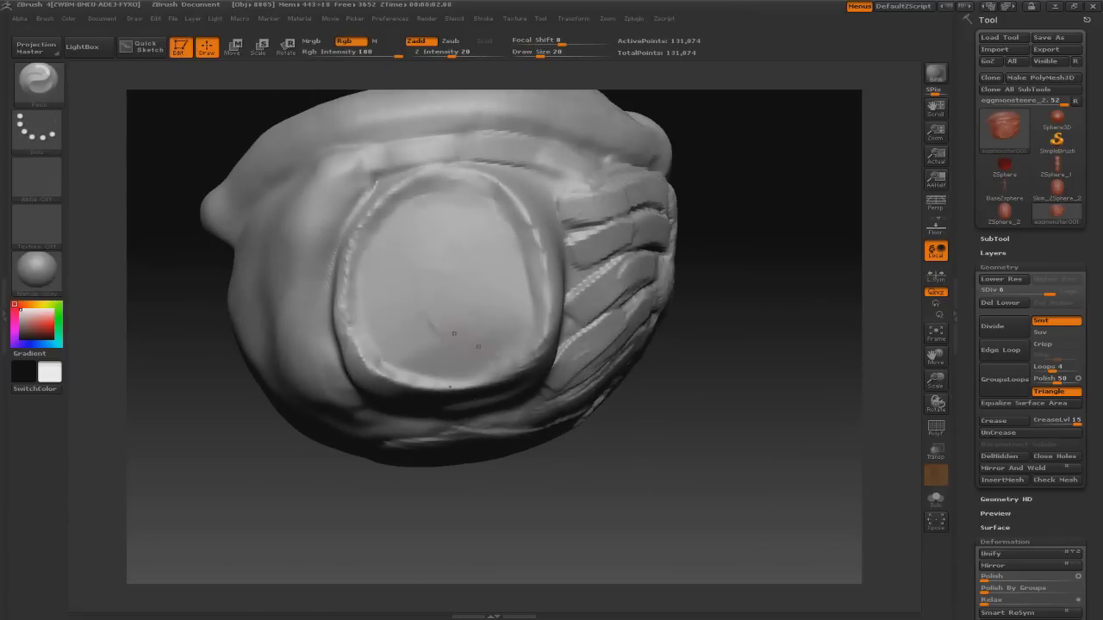
key("minus")
left_click_drag(563, 284, 563, 319, "alt")
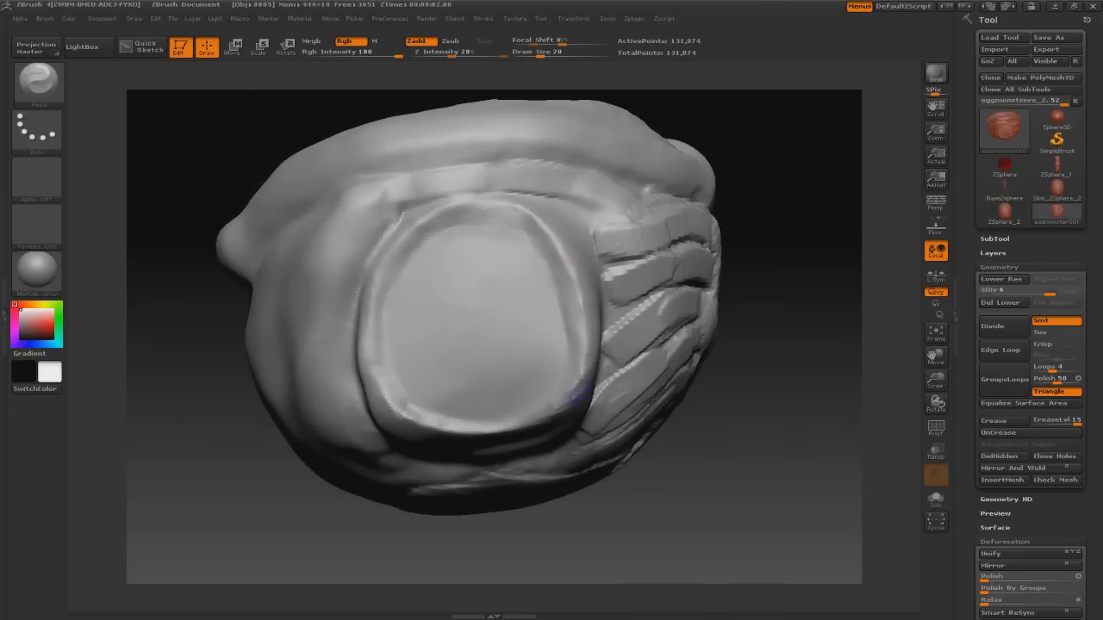
mouse_move(776, 517)
left_mouse_down()
mouse_move(819, 499)
mouse_move(784, 517)
left_mouse_up()
mouse_move(697, 264)
left_mouse_down()
mouse_move(775, 272)
mouse_move(486, 258)
mouse_move(457, 285)
left_mouse_up()
mouse_move(499, 233)
left_mouse_down()
mouse_move(440, 345)
mouse_move(492, 238)
mouse_move(525, 405)
mouse_move(466, 232)
mouse_move(517, 388)
left_mouse_up()
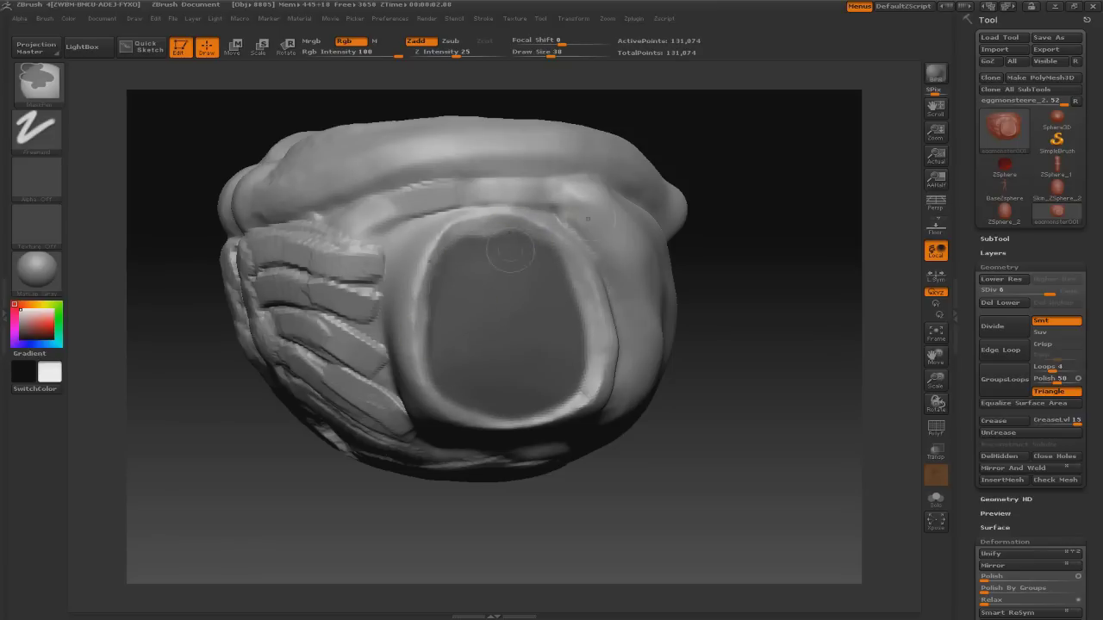
- Mask the oval mouth interior, then invert the mask so only it stays free
mouse_move(483, 258)
left_mouse_down("shift")
mouse_move(534, 379)
mouse_move(491, 250)
left_mouse_up("shift")
left_click_drag(758, 224, 505, 219)
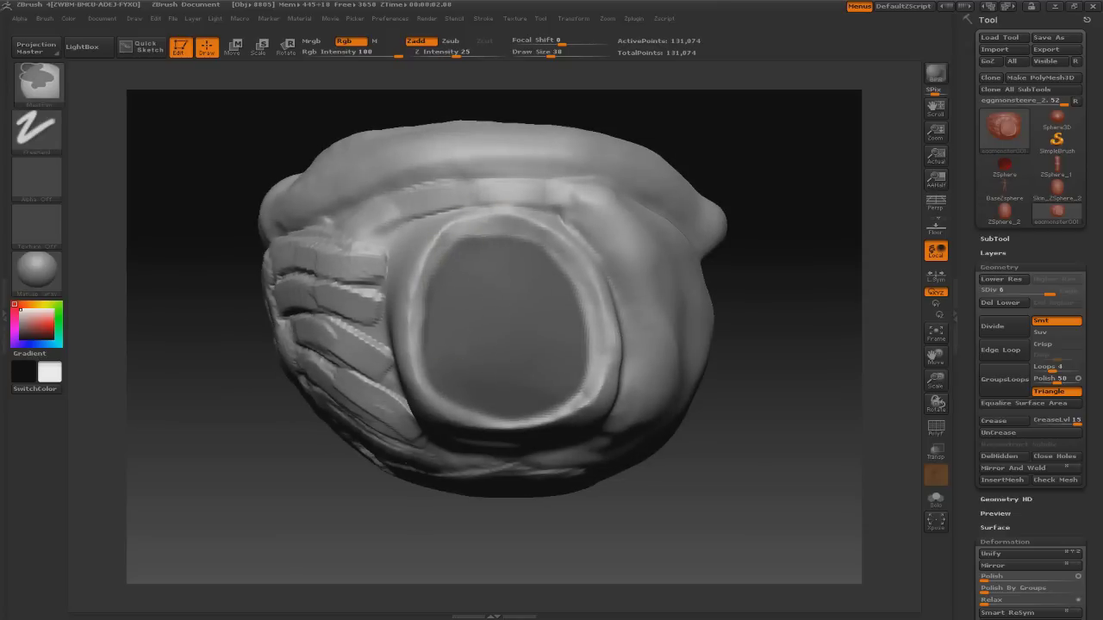
left_click_drag(776, 534, 802, 517)
left_click(801, 517, "ctrl")
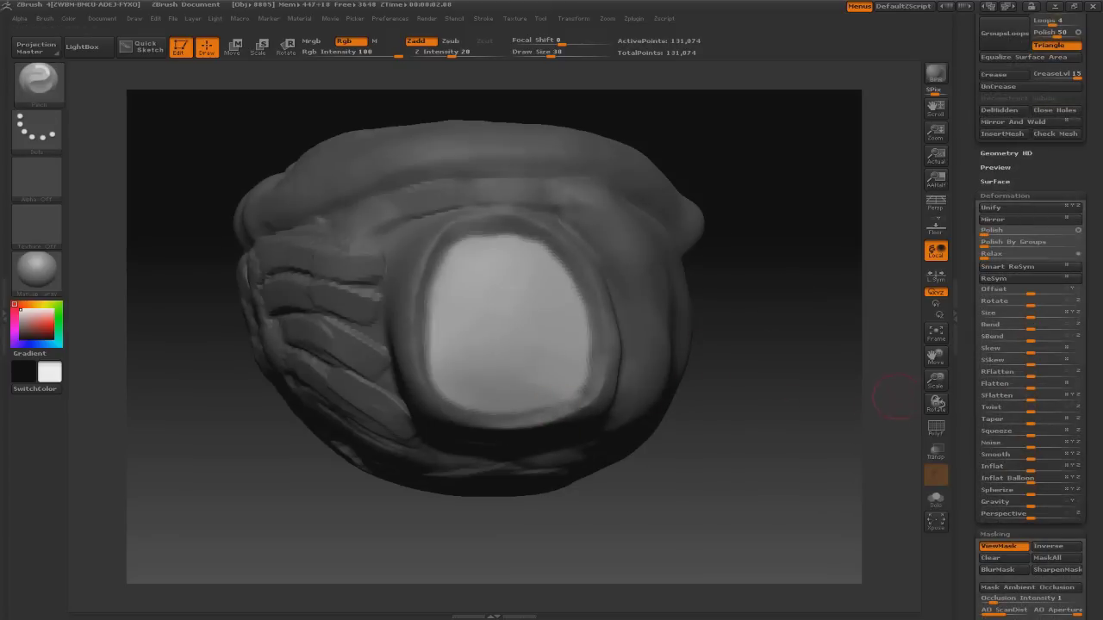
- Toggle the mask shading with Ctrl+H to compare the masked mouth plate
key("ctrl+h")
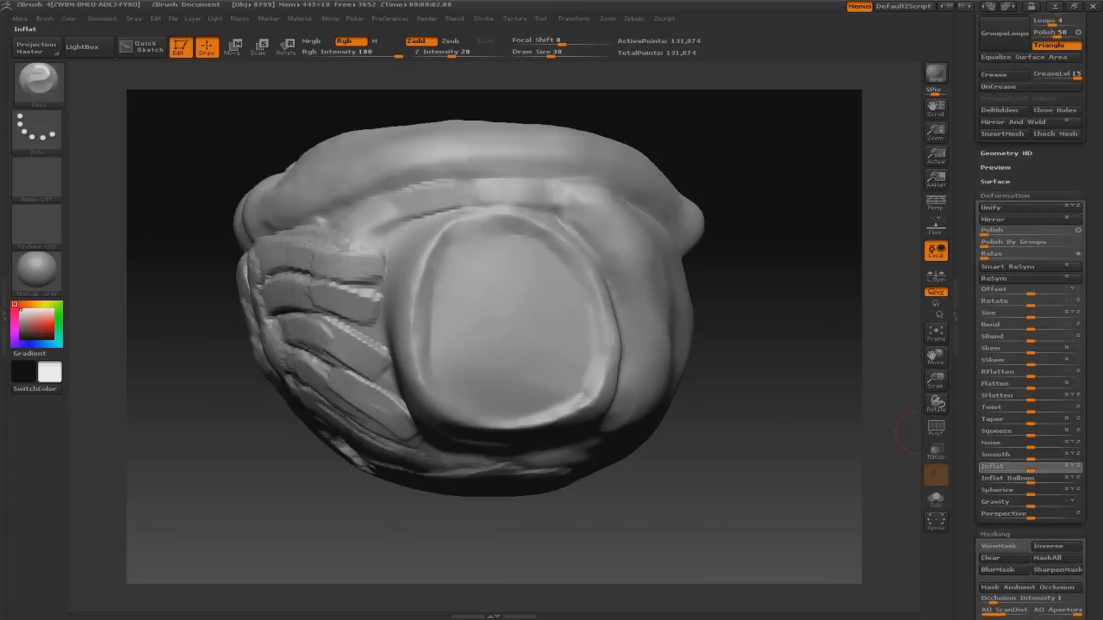
left_click_drag(906, 431, 640, 287)
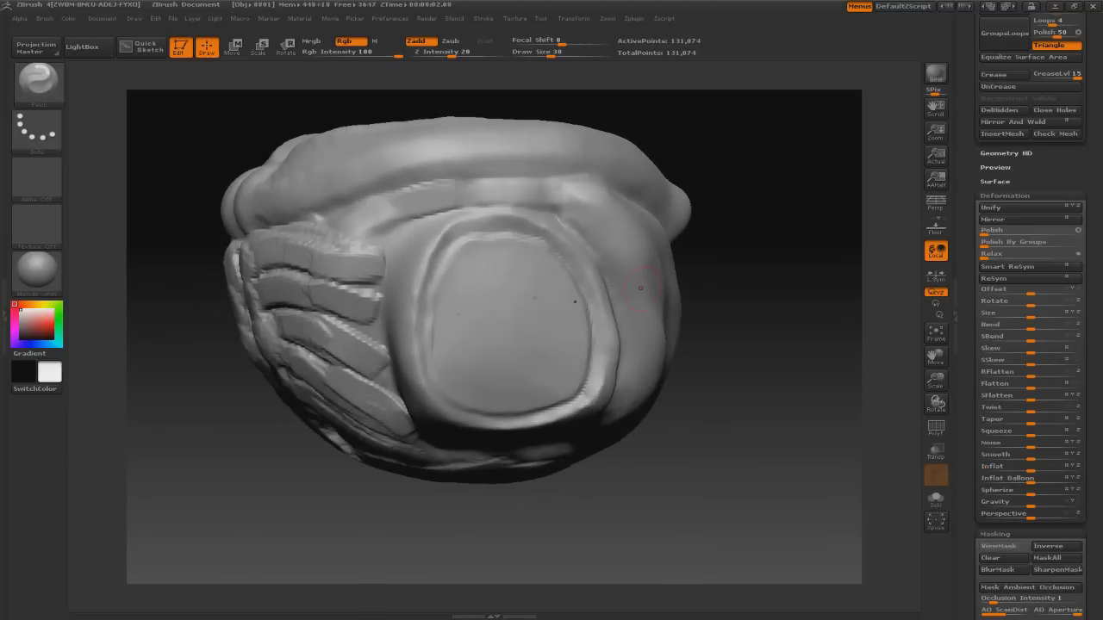
key("ctrl+h")
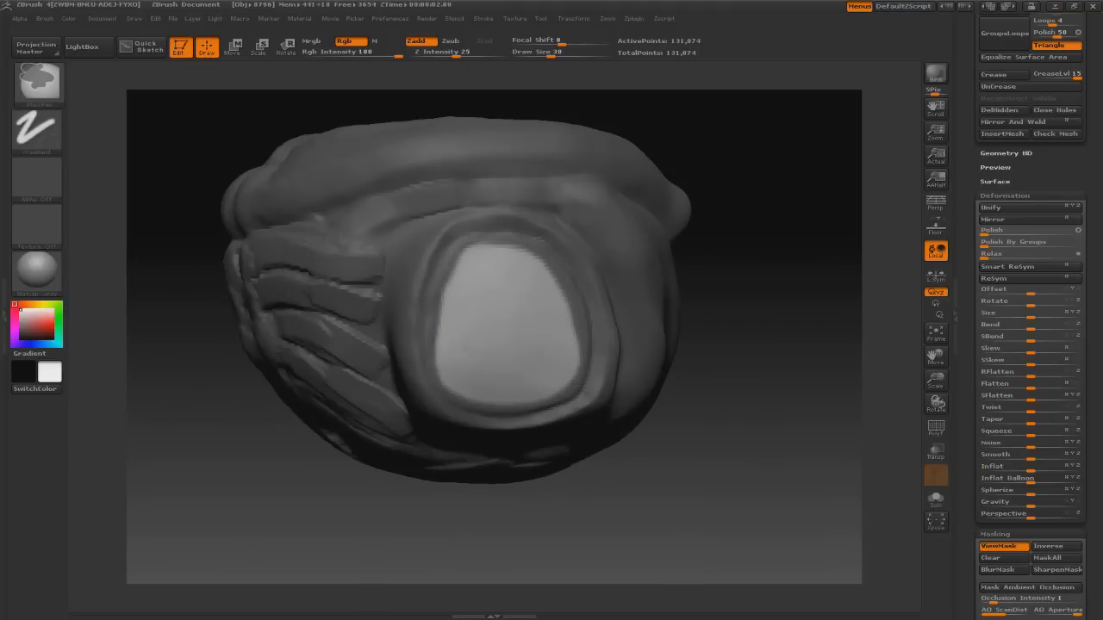
key("ctrl+h")
key("ctrl+h")
key("shift")
key("ctrl+h")
- Inflate the unmasked mouth interior by 25 and rotate to check the bulge
type("25")
key("Return")
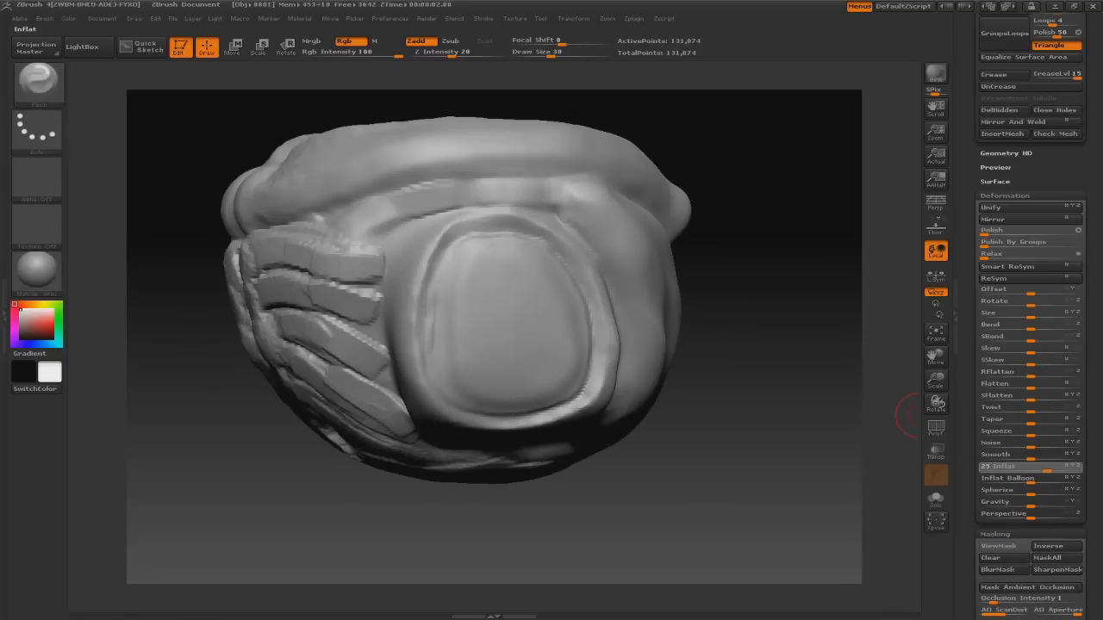
key("ctrl+z")
mouse_move(534, 526)
left_mouse_down()
mouse_move(603, 430)
mouse_move(637, 344)
mouse_move(586, 366)
mouse_move(517, 370)
mouse_move(639, 346)
left_mouse_up()
- Switch to the Move brush, frame the mouth, then return to ClayBuildup
key("b")
key("m")
key("v")
key("f")
mouse_move(517, 370)
left_mouse_down()
mouse_move(574, 375)
mouse_move(547, 382)
mouse_move(690, 345)
mouse_move(560, 371)
mouse_move(655, 370)
mouse_move(578, 388)
mouse_move(551, 360)
mouse_move(559, 317)
left_mouse_up()
key("m")
key("v")
key("b")
key("c")
key("b")
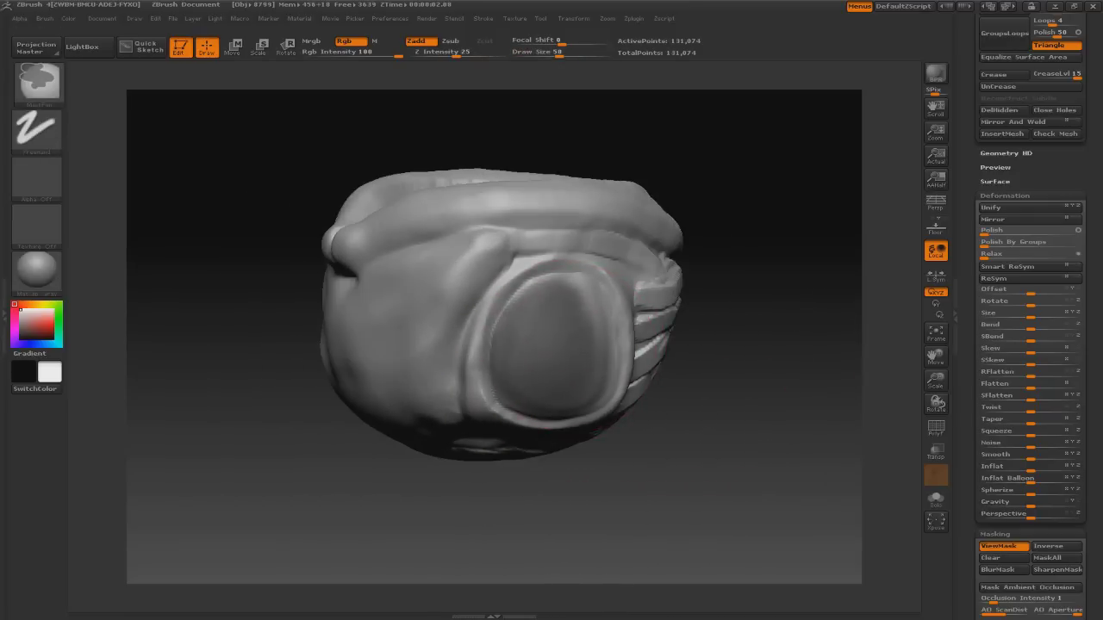
- Switch from ClayTubes to the Move brush with the mouth turned into view
key("b")
key("c")
key("t")
left_click_drag(759, 392, 595, 326)
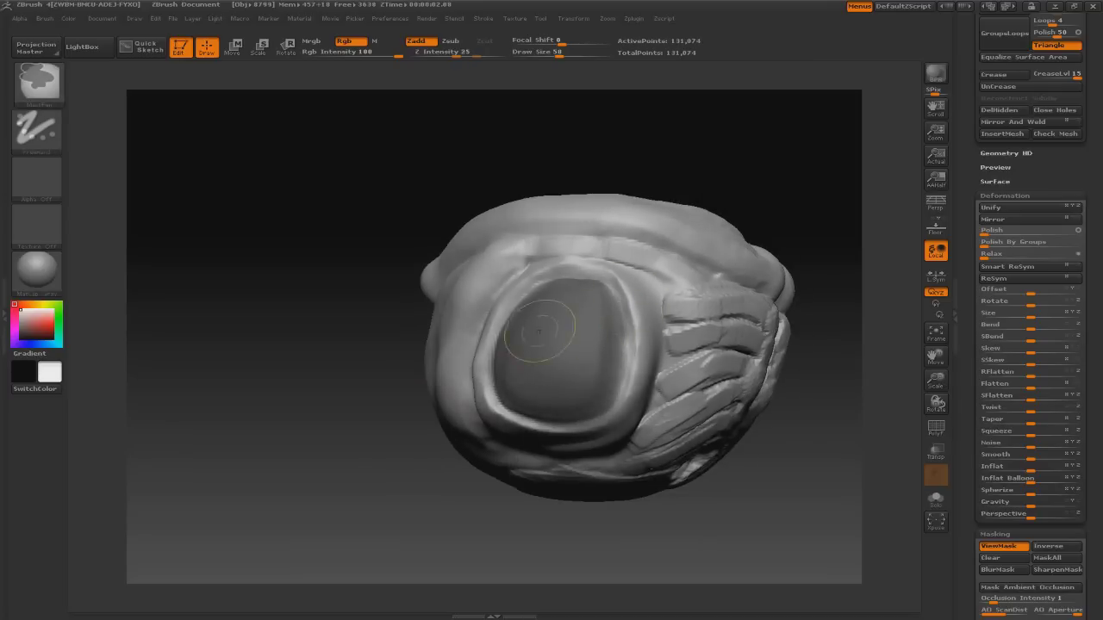
key("m")
key("v")
mouse_move(479, 396)
left_mouse_down()
mouse_move(465, 379)
mouse_move(479, 394)
left_mouse_up()
- Turn off the mask shading and smooth the bulging mouth surface
key("ctrl+h")
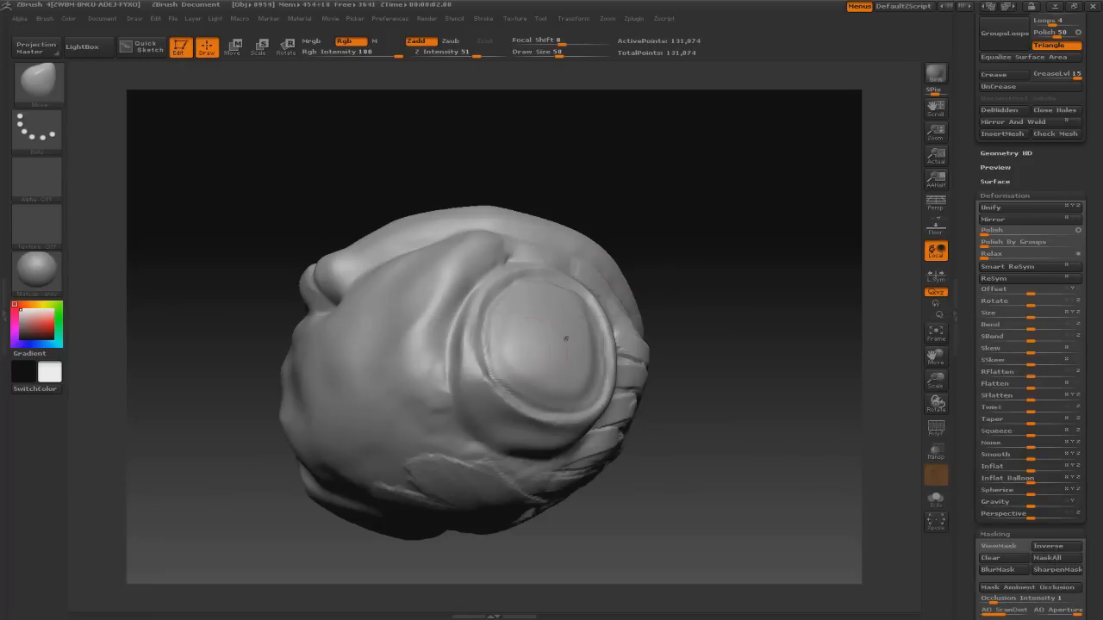
left_click_drag(479, 394, 597, 378)
mouse_move(479, 395)
left_mouse_down()
mouse_move(405, 388)
mouse_move(517, 396)
mouse_move(480, 394)
mouse_move(517, 344)
mouse_move(665, 246)
mouse_move(543, 307)
mouse_move(479, 394)
left_mouse_up()
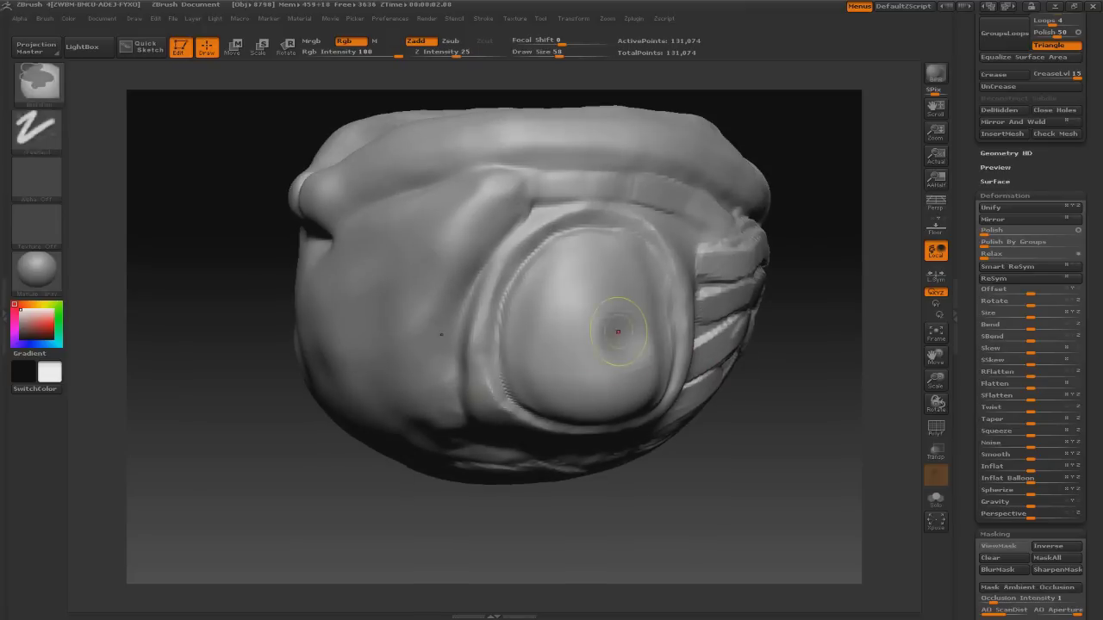
left_click_drag(618, 331, 568, 326, "alt+shift")
left_click_drag(506, 360, 613, 406)
mouse_move(479, 394)
left_mouse_down()
mouse_move(534, 379)
mouse_move(509, 392)
mouse_move(479, 395)
mouse_move(517, 379)
mouse_move(448, 388)
left_mouse_up()
- Try the Dam_Standard crease brush on the mouth, viewing it from above and the left
key("b")
key("d")
key("s")
left_click(578, 270)
left_click_drag(535, 231, 594, 338)
mouse_move(642, 365)
left_mouse_down()
mouse_move(501, 356)
mouse_move(525, 409)
mouse_move(543, 362)
left_mouse_up()
- Zoom in and pick a carving brush in Zsub mode at intensity 95
key("b")
left_click(551, 284)
left_click_drag(552, 284, 684, 280)
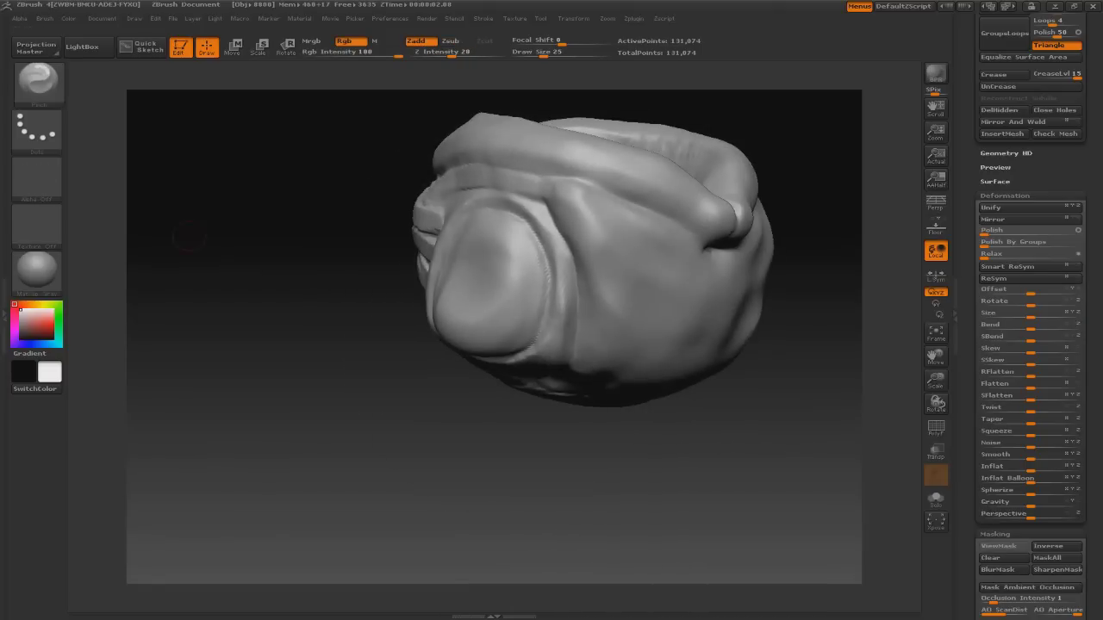
left_click_drag(191, 146, 517, 224)
key("b")
key("p")
left_click(523, 216)
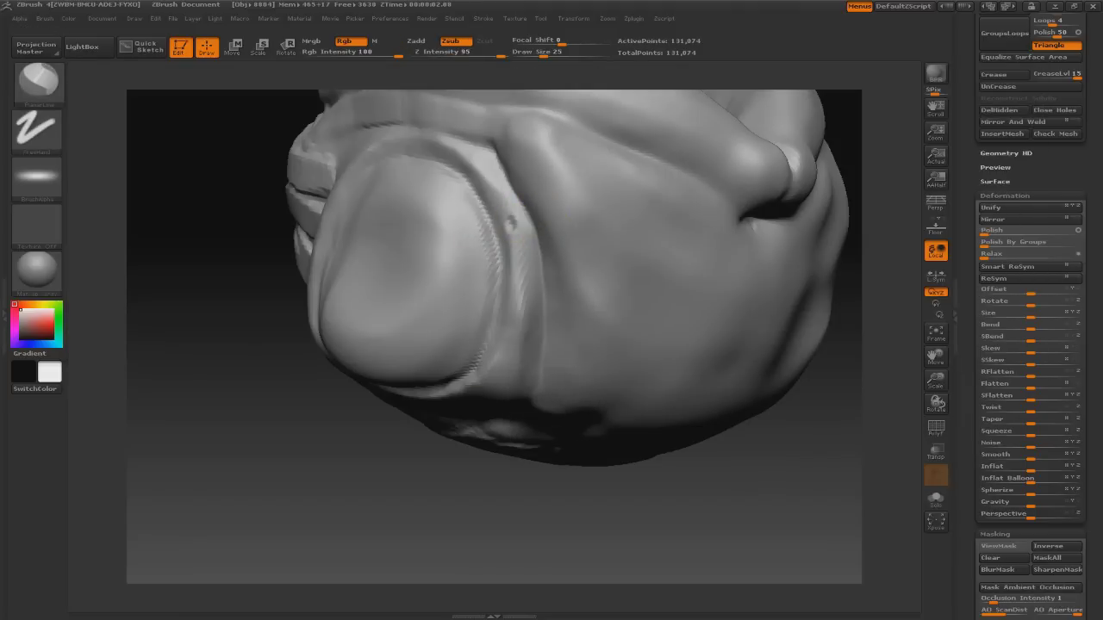
- Switch the brush to a plain white alpha and adjust its size
left_click_drag(503, 214, 499, 211)
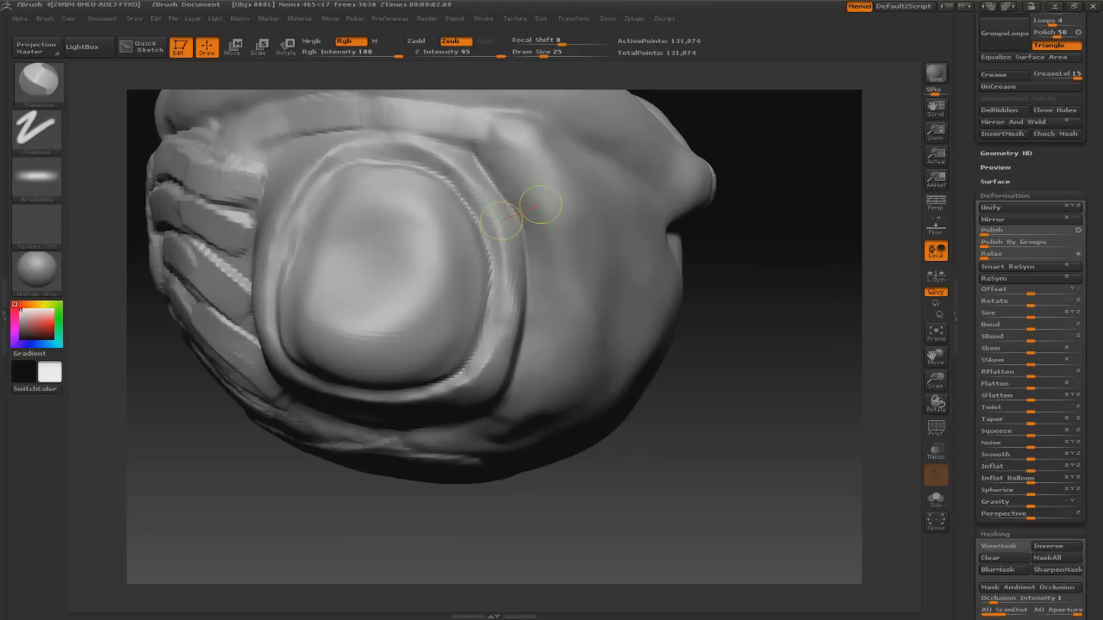
left_click(36, 177)
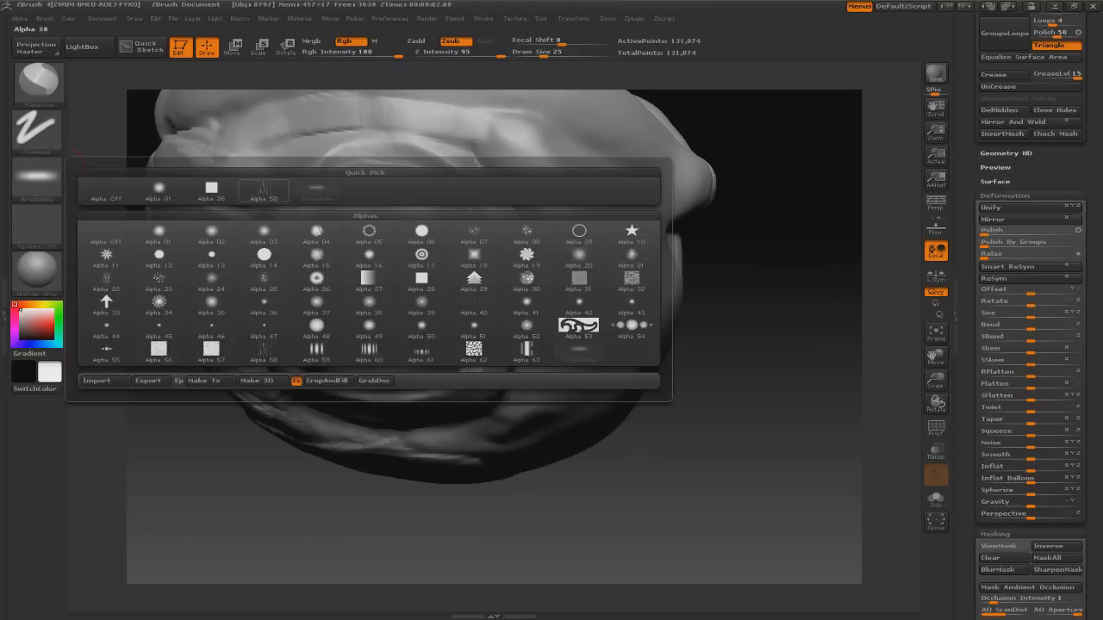
left_click(210, 185)
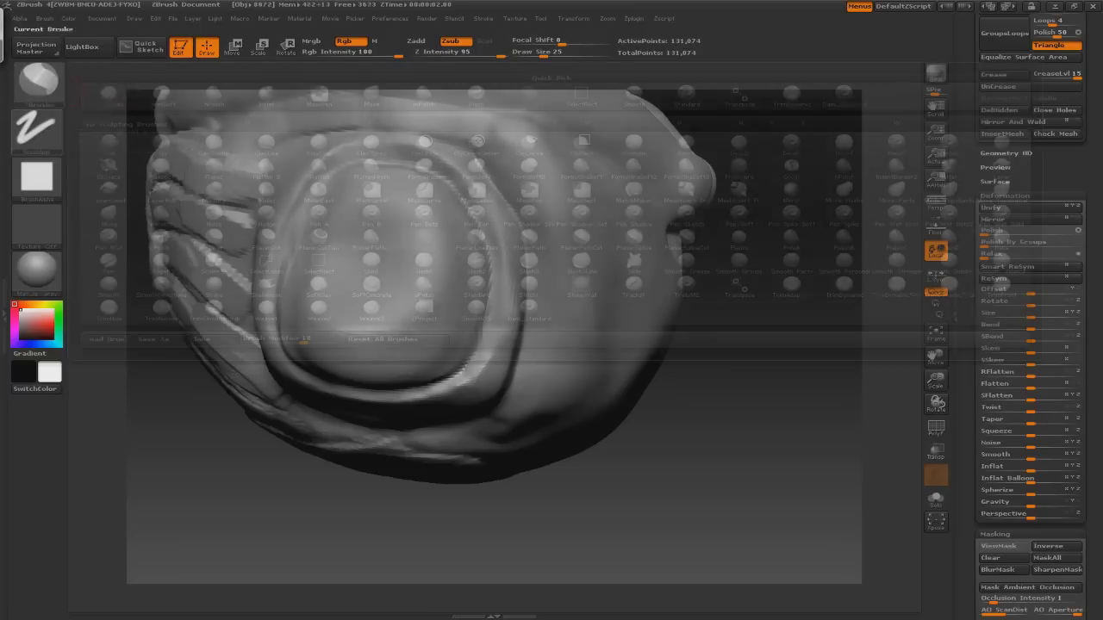
mouse_move(741, 259)
left_mouse_down()
mouse_move(537, 243)
mouse_move(517, 209)
mouse_move(520, 231)
left_mouse_up()
key("s")
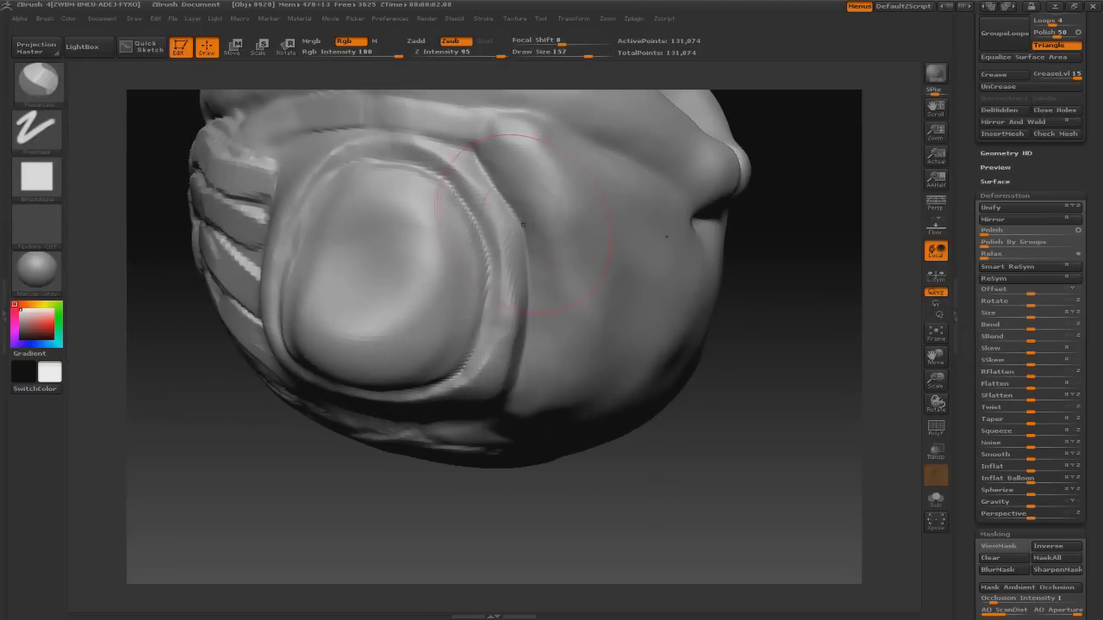
- Undo the stray mask patch and recent rim strokes, then zoom out to the whole head
left_click_drag(529, 222, 543, 224, "ctrl")
key("ctrl+z")
key("ctrl+z")
key("ctrl+z")
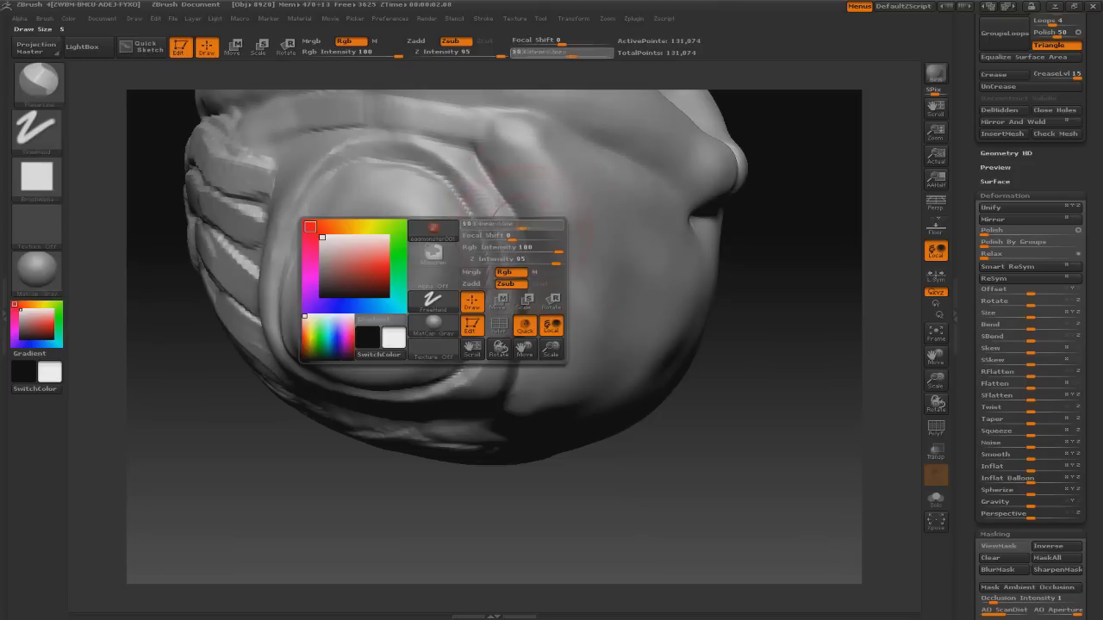
key("ctrl+z")
key("ctrl+z")
key("ctrl+z")
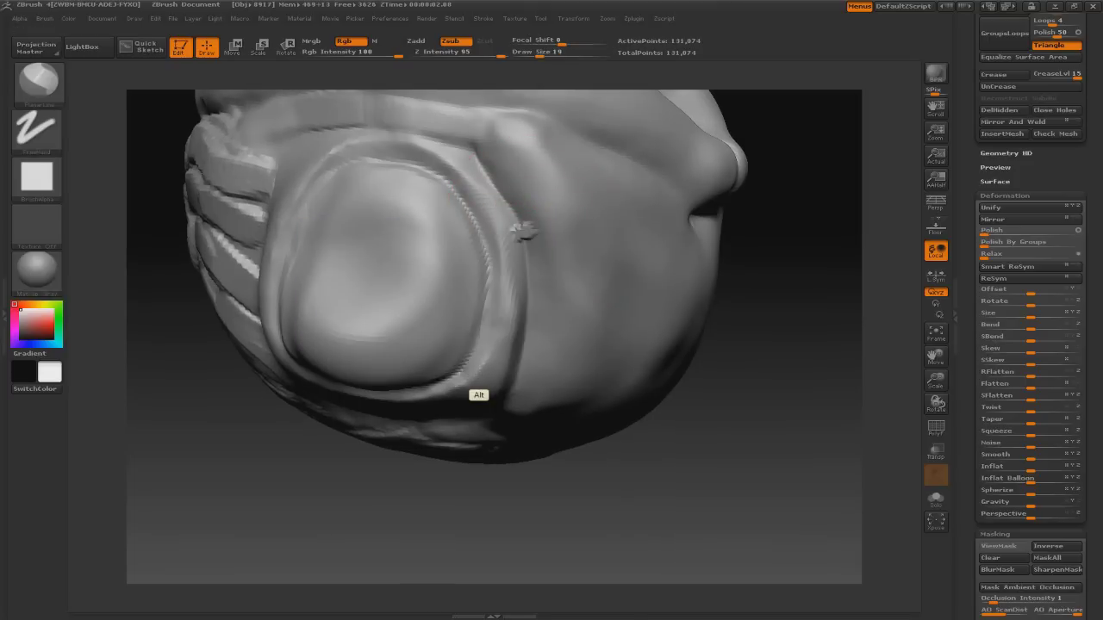
mouse_move(529, 272)
left_mouse_down()
mouse_move(475, 387)
mouse_move(465, 342)
left_mouse_up()
- Switch to ClayTubes and step back through earlier sculpt states in the undo history
key("b")
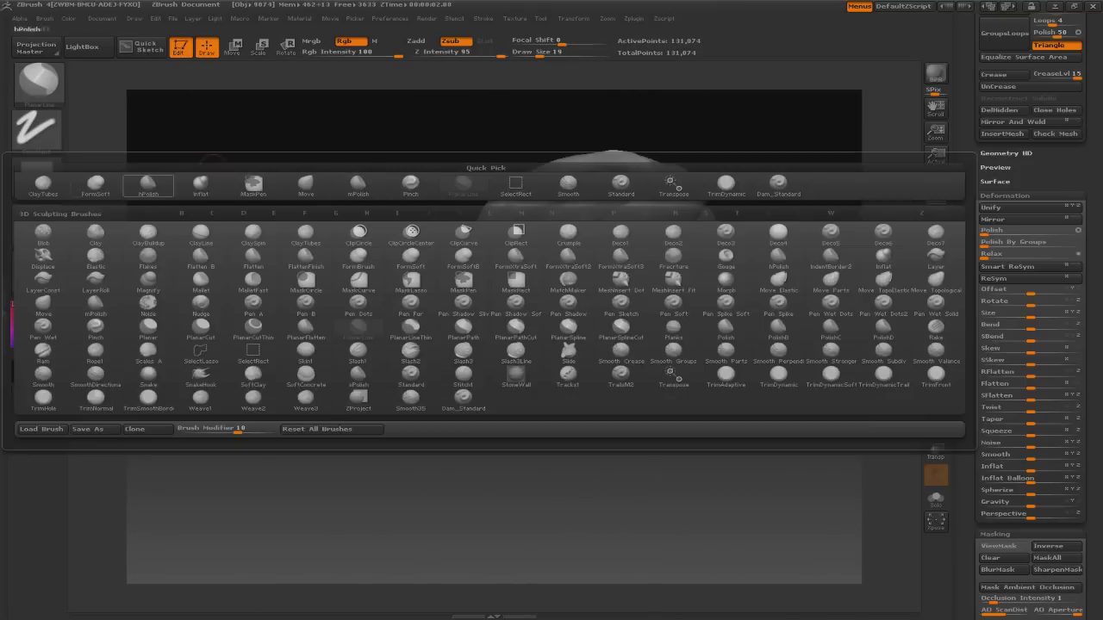
key("c")
key("t")
key("ctrl+shift+z")
key("ctrl+shift+z")
key("ctrl+shift+z")
key("ctrl+shift+z")
key("ctrl+shift+z")
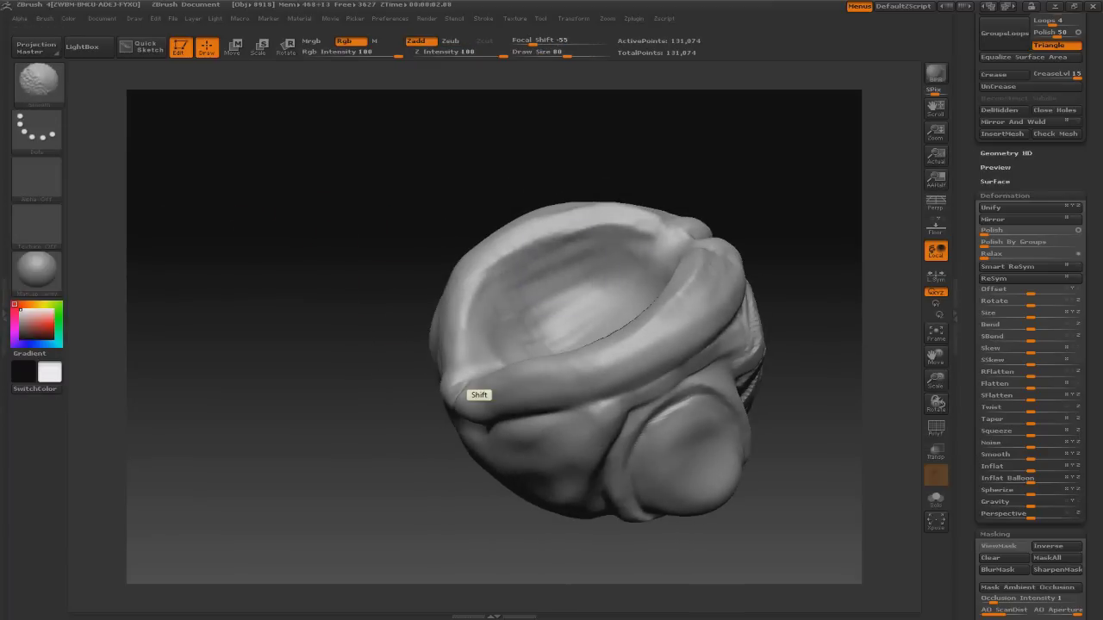
key("ctrl+z")
key("ctrl+z")
key("ctrl+z")
key("ctrl+z")
key("ctrl+z")
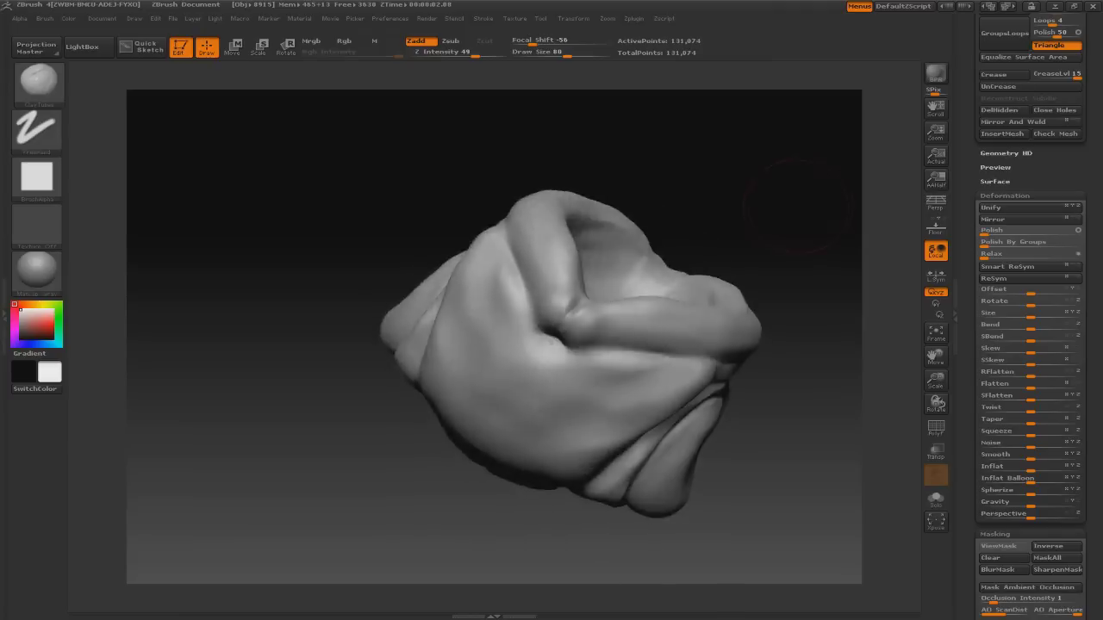
key("ctrl+shift+z")
key("ctrl+z")
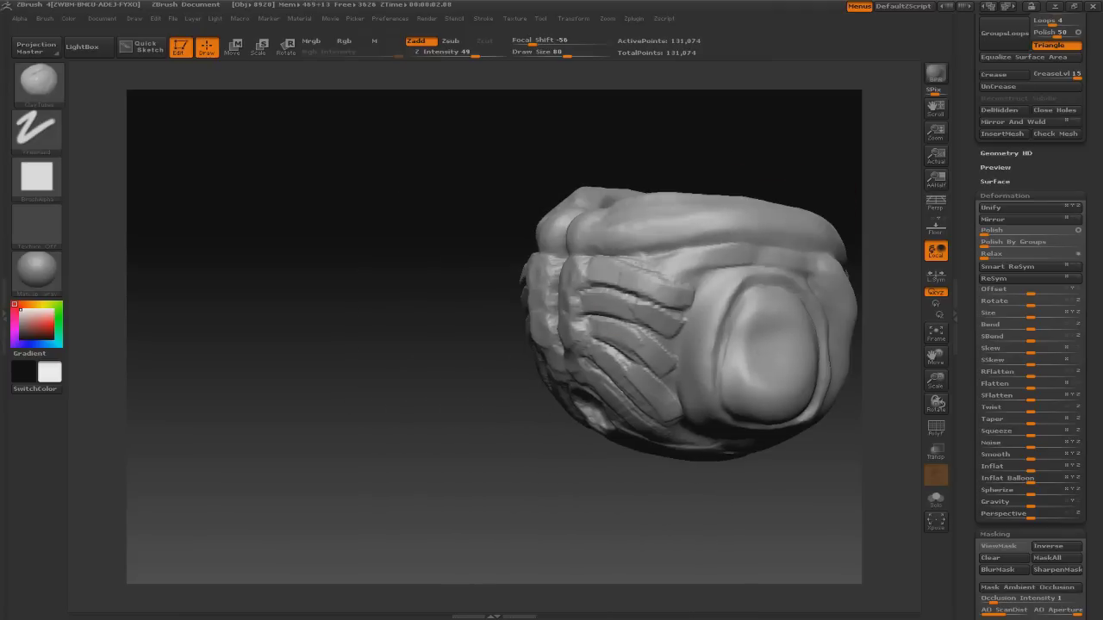
- Redo forward to the latest sculpt state and turn the creature to a front view
key("ctrl+shift+z")
key("ctrl+shift+z")
key("ctrl+shift+z")
key("ctrl+shift+z")
key("ctrl+shift+z")
key("ctrl+shift+z")
key("ctrl+shift+z")
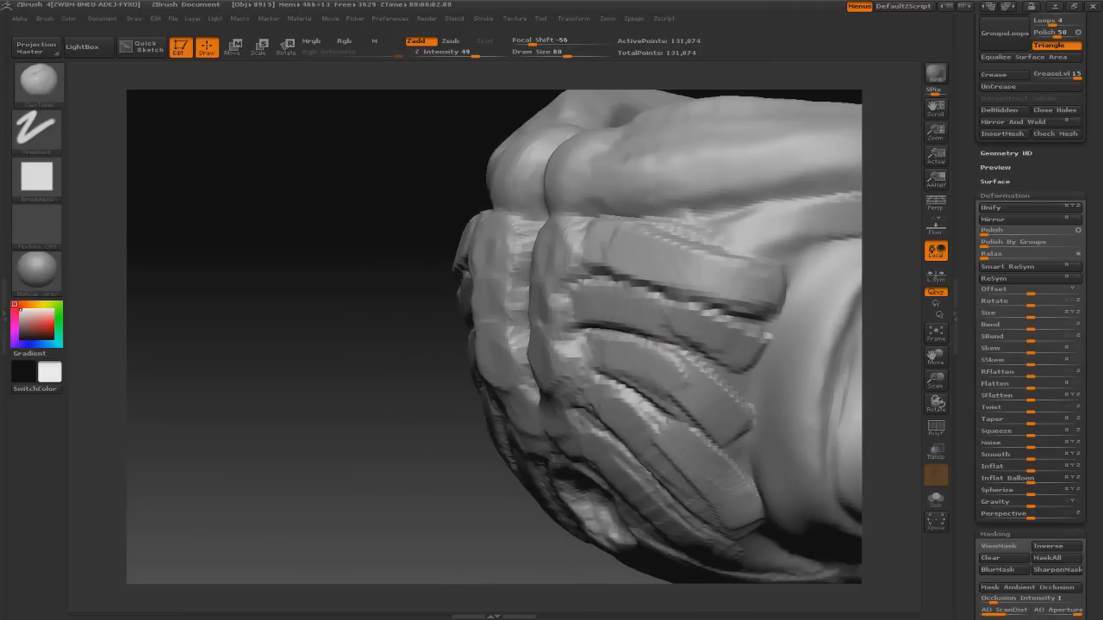
key("ctrl+z")
key("ctrl+z")
key("ctrl+z")
key("ctrl+z")
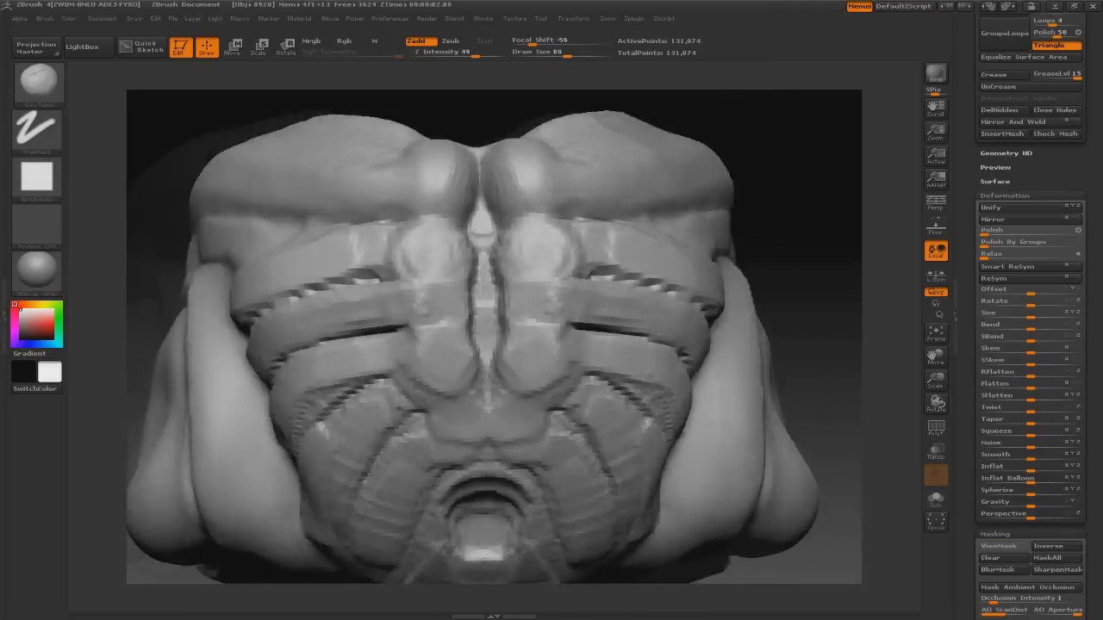
key("ctrl+shift+z")
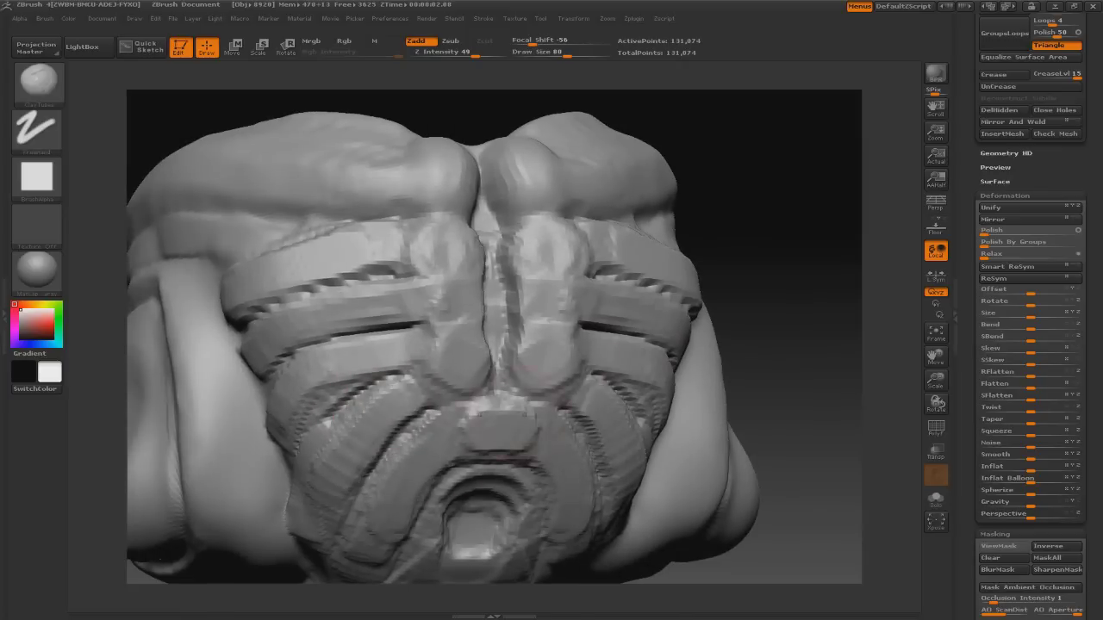
key("ctrl+shift+z")
key("ctrl+shift+z")
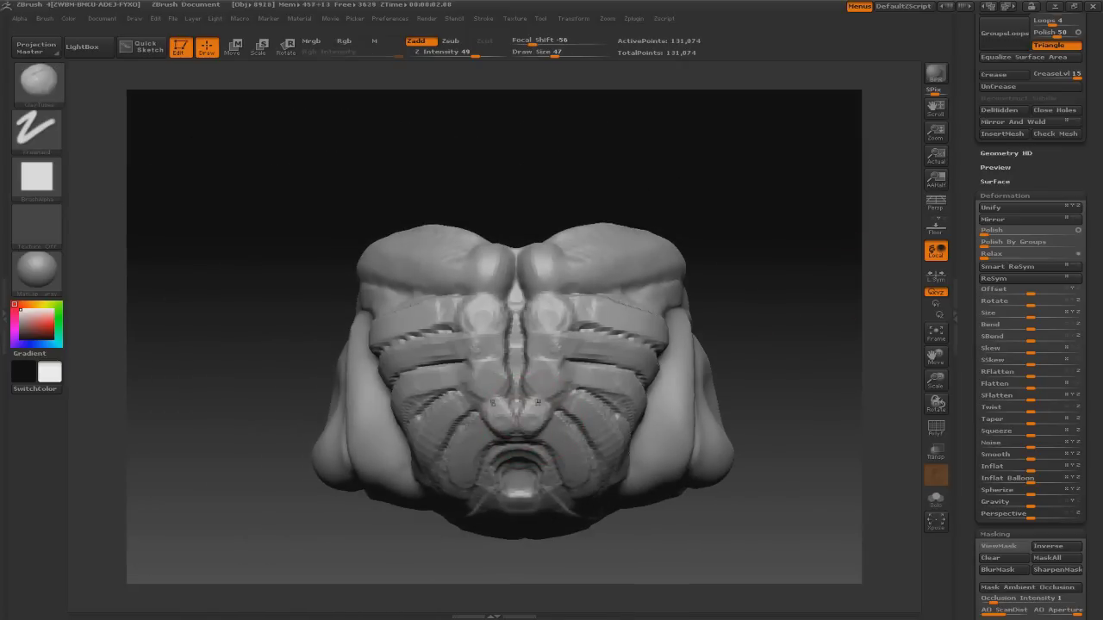
key("ctrl+shift+z")
key("ctrl+shift+z")
key("ctrl+shift+z")
key("ctrl+shift+z")
key("ctrl+shift+z")
key("ctrl+shift+z")
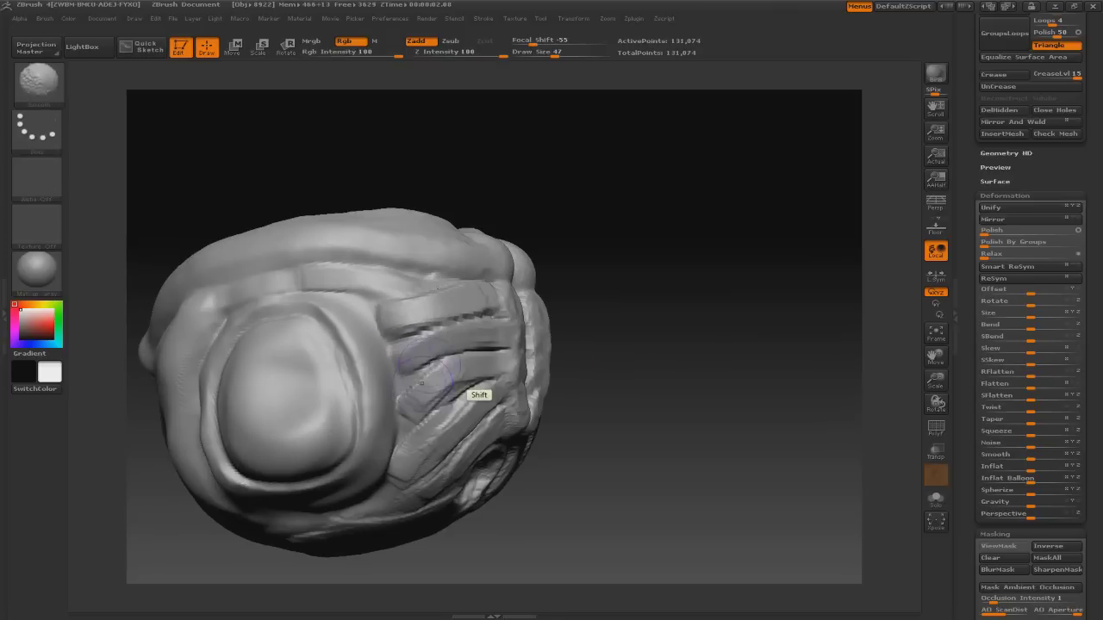
left_click_drag(496, 503, 673, 209)
scroll(1030, 258, "up", 10)
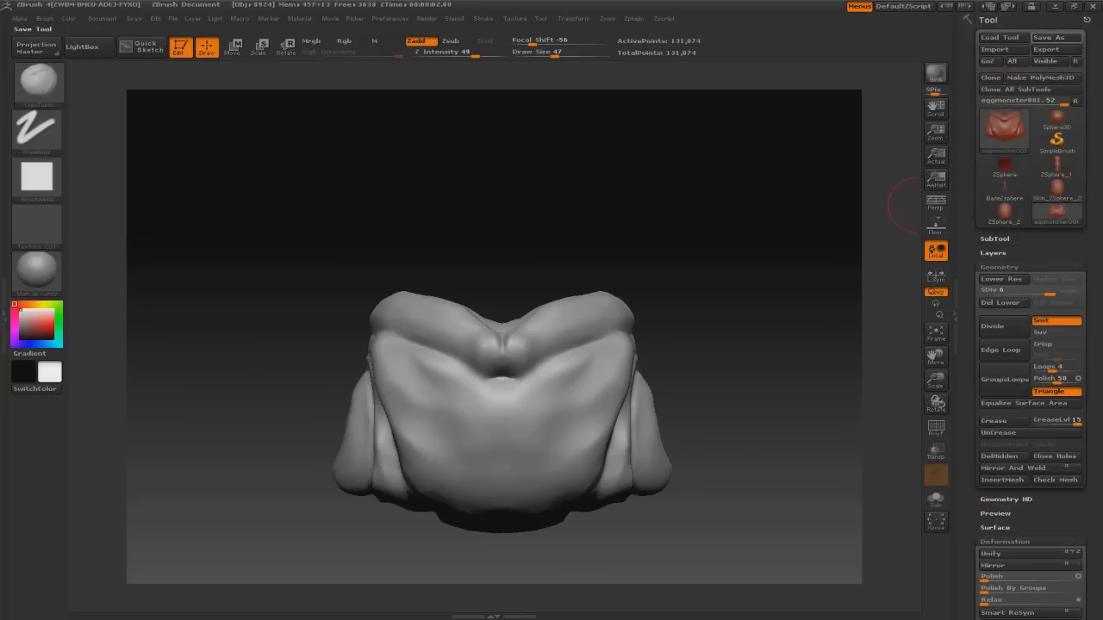
- Save the tool as eggmonster002.ztl via Tool > Save As
left_click(1048, 37)
key("Return")
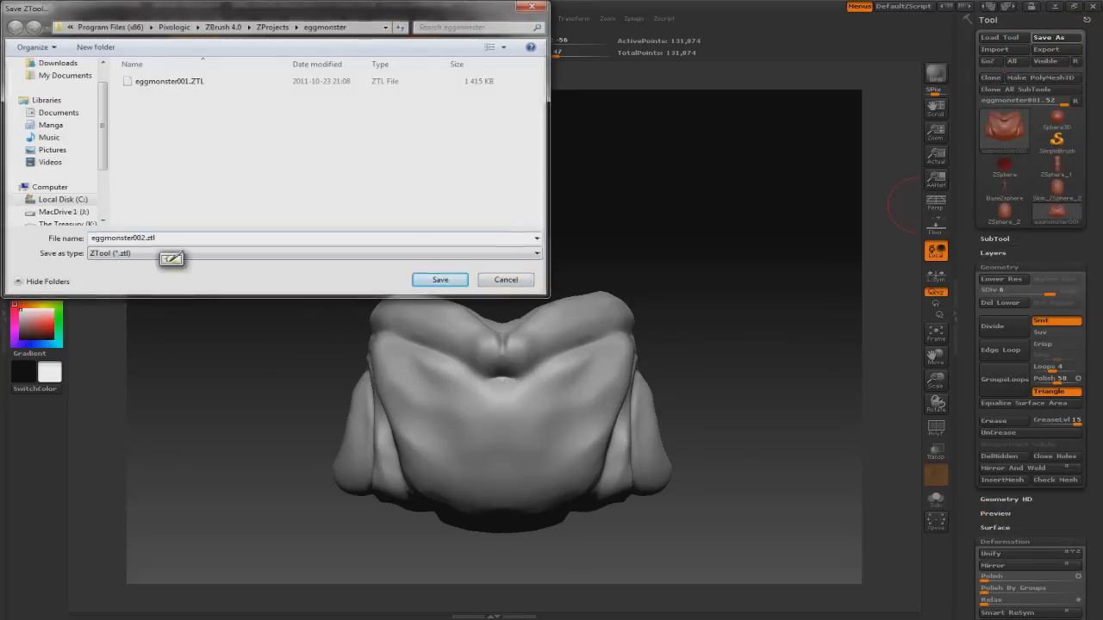
mouse_move(474, 389)
left_mouse_down("shift")
mouse_move(516, 344)
mouse_move(479, 394)
mouse_move(479, 380)
mouse_move(552, 371)
mouse_move(491, 379)
left_mouse_up("shift")
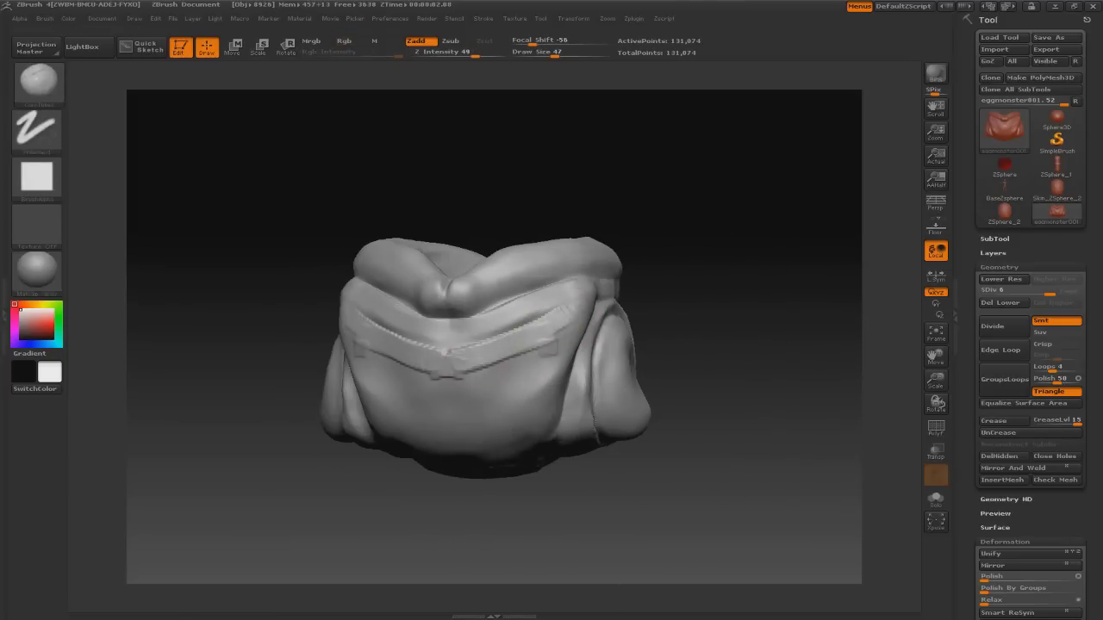
- Orbit around the creature to inspect its front, top and eye-bulge side
left_click_drag(541, 353, 355, 299)
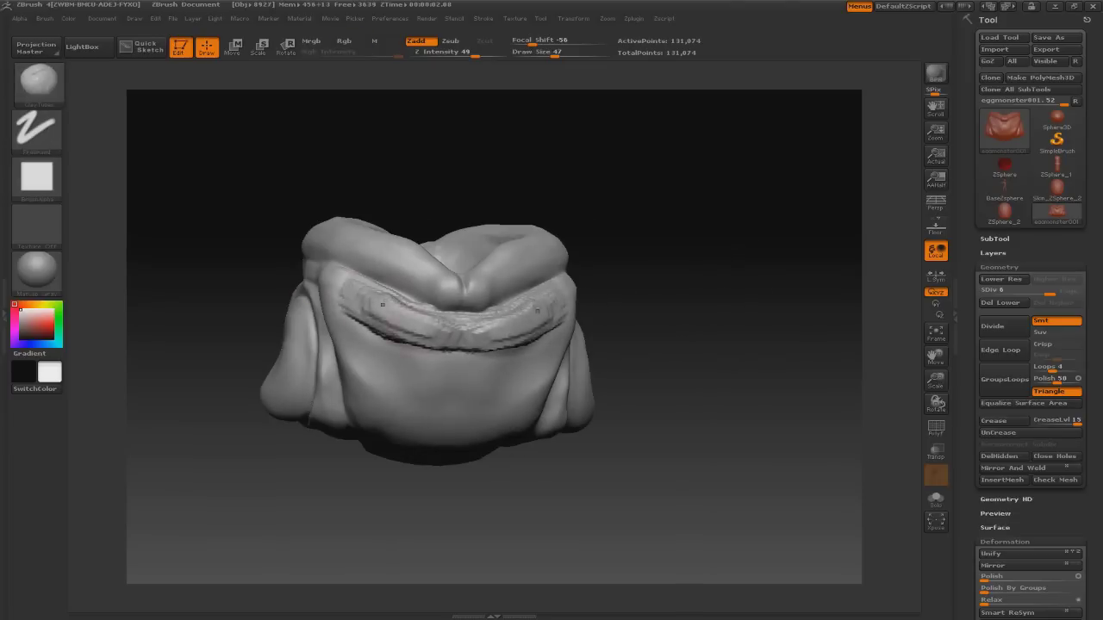
left_click_drag(382, 304, 511, 322)
mouse_move(579, 313)
left_mouse_down()
mouse_move(476, 387)
mouse_move(525, 379)
mouse_move(516, 384)
mouse_move(627, 229)
mouse_move(620, 249)
mouse_move(636, 291)
left_mouse_up()
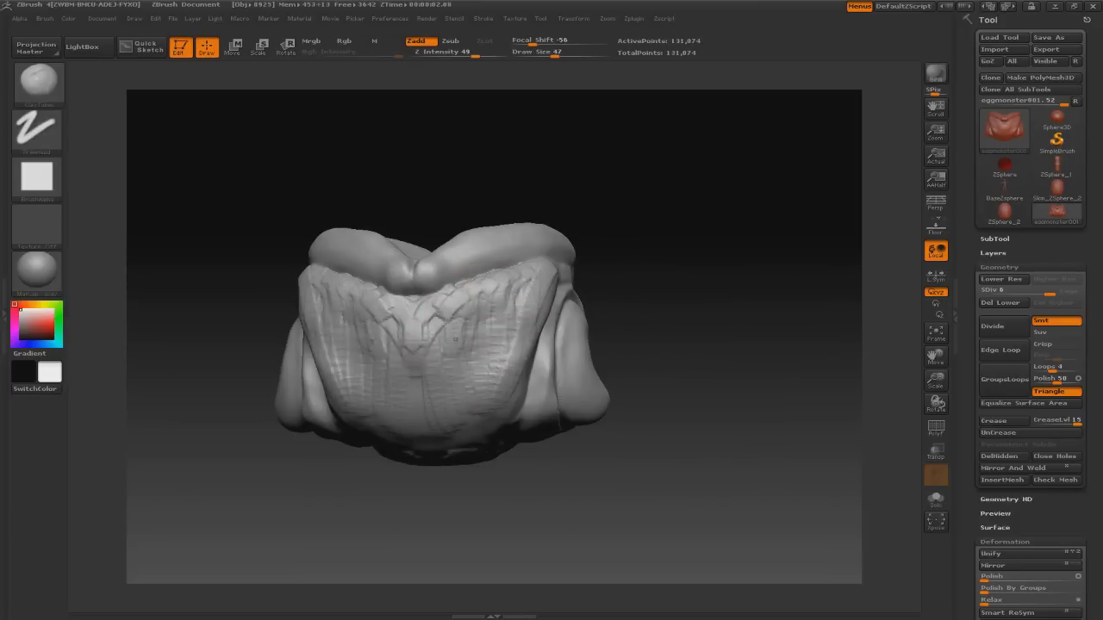
mouse_move(684, 432)
left_mouse_down()
mouse_move(507, 399)
mouse_move(684, 253)
mouse_move(508, 283)
left_mouse_up()
- Snap to a front view and paint a mask over the front teeth on the lip
key("ctrl")
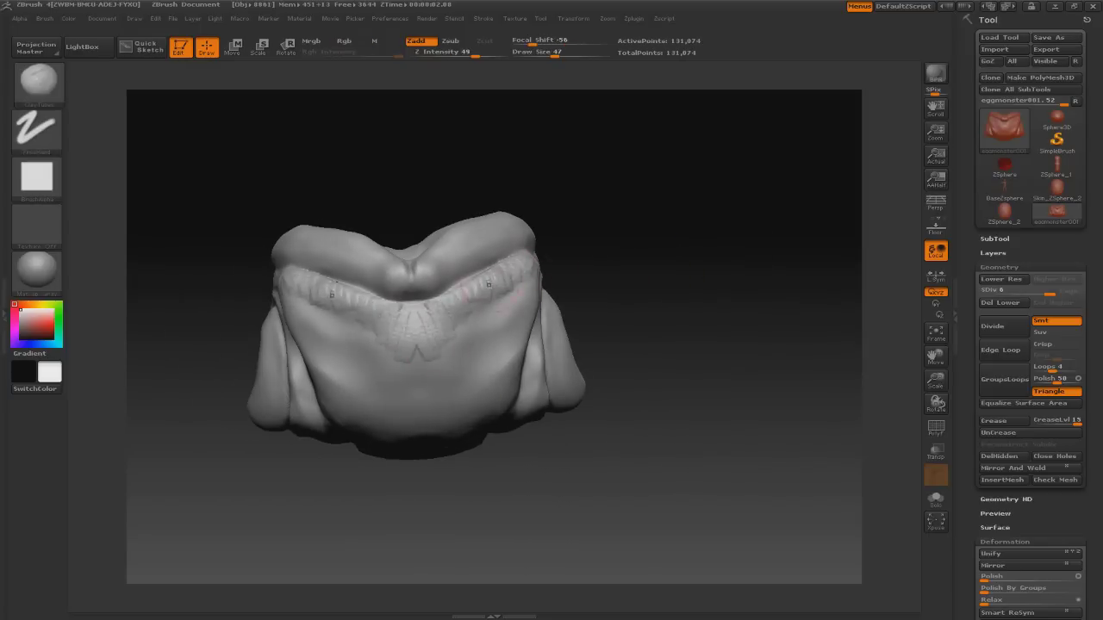
left_click_drag(467, 387, 461, 293)
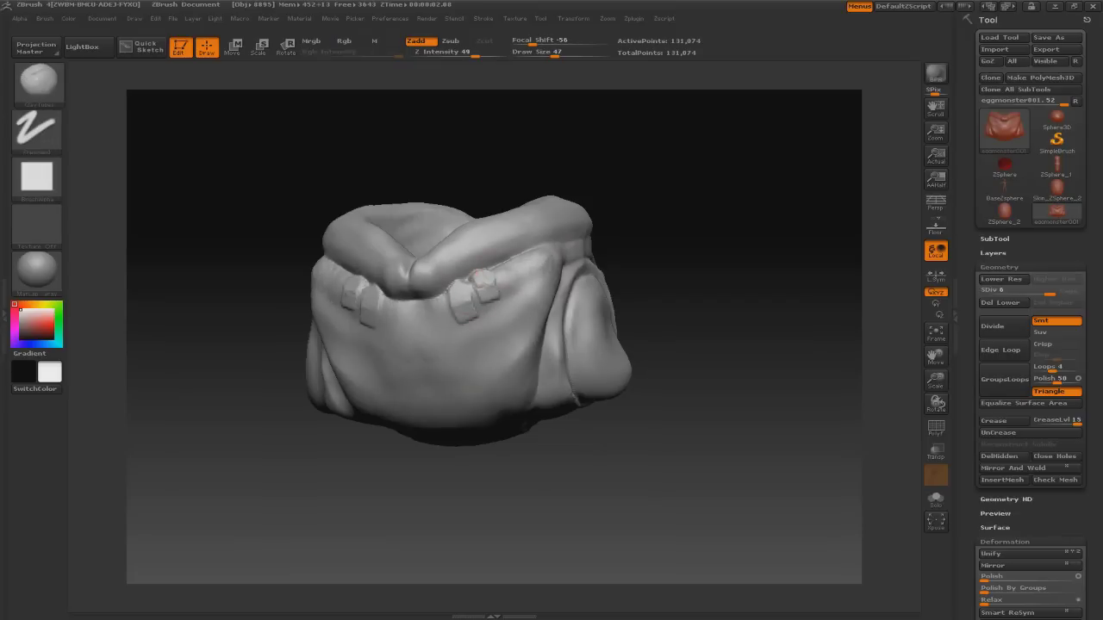
mouse_move(482, 293)
left_mouse_down()
mouse_move(552, 301)
mouse_move(448, 305)
mouse_move(470, 302)
left_mouse_up()
key("ctrl")
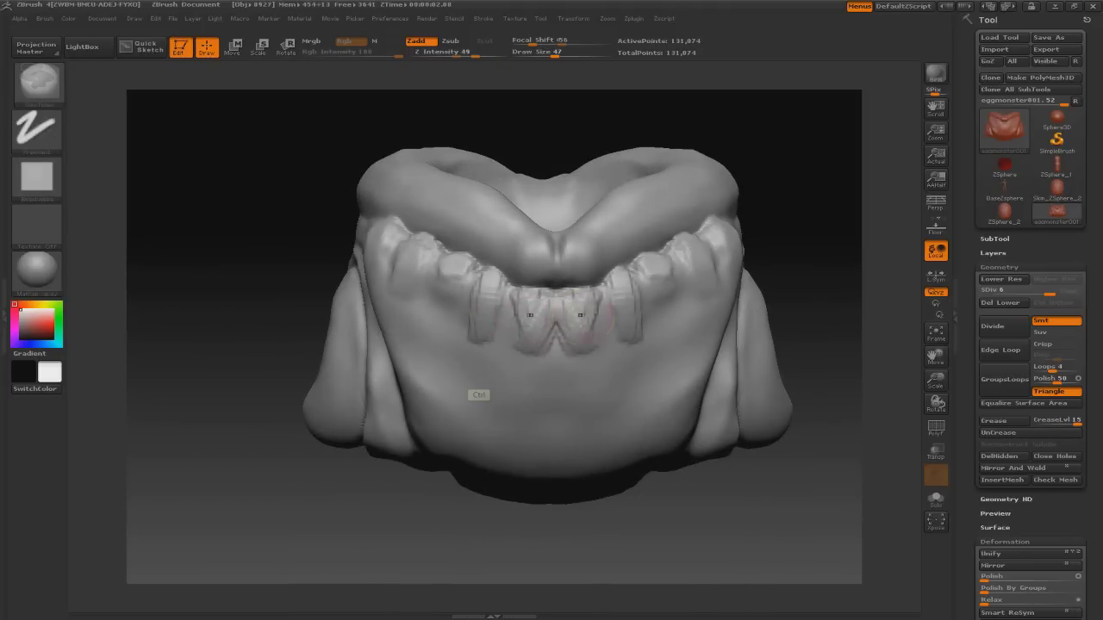
mouse_move(470, 235)
left_mouse_down()
mouse_move(603, 250)
mouse_move(560, 258)
mouse_move(603, 340)
left_mouse_up()
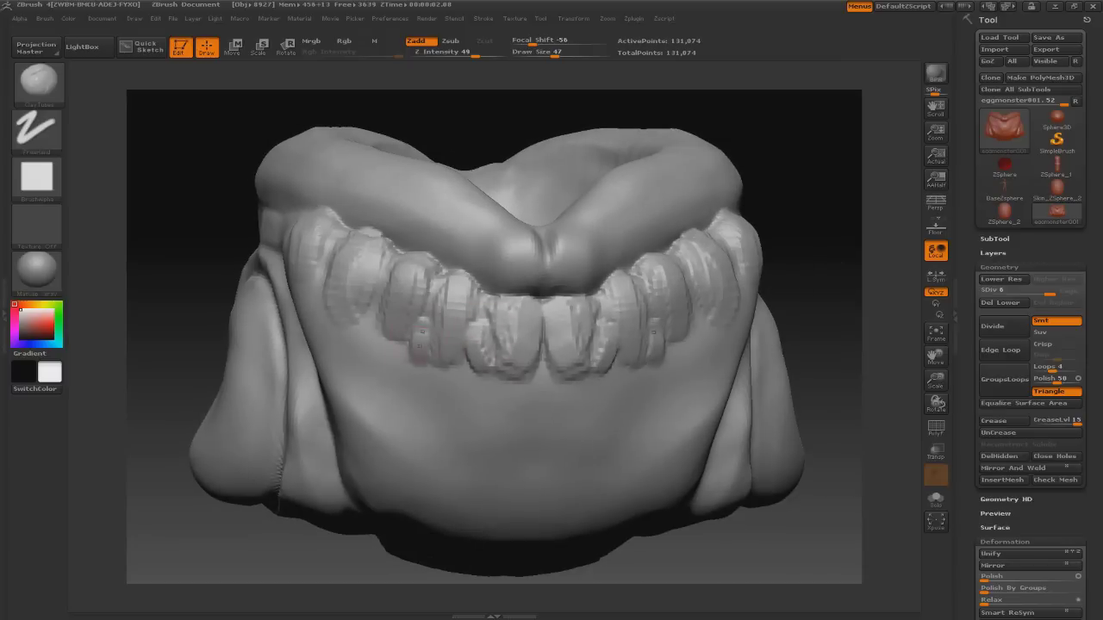
left_click_drag(447, 314, 457, 283, "ctrl")
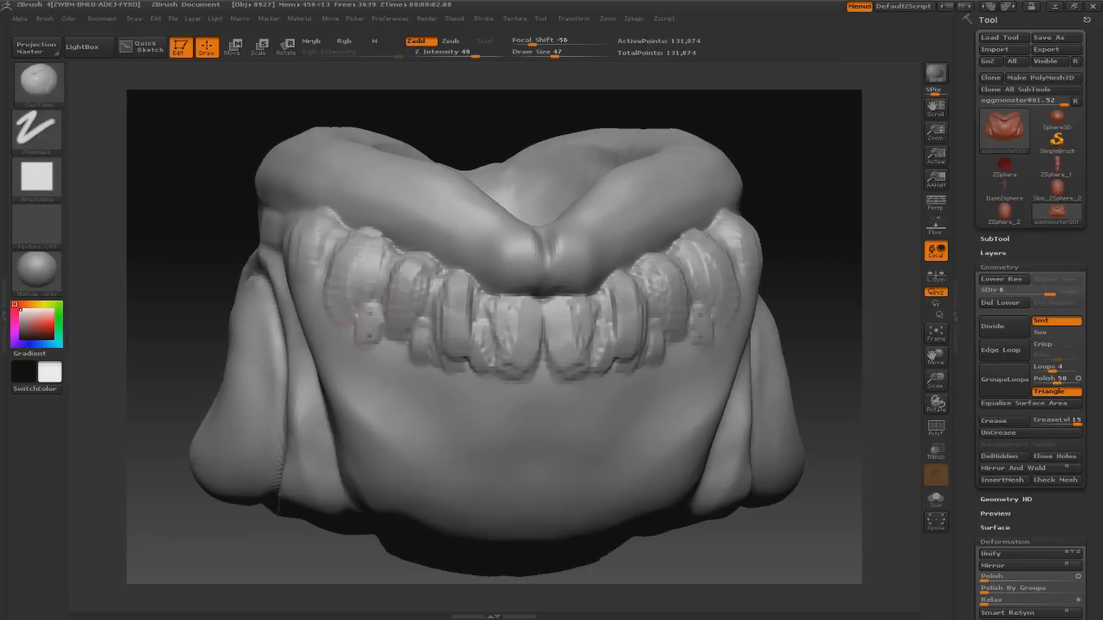
- Check the teeth from three-quarter and side views, then mask the lip again
mouse_move(369, 221)
left_mouse_down()
mouse_move(555, 225)
mouse_move(449, 319)
left_mouse_up()
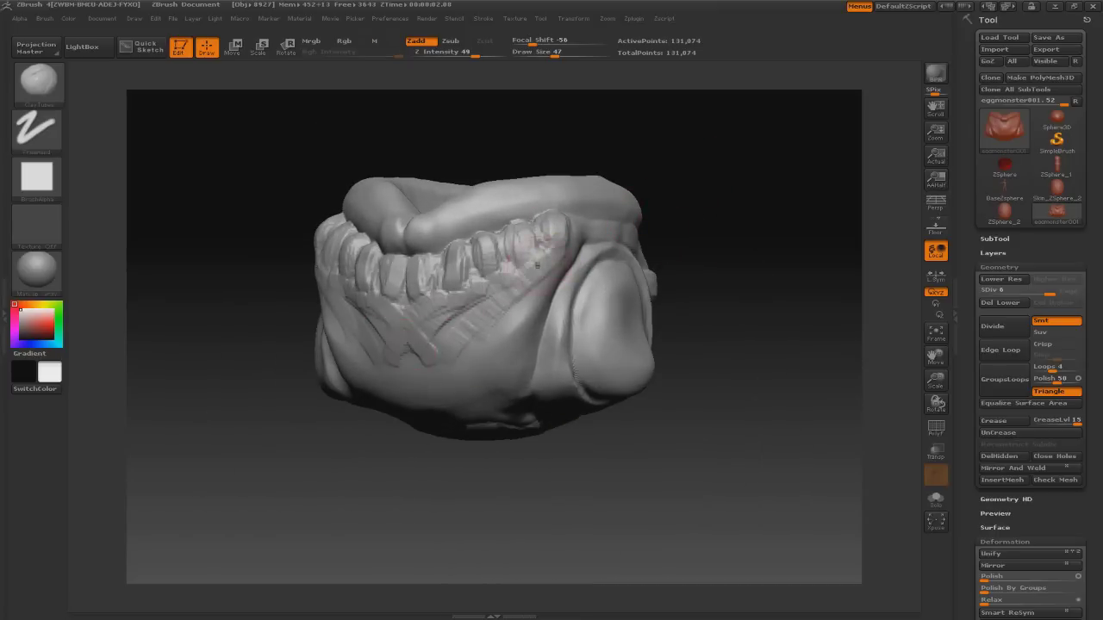
left_click_drag(727, 184, 531, 285, "shift")
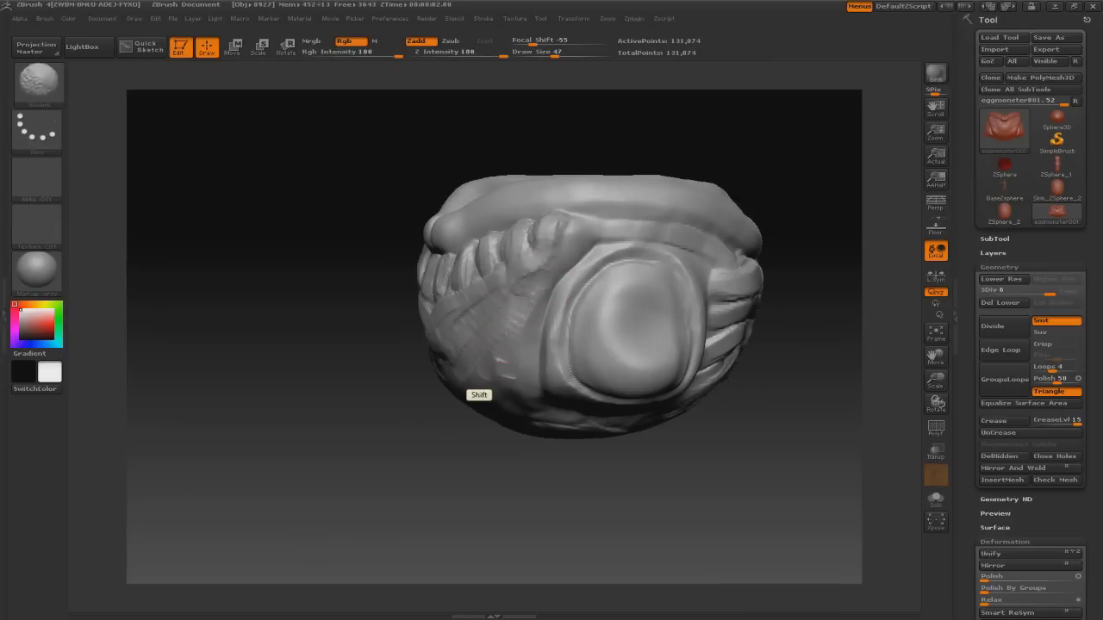
mouse_move(258, 517)
left_mouse_down()
mouse_move(414, 526)
mouse_move(517, 448)
mouse_move(483, 430)
mouse_move(480, 388)
mouse_move(580, 287)
mouse_move(394, 248)
mouse_move(358, 323)
mouse_move(601, 228)
left_mouse_up()
key("ctrl")
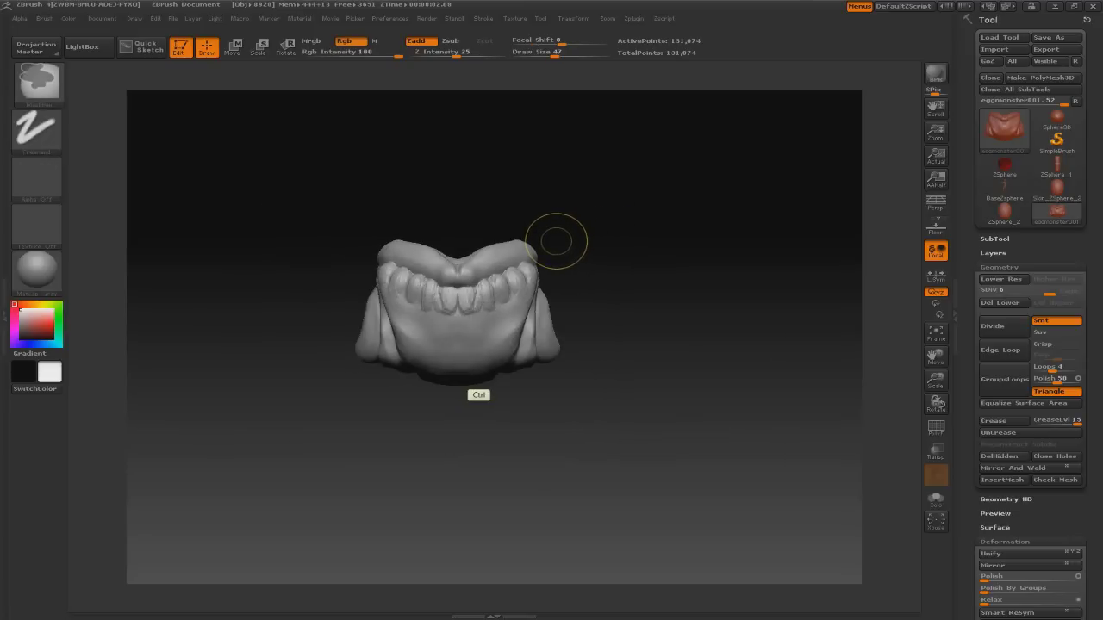
left_click_drag(583, 229, 301, 73, "alt")
left_click(389, 18)
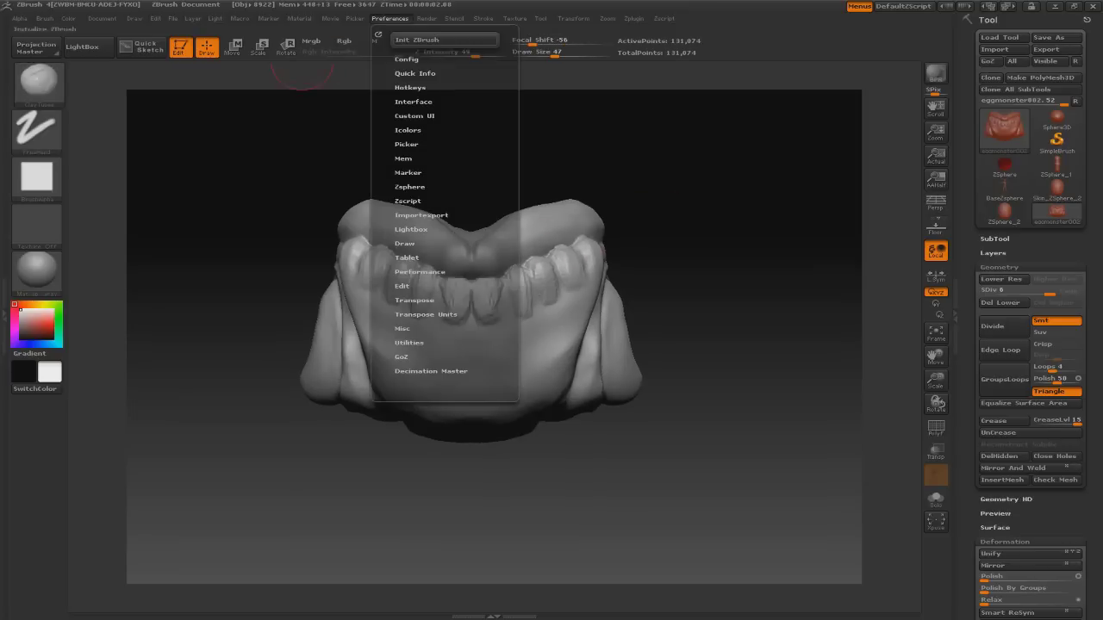
left_click(403, 158)
mouse_move(768, 216)
left_mouse_down("shift")
mouse_move(479, 394)
mouse_move(482, 379)
mouse_move(475, 387)
mouse_move(626, 263)
mouse_move(479, 395)
left_mouse_up("shift")
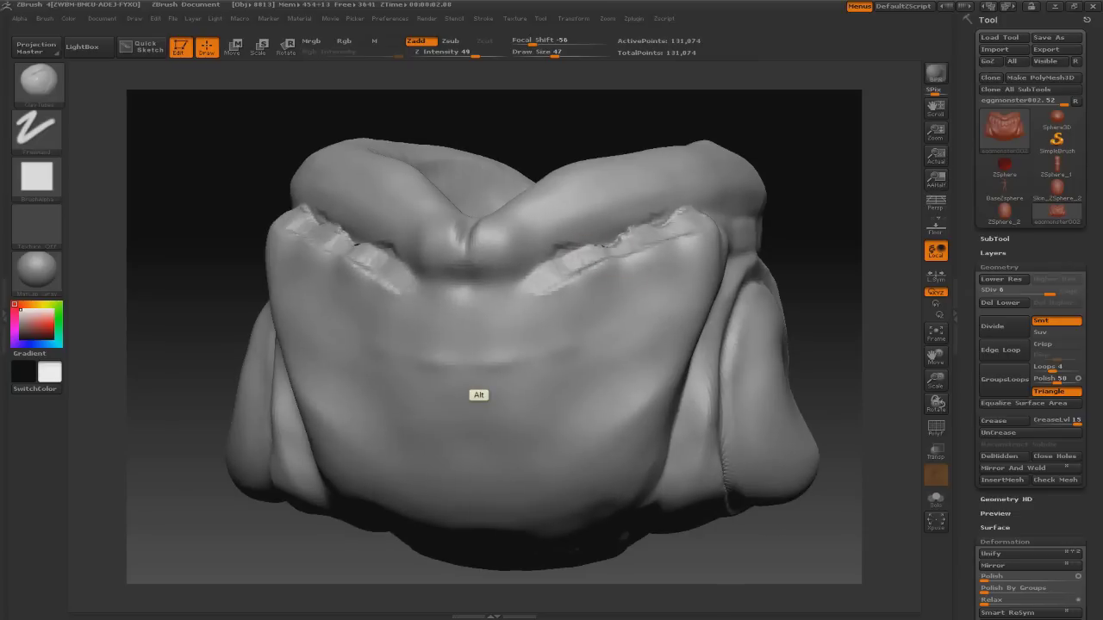
key("shift")
left_click_drag(565, 275, 637, 258)
key("shift+d")
key("d")
key("d")
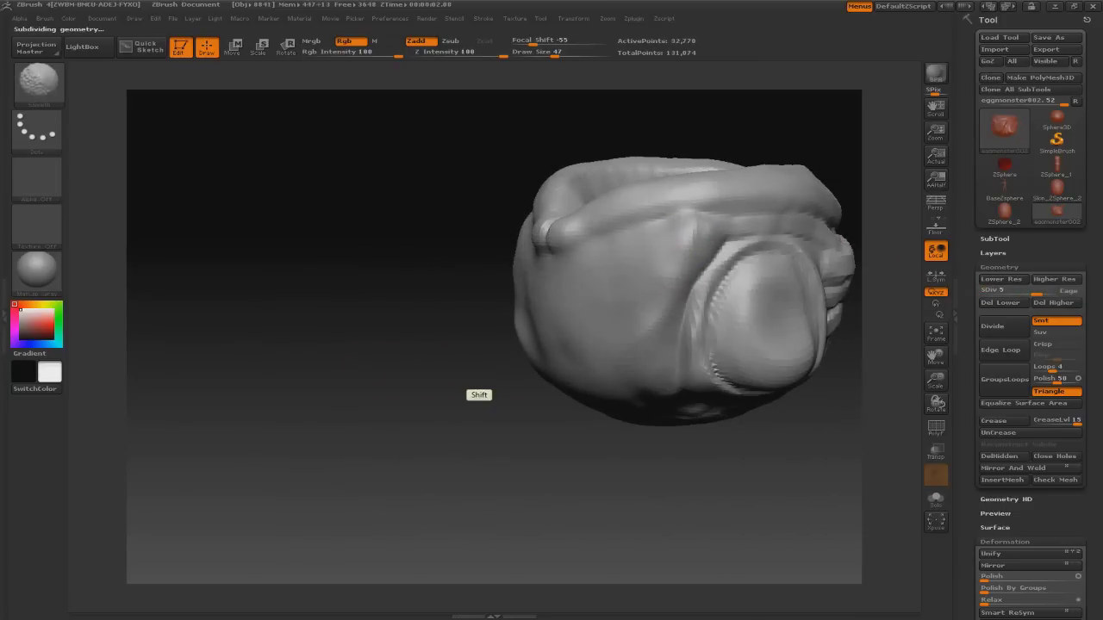
mouse_move(676, 233)
left_mouse_down()
mouse_move(758, 211)
mouse_move(750, 250)
left_mouse_up()
key("b")
key("d")
key("s")
left_click_drag(676, 234, 528, 298)
mouse_move(779, 235)
left_mouse_down()
mouse_move(724, 249)
mouse_move(775, 239)
left_mouse_up()
left_click_drag(706, 267, 390, 254)
key("b")
key("ctrl")
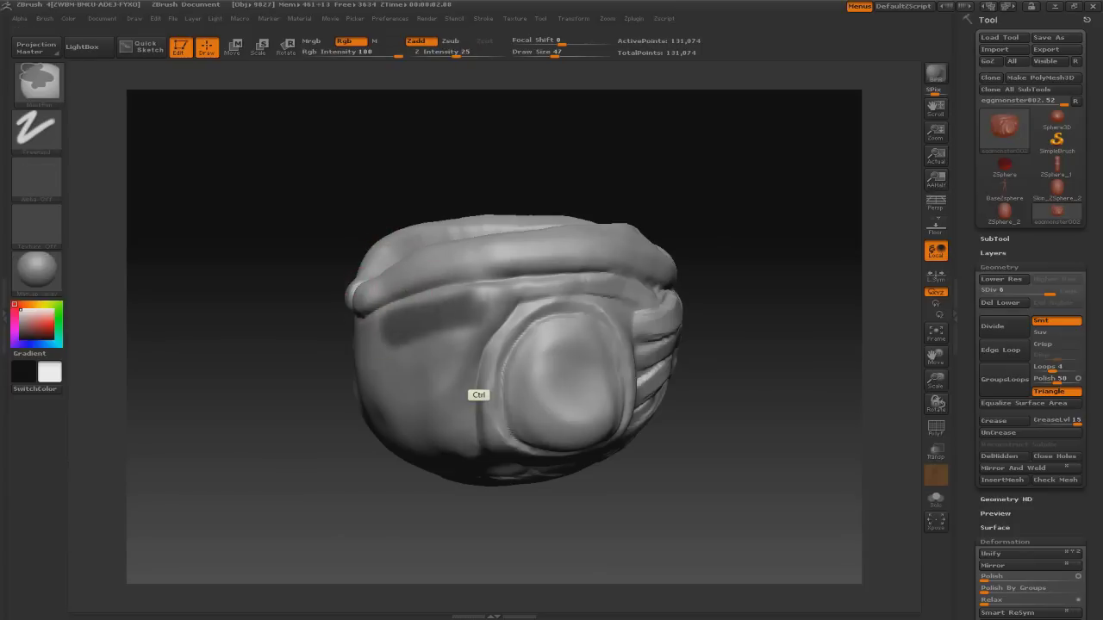
mouse_move(371, 355)
left_mouse_down("ctrl")
mouse_move(552, 293)
mouse_move(642, 297)
left_mouse_up("ctrl")
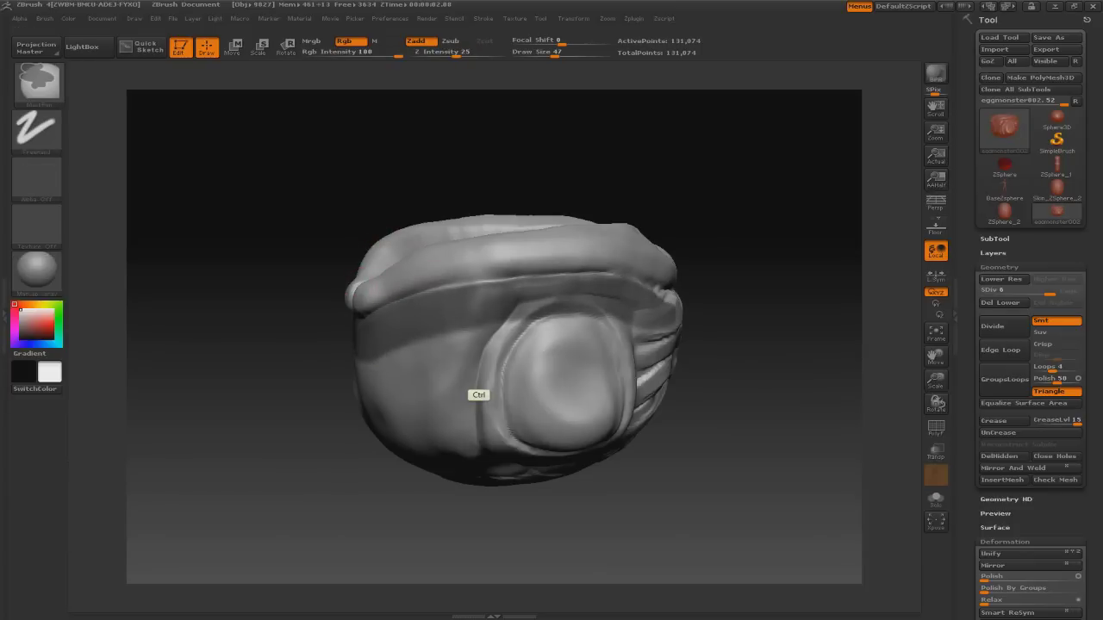
left_click_drag(751, 216, 478, 395)
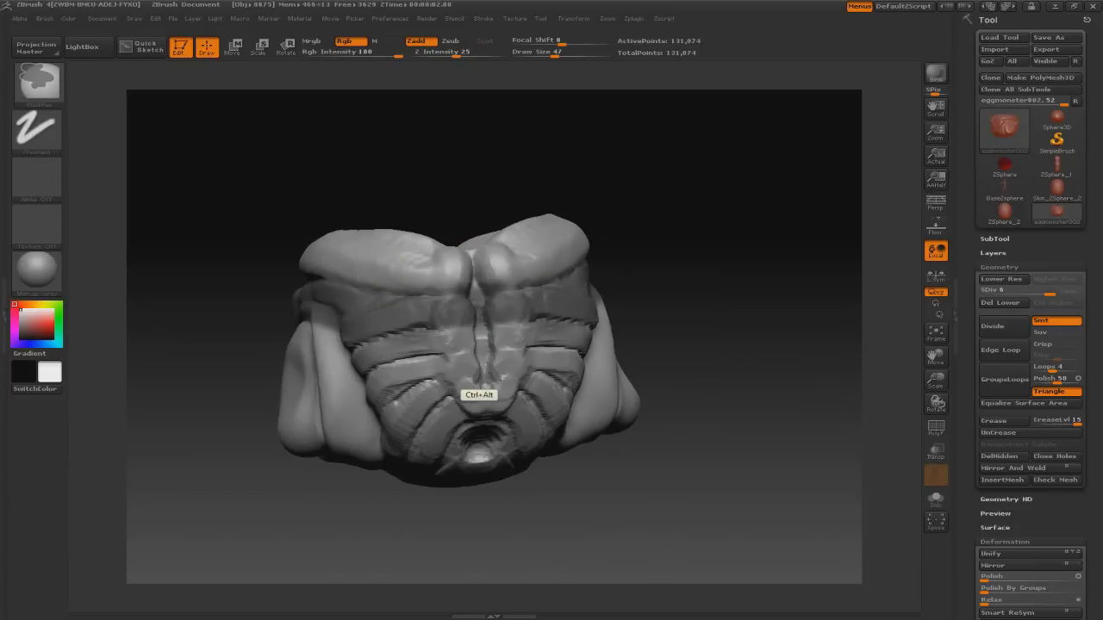
left_click_drag(733, 517, 517, 517)
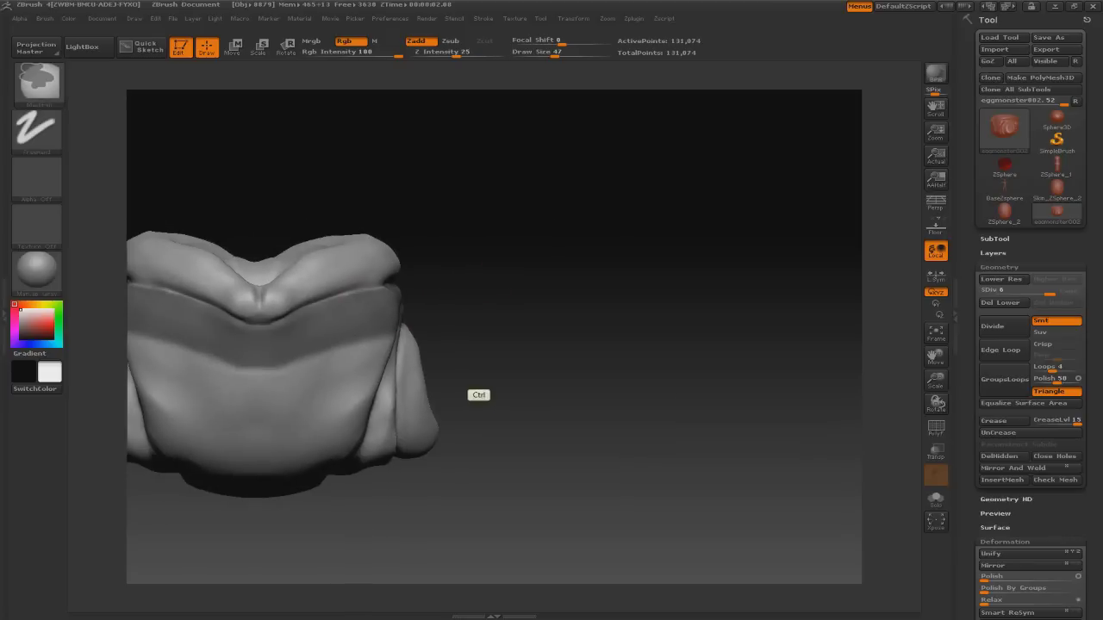
key("ctrl")
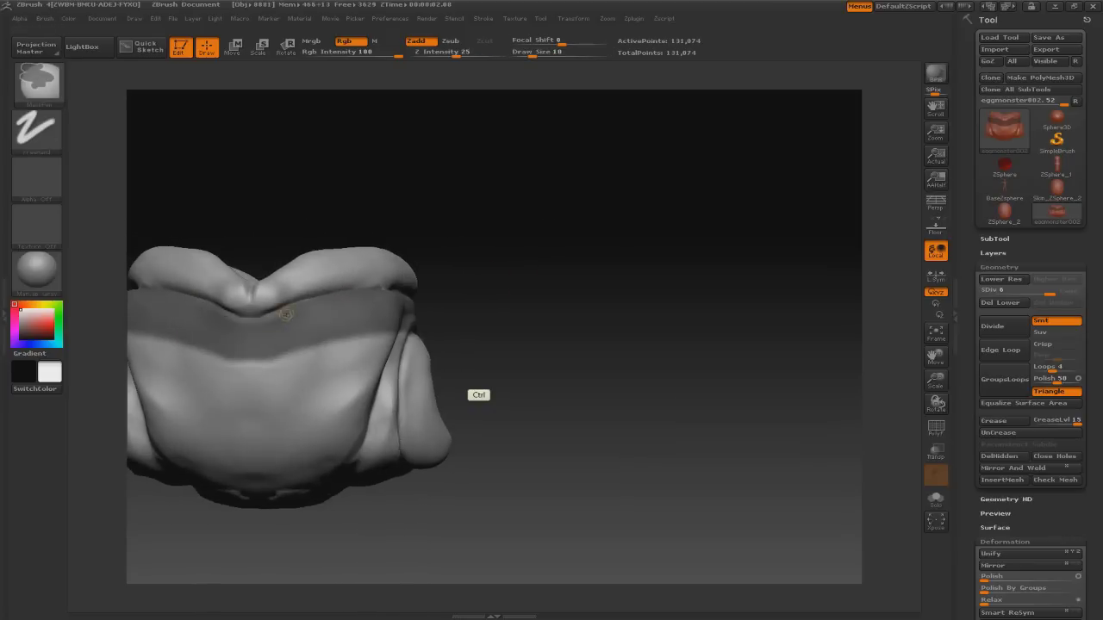
left_click_drag(603, 517, 707, 499)
mouse_move(620, 517)
left_mouse_down()
mouse_move(629, 551)
mouse_move(585, 449)
left_mouse_up()
key("space")
key("ctrl")
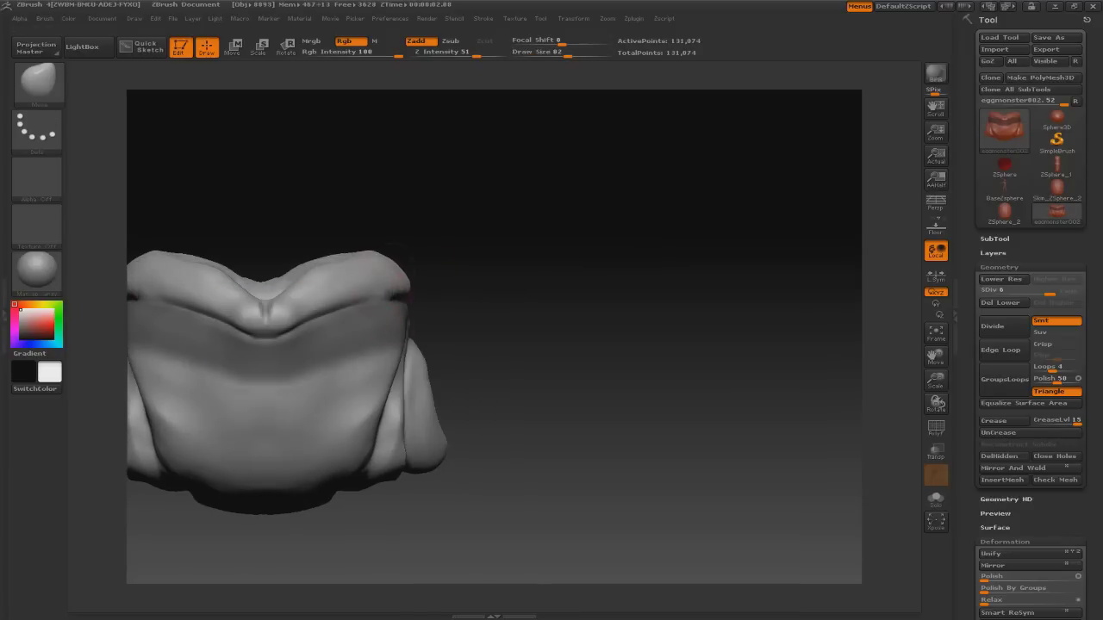
left_click_drag(589, 230, 332, 284)
mouse_move(455, 372)
left_mouse_down()
mouse_move(543, 397)
mouse_move(603, 234)
mouse_move(689, 259)
mouse_move(521, 250)
mouse_move(483, 285)
mouse_move(534, 258)
mouse_move(603, 275)
mouse_move(591, 228)
mouse_move(371, 229)
left_mouse_up()
mouse_move(278, 182)
left_mouse_down()
mouse_move(344, 258)
mouse_move(325, 216)
mouse_move(362, 259)
mouse_move(413, 246)
mouse_move(379, 275)
mouse_move(397, 258)
mouse_move(551, 227)
mouse_move(474, 403)
mouse_move(356, 246)
left_mouse_up()
key("b")
- Pick the ClayTubes brush and tilt the model so its opening faces forward
key("h")
key("p")
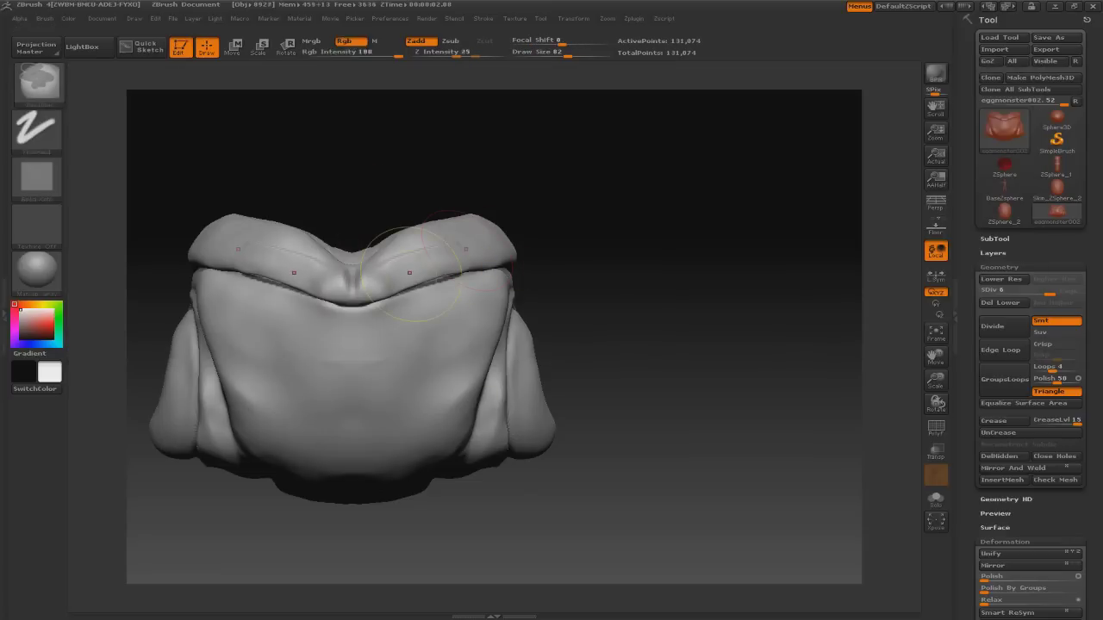
key("b")
key("c")
key("t")
mouse_move(620, 345)
left_mouse_down()
mouse_move(594, 235)
mouse_move(810, 238)
mouse_move(775, 201)
mouse_move(472, 389)
mouse_move(574, 189)
mouse_move(762, 212)
left_mouse_up()
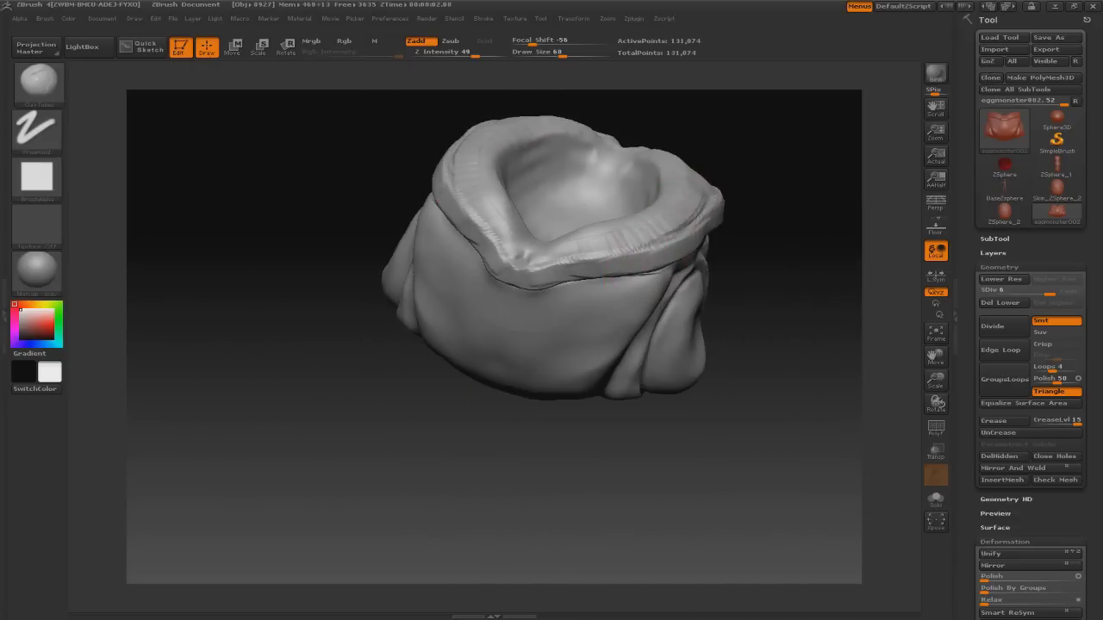
mouse_move(488, 231)
left_mouse_down()
mouse_move(466, 258)
mouse_move(693, 101)
mouse_move(540, 188)
mouse_move(614, 155)
mouse_move(568, 198)
mouse_move(476, 389)
mouse_move(535, 241)
mouse_move(475, 391)
mouse_move(483, 234)
mouse_move(551, 259)
mouse_move(665, 417)
mouse_move(475, 393)
mouse_move(407, 362)
mouse_move(405, 379)
mouse_move(517, 383)
mouse_move(680, 284)
mouse_move(692, 227)
mouse_move(583, 277)
mouse_move(571, 246)
mouse_move(375, 495)
mouse_move(584, 315)
left_mouse_up()
- Switch to the Move brush and divide the mesh to SDiv 7 (524,290 points)
key("b")
key("m")
key("v")
key("ctrl+d")
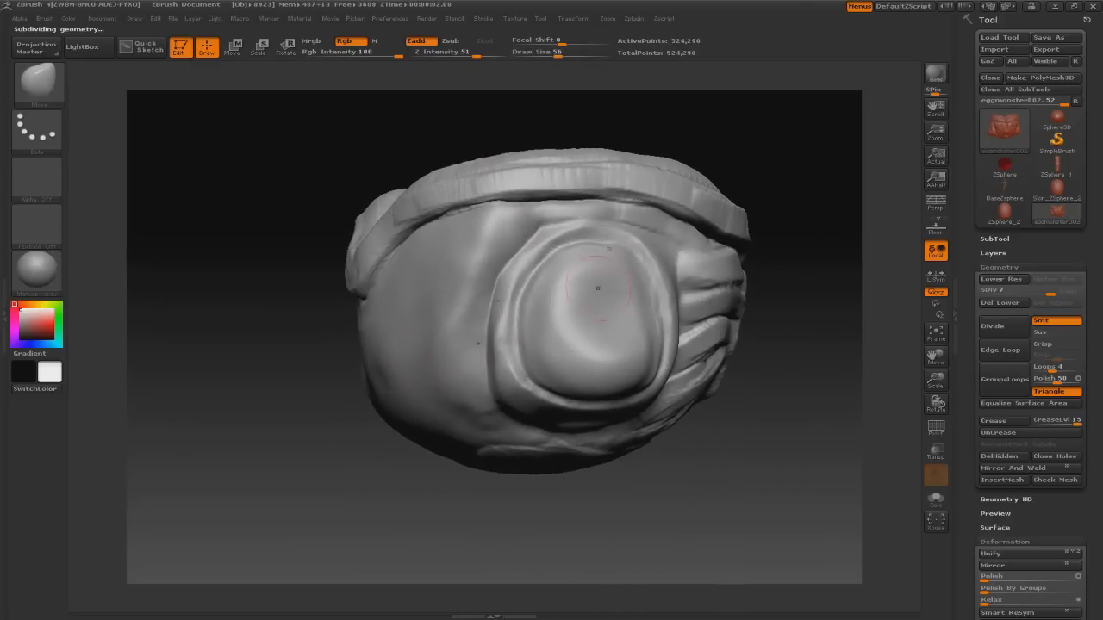
- Switch to the Dam_Standard carving brush, then an additive brush, turning the model
key("b")
key("s")
key("t")
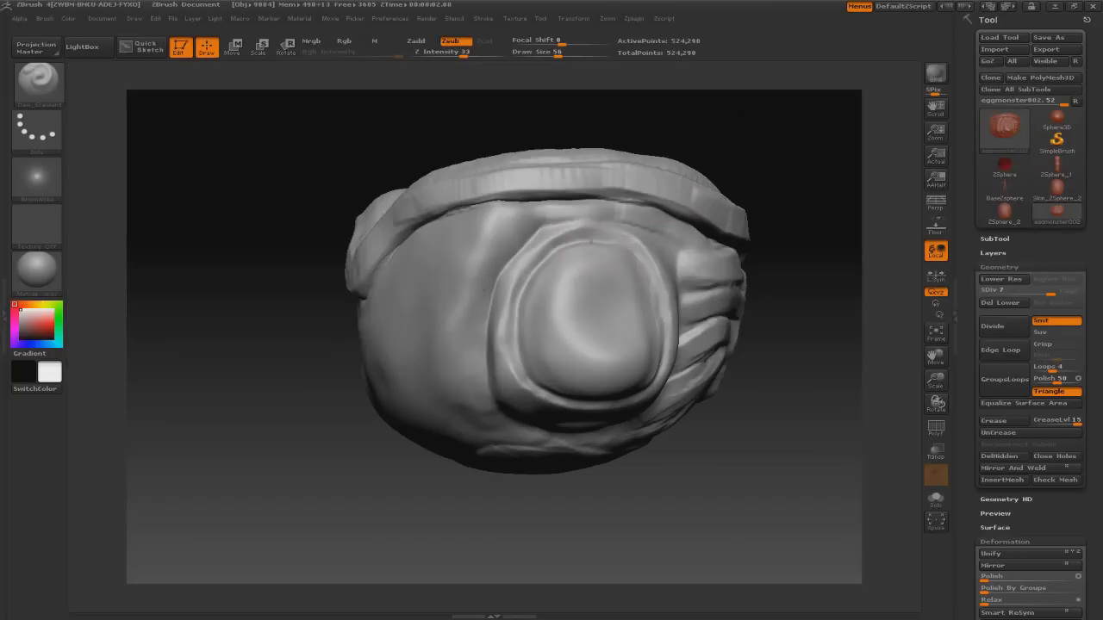
mouse_move(583, 316)
left_mouse_down()
mouse_move(655, 336)
mouse_move(581, 349)
mouse_move(500, 344)
left_mouse_up()
key("b")
key("p")
key("i")
left_click_drag(565, 372, 663, 366)
- Swap to another brush and bring the side mouth back toward the viewer
key("b")
key("c")
key("b")
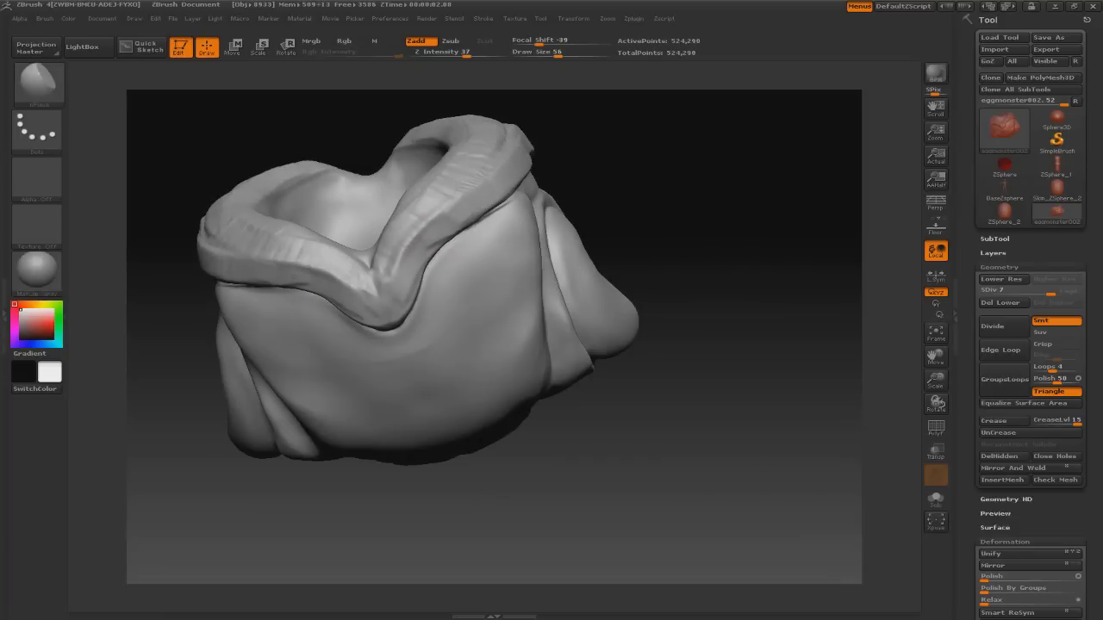
left_click_drag(603, 345, 517, 348)
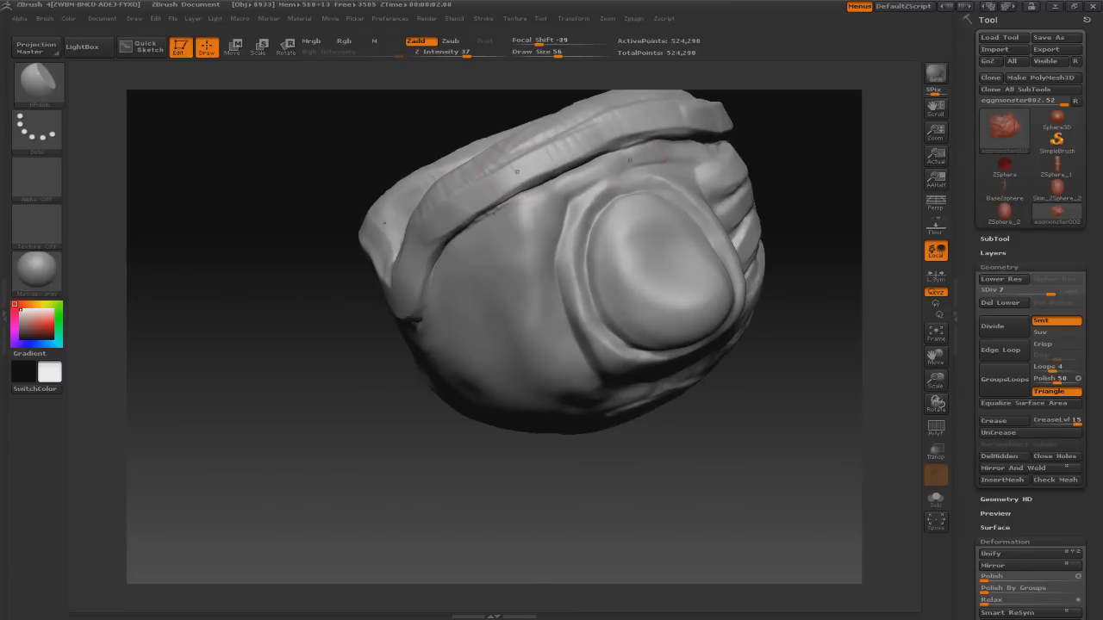
left_click_drag(590, 291, 478, 394, "alt")
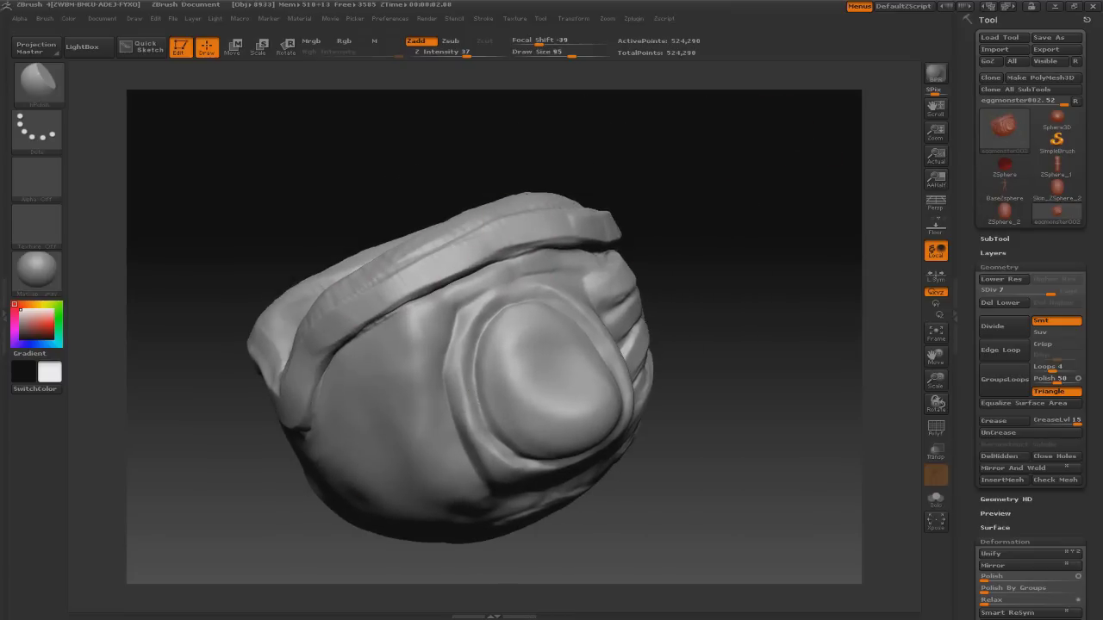
left_click_drag(489, 242, 551, 216)
- Set brush draw size 53 and falloff while orbiting toward a frontal view
left_click_drag(539, 45, 552, 45)
left_click_drag(552, 216, 665, 223)
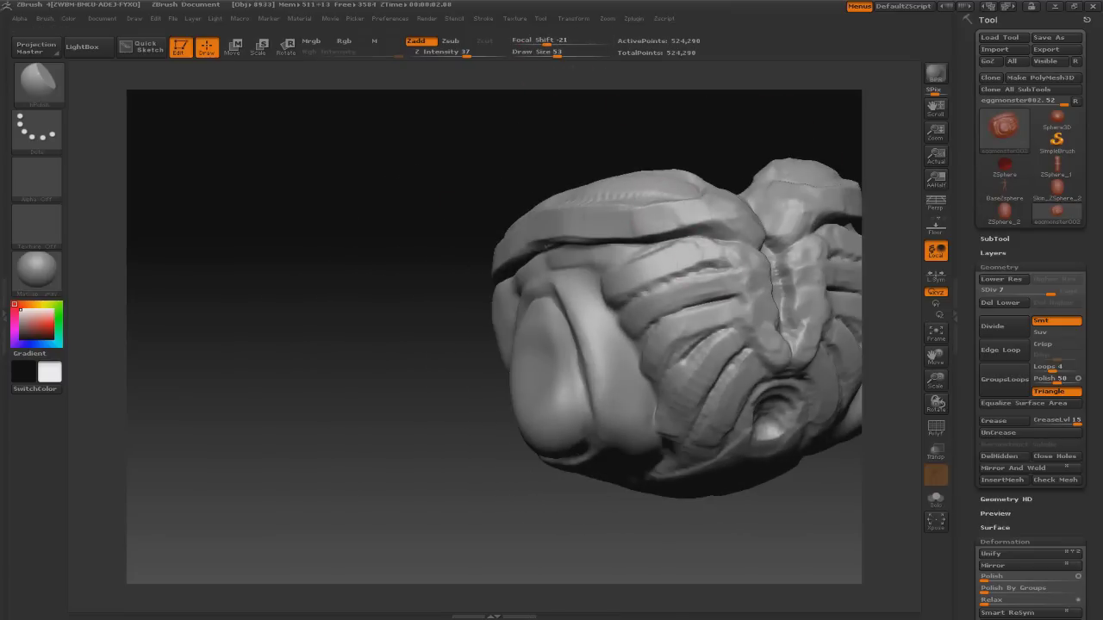
left_click_drag(412, 468, 362, 469)
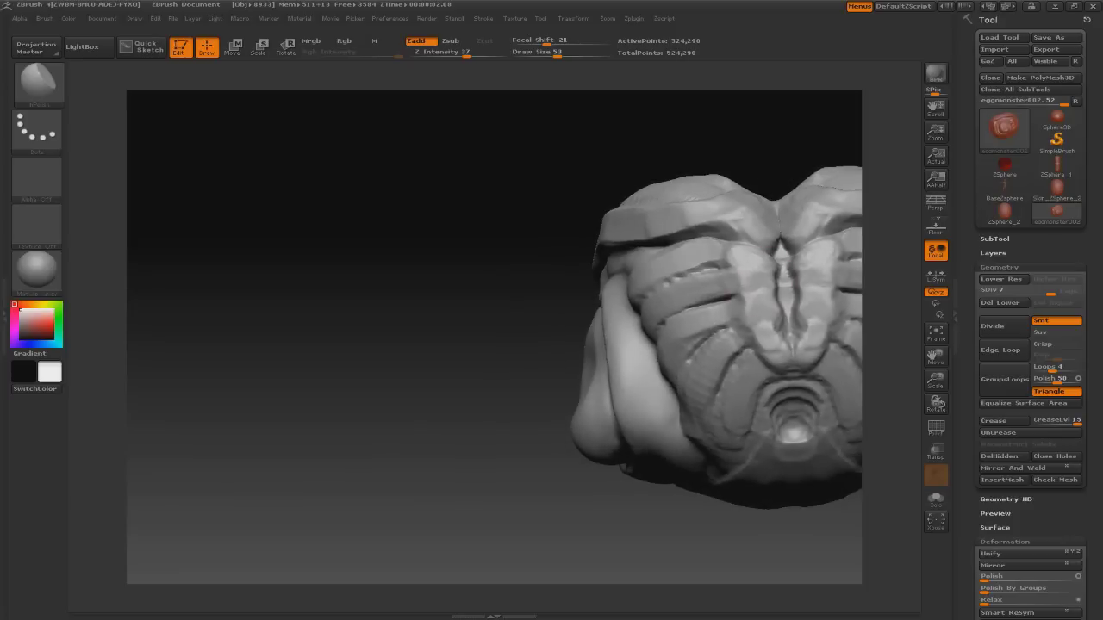
mouse_move(569, 390)
left_mouse_down()
mouse_move(457, 388)
mouse_move(473, 387)
left_mouse_up()
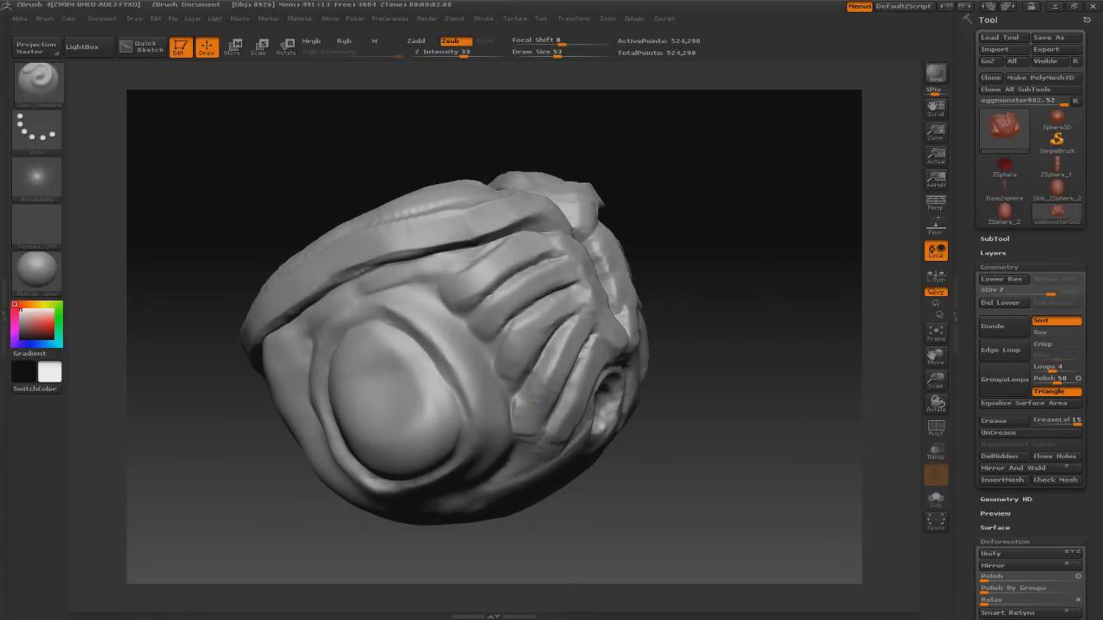
left_click_drag(745, 257, 780, 258)
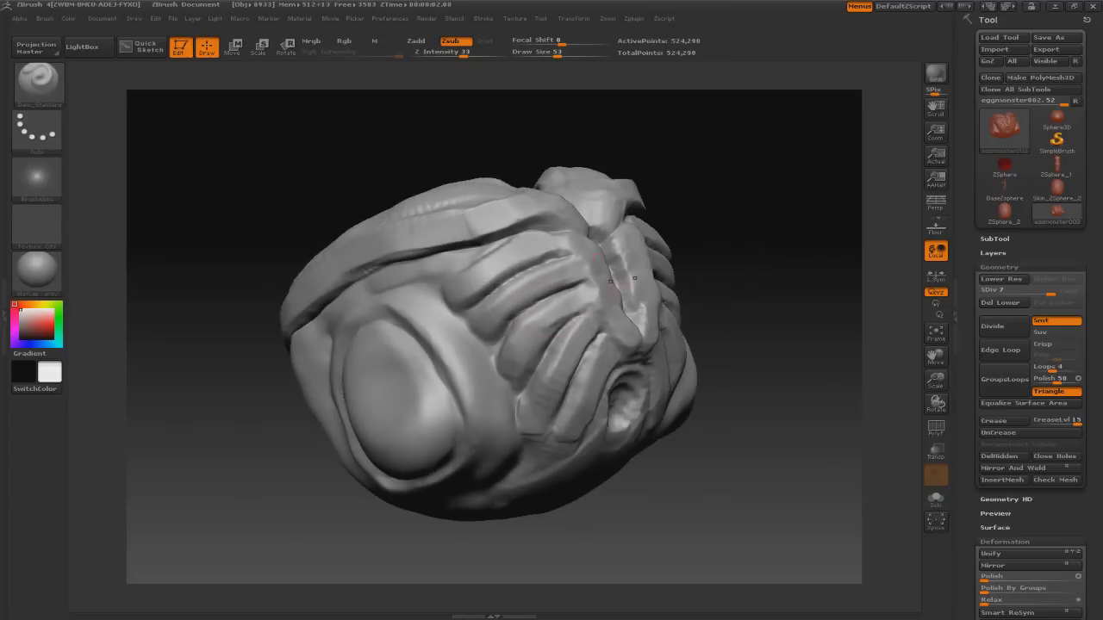
left_click(38, 82)
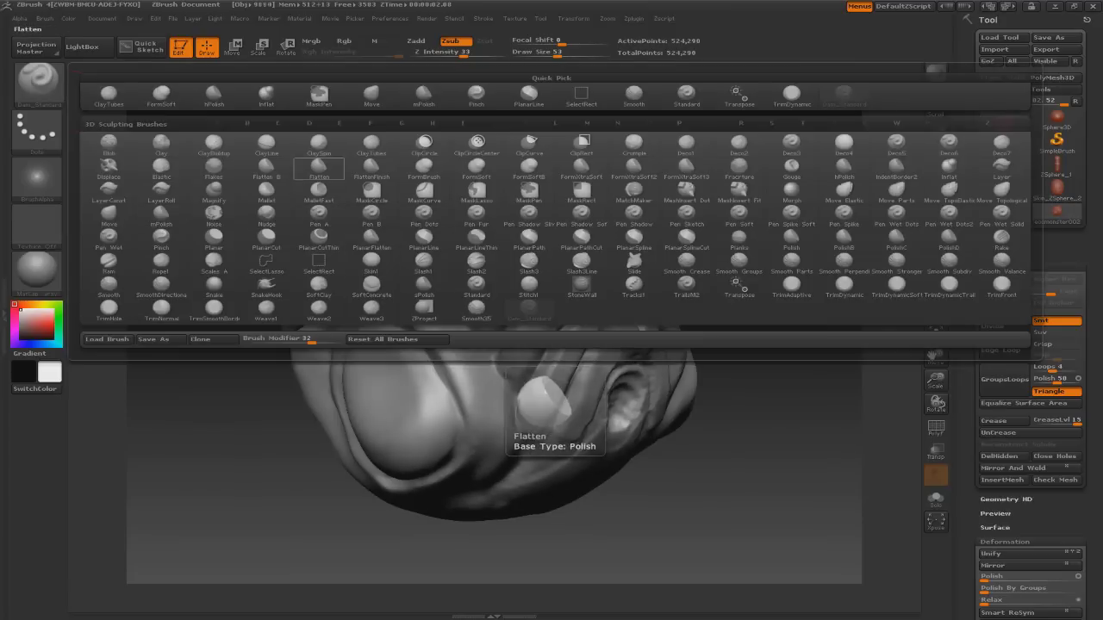
- Set MaskCircle as the mask brush and load a new sculpting brush at size 45
left_click(372, 193)
left_click(442, 217)
left_click(38, 81)
left_click(521, 253)
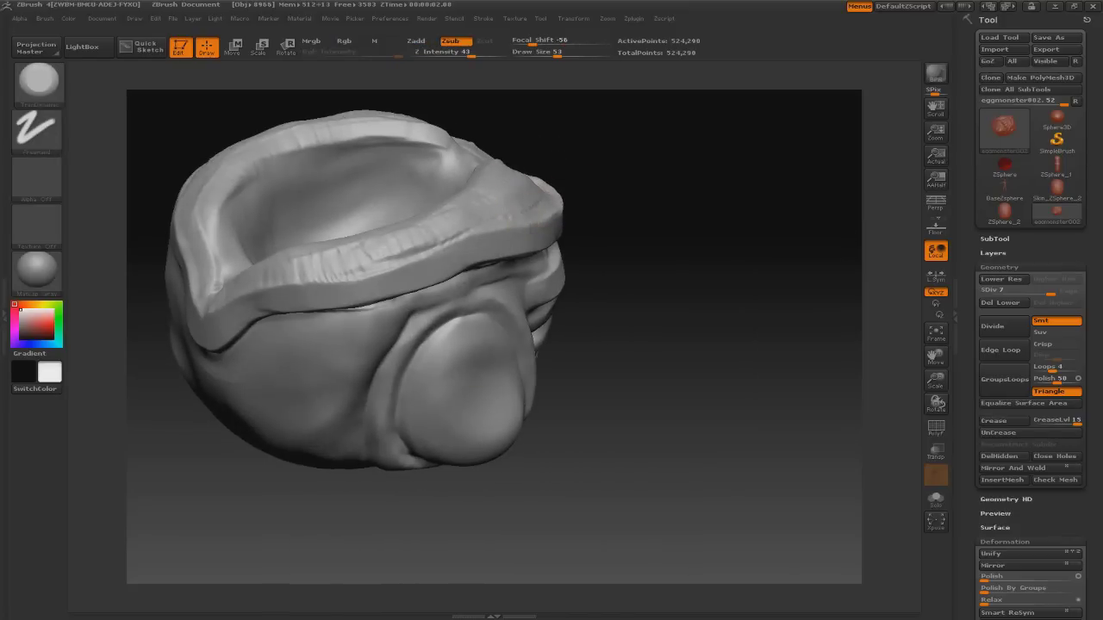
key("[")
key("[")
key("[")
key("[")
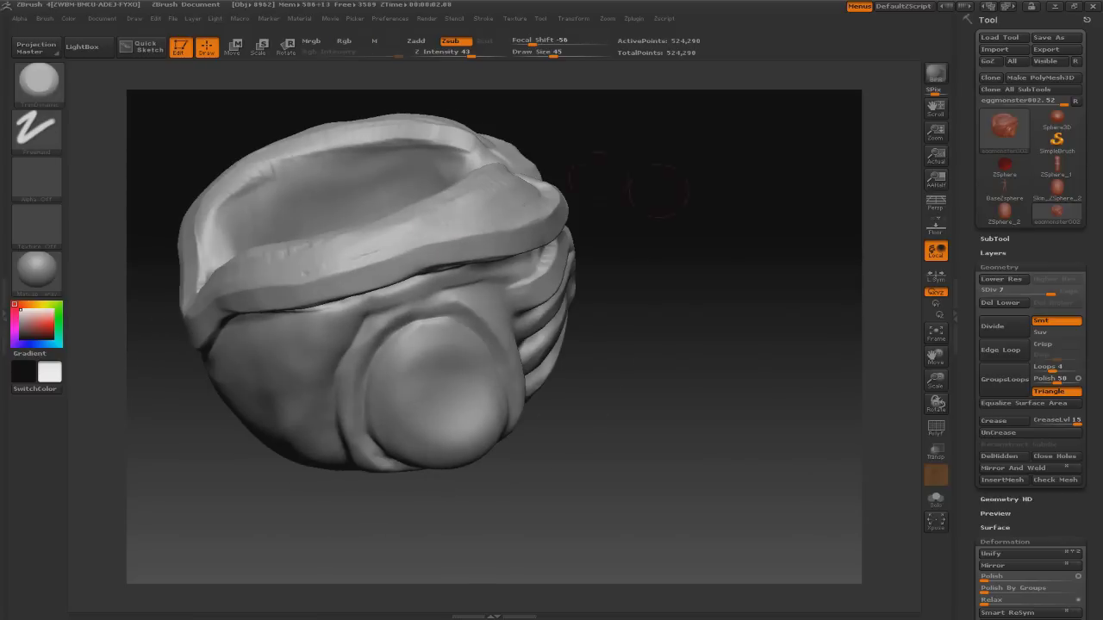
- Build ClayTubes ring ridges around the rear orifice's inner rim
left_click_drag(627, 183, 476, 389)
key("f")
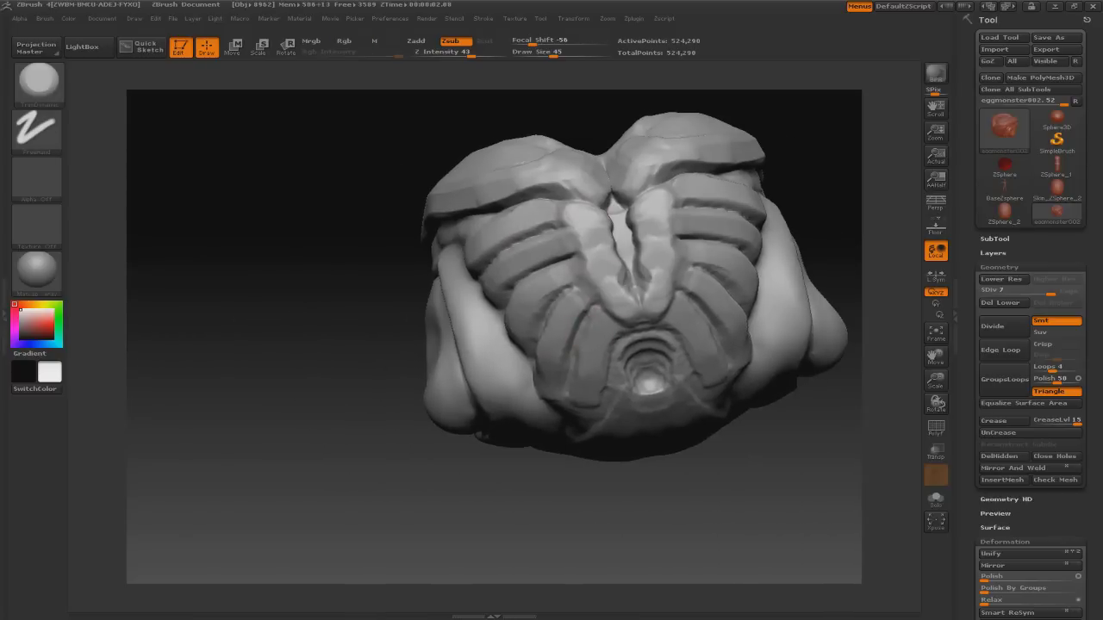
left_click_drag(285, 413, 176, 341)
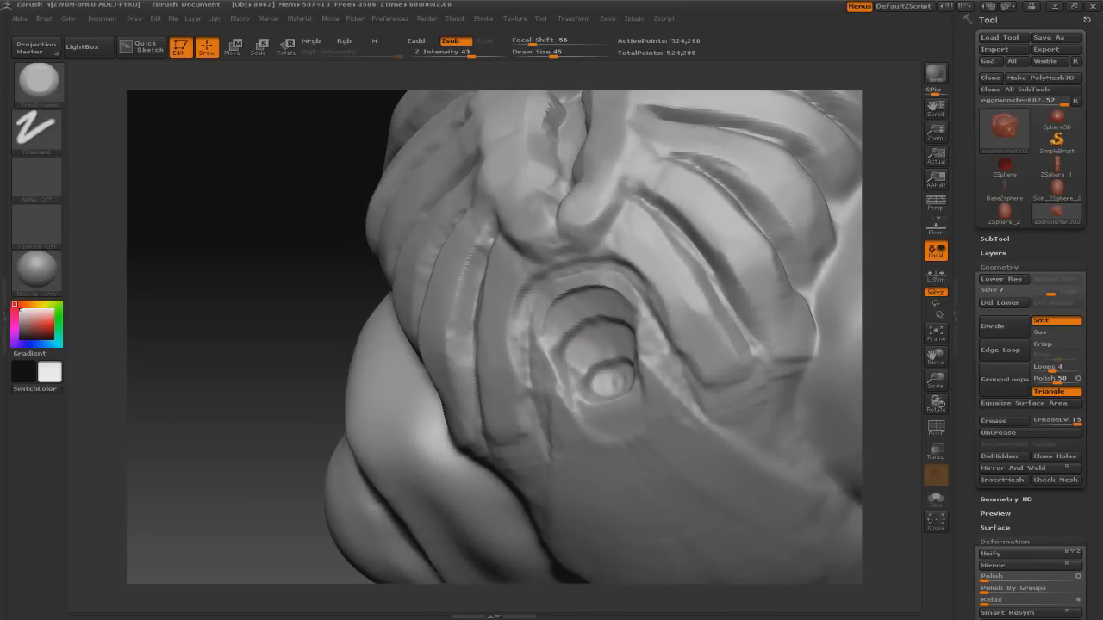
key("s")
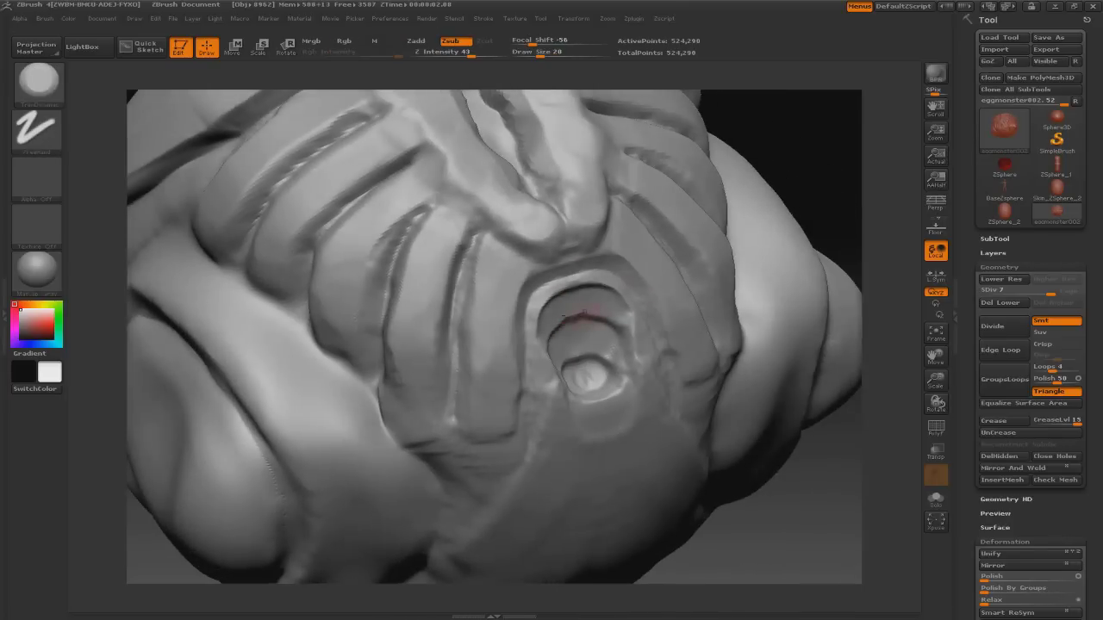
key("b")
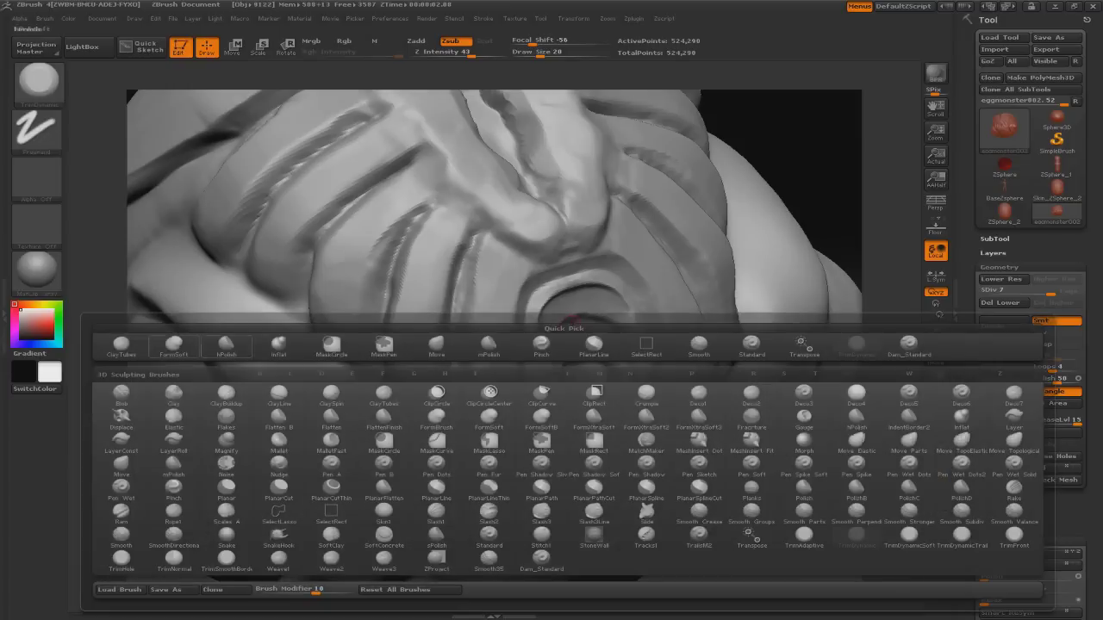
key("c")
key("t")
key("bracketright")
left_click_drag(551, 327, 629, 317)
mouse_move(560, 349)
left_mouse_down()
mouse_move(613, 337)
mouse_move(603, 321)
left_mouse_up()
- Smooth the grooves between the back ribs and beside the orifice, then pick a Planar brush
key("ctrl")
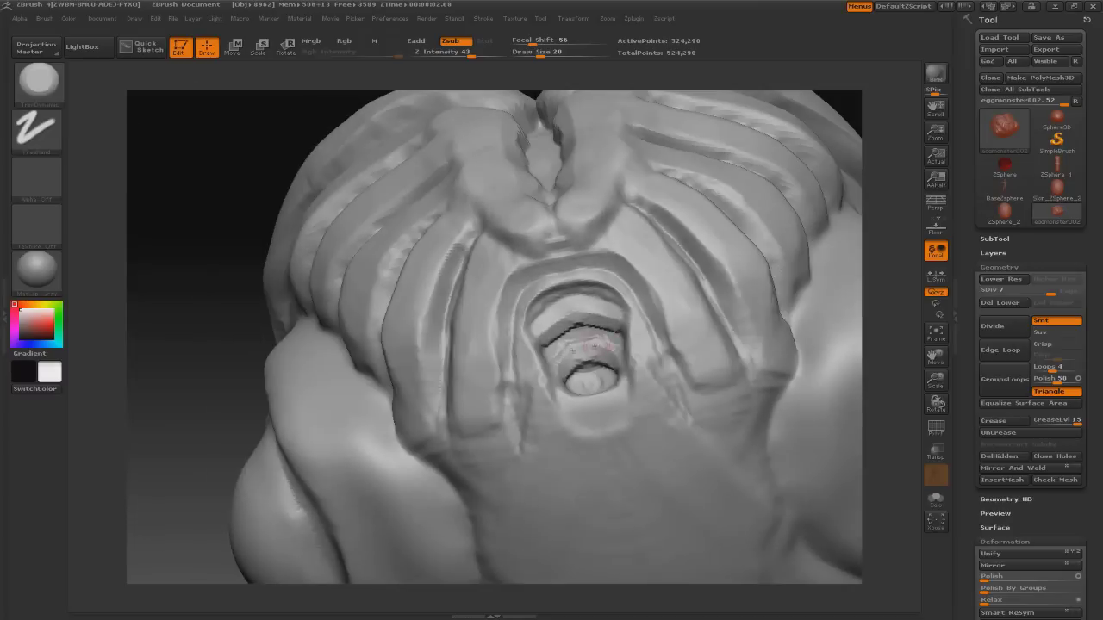
mouse_move(198, 172)
left_mouse_down()
mouse_move(258, 224)
mouse_move(328, 258)
mouse_move(454, 291)
mouse_move(482, 405)
left_mouse_up()
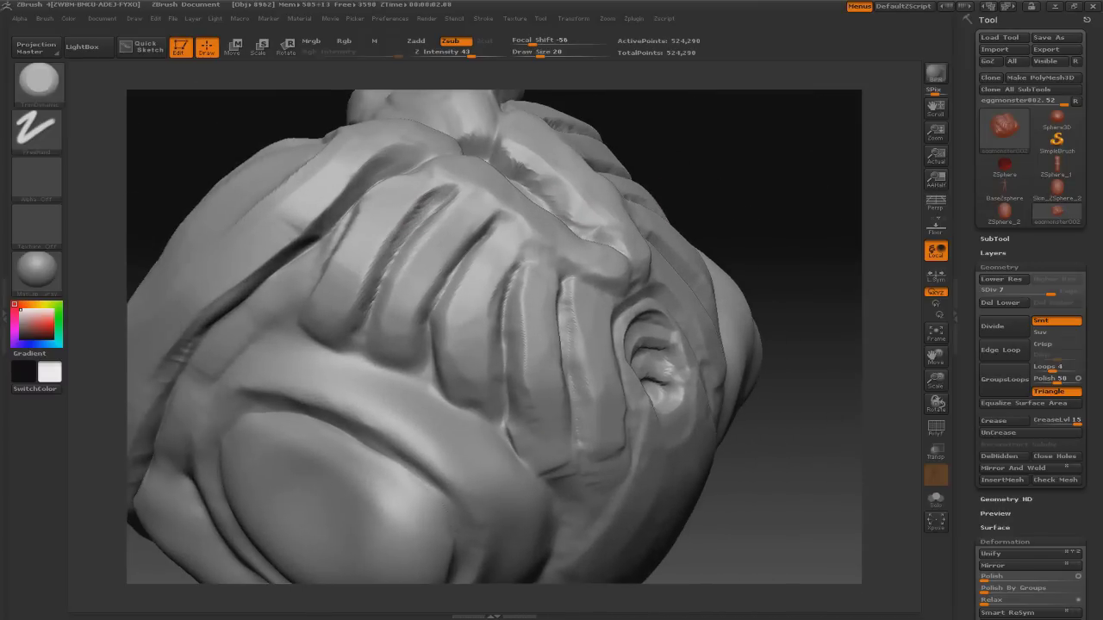
left_click_drag(433, 203, 414, 186, "shift")
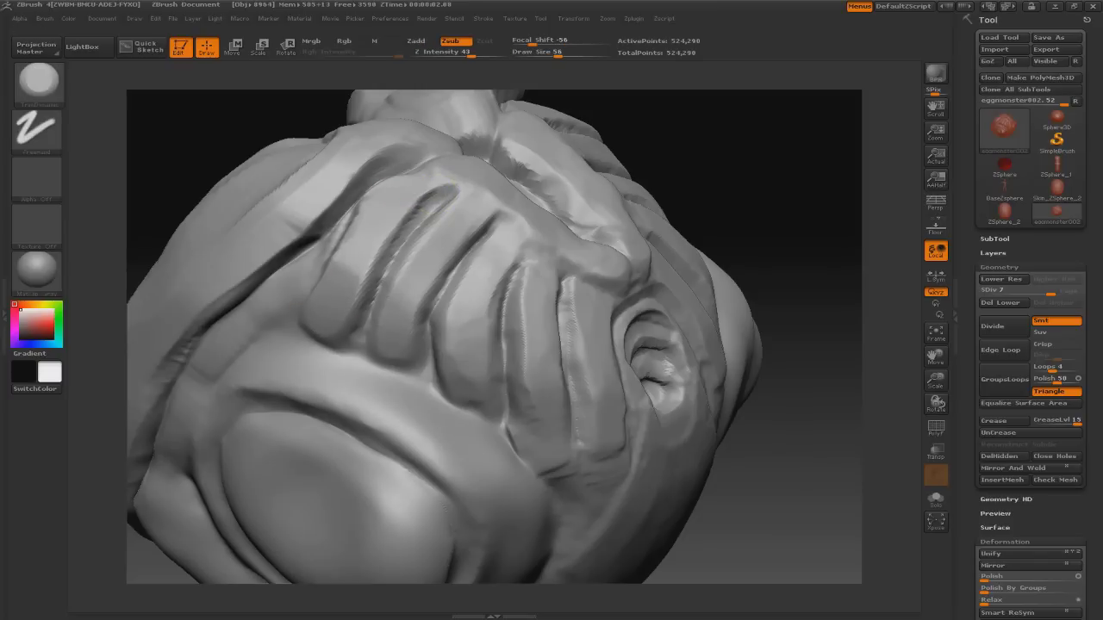
left_click_drag(551, 336, 524, 372, "shift")
mouse_move(381, 226)
left_mouse_down()
mouse_move(483, 276)
mouse_move(448, 431)
mouse_move(398, 327)
mouse_move(466, 328)
left_mouse_up()
key("bracketright")
key("bracketright")
mouse_move(622, 215)
left_mouse_down()
mouse_move(612, 232)
mouse_move(629, 207)
mouse_move(645, 209)
mouse_move(664, 250)
mouse_move(751, 246)
mouse_move(689, 258)
left_mouse_up()
left_click(39, 82)
left_click(425, 241)
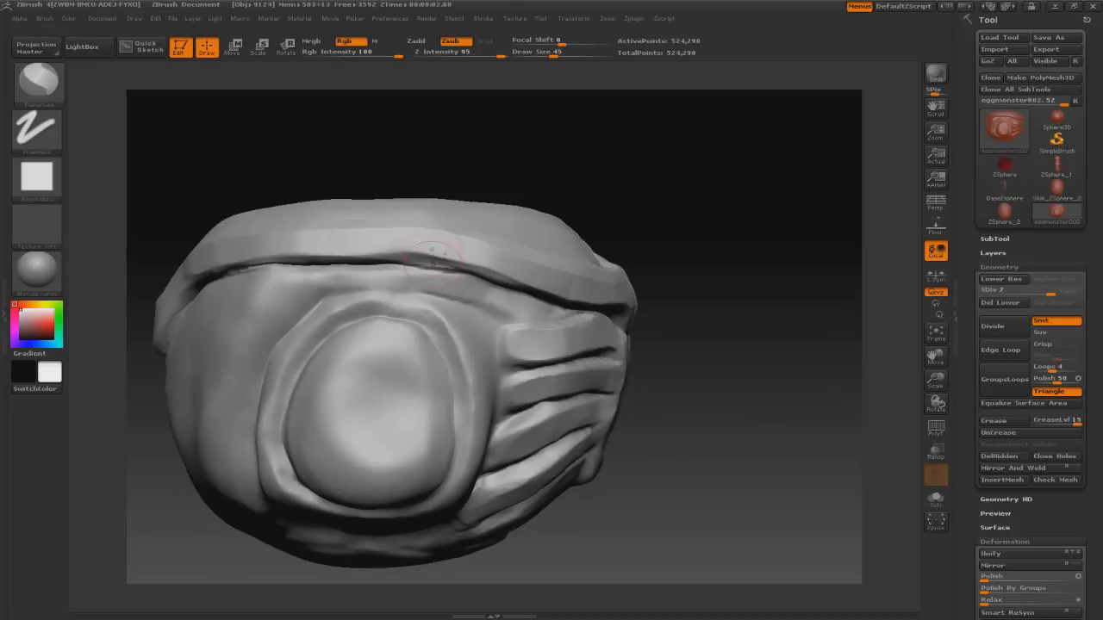
- Set the brush size to 16 with a soft round alpha, framing the side mouth
left_click_drag(558, 55, 534, 56)
left_click(36, 176)
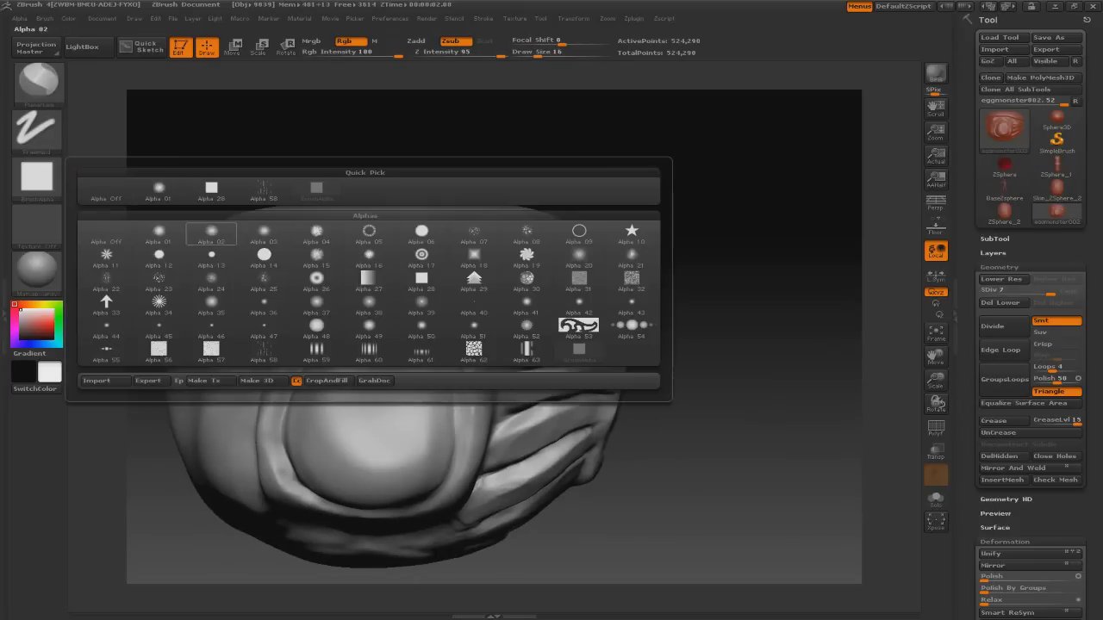
left_click(581, 319)
left_click_drag(450, 383, 450, 384, "alt")
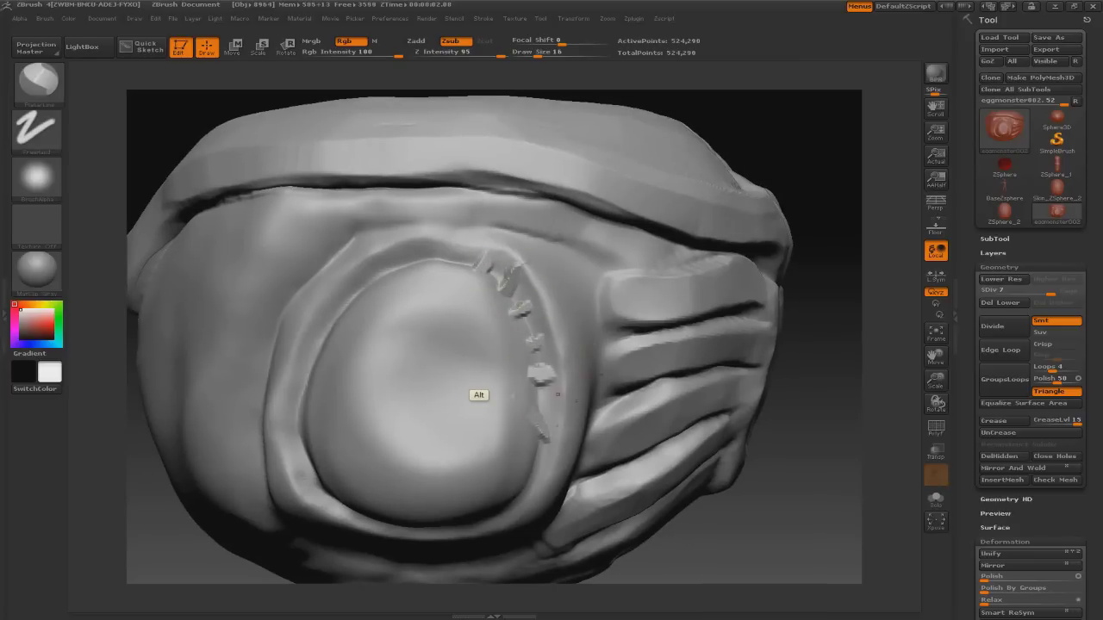
- Smooth the jagged crack on the mouth rim and carve tooth shards along its right edge
left_click_drag(538, 405, 492, 296, "shift")
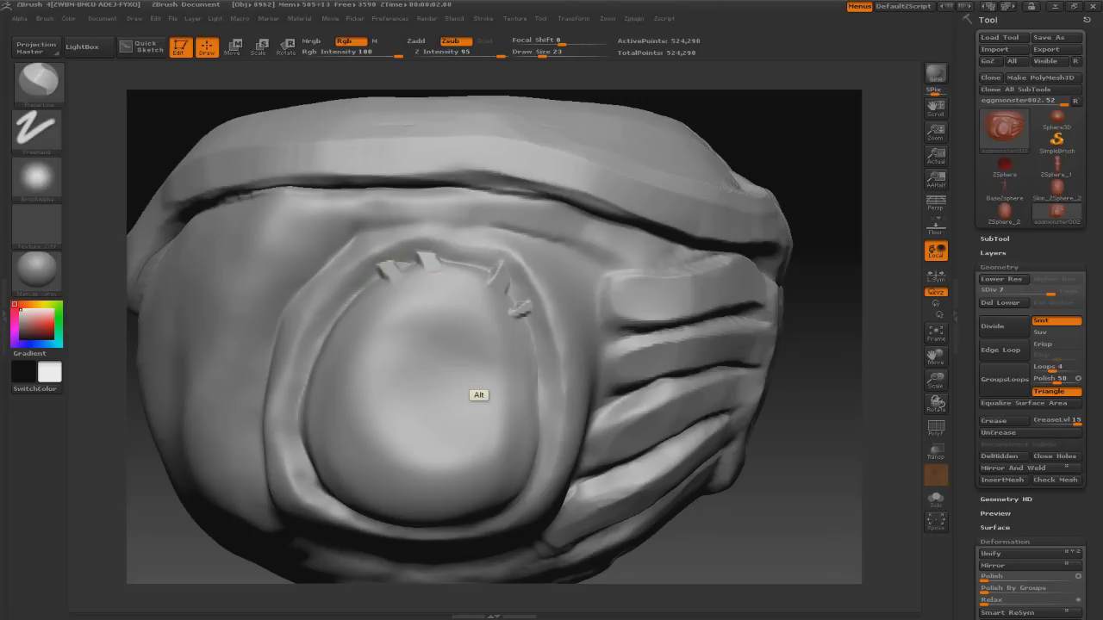
mouse_move(473, 254)
left_mouse_down("shift")
mouse_move(516, 302)
mouse_move(476, 259)
left_mouse_up("shift")
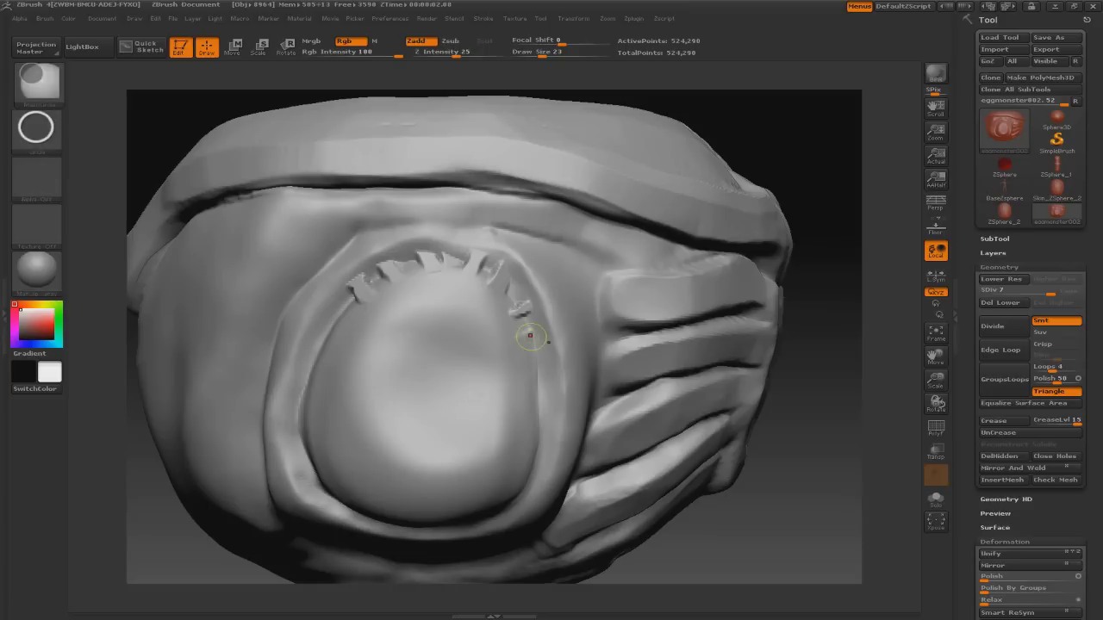
key("ctrl+z")
left_click_drag(560, 395, 551, 369, "alt")
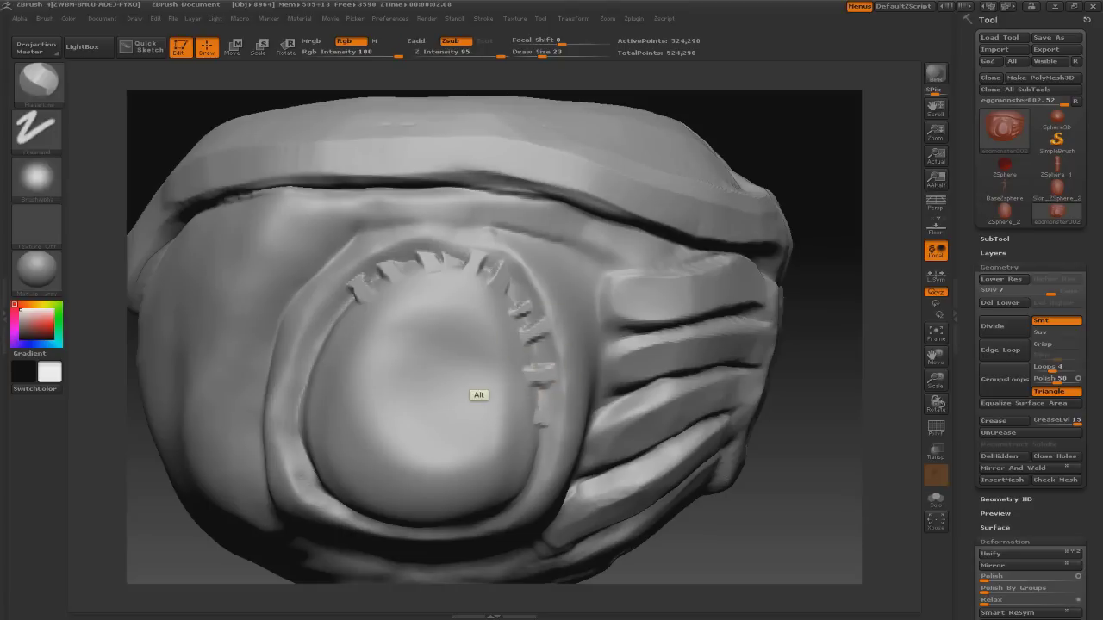
left_click_drag(479, 395, 320, 319, "shift")
left_click_drag(819, 259, 723, 289)
- Smooth the stray teeth and bumps on the rim's top and lower-left
mouse_move(419, 285)
left_mouse_down("shift")
mouse_move(334, 324)
mouse_move(314, 368)
left_mouse_up("shift")
left_click_drag(391, 302, 332, 379, "alt")
left_click_drag(284, 424, 335, 373, "shift")
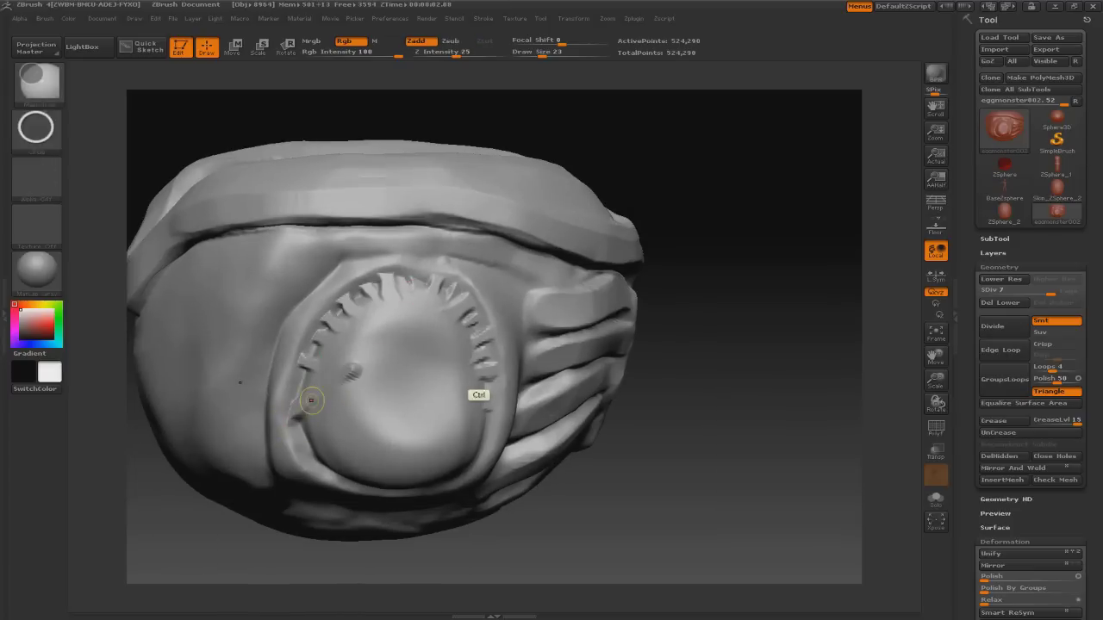
mouse_move(289, 417)
left_mouse_down("shift")
mouse_move(296, 406)
mouse_move(286, 421)
left_mouse_up("shift")
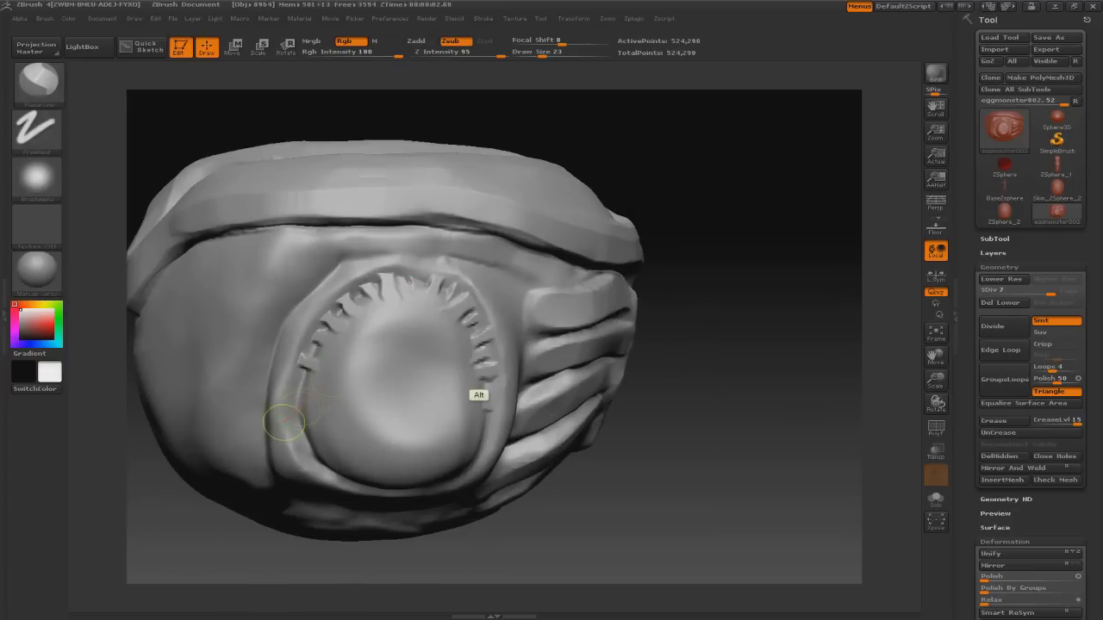
left_click_drag(689, 388, 775, 388)
mouse_move(289, 411)
left_mouse_down("shift")
mouse_move(332, 394)
mouse_move(305, 415)
mouse_move(295, 381)
mouse_move(303, 407)
left_mouse_up("shift")
left_click_drag(551, 404, 663, 403)
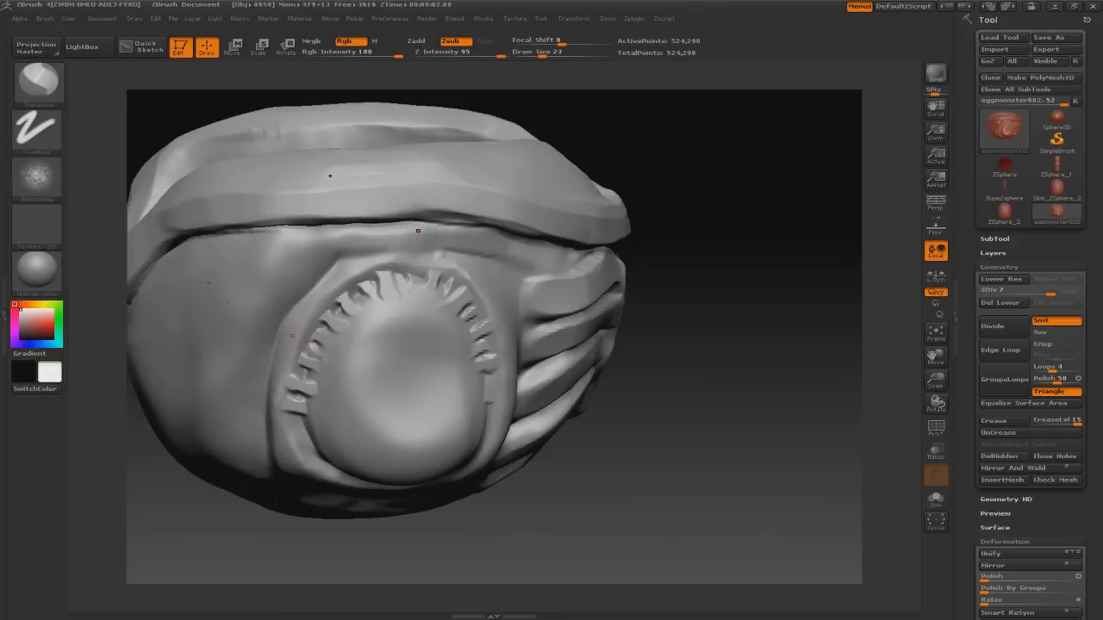
key("shift")
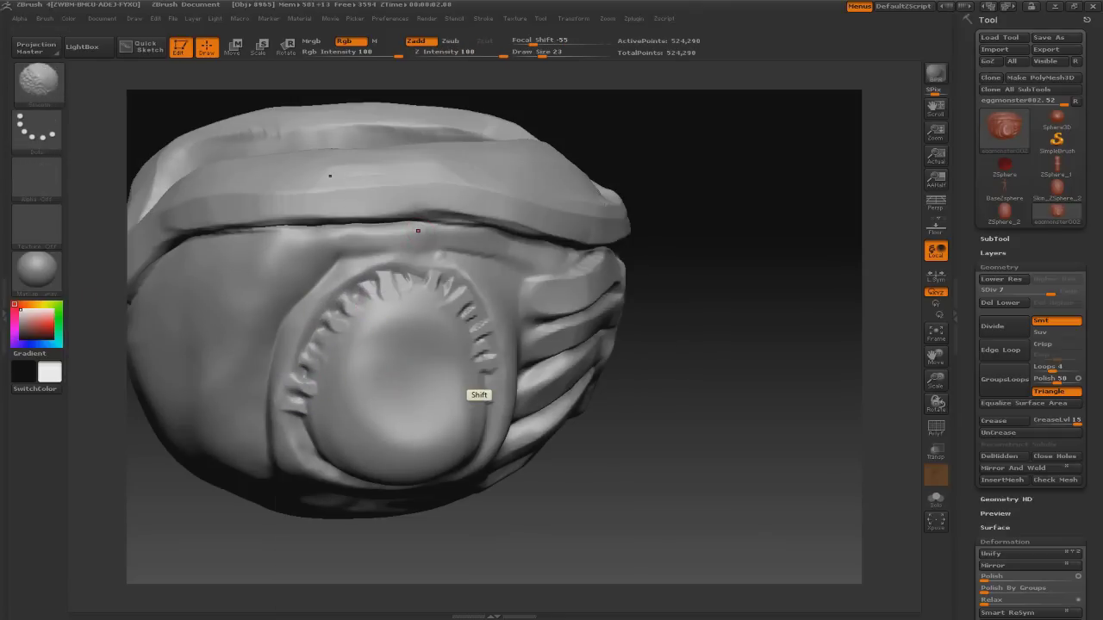
mouse_move(438, 280)
left_mouse_down()
mouse_move(483, 345)
mouse_move(471, 328)
left_mouse_up()
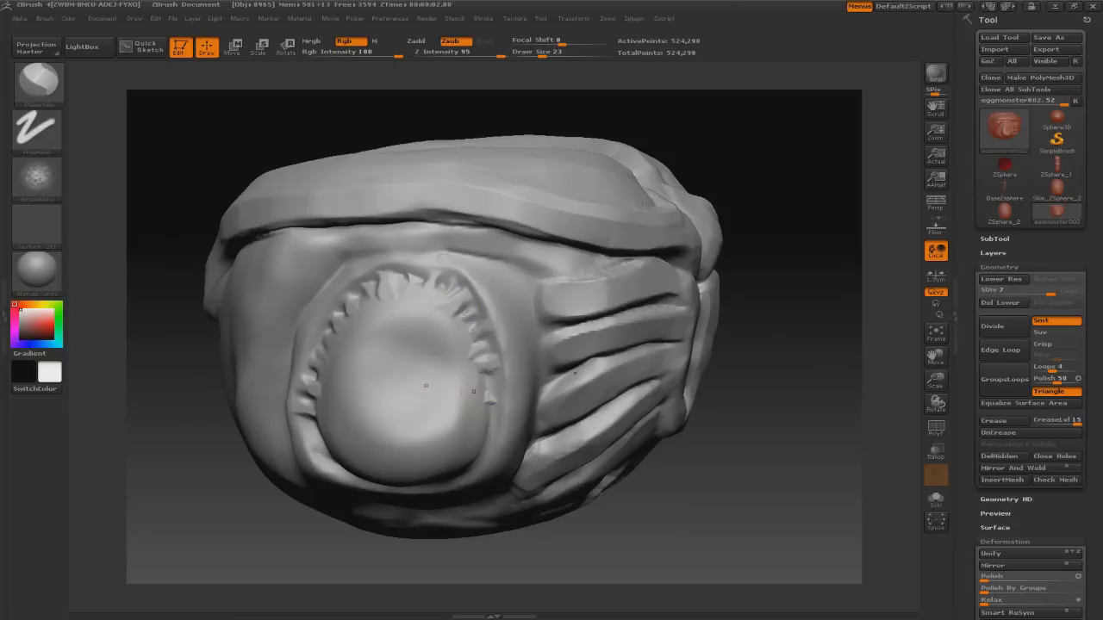
left_click_drag(323, 369, 444, 428, "shift")
- Switch to Dam_Standard and raise its draw size to 47
key("b")
key("d")
key("s")
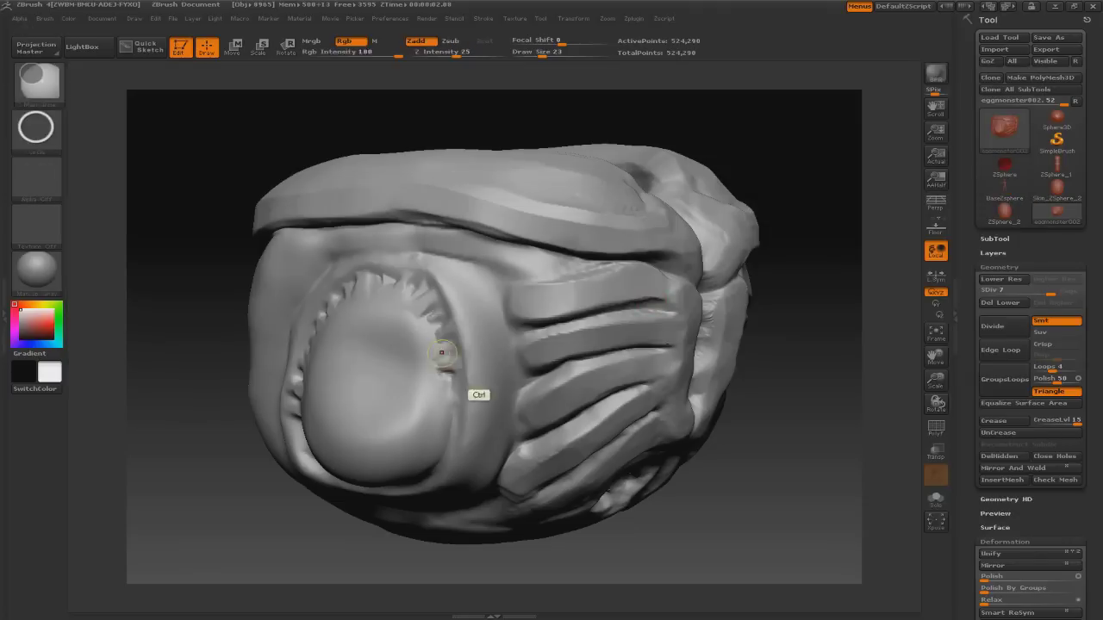
left_click_drag(449, 345, 524, 359)
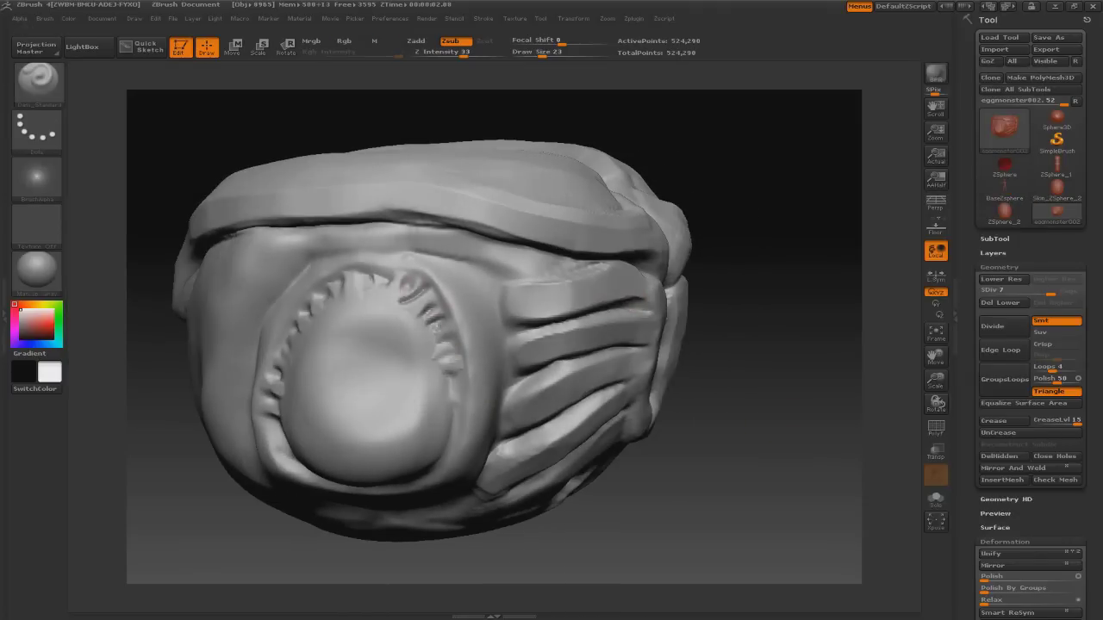
left_click_drag(371, 280, 341, 276)
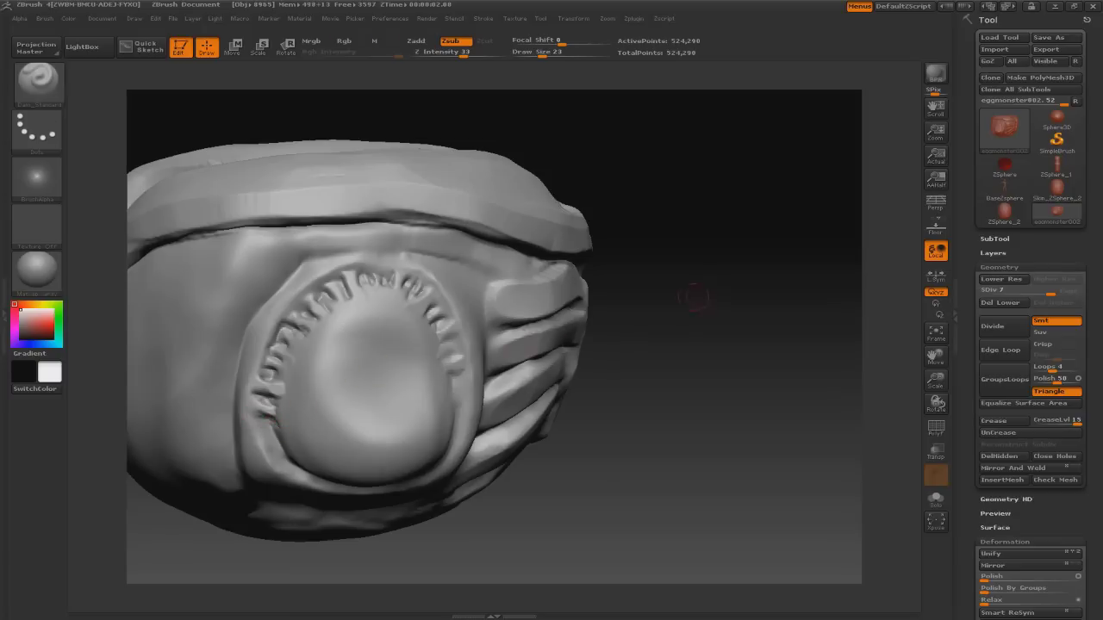
left_click_drag(267, 397, 389, 408)
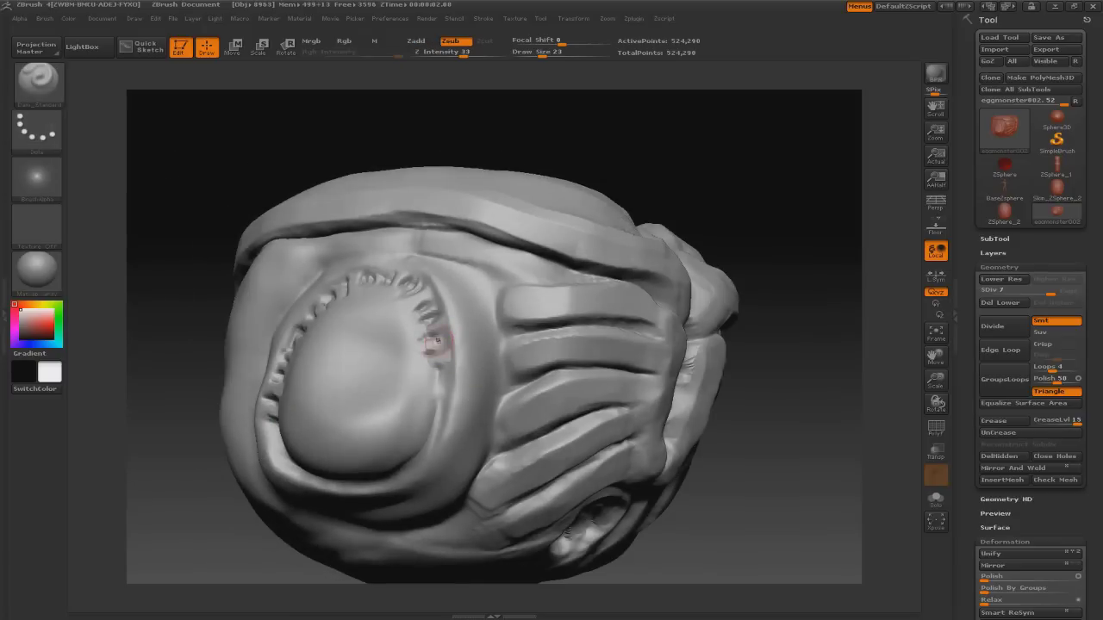
mouse_move(419, 381)
left_mouse_down()
mouse_move(406, 356)
mouse_move(410, 313)
left_mouse_up()
key("b")
key("d")
key("s")
key("s")
left_click_drag(404, 345, 478, 388)
key("alt")
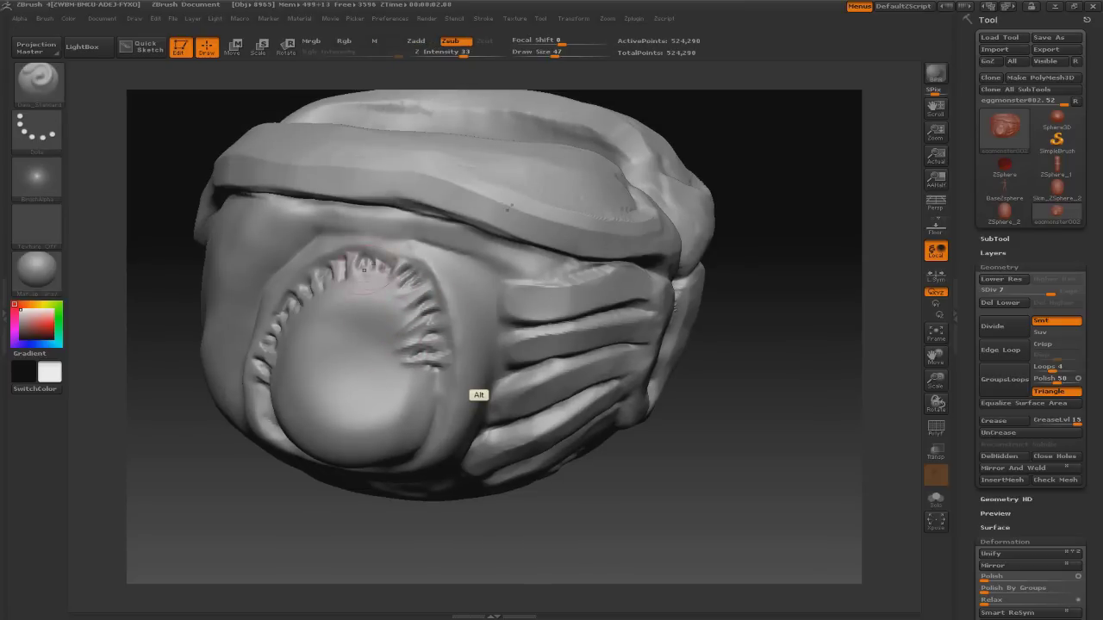
- Inspect the mouth from several angles and choose a new brush from the library
left_click_drag(215, 465, 301, 456)
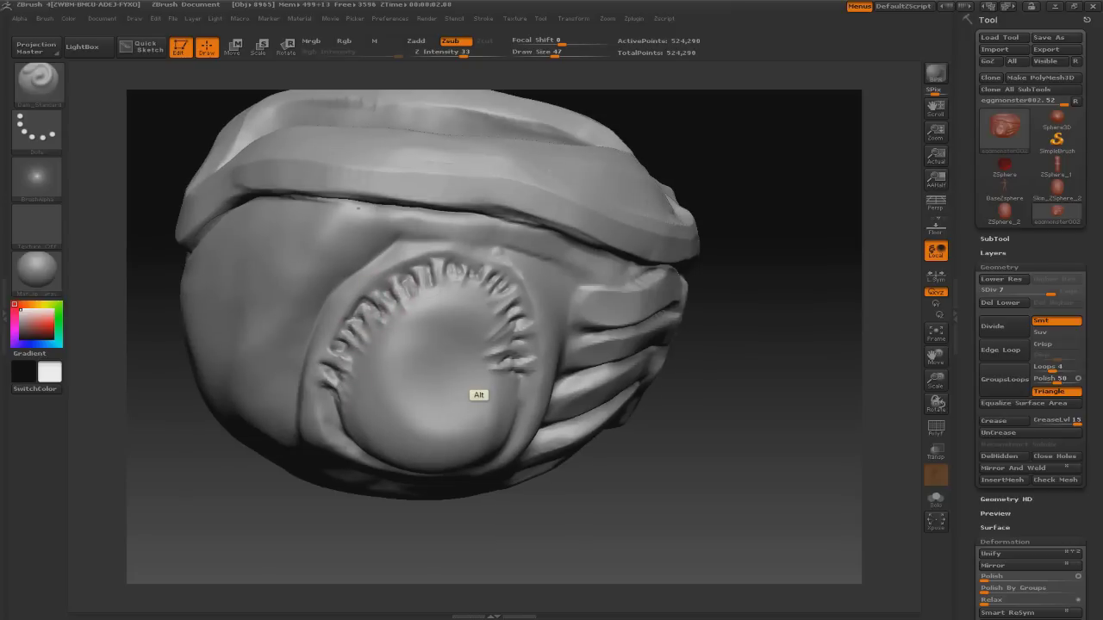
mouse_move(479, 394)
left_mouse_down()
mouse_move(405, 392)
mouse_move(517, 388)
left_mouse_up()
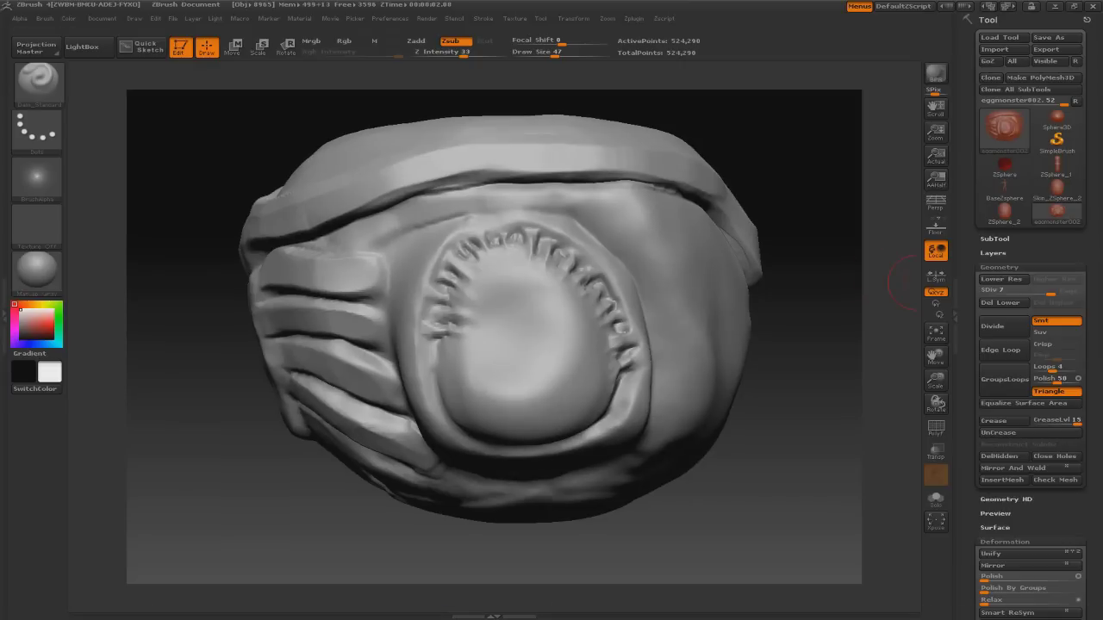
mouse_move(905, 284)
left_mouse_down()
mouse_move(513, 248)
mouse_move(460, 267)
left_mouse_up()
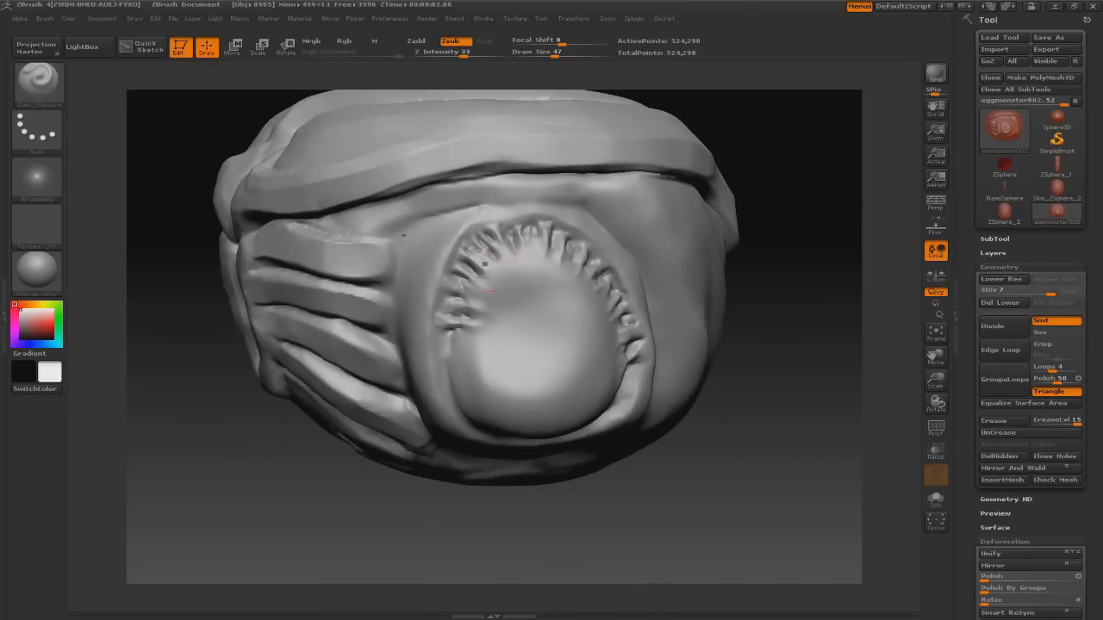
left_click_drag(676, 269, 792, 250)
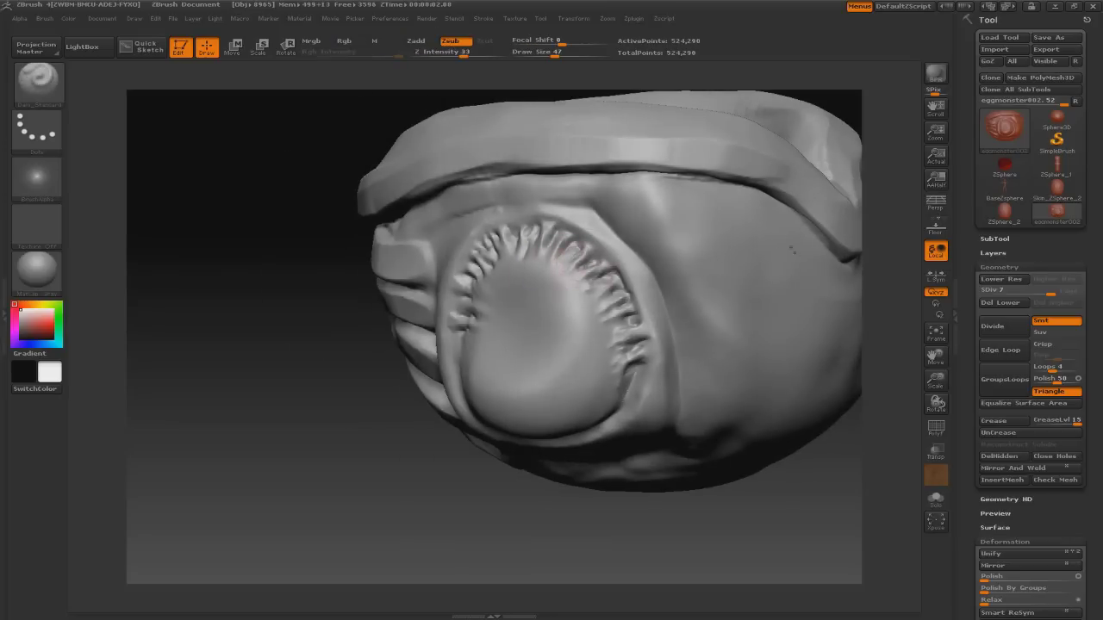
mouse_move(611, 325)
left_mouse_down()
mouse_move(551, 328)
mouse_move(591, 320)
left_mouse_up()
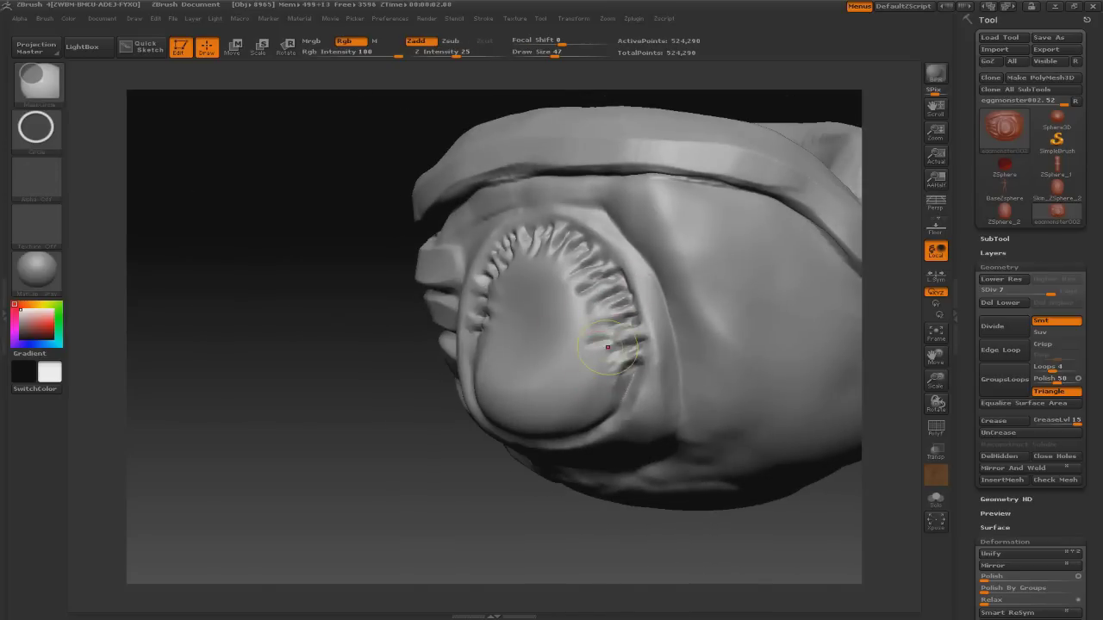
left_click(39, 82)
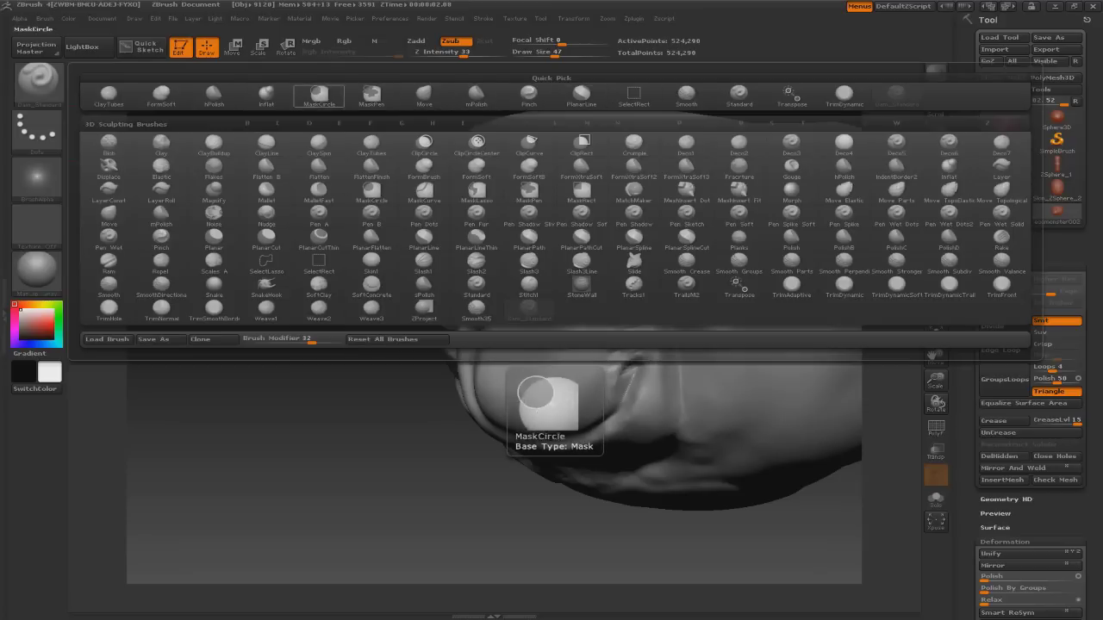
left_click(319, 261)
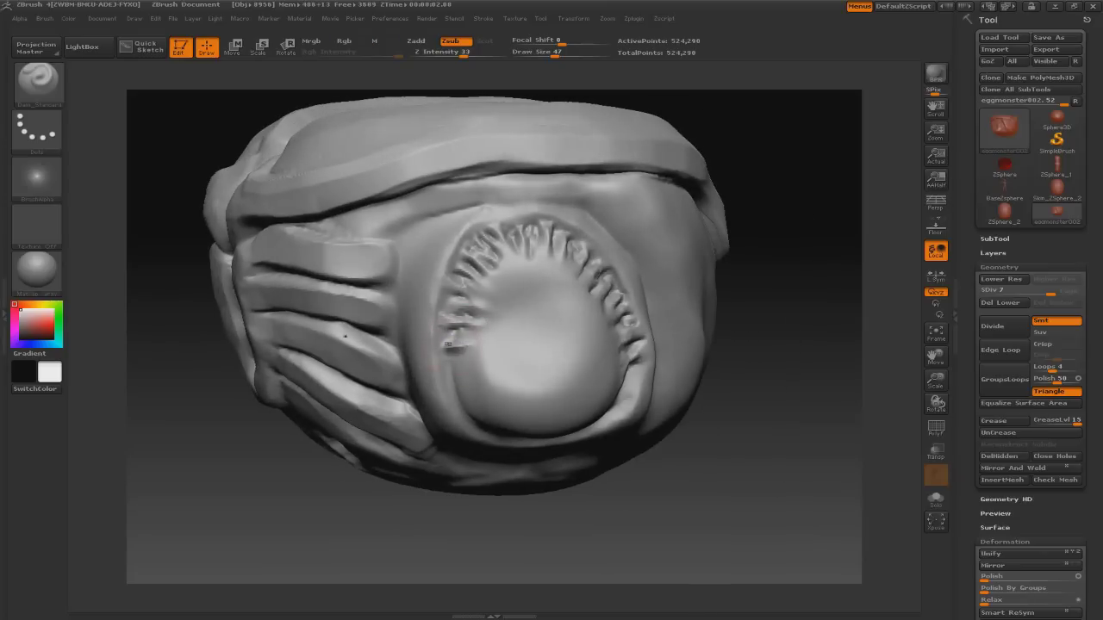
left_click_drag(472, 345, 593, 279)
left_click_drag(758, 483, 479, 253)
- Switch to the Move brush and orbit the whole sculpt round to its ribbed back
key("ctrl")
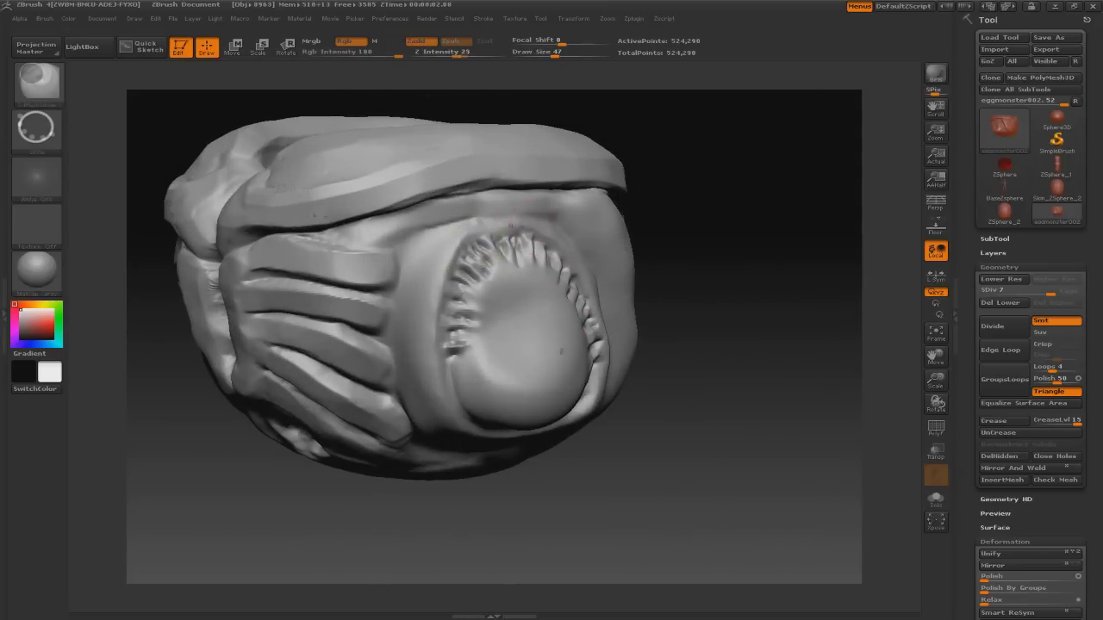
mouse_move(775, 388)
left_mouse_down()
mouse_move(603, 370)
mouse_move(638, 284)
mouse_move(568, 361)
left_mouse_up()
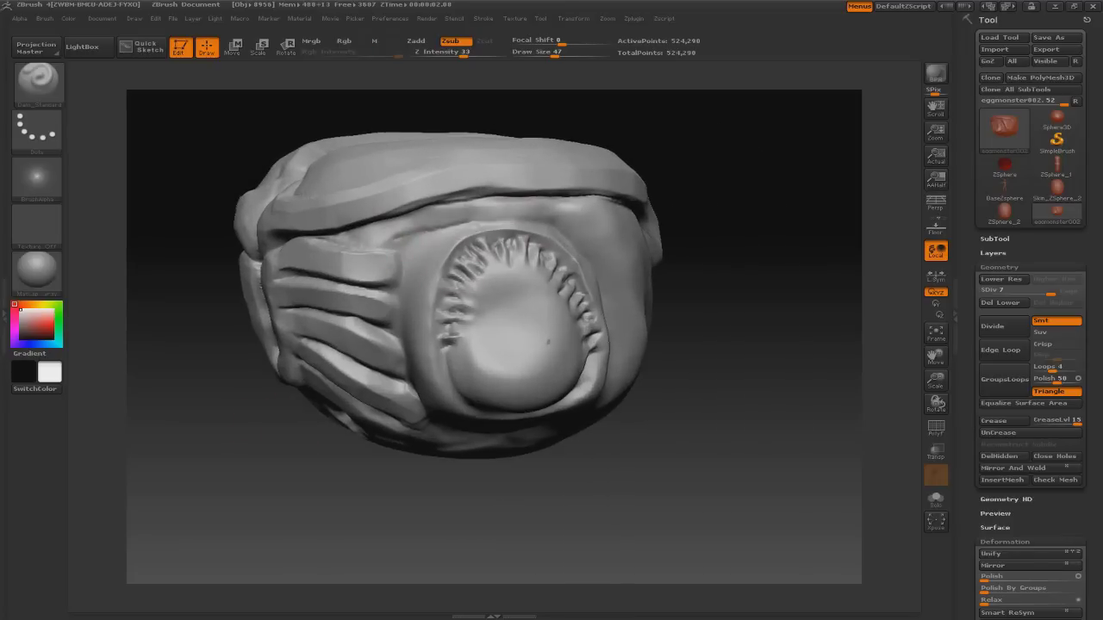
mouse_move(461, 232)
left_mouse_down()
mouse_move(517, 259)
mouse_move(387, 276)
mouse_move(594, 247)
left_mouse_up()
key("b")
key("m")
key("v")
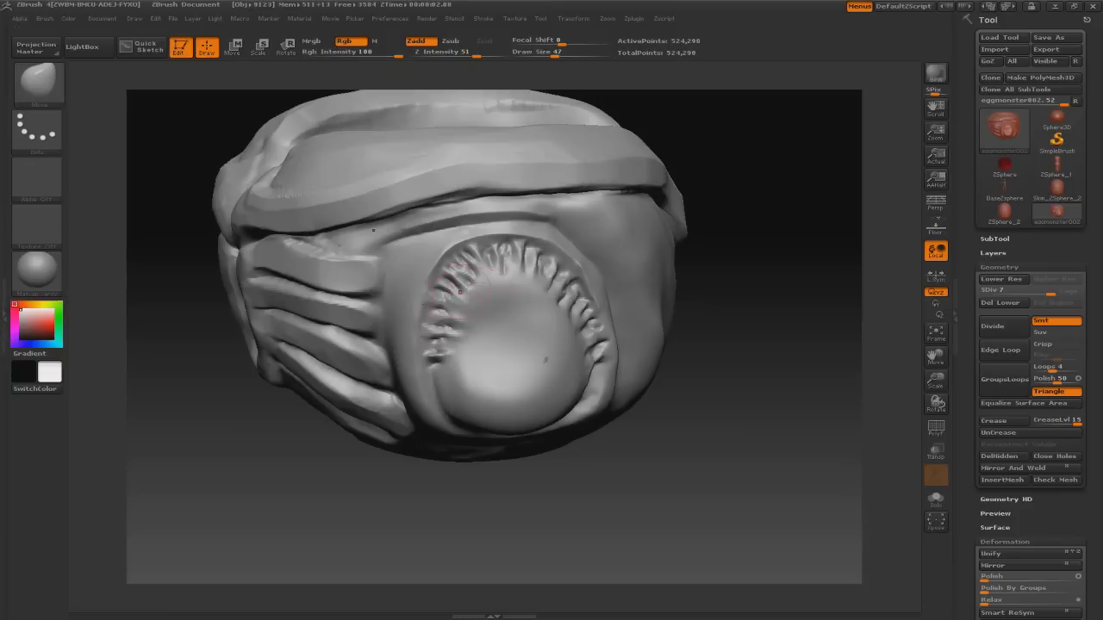
left_click_drag(505, 218, 578, 207)
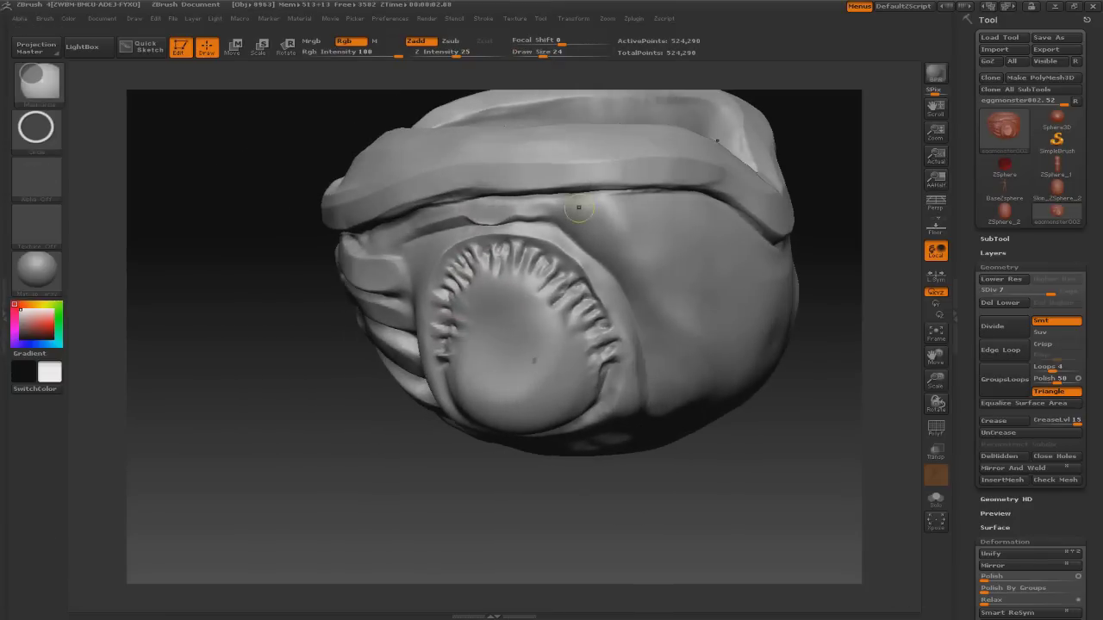
mouse_move(469, 221)
left_mouse_down()
mouse_move(517, 226)
mouse_move(534, 284)
mouse_move(508, 241)
left_mouse_up()
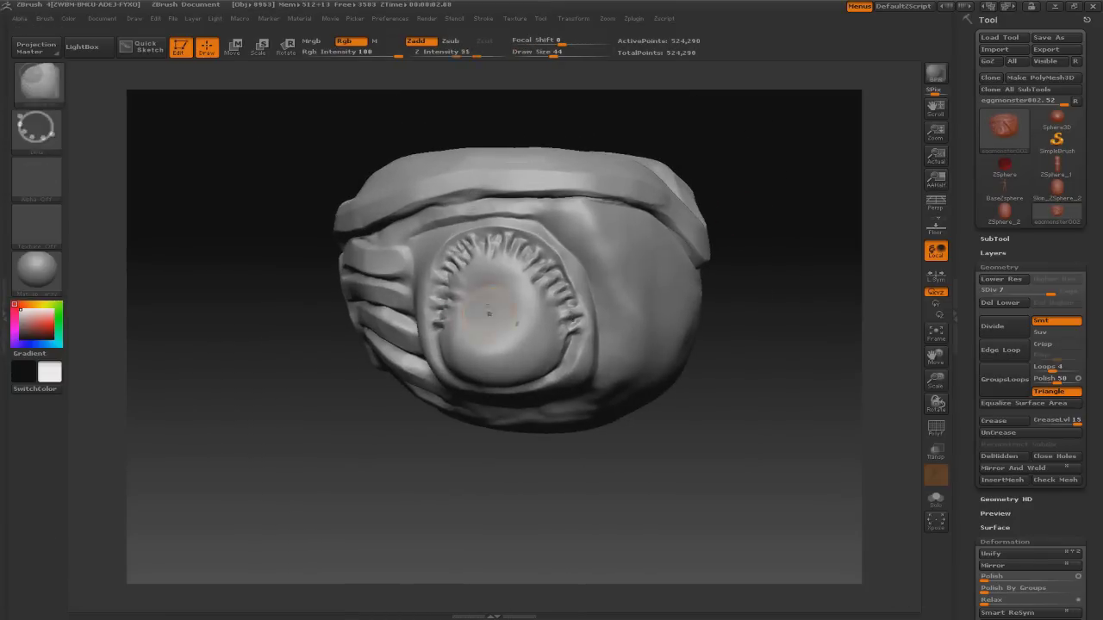
left_click_drag(492, 313, 655, 310)
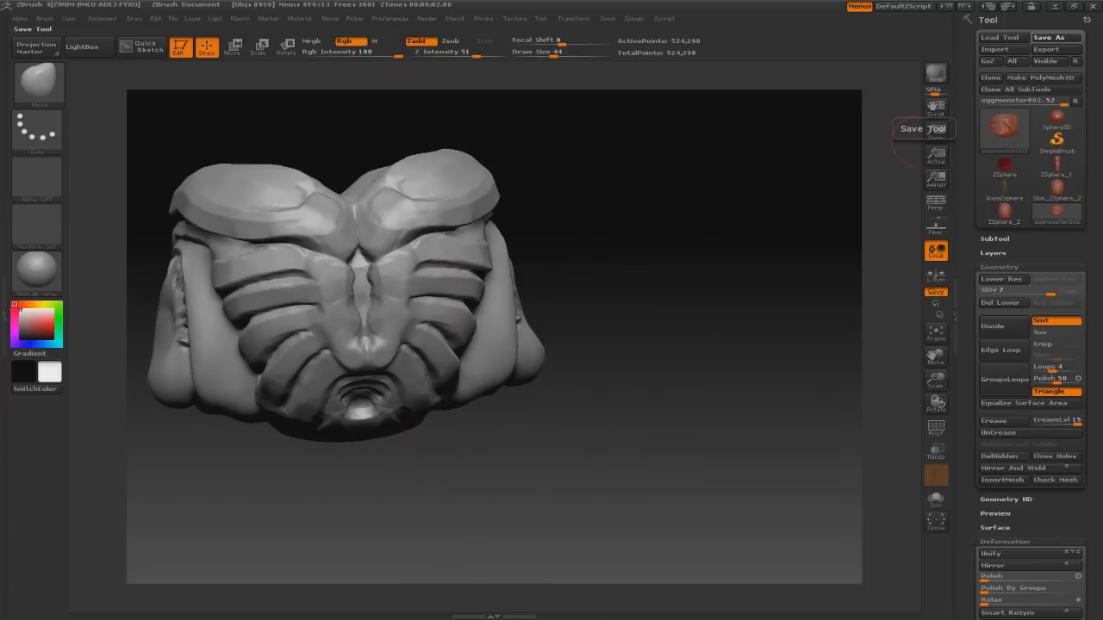
- Save the egg monster sculpt to disk with Tool > Save As
left_click(915, 142)
key("Return")
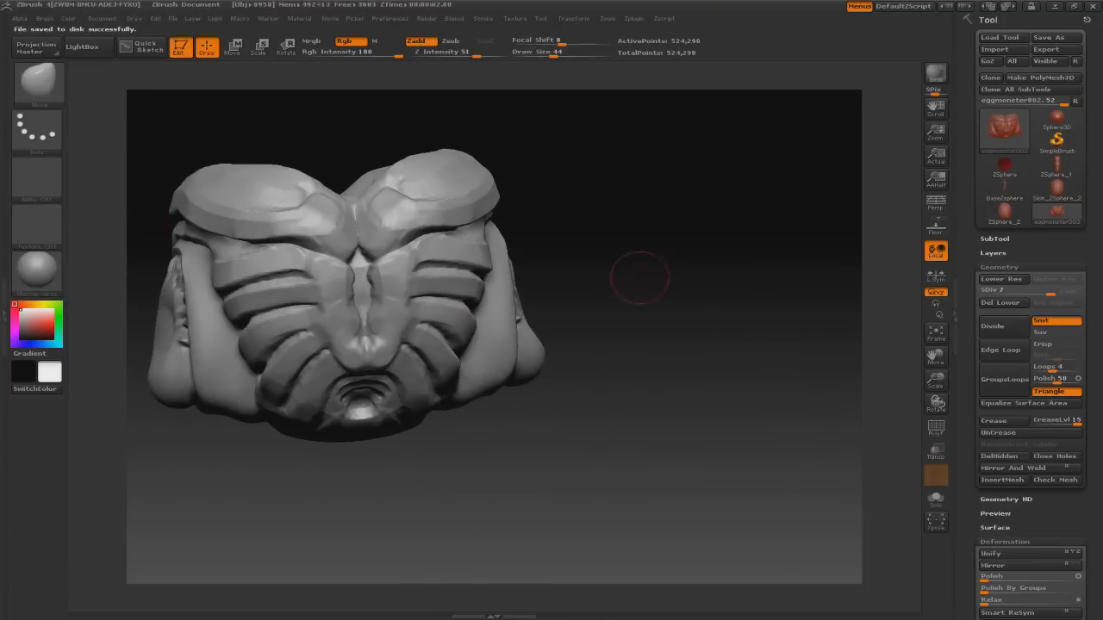
left_click_drag(639, 278, 663, 279)
- Settle on Dam_Standard for carving the back's central crease
key("b")
key("d")
key("s")
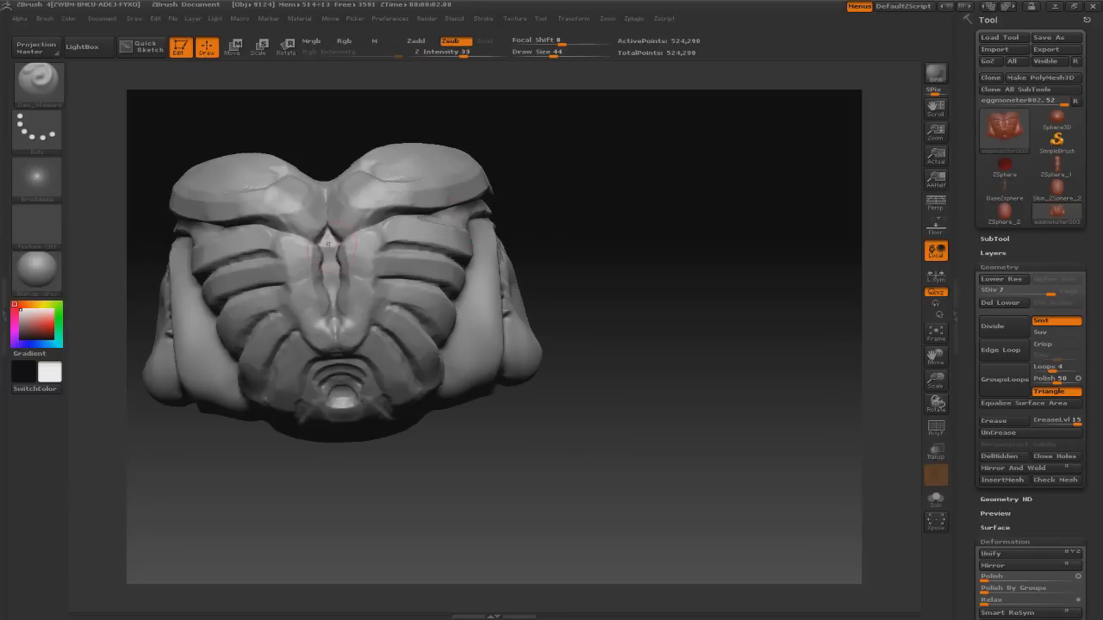
key("b")
key("c")
key("b")
mouse_move(345, 259)
left_mouse_down()
mouse_move(366, 255)
mouse_move(320, 259)
mouse_move(336, 268)
left_mouse_up()
key("b")
key("d")
key("s")
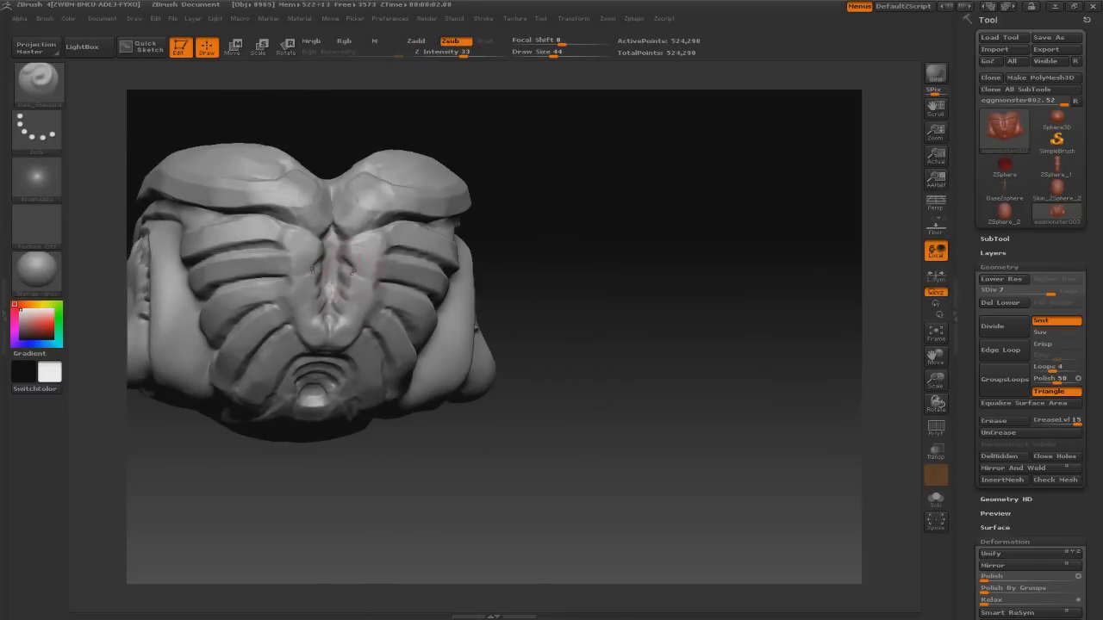
- Check the back from the side, bring the toothed mouth into view, and pick a clay-building brush
left_click_drag(371, 266, 212, 189)
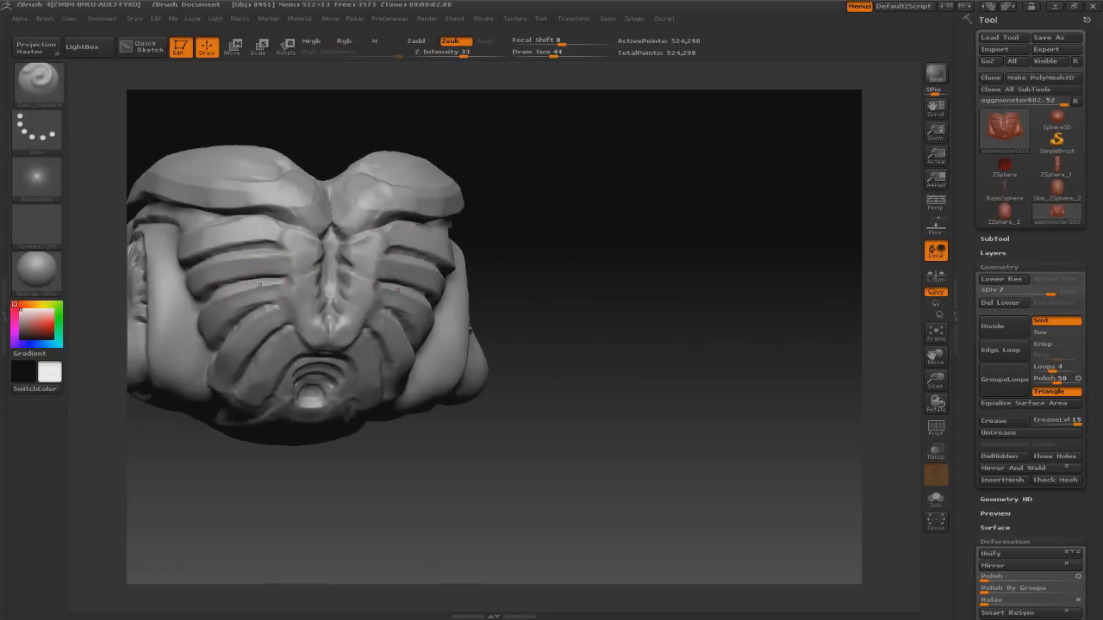
left_click_drag(672, 302, 560, 285)
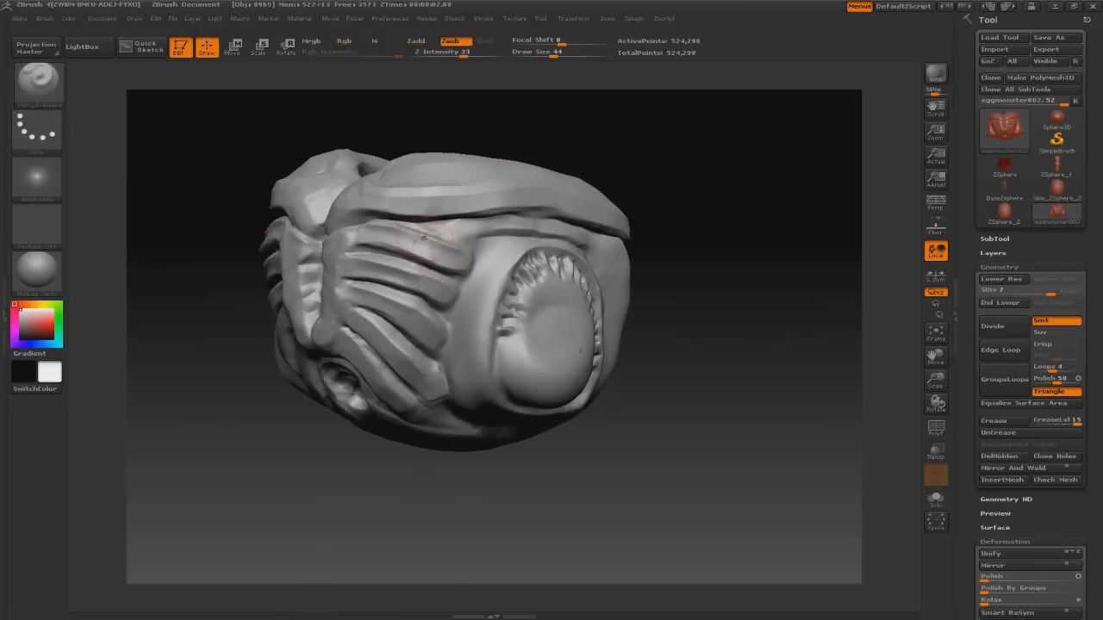
left_click(37, 82)
left_click(418, 244)
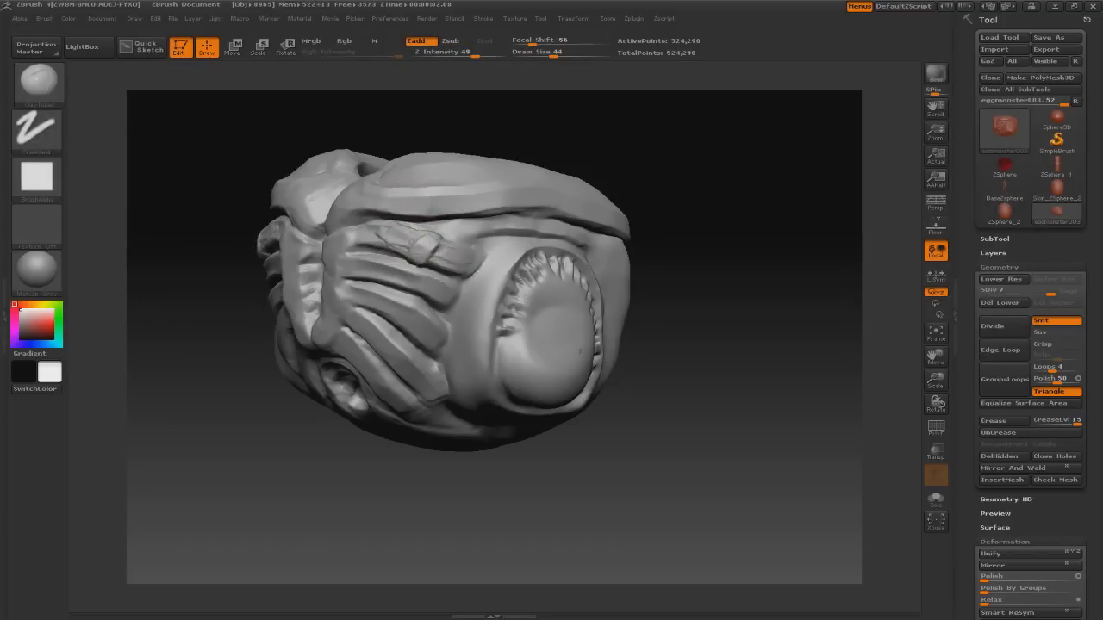
left_click_drag(707, 345, 776, 344)
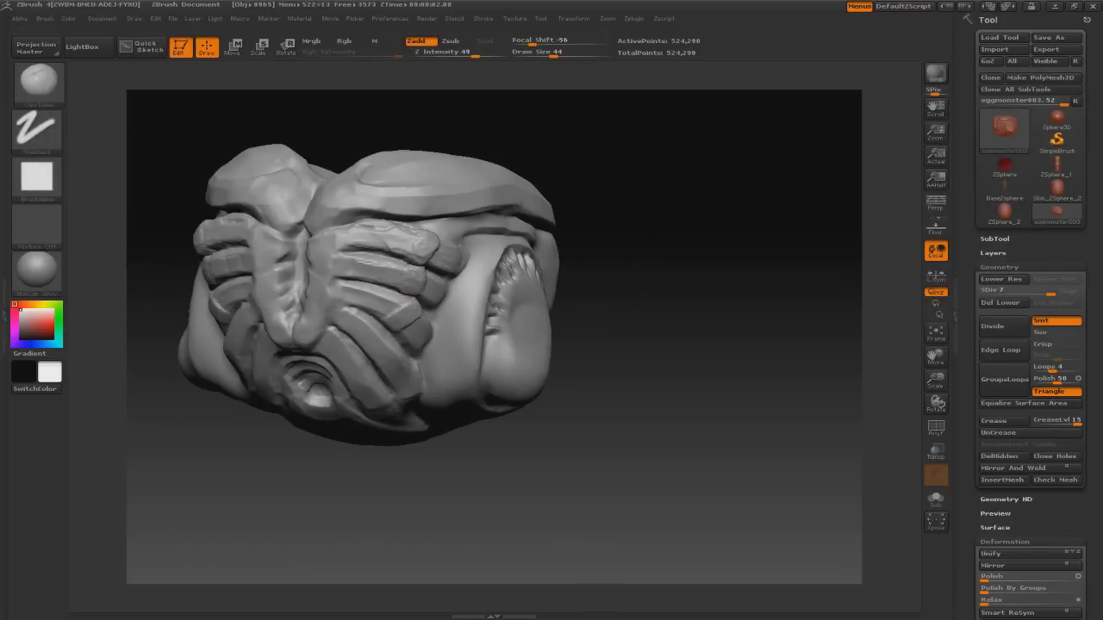
left_click_drag(330, 474, 405, 474)
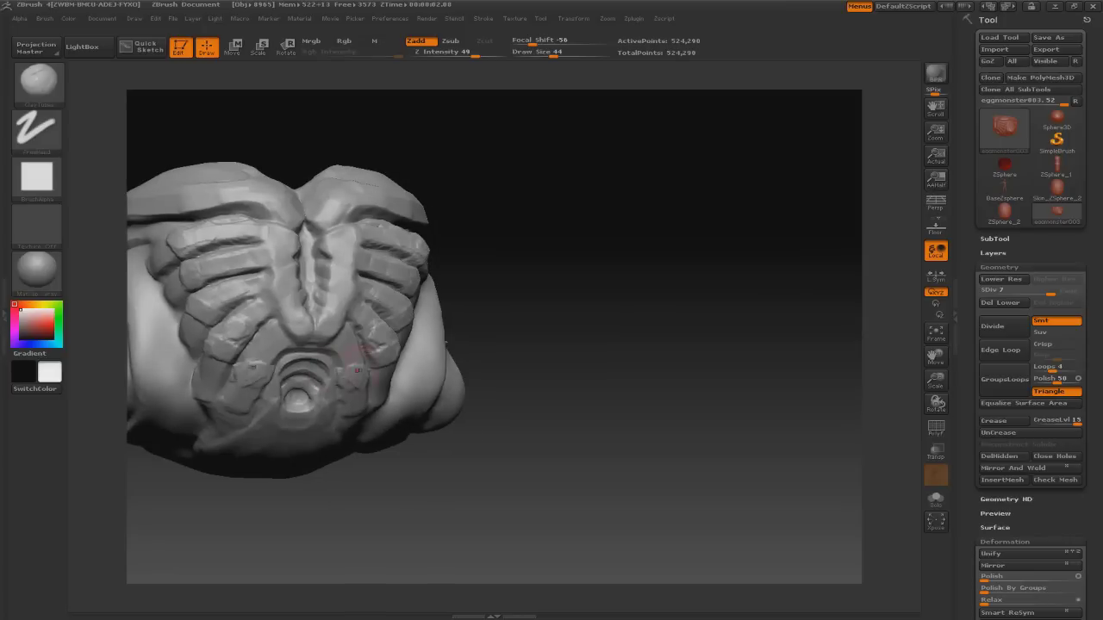
mouse_move(446, 343)
left_mouse_down()
mouse_move(671, 338)
mouse_move(498, 296)
left_mouse_up()
key("b")
key("d")
key("s")
left_click_drag(707, 344, 758, 405)
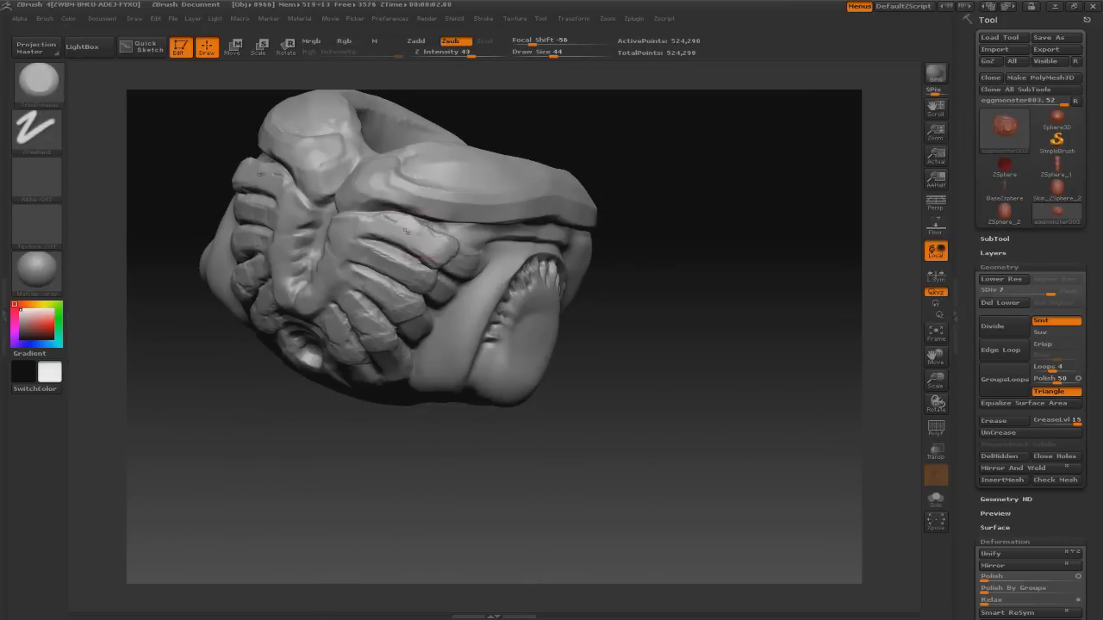
mouse_move(423, 225)
left_mouse_down()
mouse_move(534, 231)
mouse_move(430, 229)
mouse_move(466, 258)
mouse_move(509, 263)
mouse_move(465, 285)
mouse_move(429, 260)
left_mouse_up()
key("b")
key("t")
key("d")
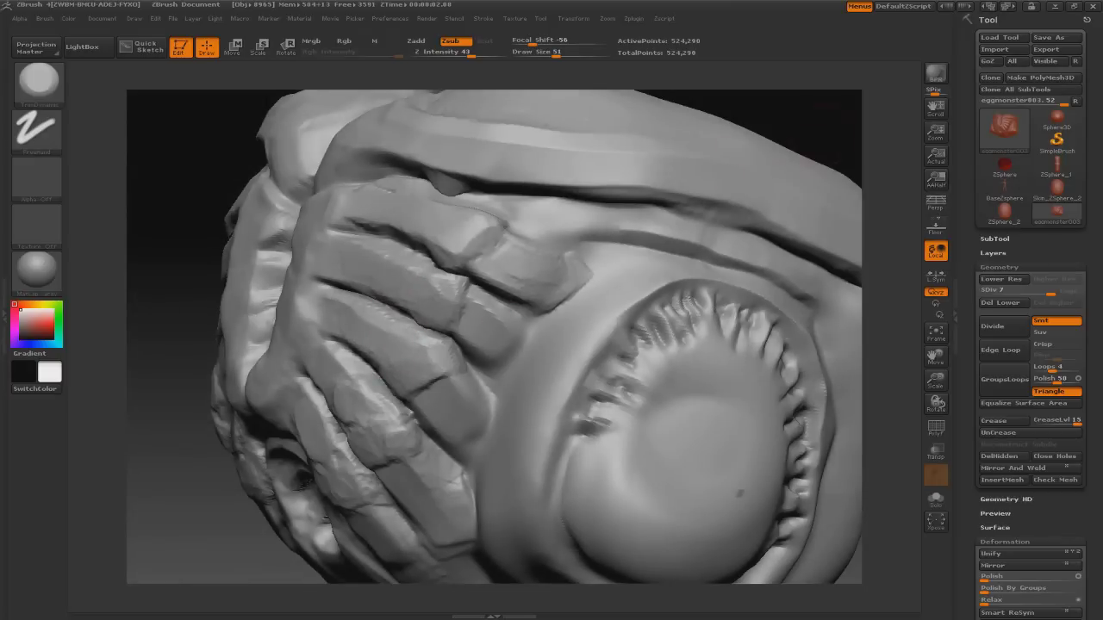
key("b")
key("m")
key("v")
key("shift")
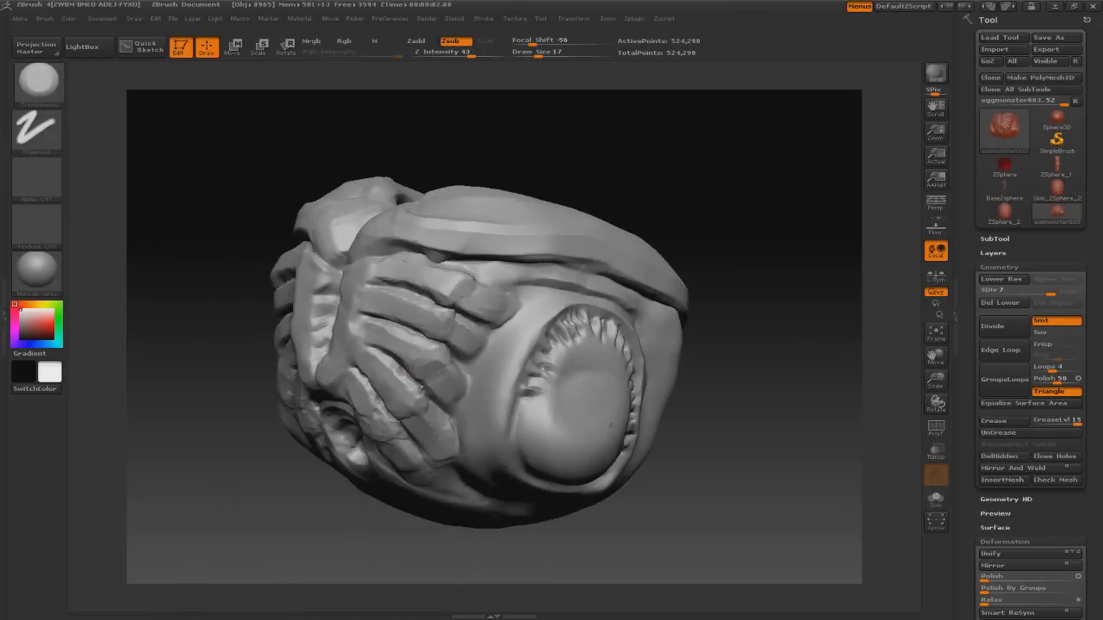
key("bracketright")
key("bracketright")
key("bracketright")
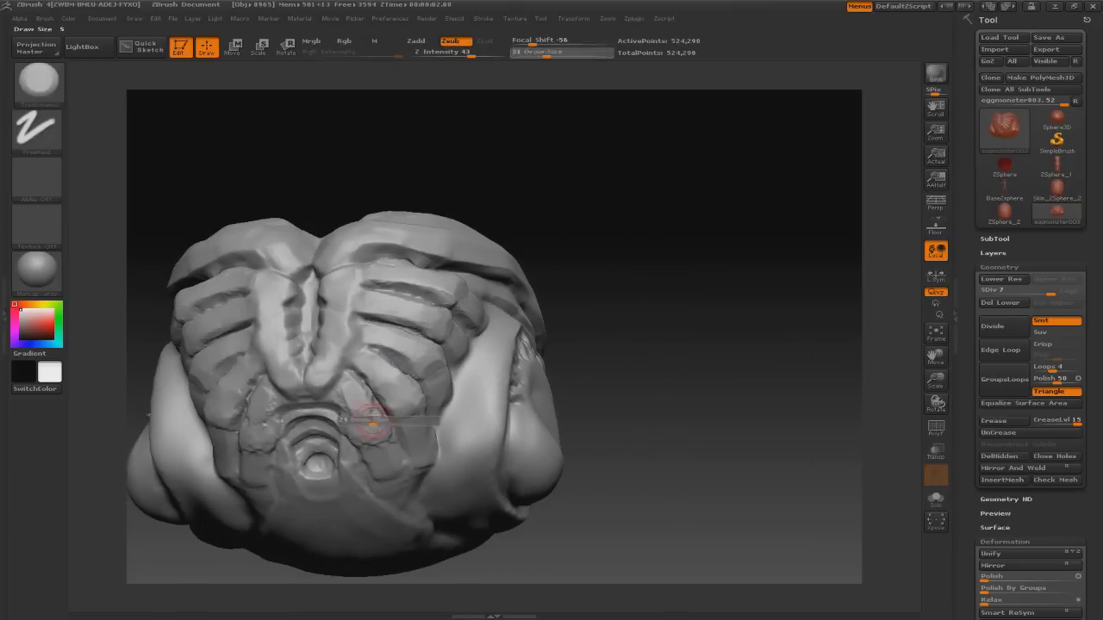
left_click_drag(698, 318, 216, 177)
mouse_move(372, 339)
left_mouse_down()
mouse_move(379, 310)
mouse_move(373, 342)
left_mouse_up()
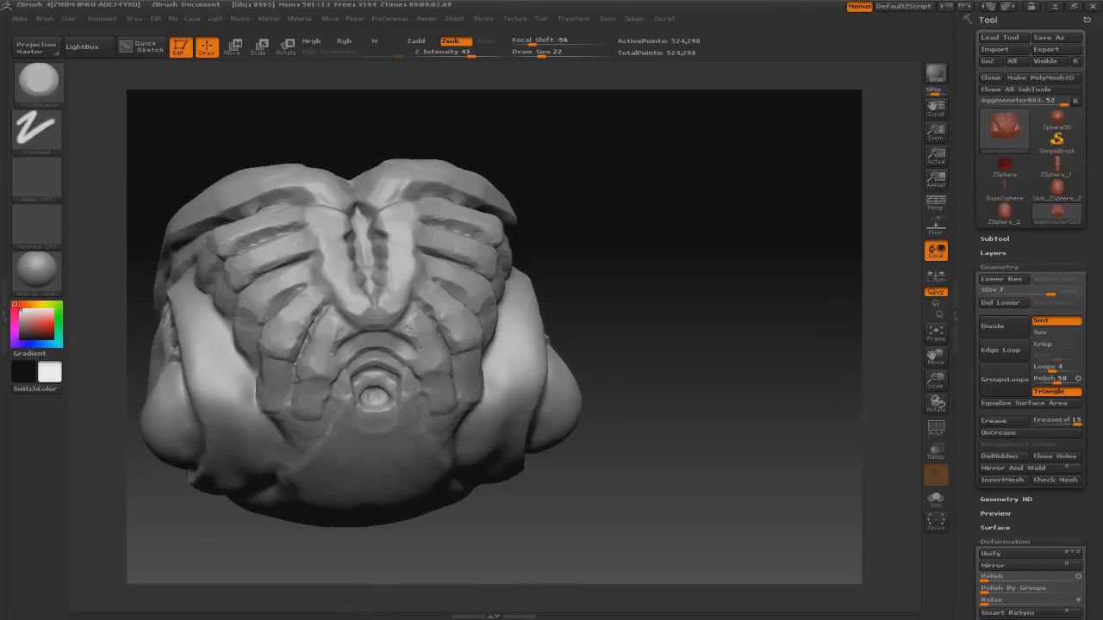
mouse_move(389, 304)
left_mouse_down()
mouse_move(639, 187)
mouse_move(672, 302)
left_mouse_up()
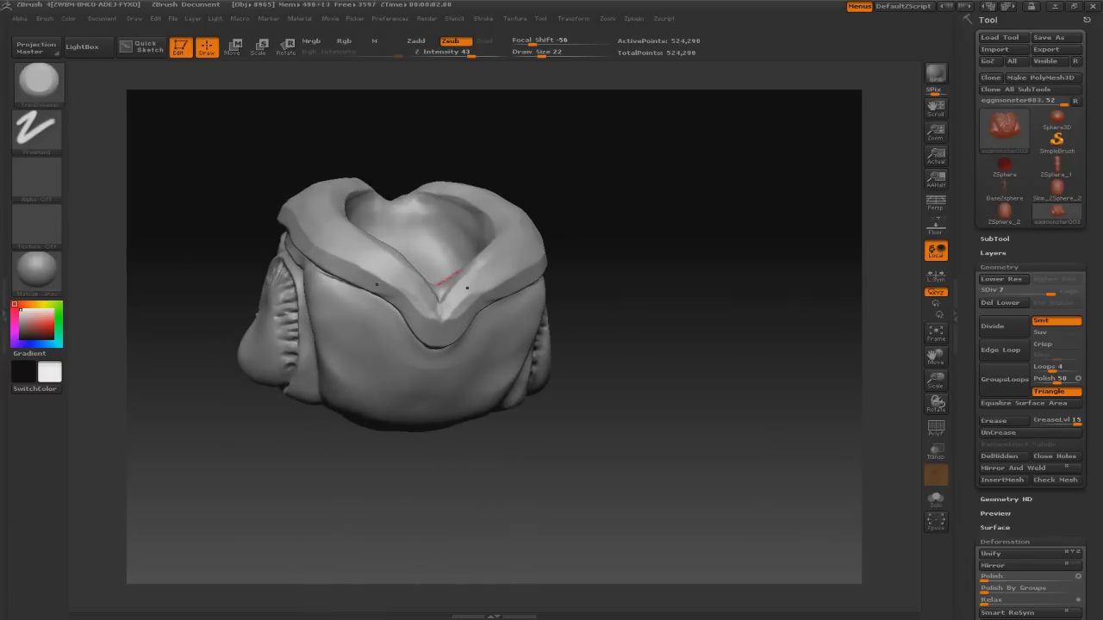
key("b")
key("s")
key("t")
mouse_move(706, 362)
left_mouse_down()
mouse_move(550, 246)
mouse_move(449, 303)
mouse_move(576, 282)
mouse_move(469, 320)
left_mouse_up()
key("b")
key("t")
key("d")
left_click(38, 82)
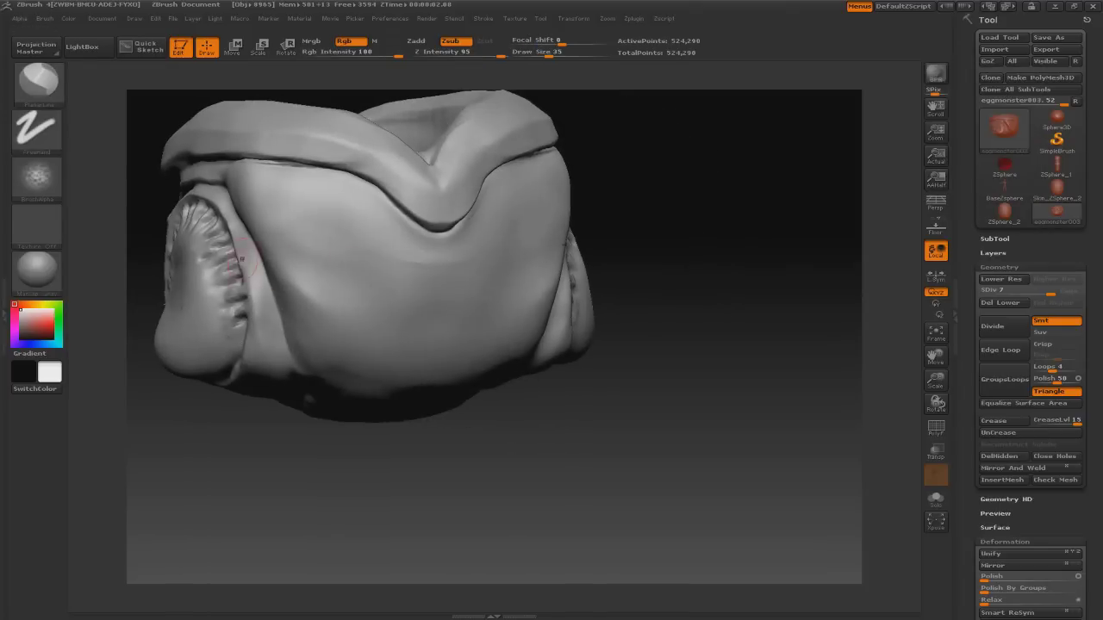
- Replace the small ledge with a raised ridge beside the mouth using a soft round alpha
mouse_move(681, 222)
left_mouse_down()
mouse_move(242, 252)
mouse_move(345, 250)
left_mouse_up()
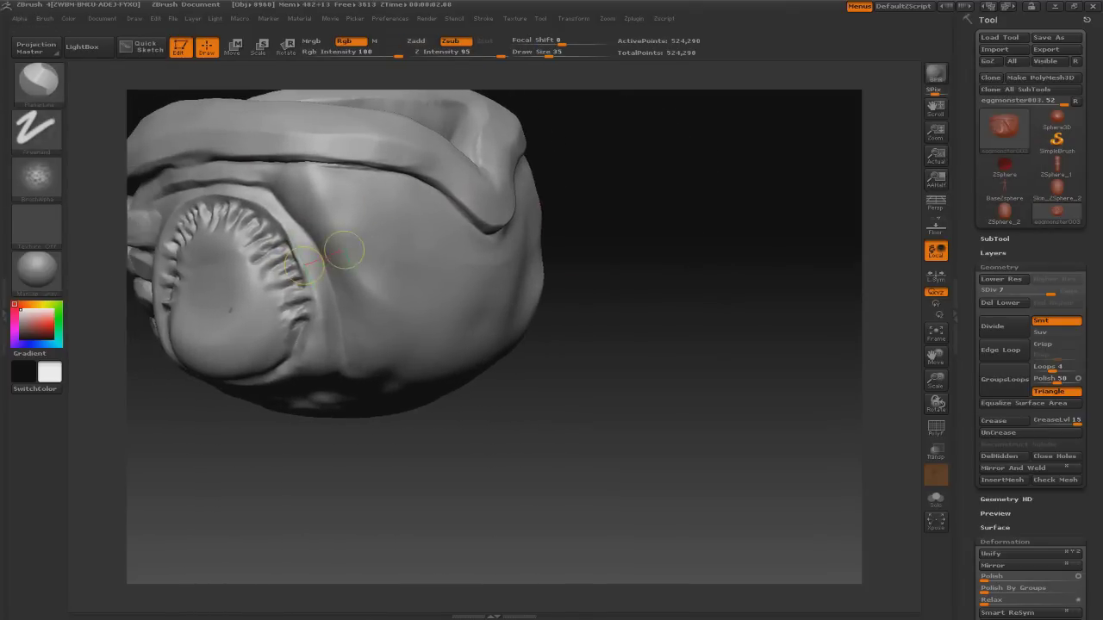
key("ctrl+z")
left_click(36, 177)
left_click(103, 229)
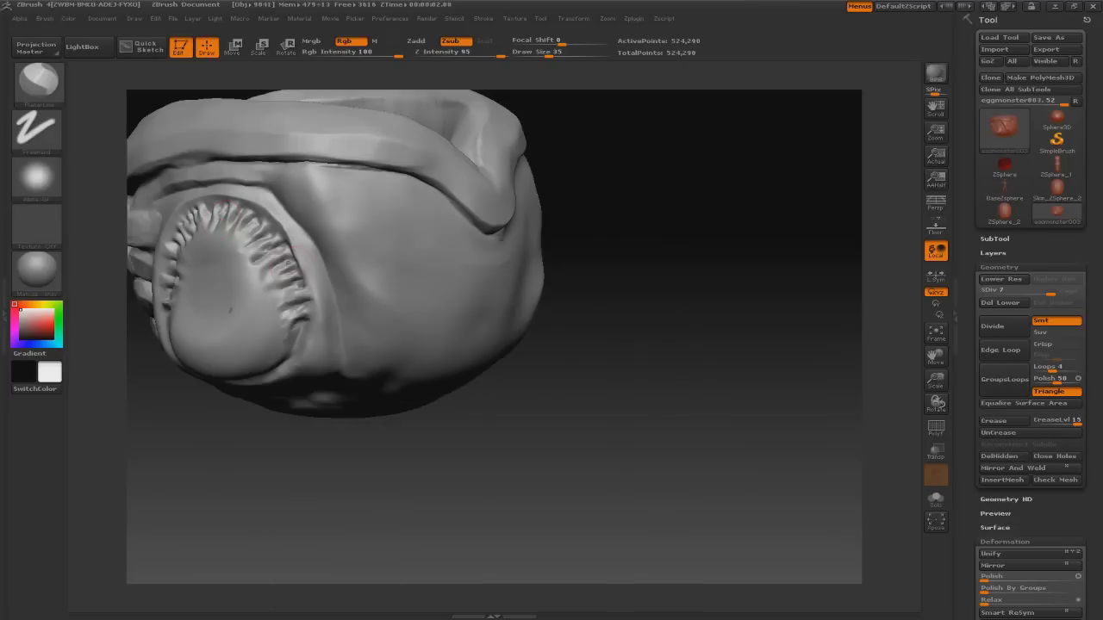
mouse_move(338, 297)
left_mouse_down()
mouse_move(343, 330)
mouse_move(332, 366)
left_mouse_up()
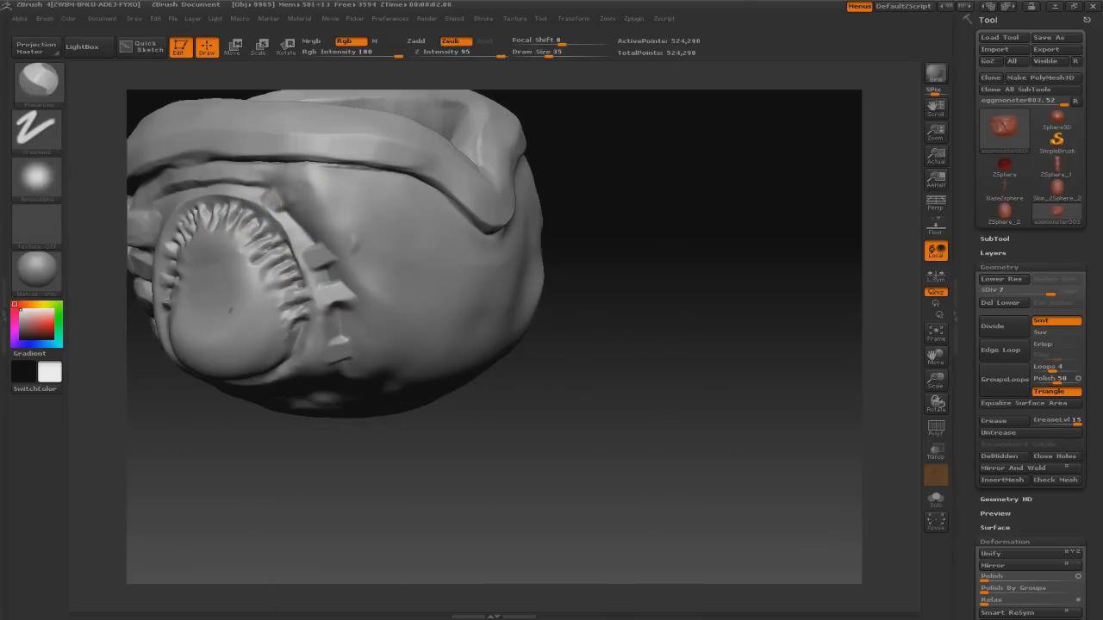
mouse_move(317, 185)
left_mouse_down()
mouse_move(284, 203)
mouse_move(312, 197)
left_mouse_up()
- Review the new flank ridges from front and side angles
key("ctrl")
key("ctrl")
key("ctrl")
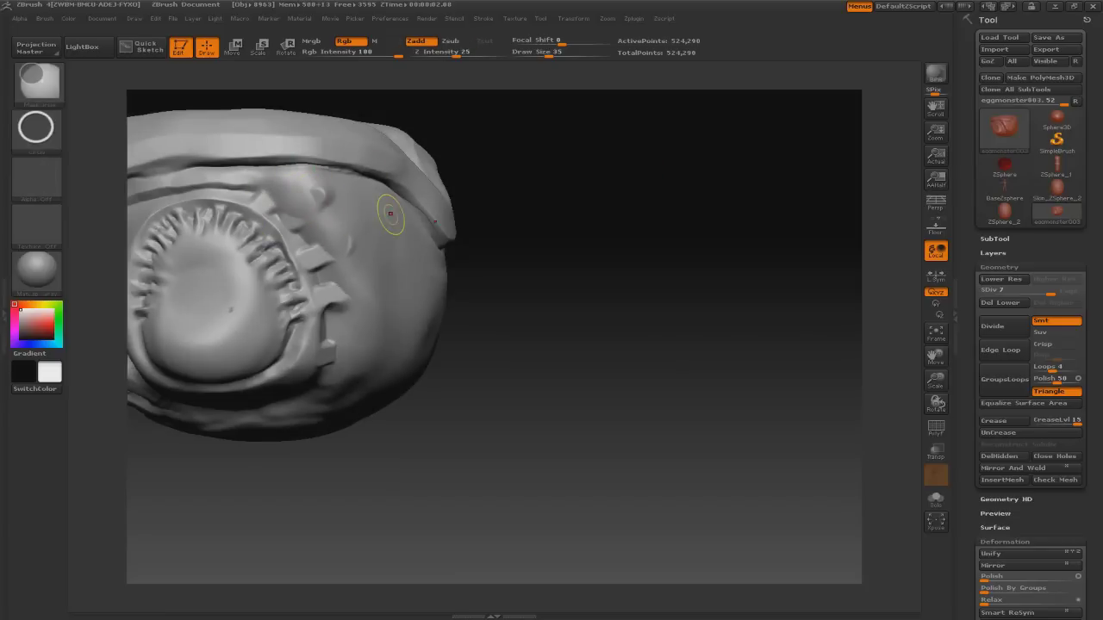
left_click_drag(517, 224, 320, 328)
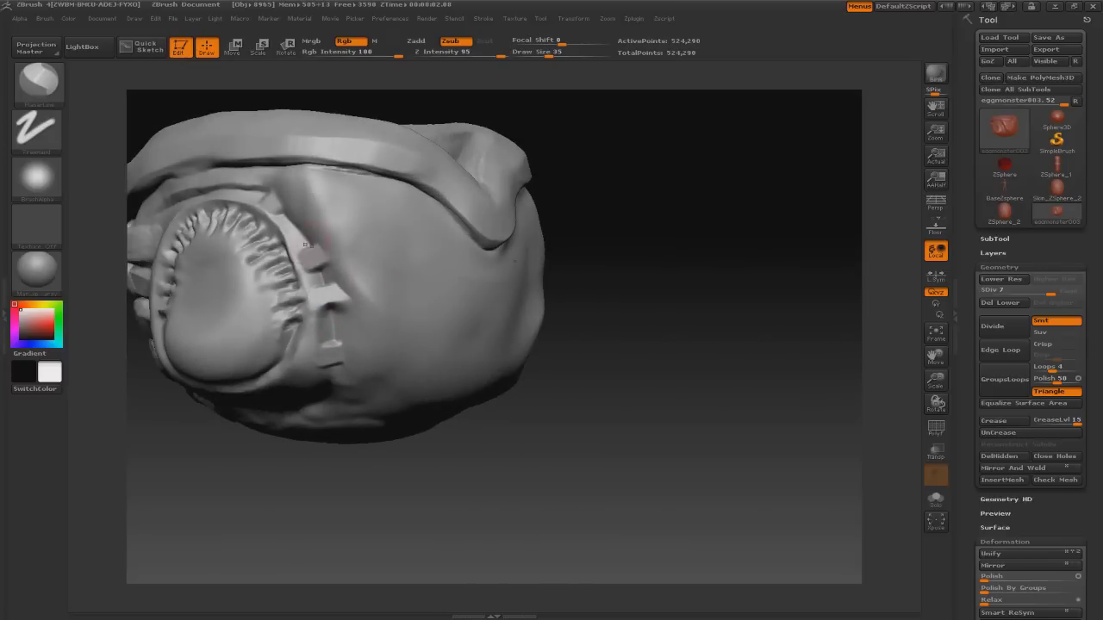
mouse_move(326, 217)
left_mouse_down()
mouse_move(259, 225)
mouse_move(470, 263)
left_mouse_up()
key("ctrl")
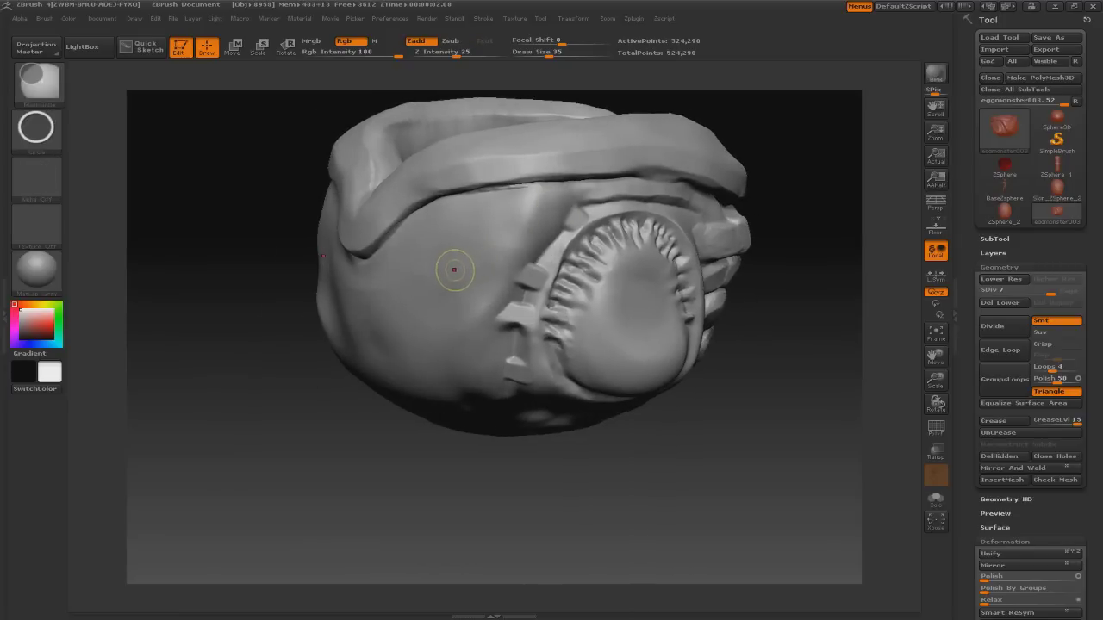
left_click_drag(217, 394, 317, 241)
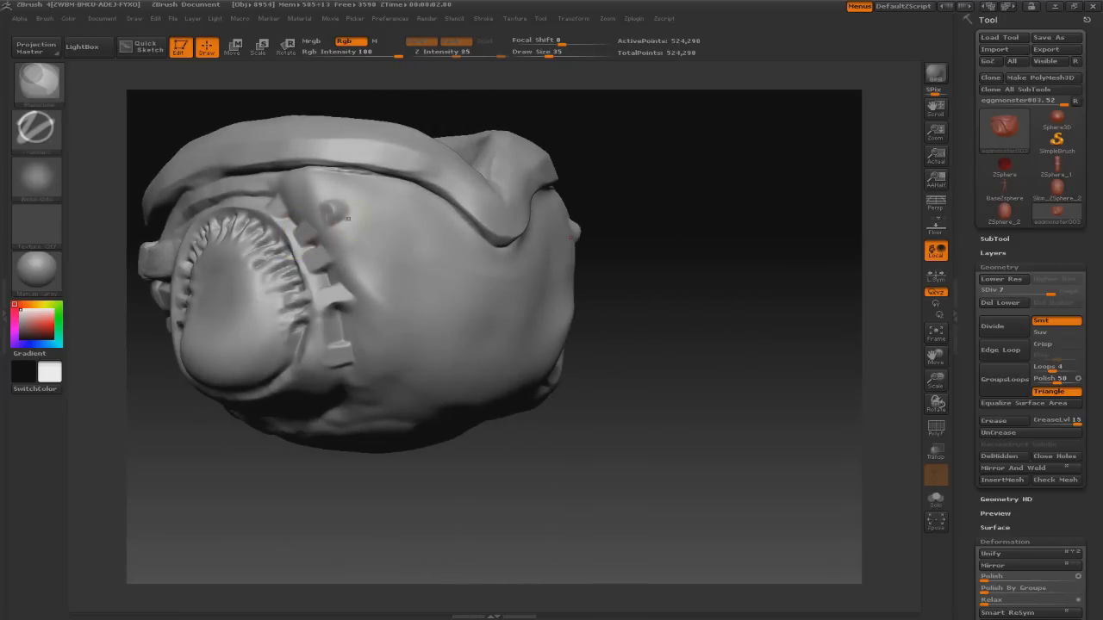
mouse_move(303, 235)
left_mouse_down("alt")
mouse_move(419, 229)
mouse_move(307, 283)
left_mouse_up("alt")
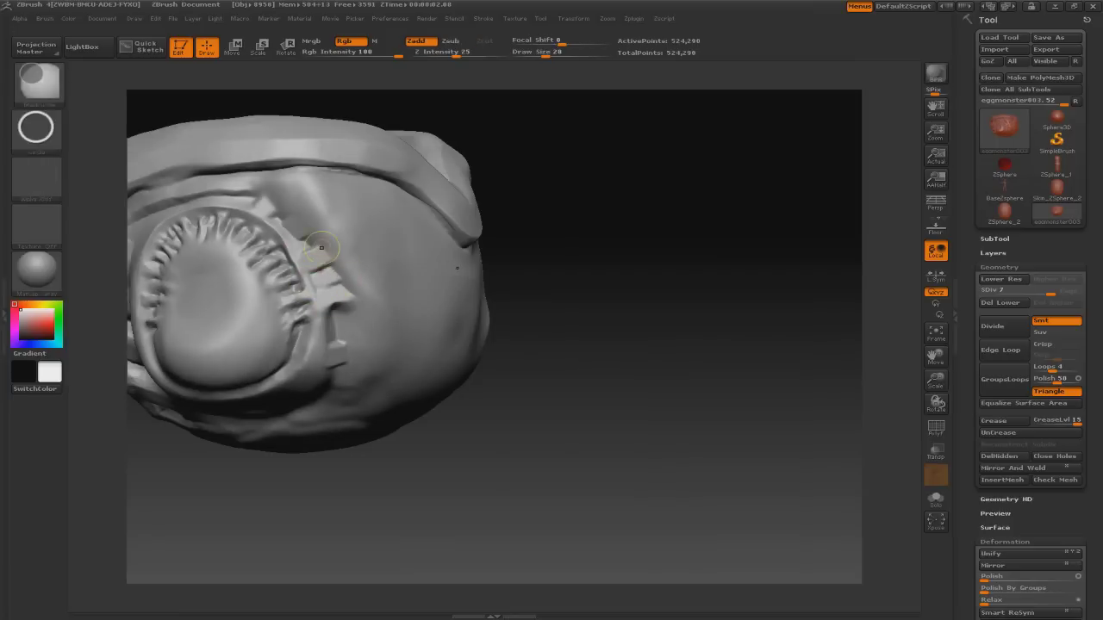
left_click_drag(655, 302, 560, 297)
- Carve sharp grooves across the ridges beside the mouth with DamStandard
left_click(36, 81)
left_click(310, 254)
mouse_move(505, 253)
left_mouse_down()
mouse_move(316, 273)
mouse_move(284, 297)
left_mouse_up()
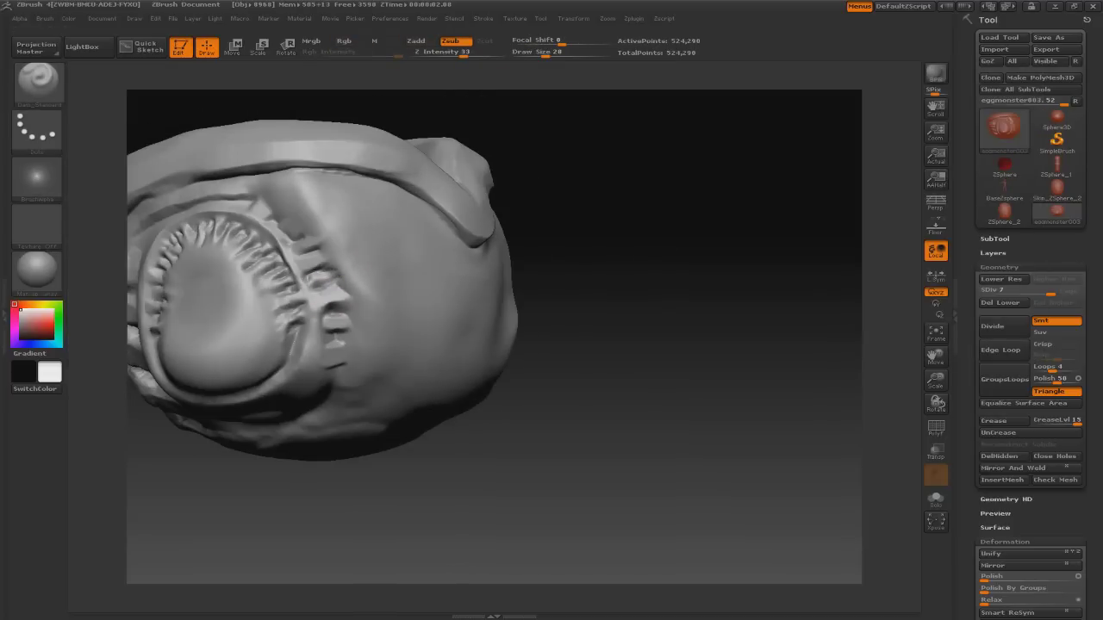
left_click_drag(355, 278, 315, 252)
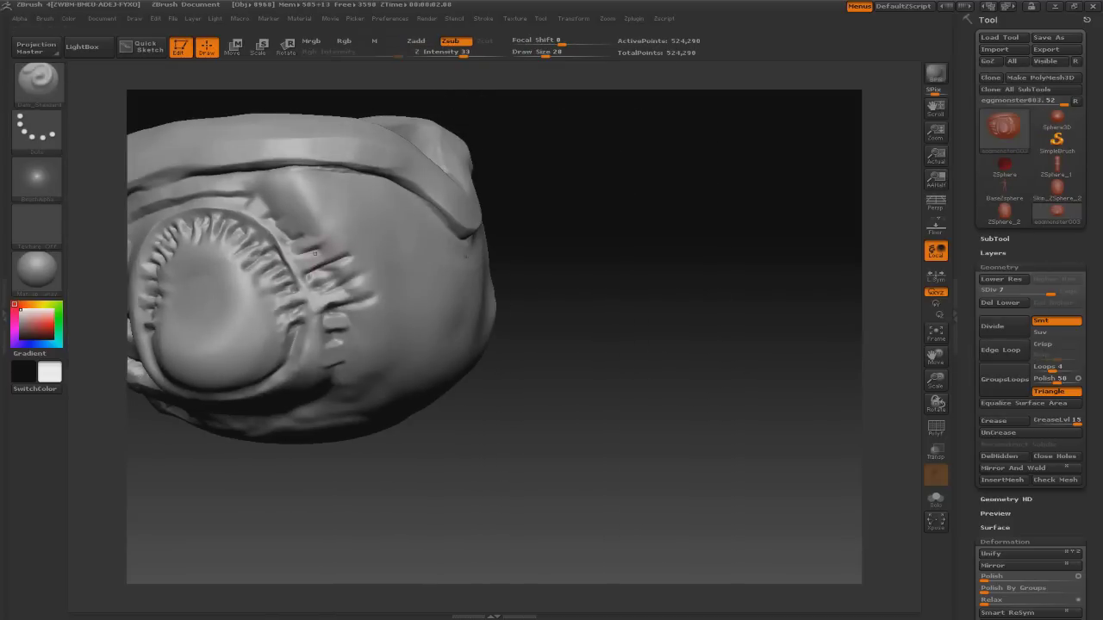
mouse_move(345, 364)
left_mouse_down()
mouse_move(372, 377)
mouse_move(345, 354)
left_mouse_up()
- Cycle through the ClayTubes, Standard and Mask brushes
key("b")
key("c")
key("t")
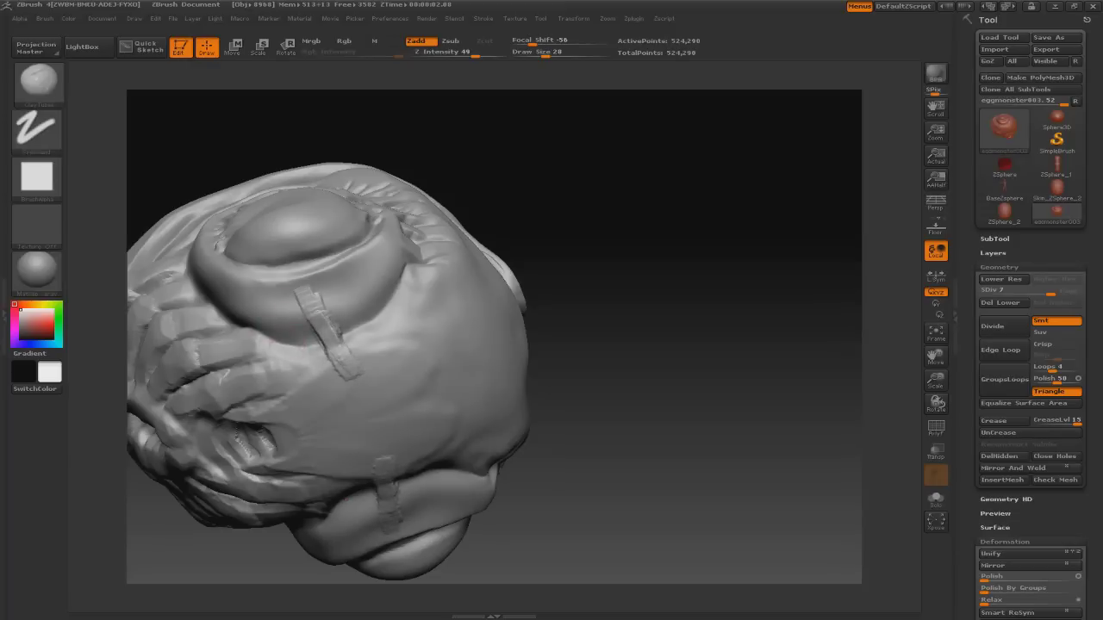
key("b")
key("s")
key("t")
left_click_drag(604, 259, 640, 187)
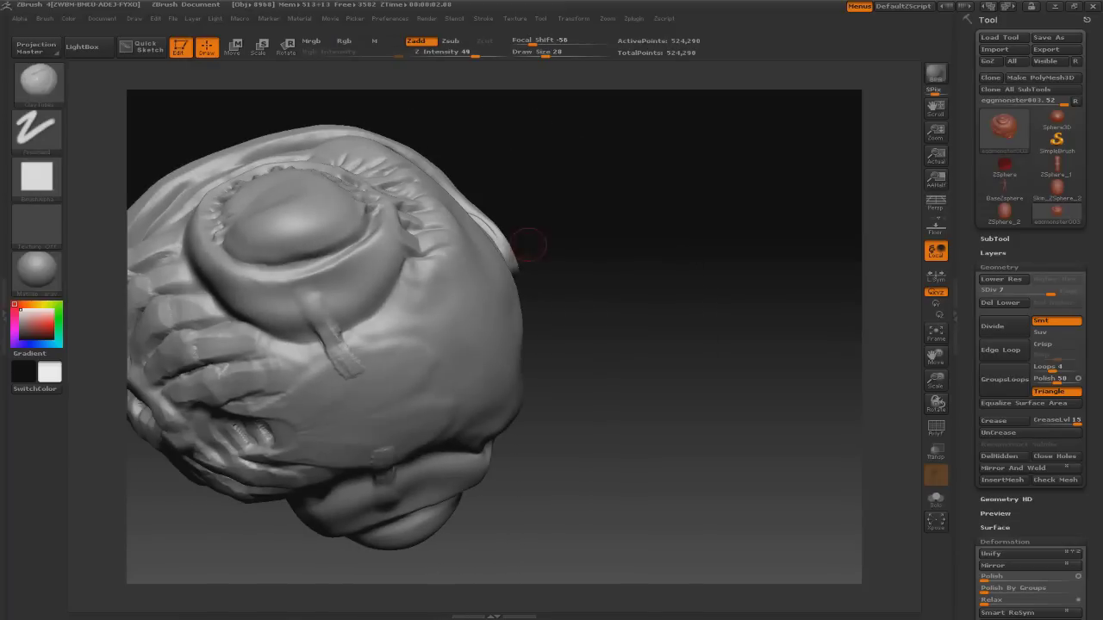
key("b")
key("m")
key("a")
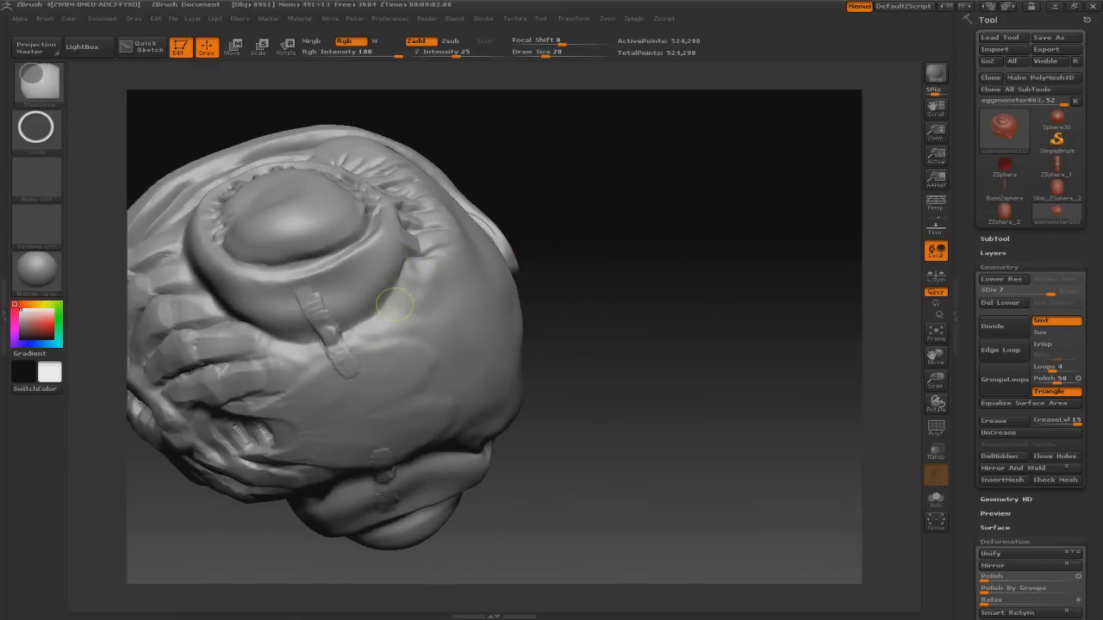
- Carve a band and a second groove below the mouth rim with DamStandard
key("b")
key("d")
key("s")
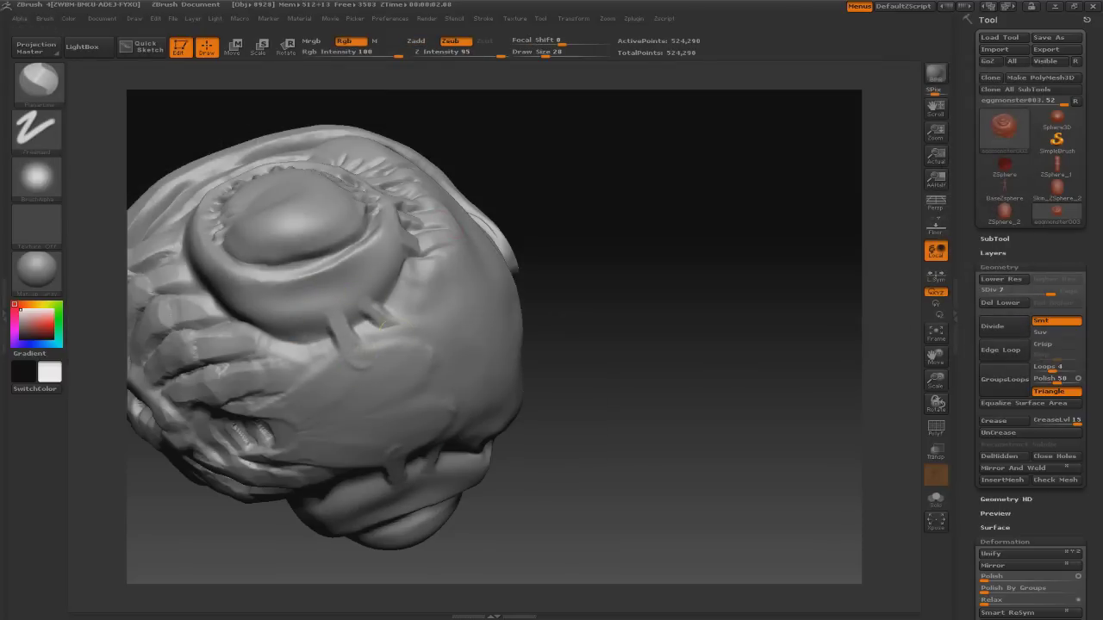
left_click_drag(362, 309, 297, 366)
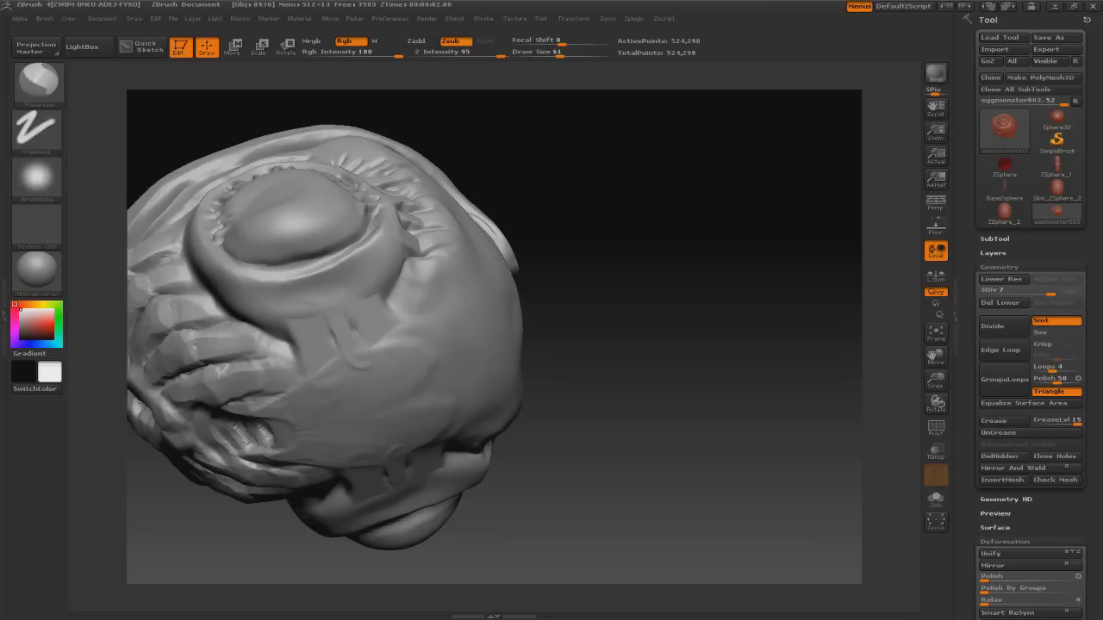
mouse_move(357, 345)
left_mouse_down()
mouse_move(377, 311)
mouse_move(371, 299)
left_mouse_up()
mouse_move(603, 258)
left_mouse_down()
mouse_move(620, 267)
mouse_move(689, 216)
mouse_move(612, 258)
mouse_move(603, 250)
left_mouse_up()
- Pick a smaller sculpting brush, view the mouth from below, and return to DamStandard
key("b")
left_click(345, 319)
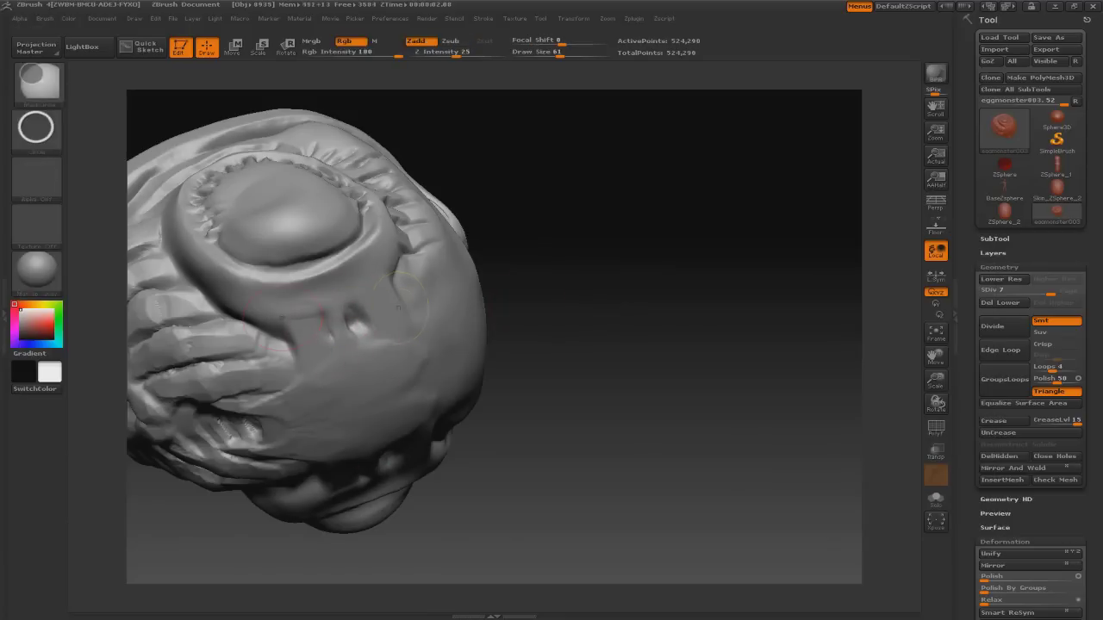
mouse_move(629, 250)
left_mouse_down()
mouse_move(534, 440)
mouse_move(370, 293)
mouse_move(395, 364)
mouse_move(315, 333)
left_mouse_up()
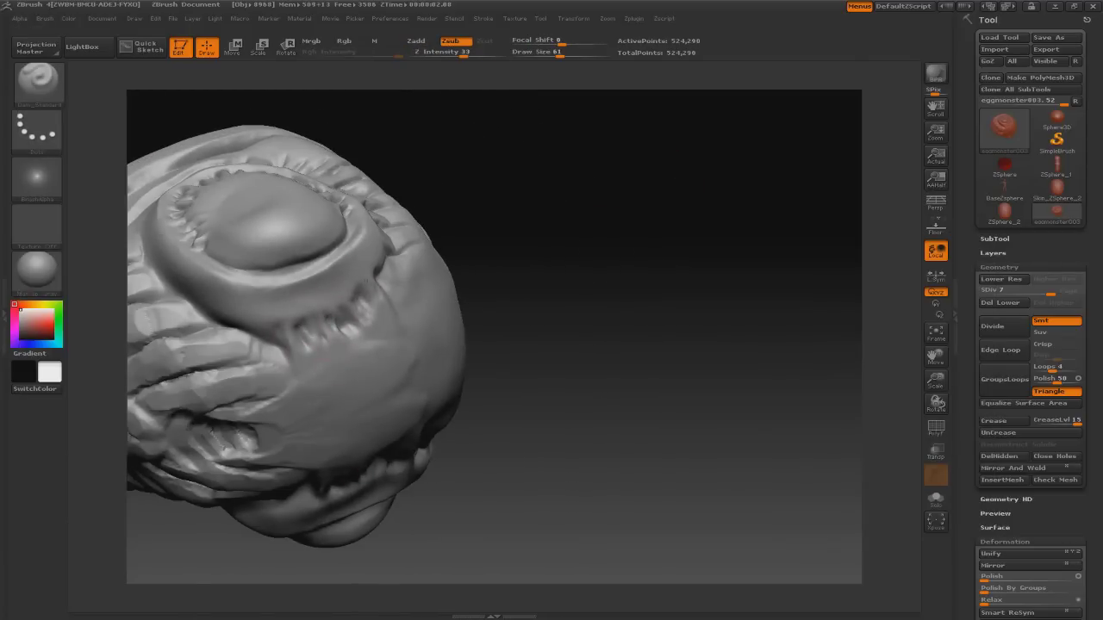
left_click_drag(314, 329, 399, 212)
key("[")
key("[")
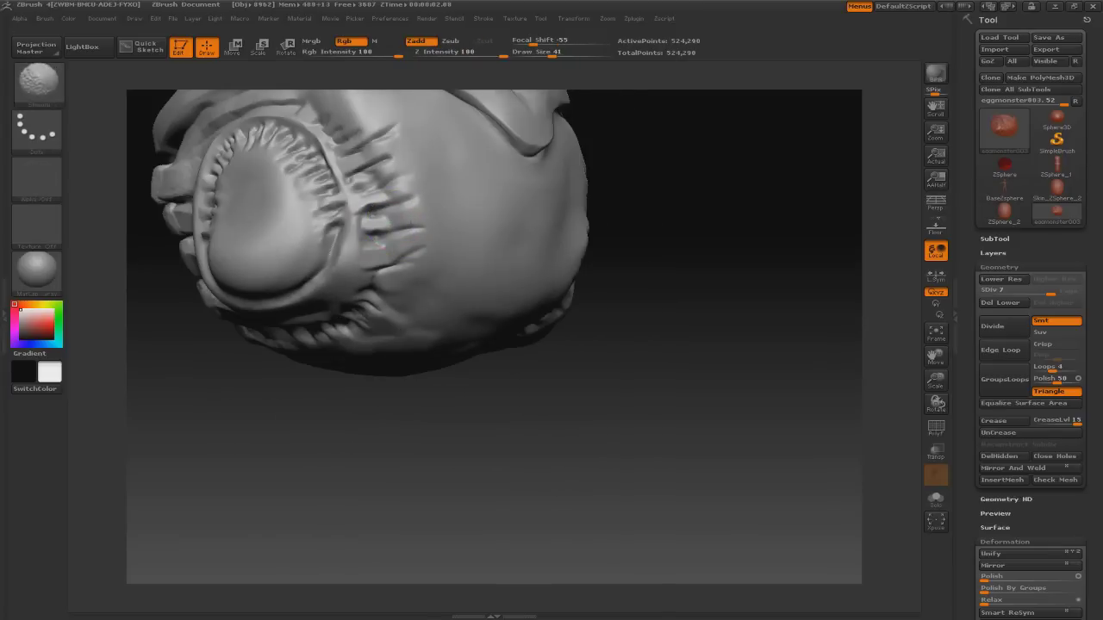
key("b")
key("s")
key("t")
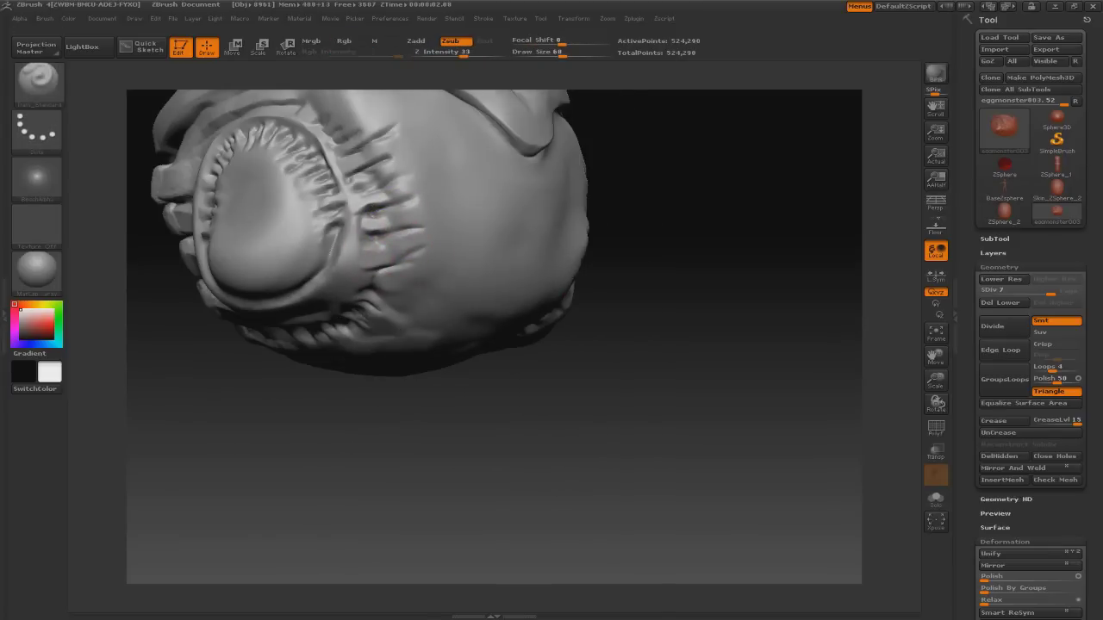
key("b")
key("d")
key("s")
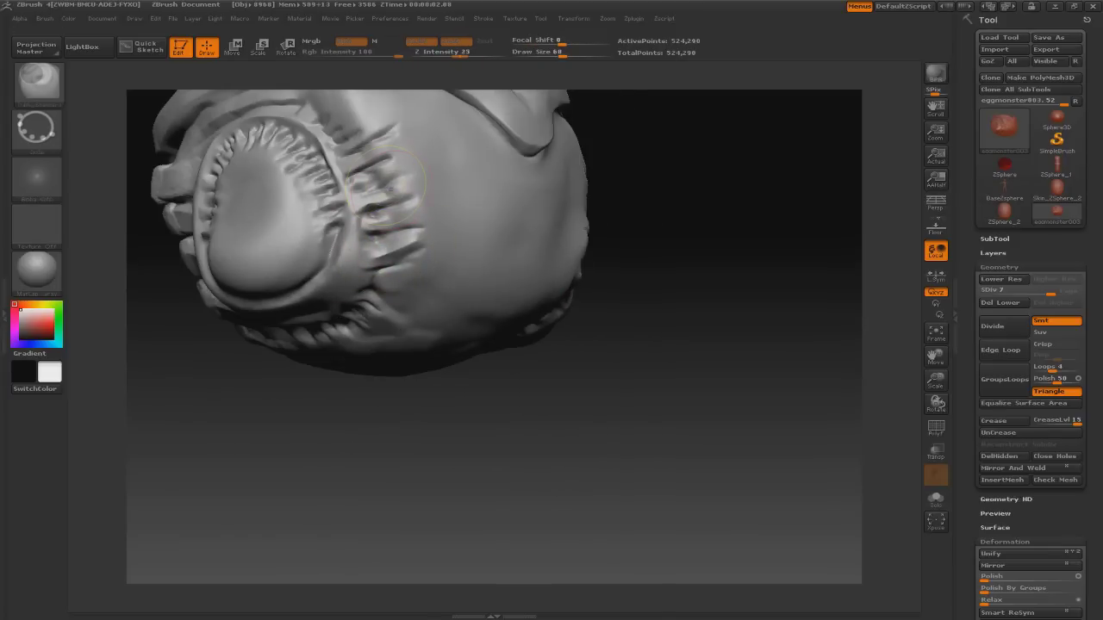
- Raise the mesh back to its highest subdivision level, SDiv 7, and frame the whole sculpt
left_click_drag(379, 194, 363, 172)
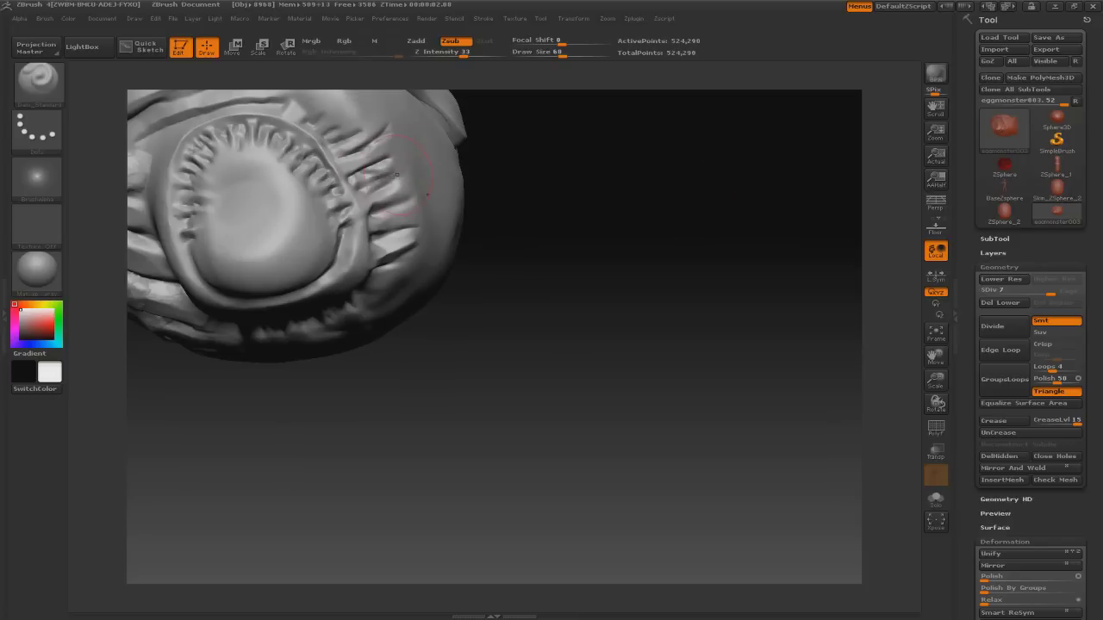
left_click_drag(386, 220, 419, 239)
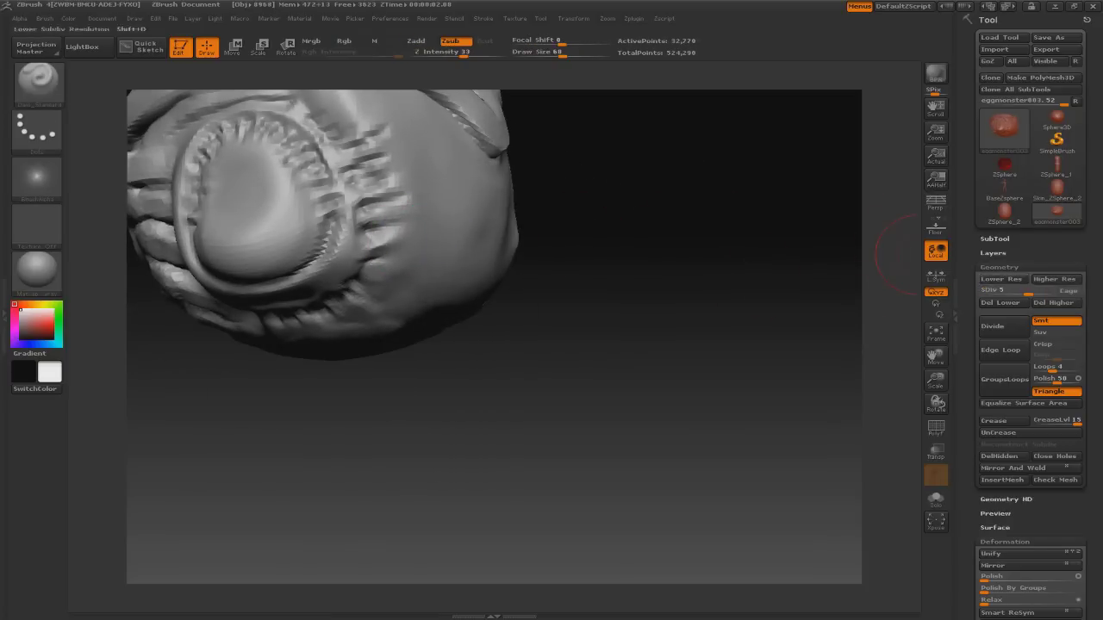
key("ctrl+d")
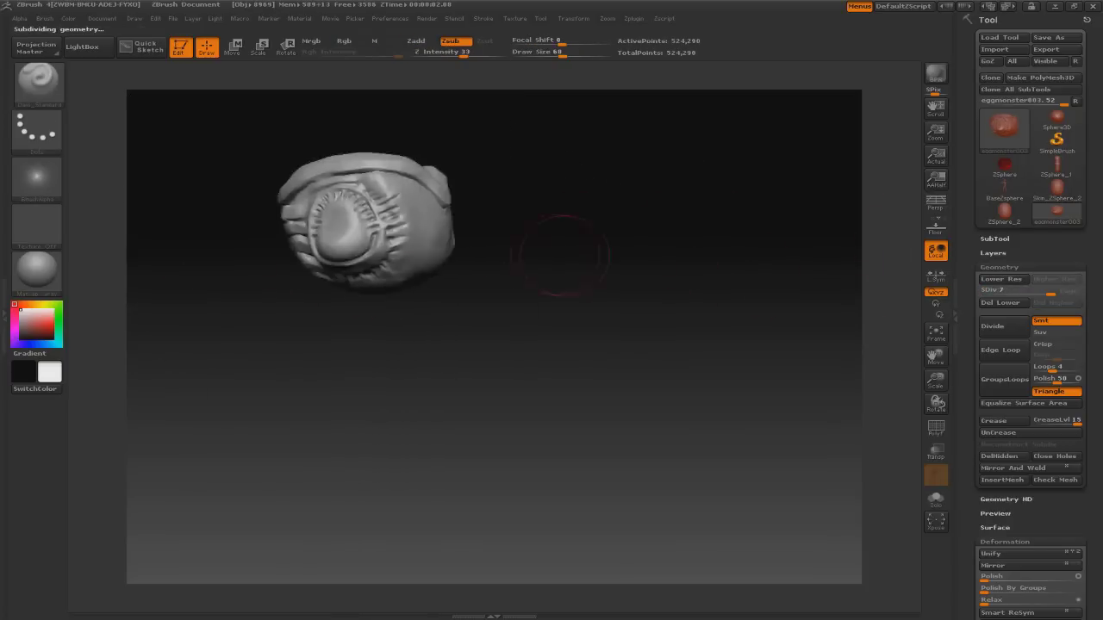
left_click_drag(561, 247, 753, 278)
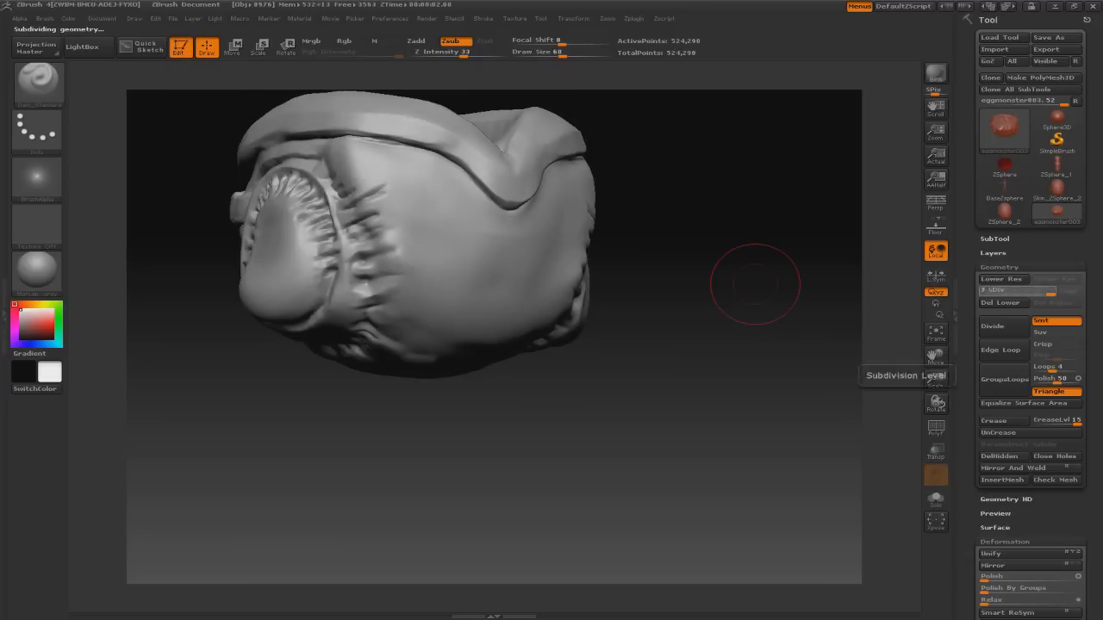
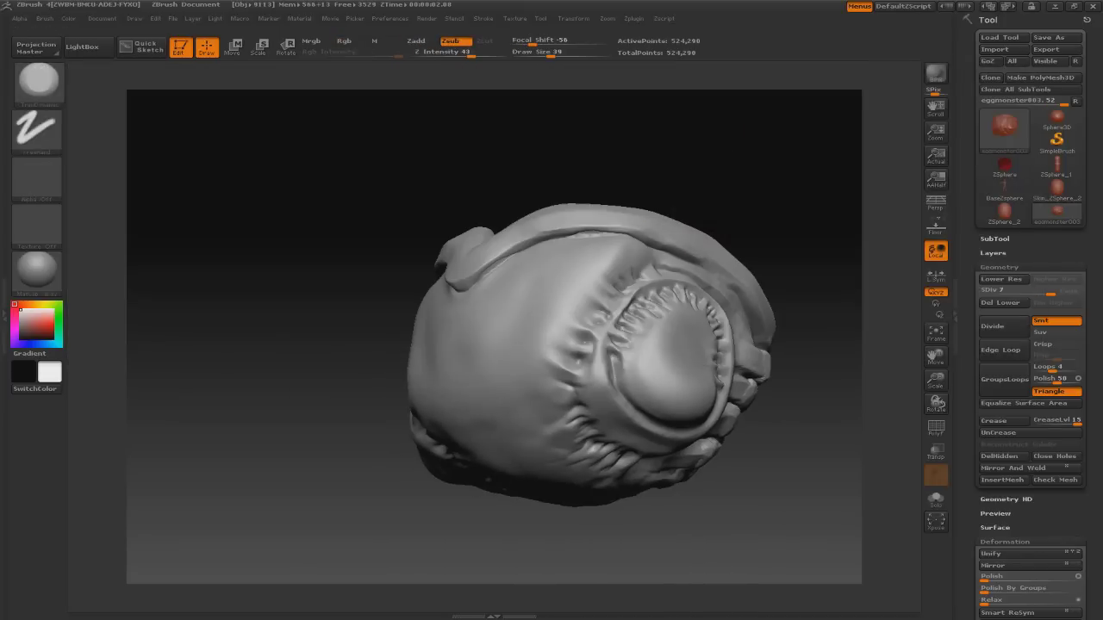
- Orbit the egg monster to see its ribbed back, then pick a subtractive freehand brush
left_click_drag(515, 248, 356, 222)
mouse_move(279, 314)
left_mouse_down()
mouse_move(385, 323)
mouse_move(490, 249)
mouse_move(472, 202)
mouse_move(560, 226)
left_mouse_up()
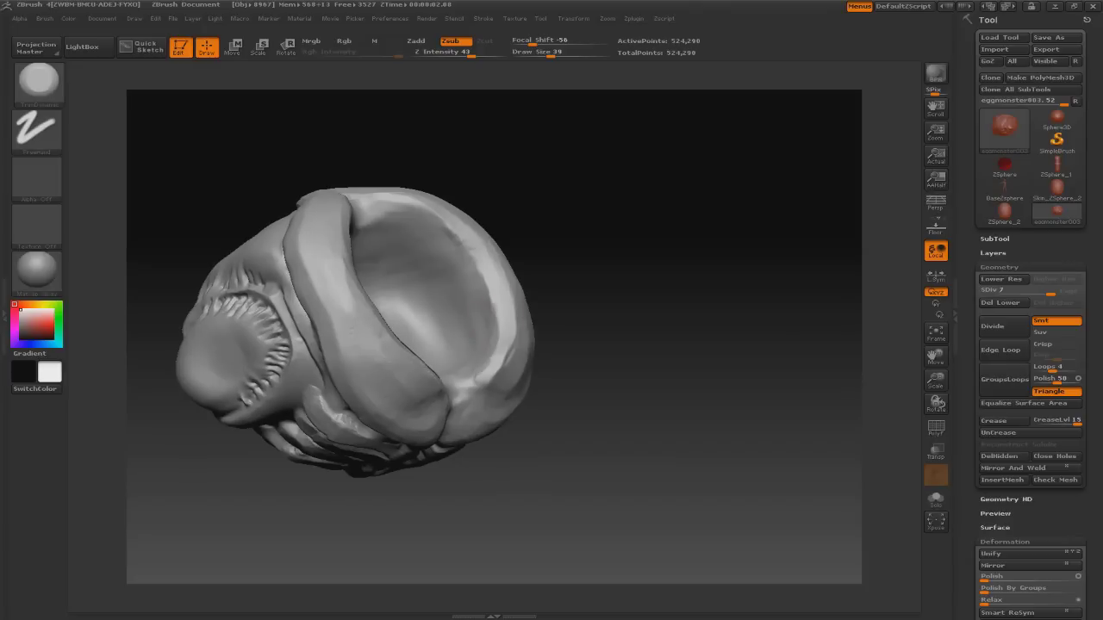
key("b")
key("t")
key("d")
left_click_drag(517, 258, 562, 407)
- Switch to a subtractive crease-carving brush and tilt to a lower frontal view of the lips
key("b")
key("s")
key("t")
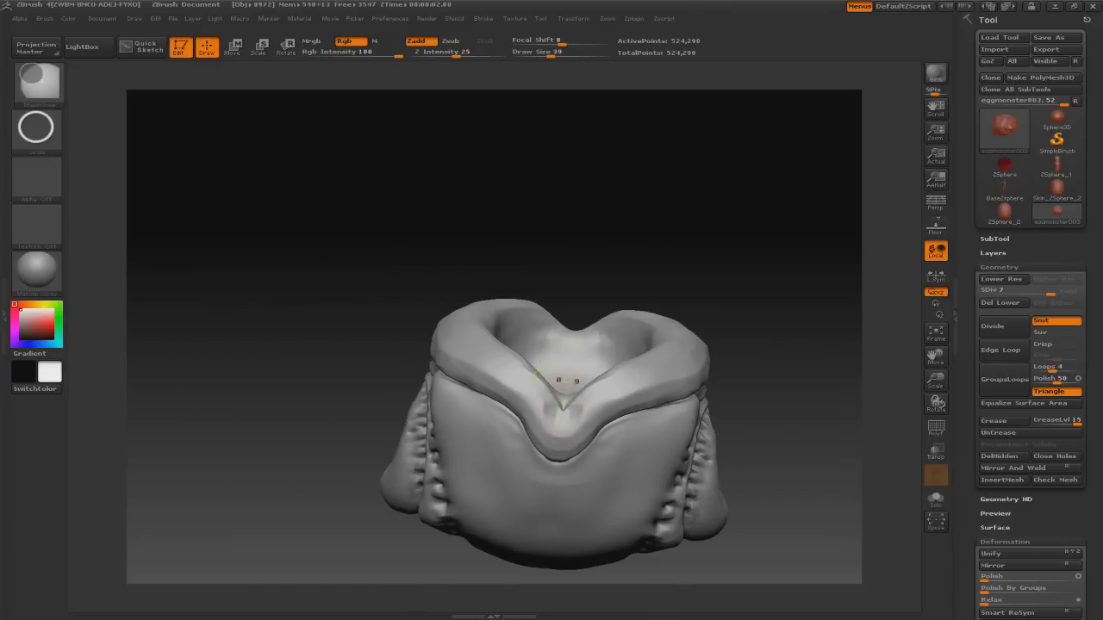
key("b")
key("c")
key("b")
key("b")
key("d")
key("s")
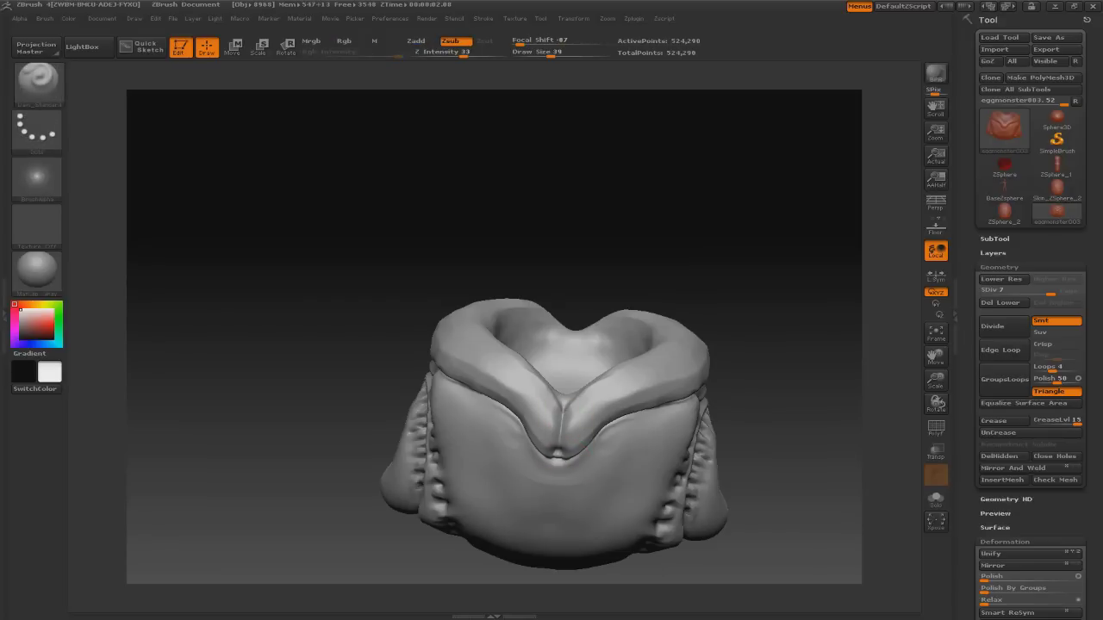
left_click_drag(558, 454, 562, 405)
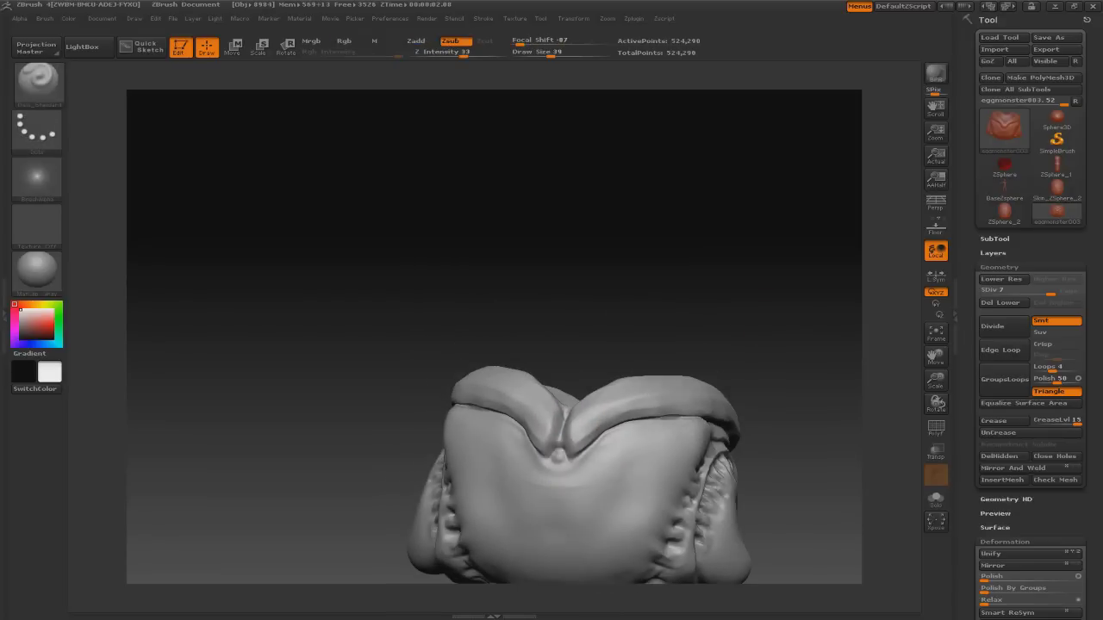
mouse_move(560, 480)
left_mouse_down()
mouse_move(561, 469)
mouse_move(563, 482)
left_mouse_up()
- Carve creases along the lip ridge while turning the mouth into view, then open the brush library
key("b")
key("c")
key("b")
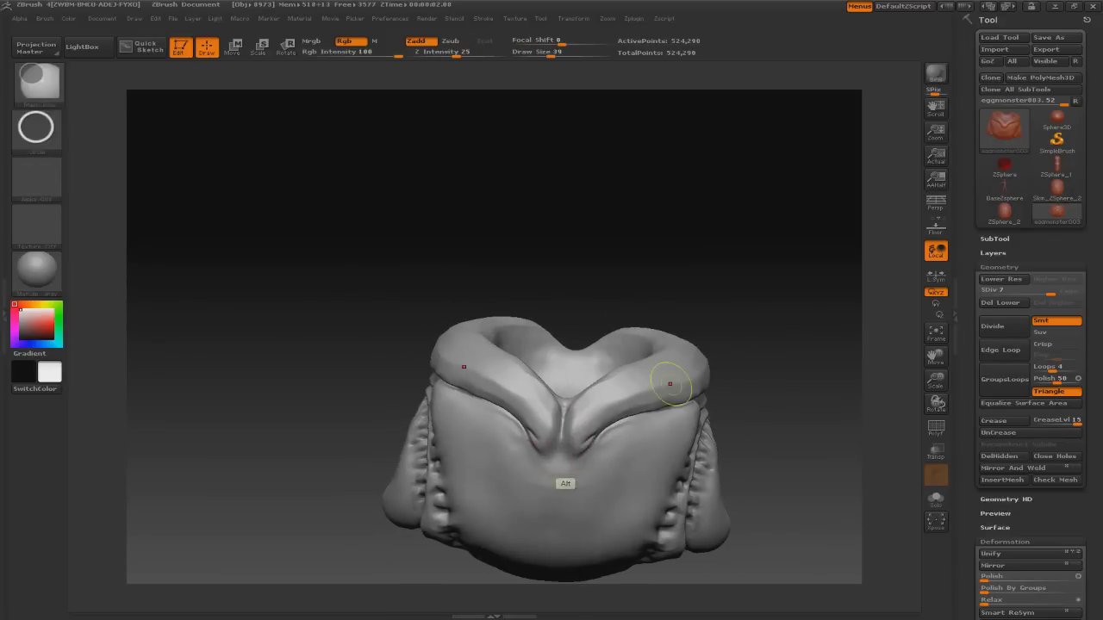
left_click_drag(665, 382, 655, 362)
mouse_move(540, 413)
left_mouse_down()
mouse_move(543, 379)
mouse_move(540, 391)
left_mouse_up()
left_click(60, 84)
left_click(793, 125)
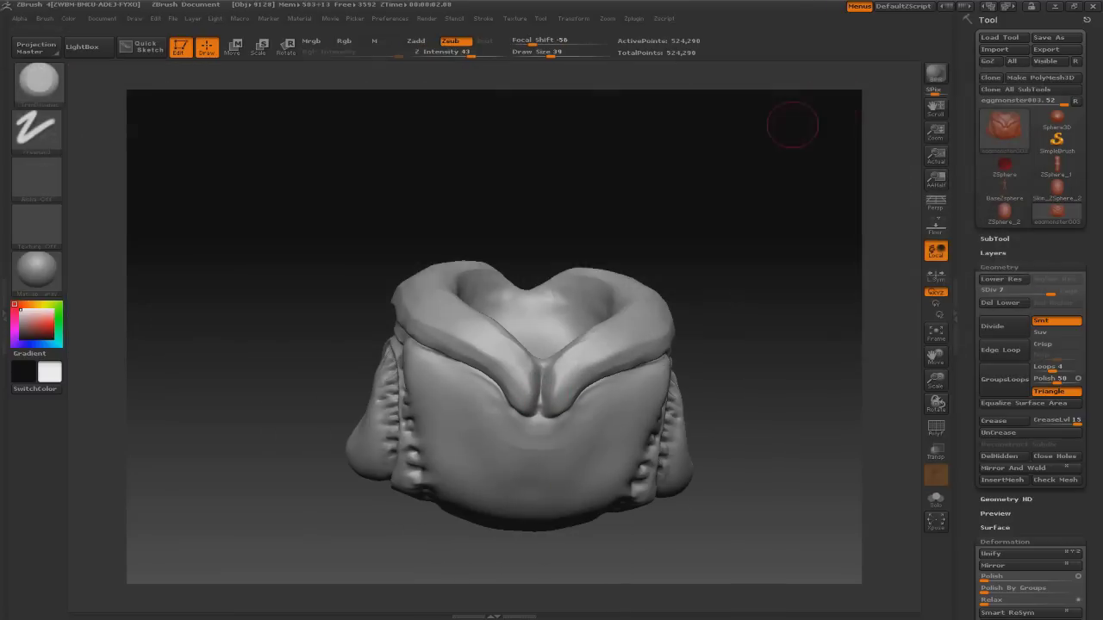
mouse_move(585, 410)
left_mouse_down()
mouse_move(525, 398)
mouse_move(455, 414)
left_mouse_up()
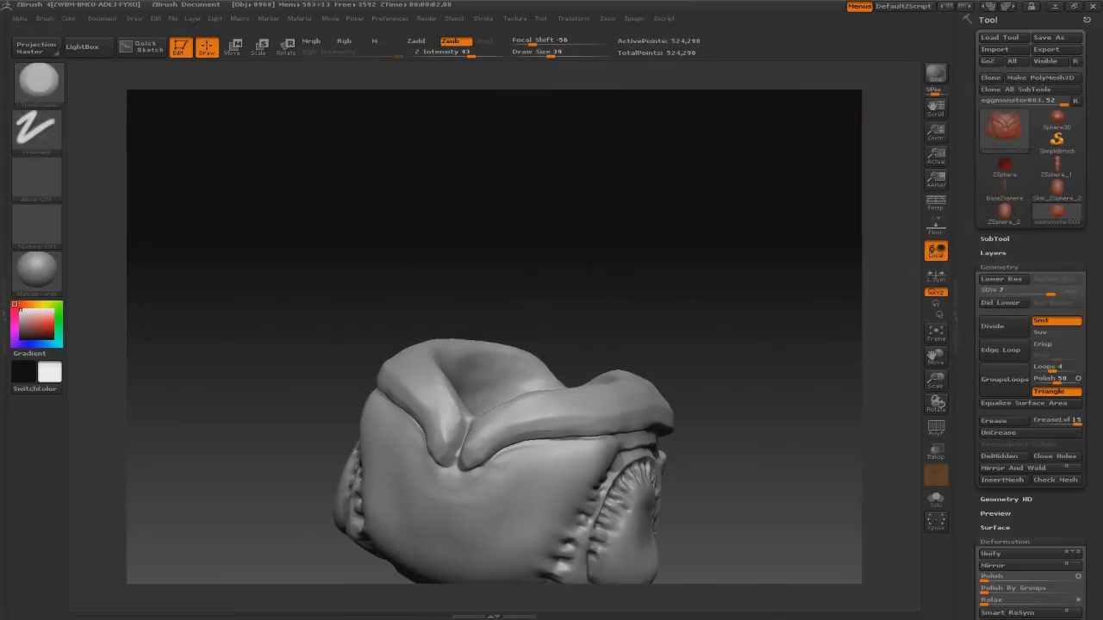
left_click_drag(494, 356, 495, 327)
left_click(38, 82)
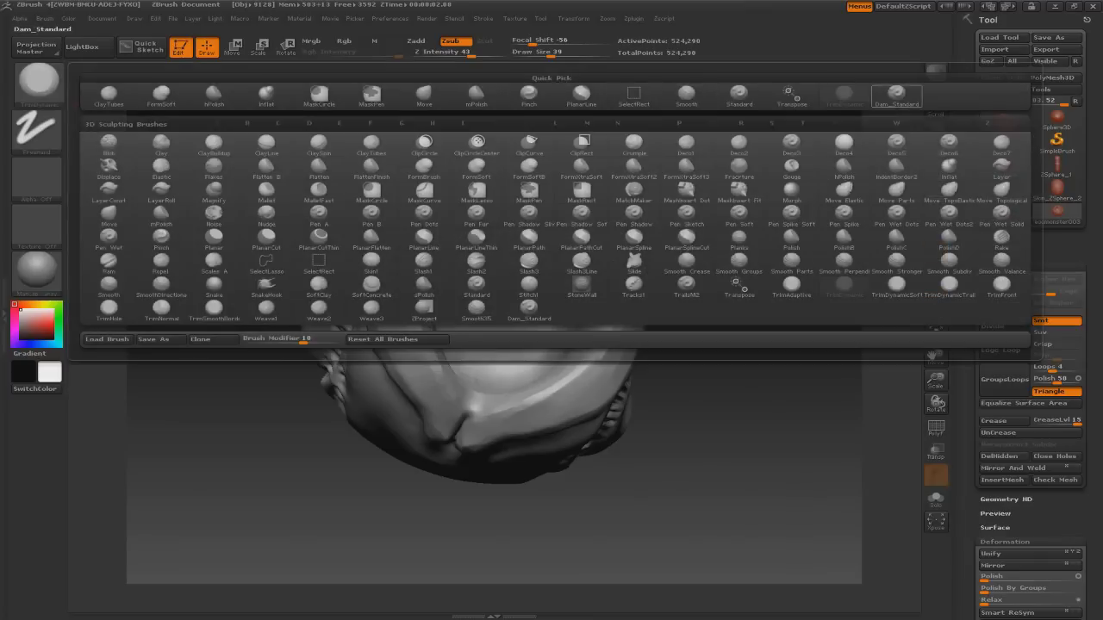
- Pick a dots-stroke additive brush and mask around the mouth rim while orbiting
left_click(477, 295)
mouse_move(465, 384)
left_mouse_down()
mouse_move(371, 387)
mouse_move(403, 438)
left_mouse_up()
key("ctrl")
key("ctrl")
mouse_move(569, 217)
left_mouse_down()
mouse_move(492, 222)
mouse_move(569, 214)
mouse_move(525, 267)
mouse_move(411, 357)
mouse_move(508, 388)
mouse_move(560, 473)
left_mouse_up()
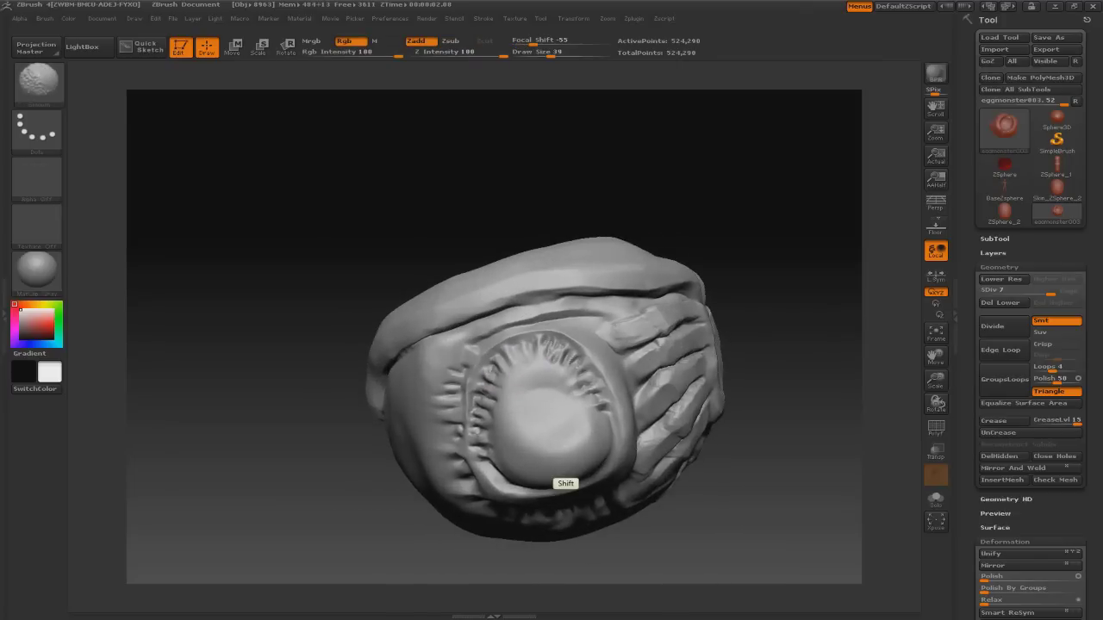
left_click_drag(538, 351, 82, 103)
- Switch to a plain freehand brush and stroke the teeth ring from front, underside and side views
key("b")
key("t")
key("d")
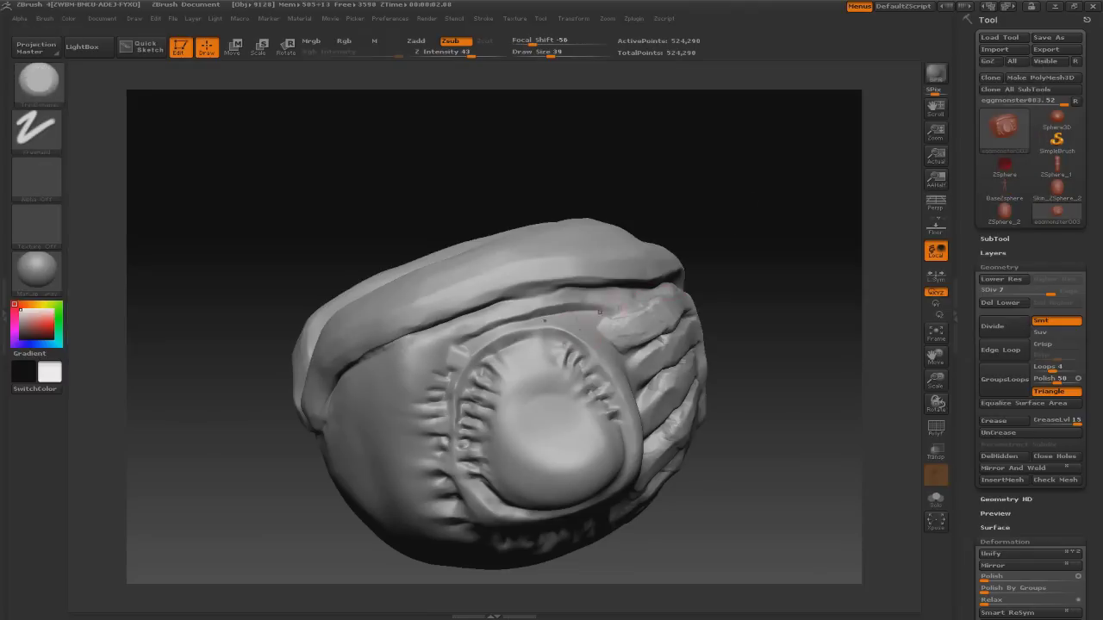
left_click_drag(559, 411, 564, 485)
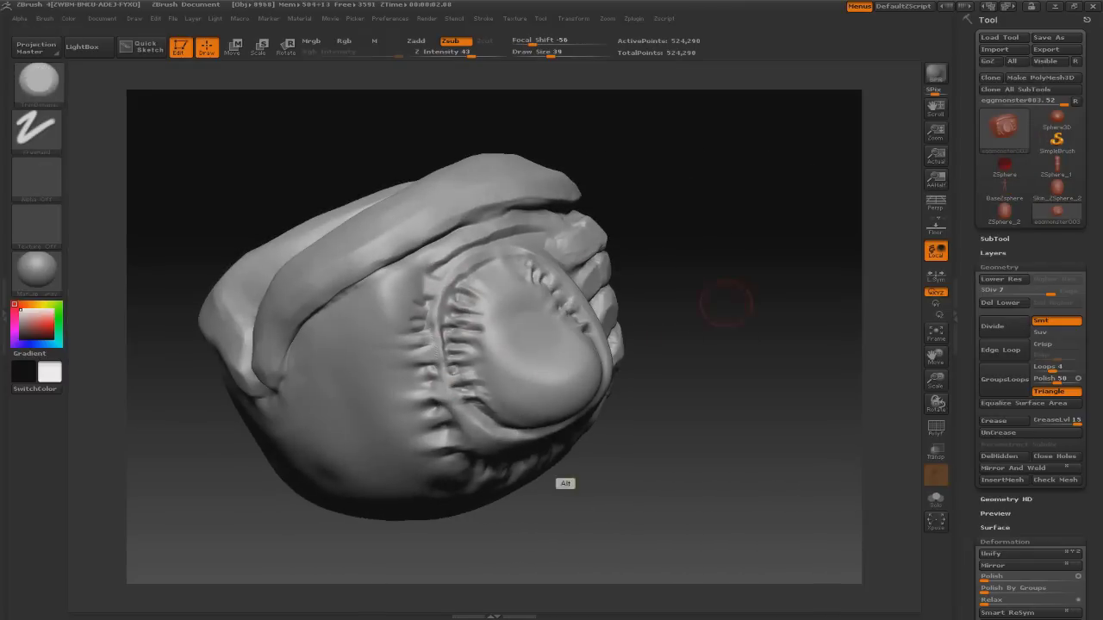
mouse_move(565, 483)
left_mouse_down()
mouse_move(534, 448)
mouse_move(566, 484)
mouse_move(542, 457)
mouse_move(585, 387)
mouse_move(611, 307)
mouse_move(655, 319)
mouse_move(629, 276)
mouse_move(637, 327)
mouse_move(663, 353)
mouse_move(668, 310)
mouse_move(741, 345)
mouse_move(724, 311)
mouse_move(689, 285)
left_mouse_up()
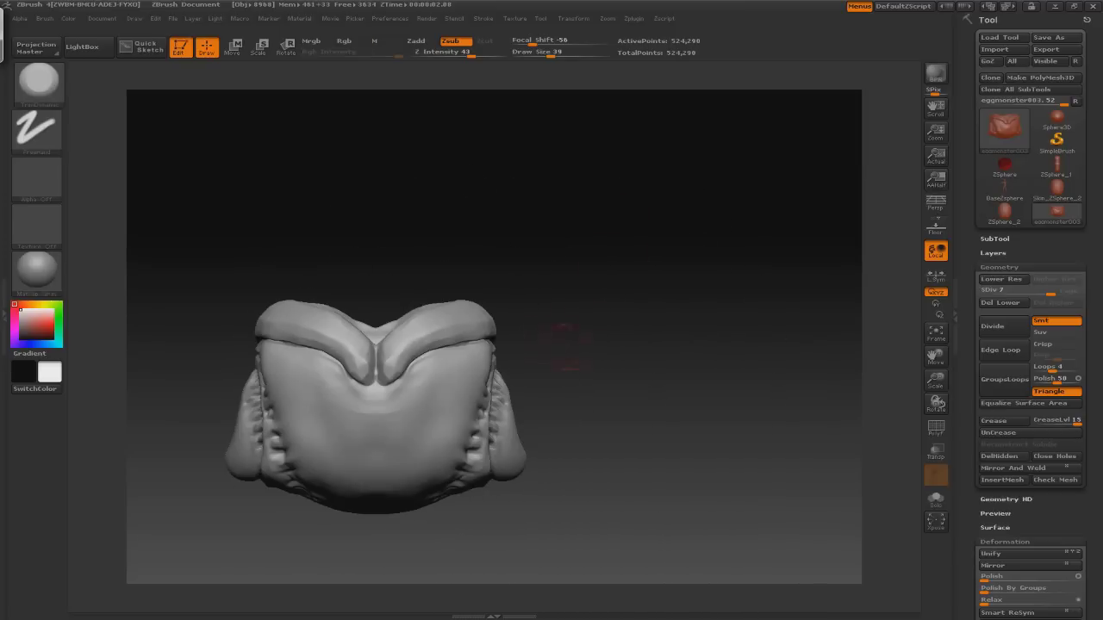
mouse_move(565, 346)
left_mouse_down()
mouse_move(667, 268)
mouse_move(688, 274)
left_mouse_up()
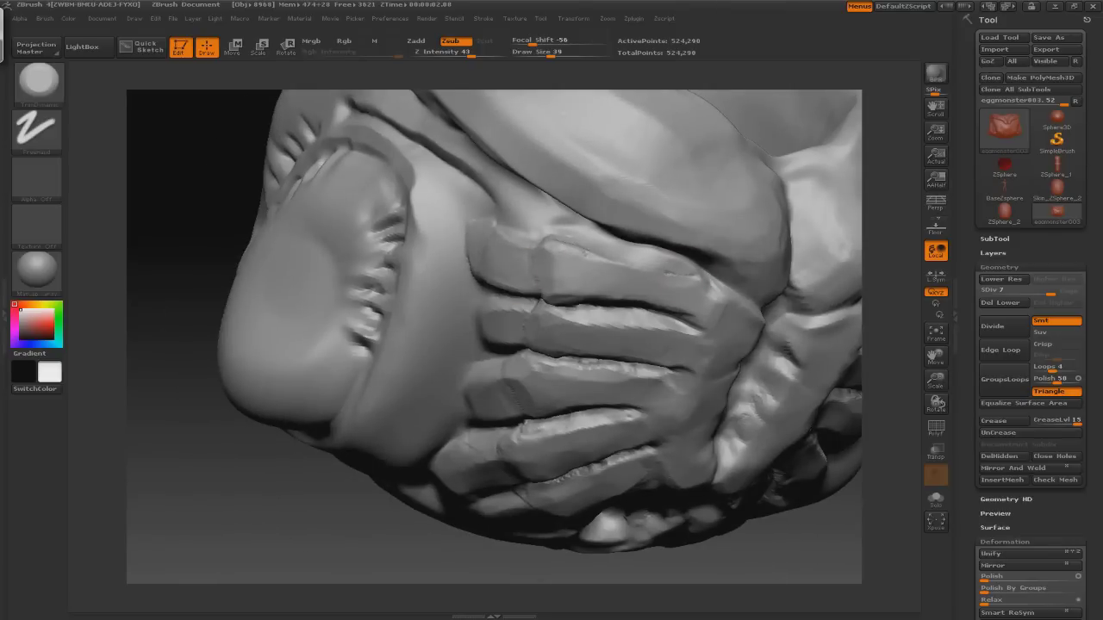
left_click_drag(688, 274, 336, 402)
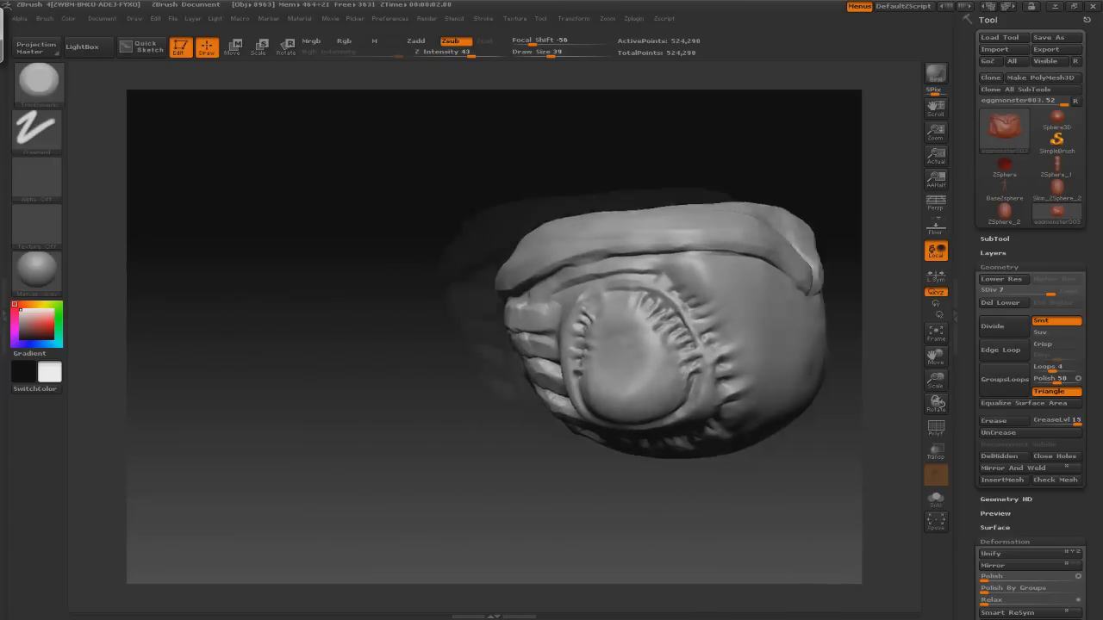
left_click_drag(551, 345, 435, 349)
mouse_move(367, 366)
left_mouse_down()
mouse_move(405, 370)
mouse_move(345, 354)
mouse_move(546, 353)
left_mouse_up()
- Choose a surface-pulling brush from the library and shrink the brush size to 20
key("b")
left_click(532, 364)
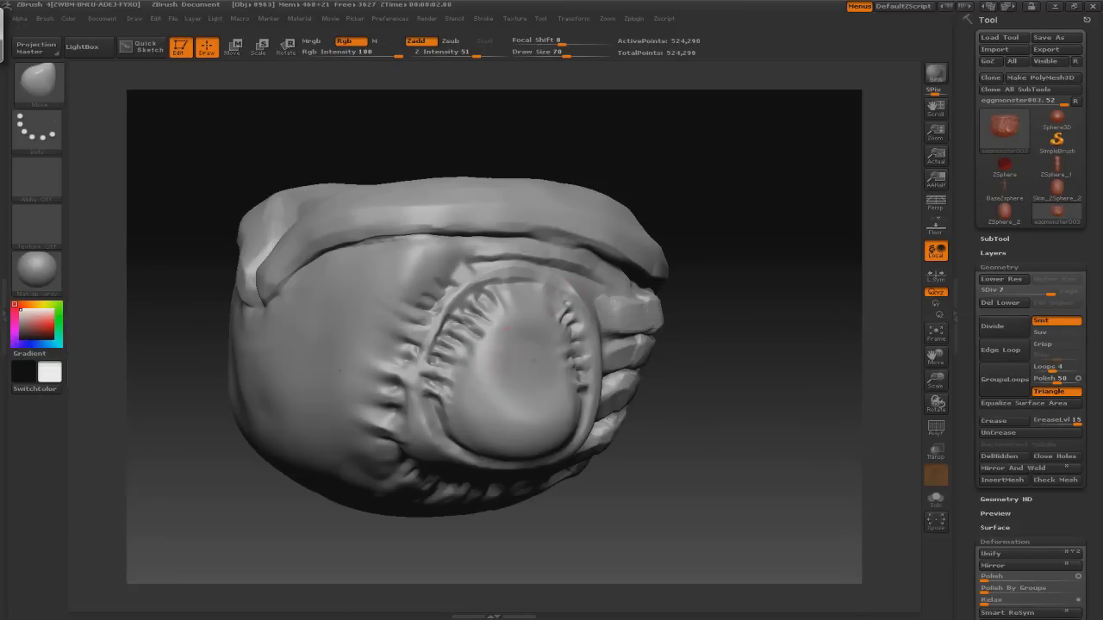
mouse_move(511, 383)
left_mouse_down()
mouse_move(483, 370)
mouse_move(517, 405)
mouse_move(551, 379)
mouse_move(537, 374)
left_mouse_up()
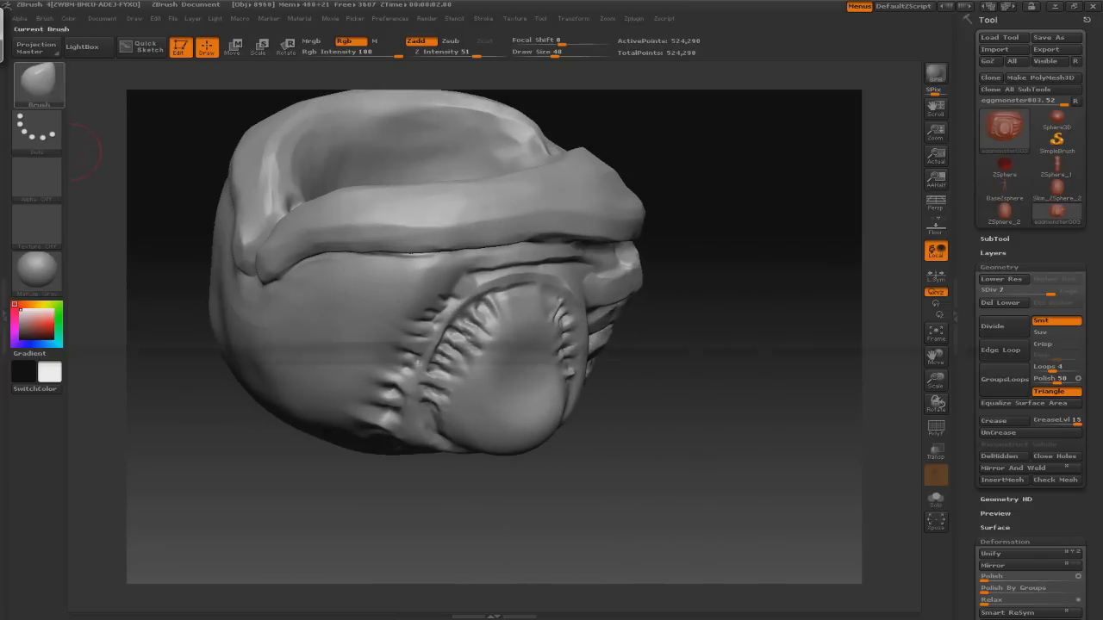
key("[")
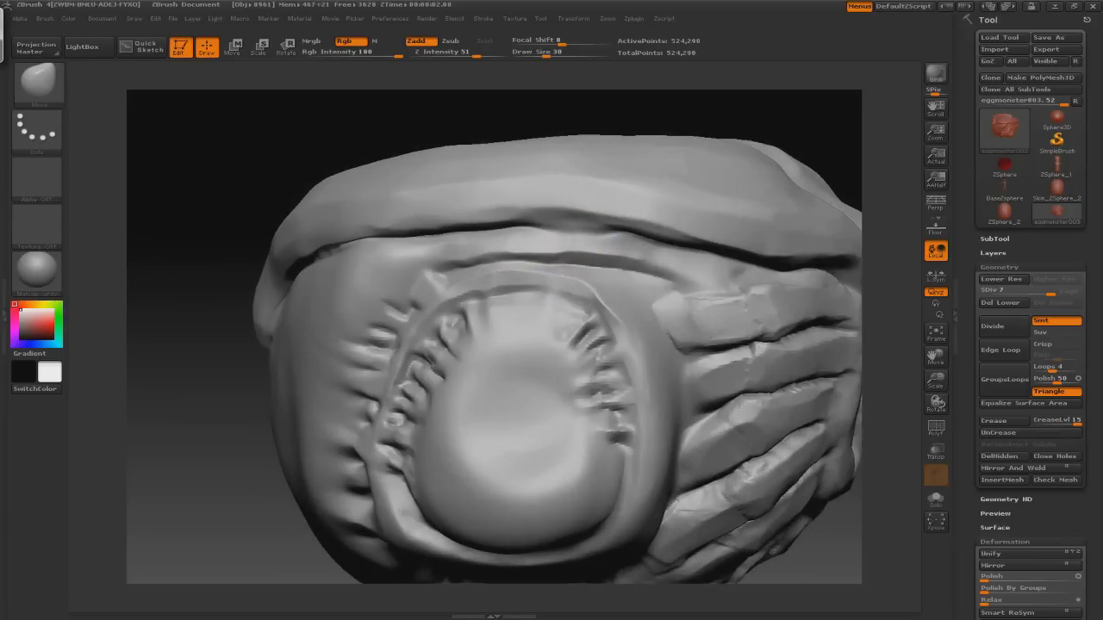
- Cycle through the Standard, Move and a gentler low-intensity brush for mouth detailing
key("b")
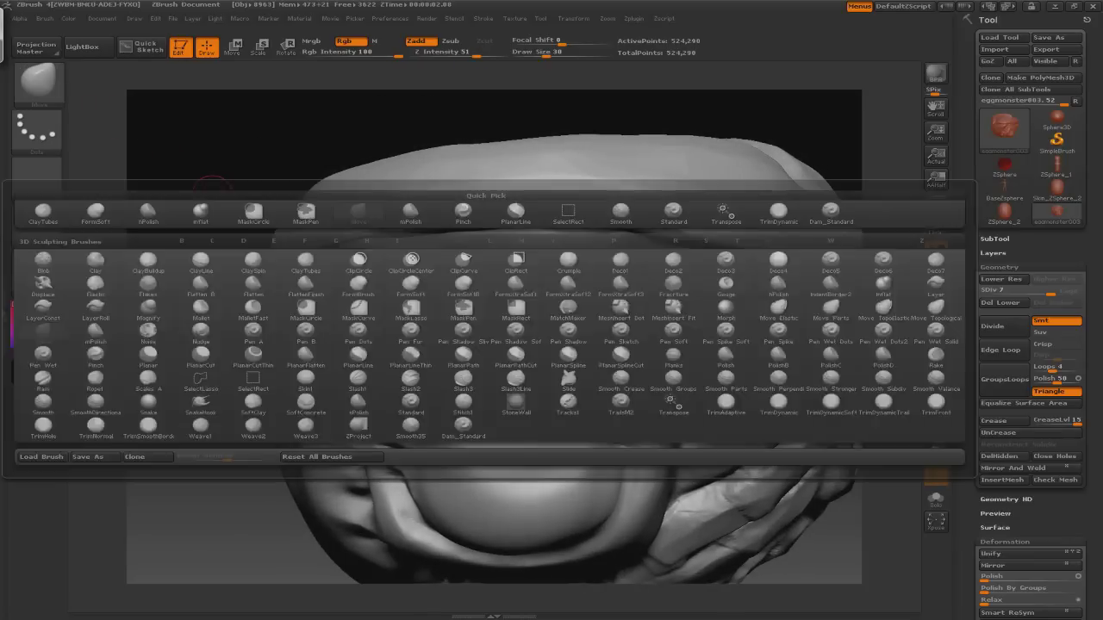
key("s")
key("t")
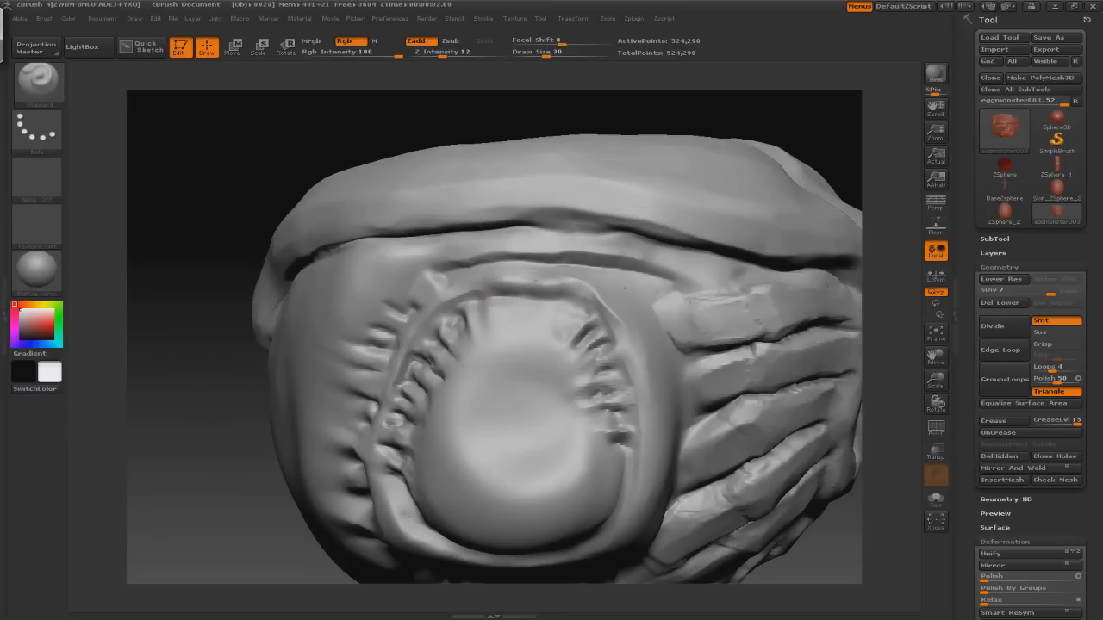
key("b")
key("m")
key("v")
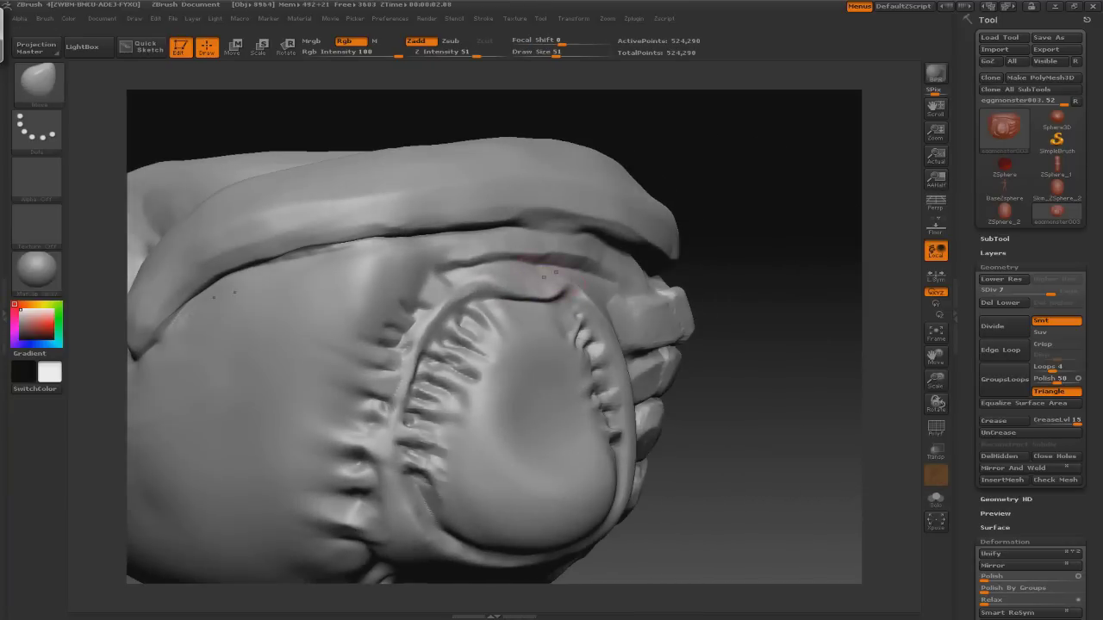
key("b")
key("c")
key("b")
key("b")
key("d")
key("a")
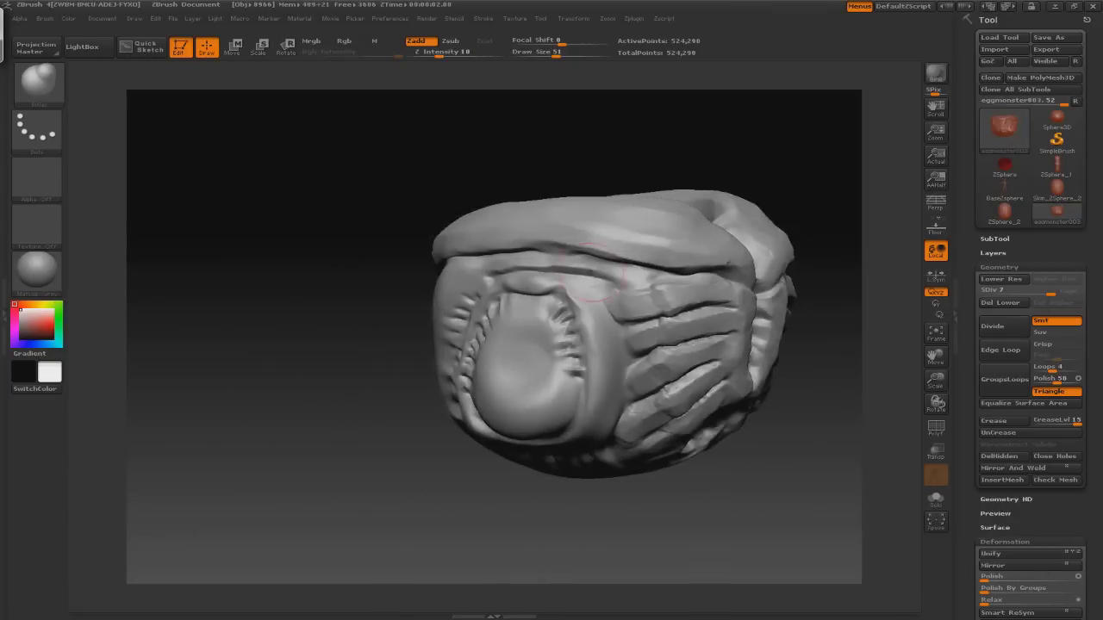
key("b")
- Detail inside the mouth with a small subtractive brush, then start saving the ZTool
key("d")
key("s")
mouse_move(216, 345)
left_mouse_down()
mouse_move(285, 345)
mouse_move(216, 285)
mouse_move(216, 224)
left_mouse_up()
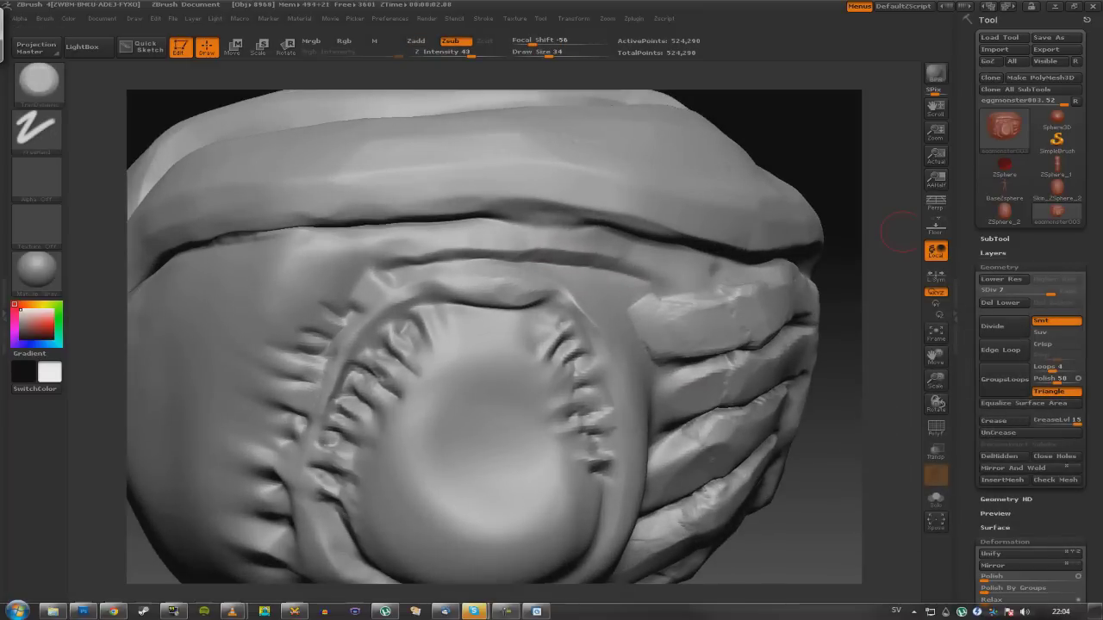
mouse_move(780, 138)
left_mouse_down()
mouse_move(819, 134)
mouse_move(651, 287)
mouse_move(676, 303)
left_mouse_up()
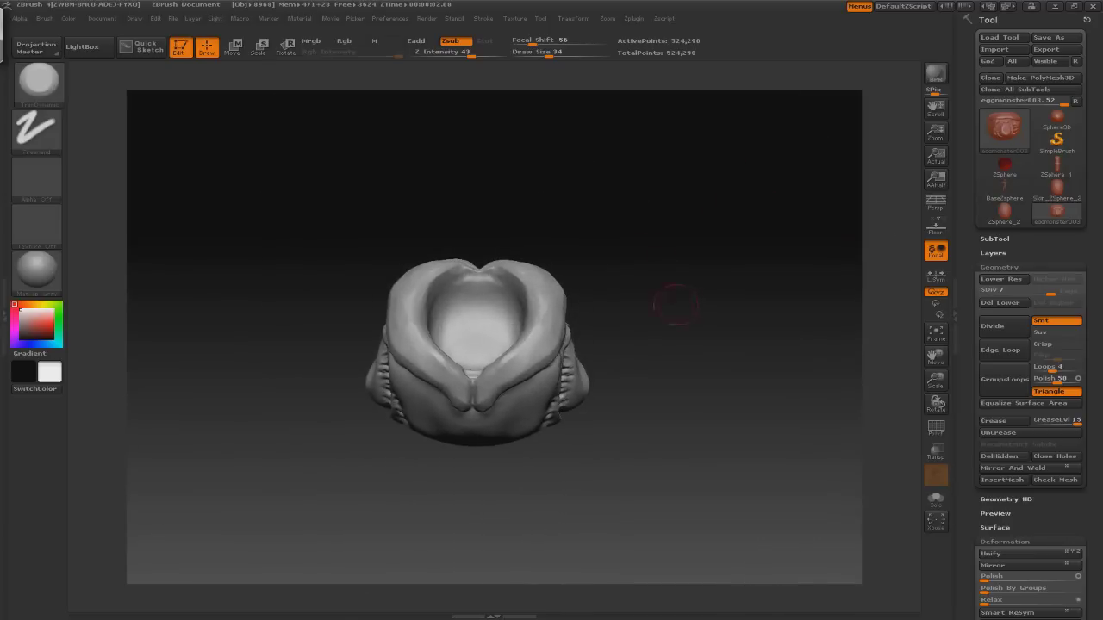
left_click(1048, 38)
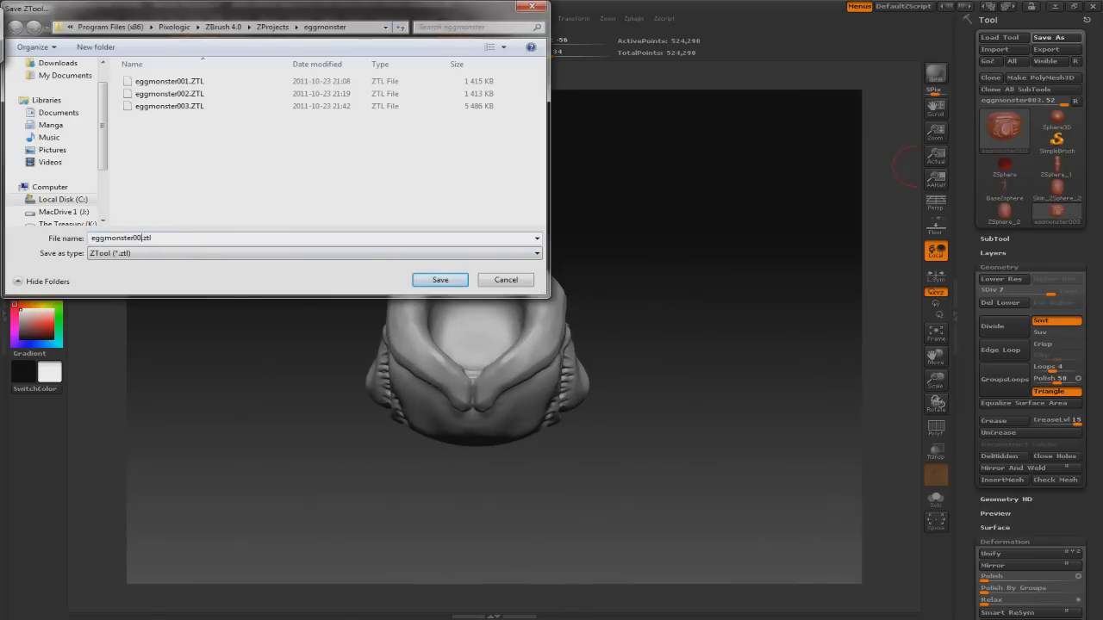
- Save the sculpt as eggmonster004 and return to it after selecting Sphere3D
type("4")
key("Return")
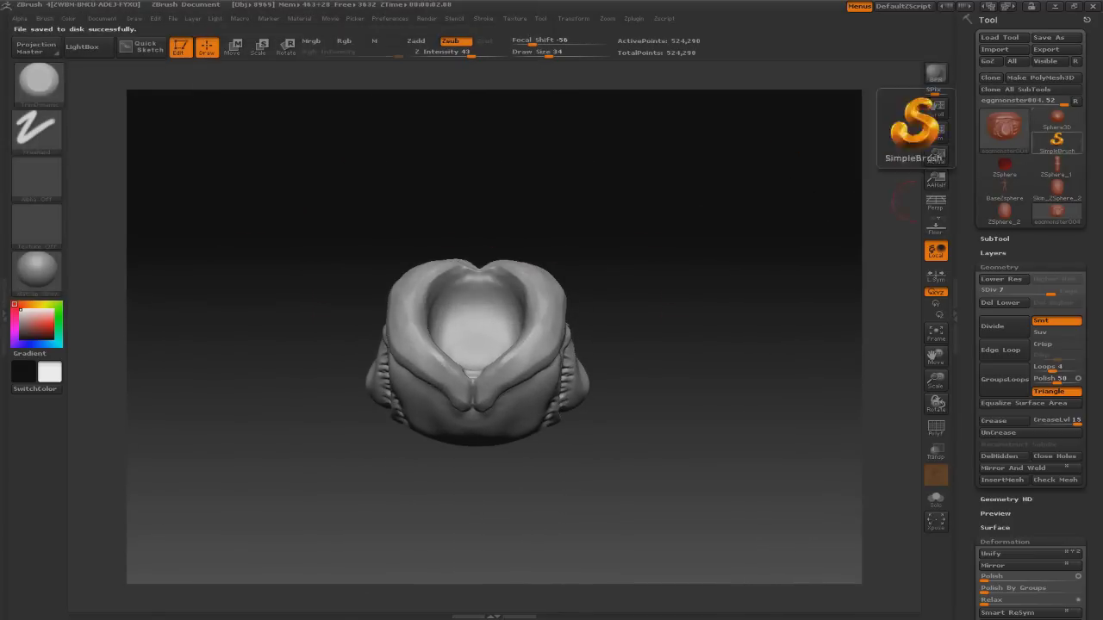
left_click(1057, 118)
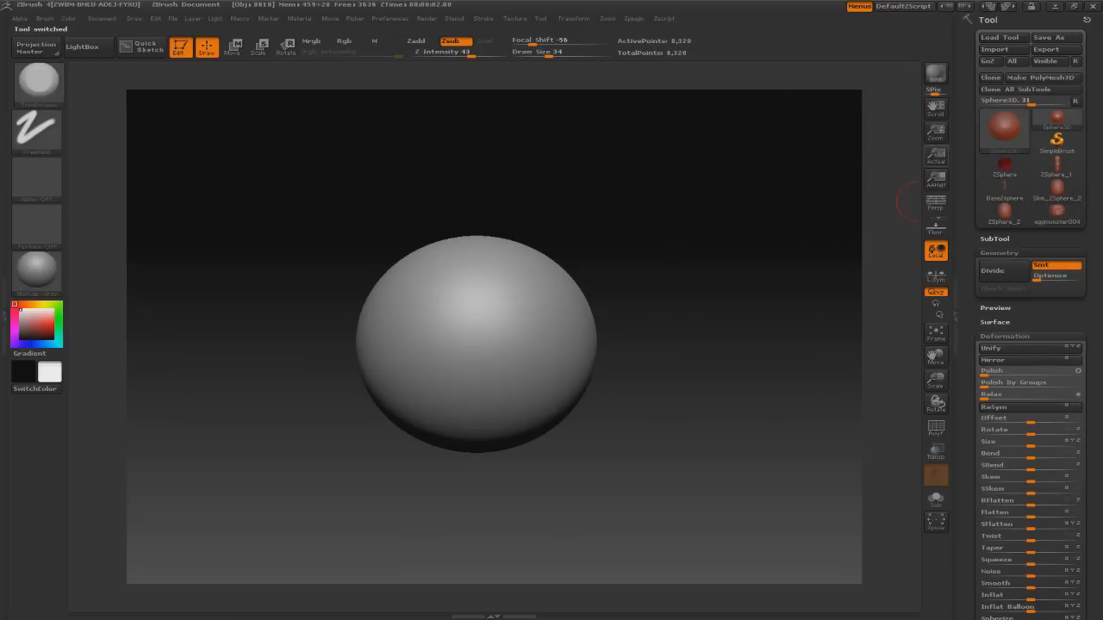
left_click(1056, 214)
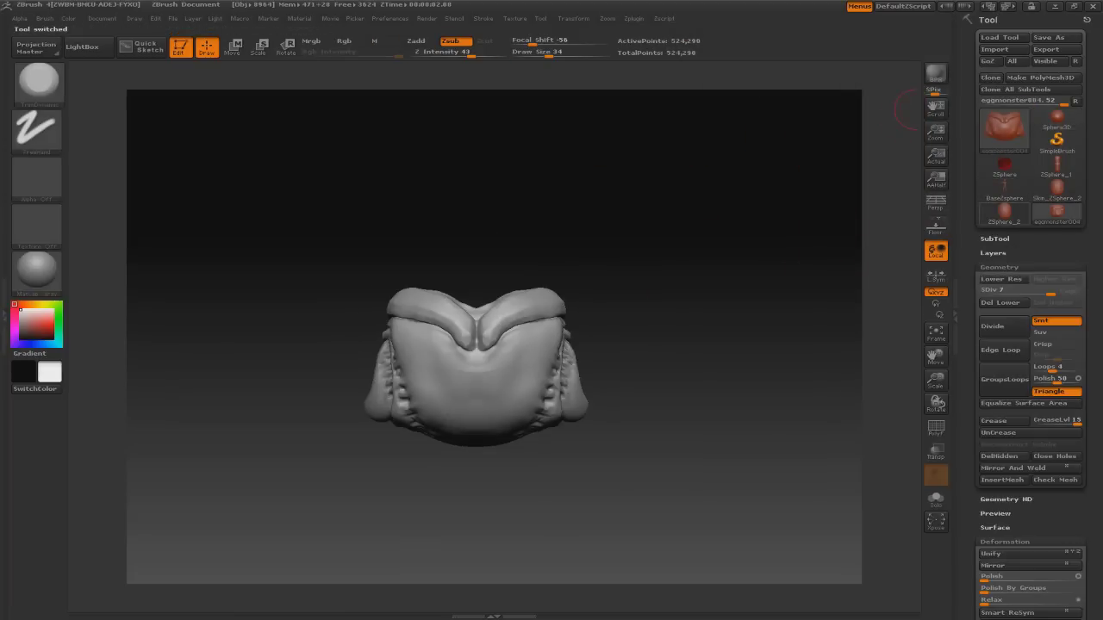
- Append a Sphere3D as a new subtool of the egg monster
left_click(1047, 366)
left_click(678, 384)
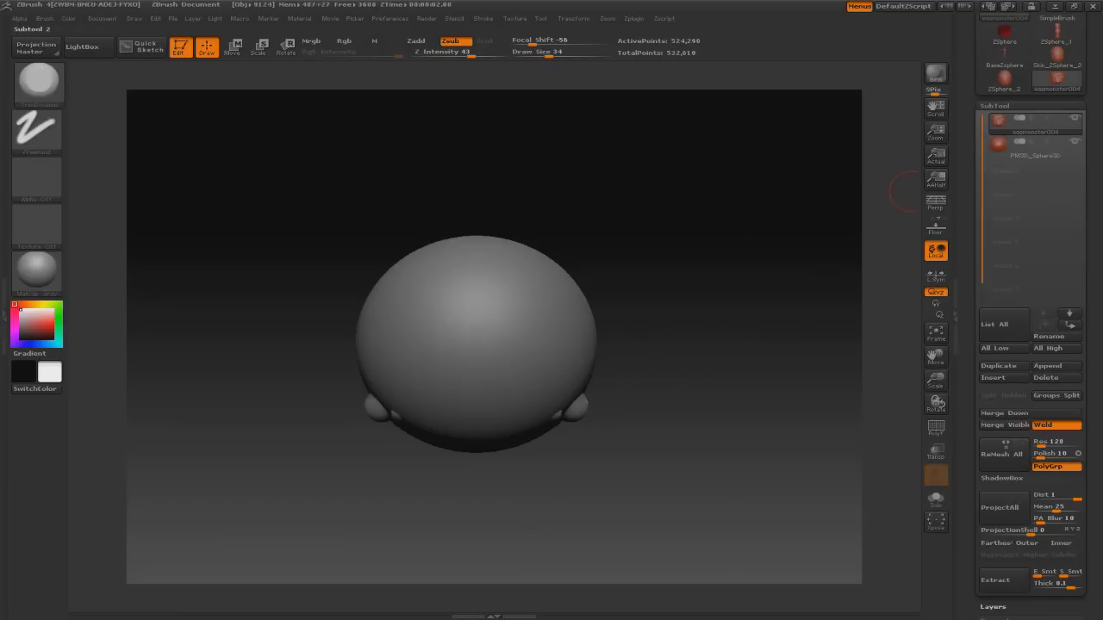
key("t")
mouse_move(505, 320)
left_mouse_down()
mouse_move(624, 319)
mouse_move(523, 357)
mouse_move(551, 343)
mouse_move(573, 351)
left_mouse_up()
key("t")
- Scale the sphere down to fit the mouth, move it, and hide the polygroup wireframe
key("e")
mouse_move(505, 305)
left_mouse_down()
mouse_move(505, 370)
mouse_move(586, 310)
mouse_move(591, 369)
mouse_move(604, 379)
mouse_move(746, 347)
mouse_move(734, 236)
mouse_move(654, 284)
mouse_move(603, 250)
mouse_move(715, 259)
mouse_move(333, 259)
mouse_move(672, 525)
mouse_move(775, 529)
mouse_move(719, 556)
left_mouse_up()
key("w")
key("shift+f")
- Make the ring mesh active, select Dam_Standard, and orbit to face the lip
left_click(419, 344, "alt")
key("q")
left_click_drag(655, 345, 568, 354)
key("b")
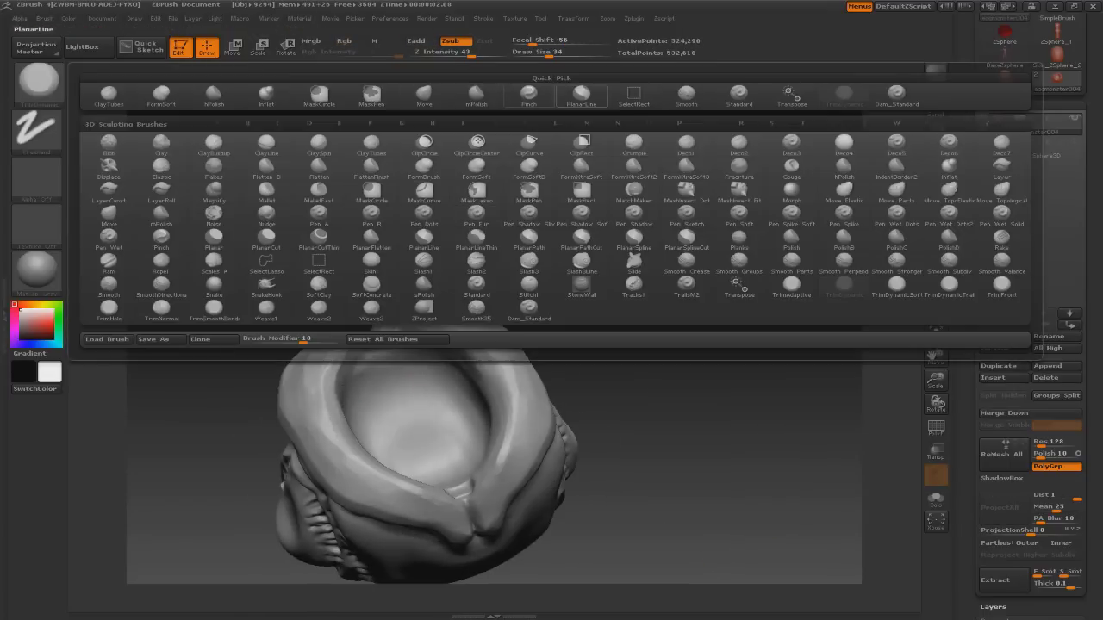
key("d")
key("s")
left_click_drag(456, 382, 534, 370)
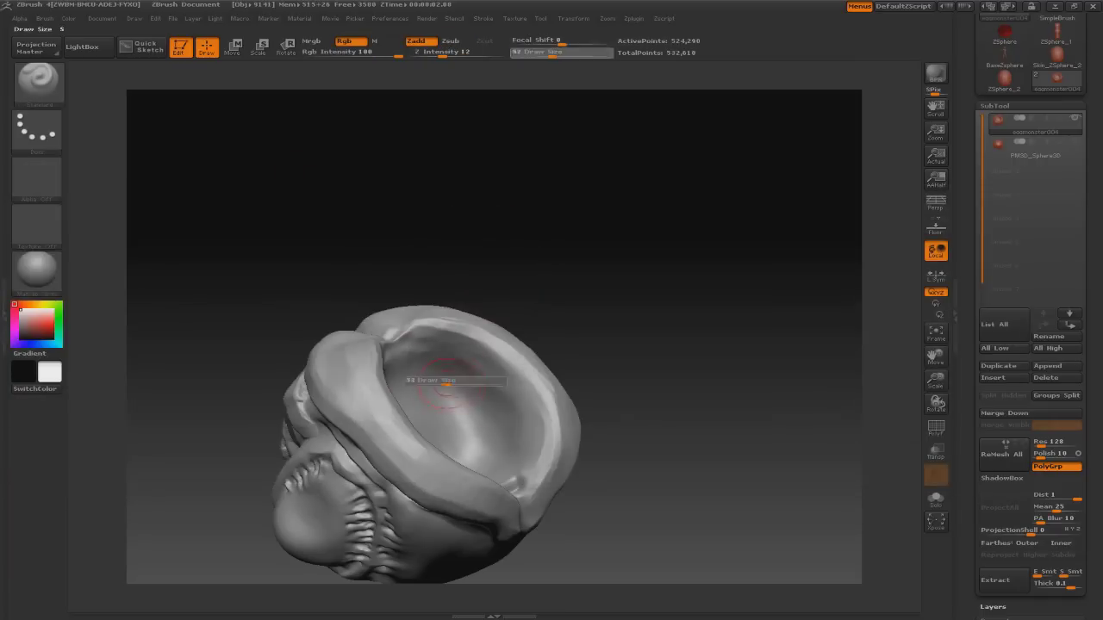
left_click_drag(477, 427, 354, 424)
mouse_move(552, 258)
left_mouse_down()
mouse_move(731, 221)
mouse_move(424, 366)
mouse_move(510, 363)
left_mouse_up()
- Show the sphere subtool again and alternate between Standard and Dam_Standard on the teeth side
left_click(1075, 141)
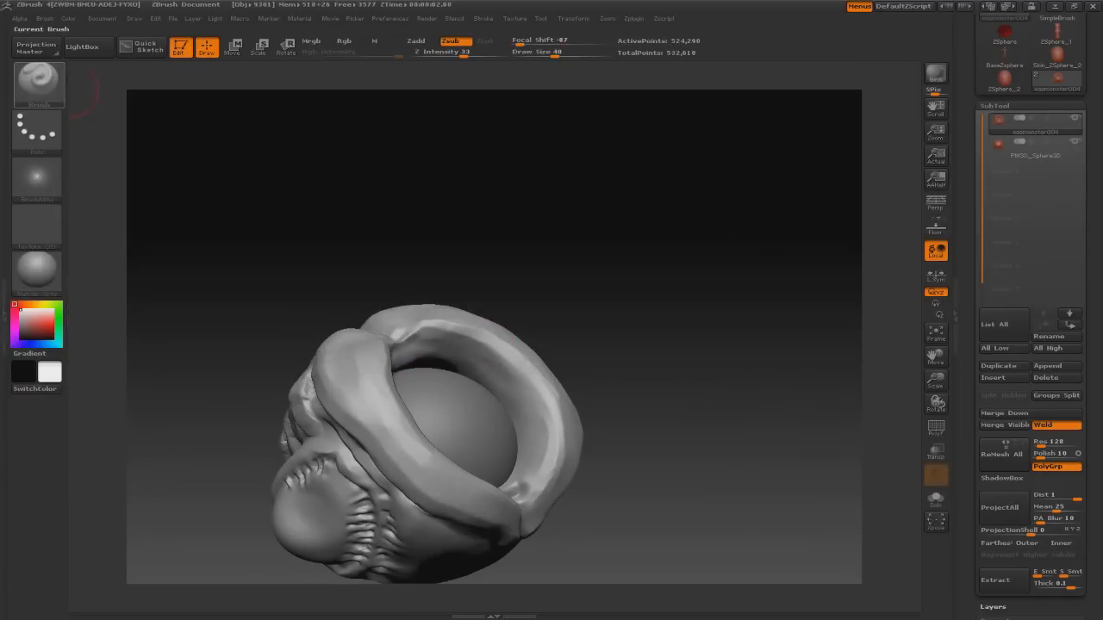
key("b")
key("s")
key("t")
mouse_move(505, 192)
left_mouse_down()
mouse_move(362, 198)
mouse_move(500, 241)
mouse_move(567, 247)
mouse_move(570, 215)
left_mouse_up()
key("b")
key("d")
key("s")
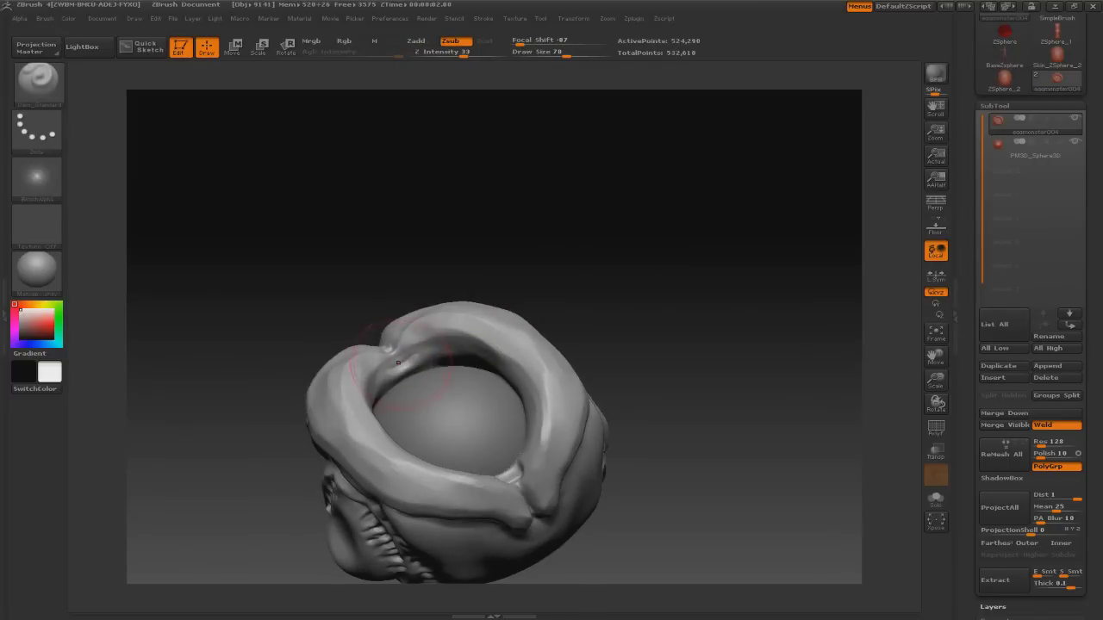
- Crease the lip rim with Dam_Standard from several angles, then make the inner sphere active
key("b")
key("d")
key("s")
mouse_move(492, 258)
left_mouse_down()
mouse_move(456, 285)
mouse_move(497, 316)
mouse_move(400, 403)
left_mouse_up()
left_click_drag(405, 215, 586, 284)
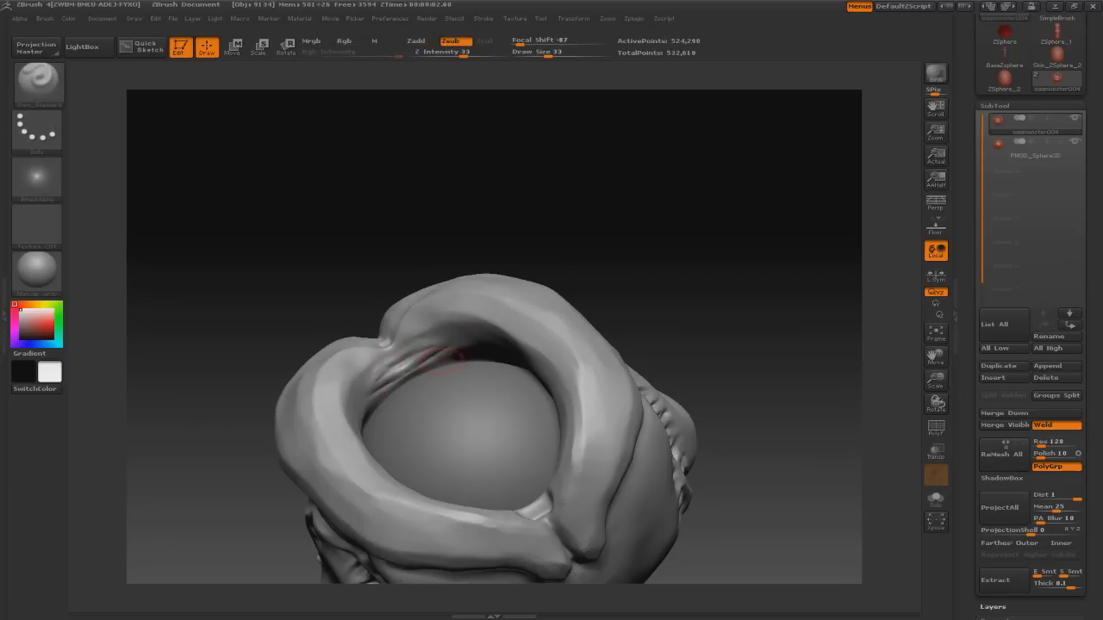
left_click_drag(643, 225, 592, 465)
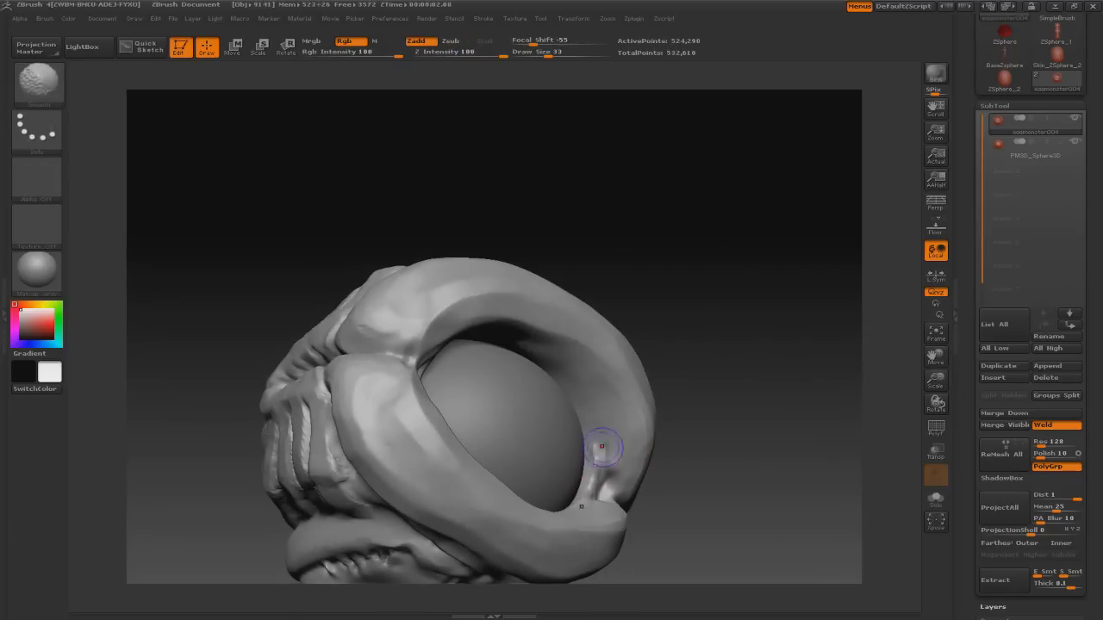
mouse_move(594, 476)
left_mouse_down()
mouse_move(731, 387)
mouse_move(793, 483)
mouse_move(706, 327)
left_mouse_up()
left_click(465, 277, "alt")
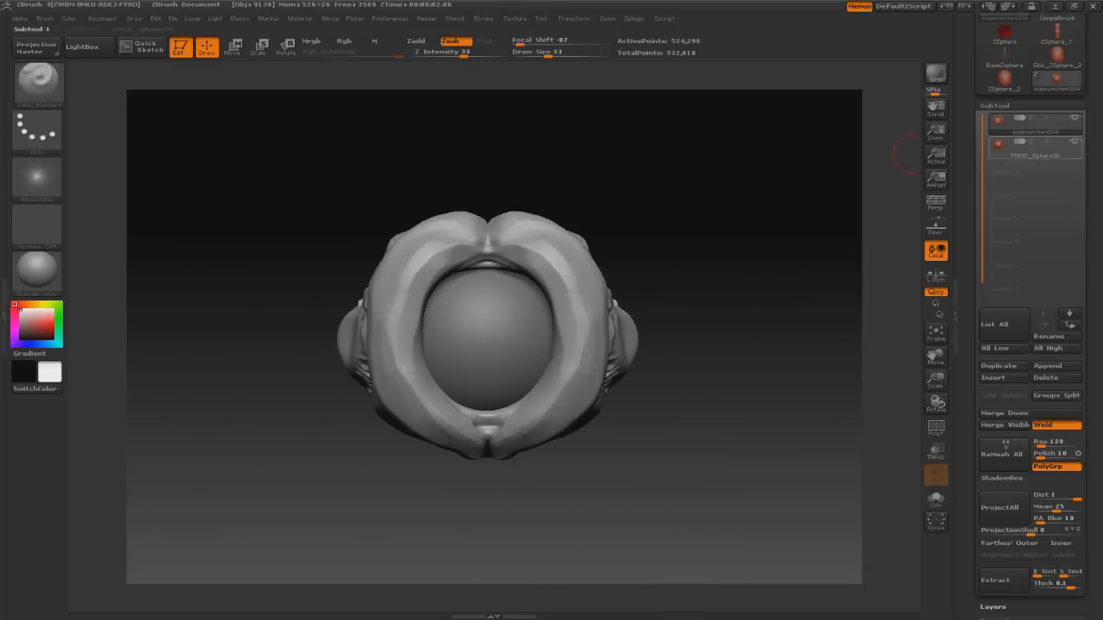
- Subdivide the sphere with Ctrl+D and mask a vertical band across it
key("ctrl+d")
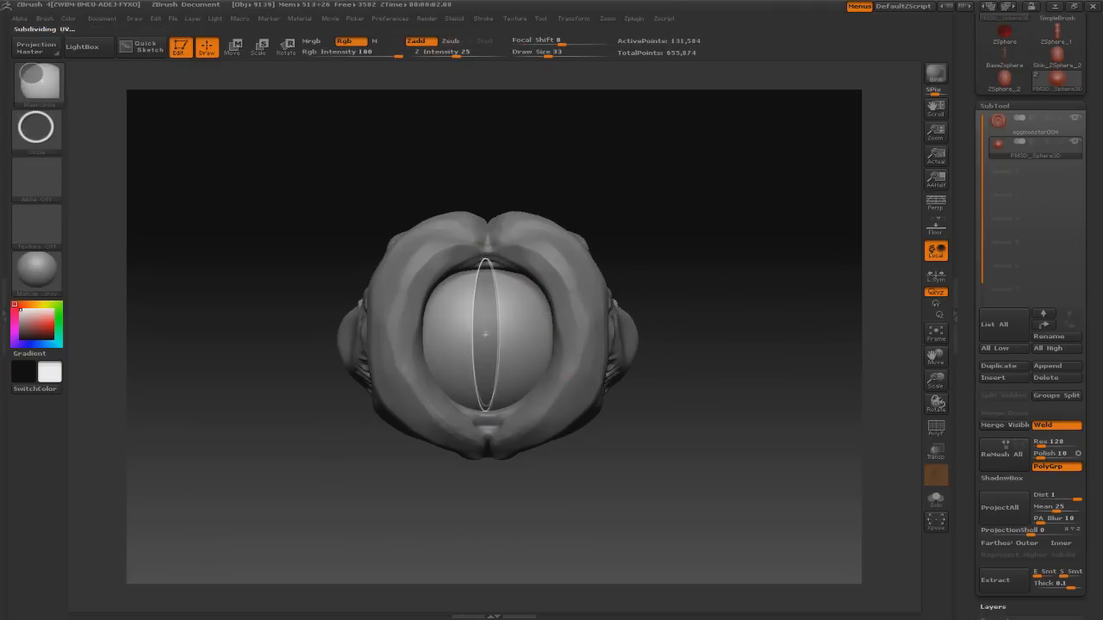
key("b")
key("s")
key("t")
mouse_move(667, 267)
left_mouse_down()
mouse_move(707, 281)
mouse_move(650, 330)
left_mouse_up()
left_click_drag(475, 289, 480, 284, "ctrl")
mouse_move(759, 259)
left_mouse_down()
mouse_move(861, 250)
mouse_move(906, 225)
mouse_move(844, 237)
left_mouse_up()
- Sculpt along the masked vertical band on the sphere with the Move brush
key("b")
key("m")
key("v")
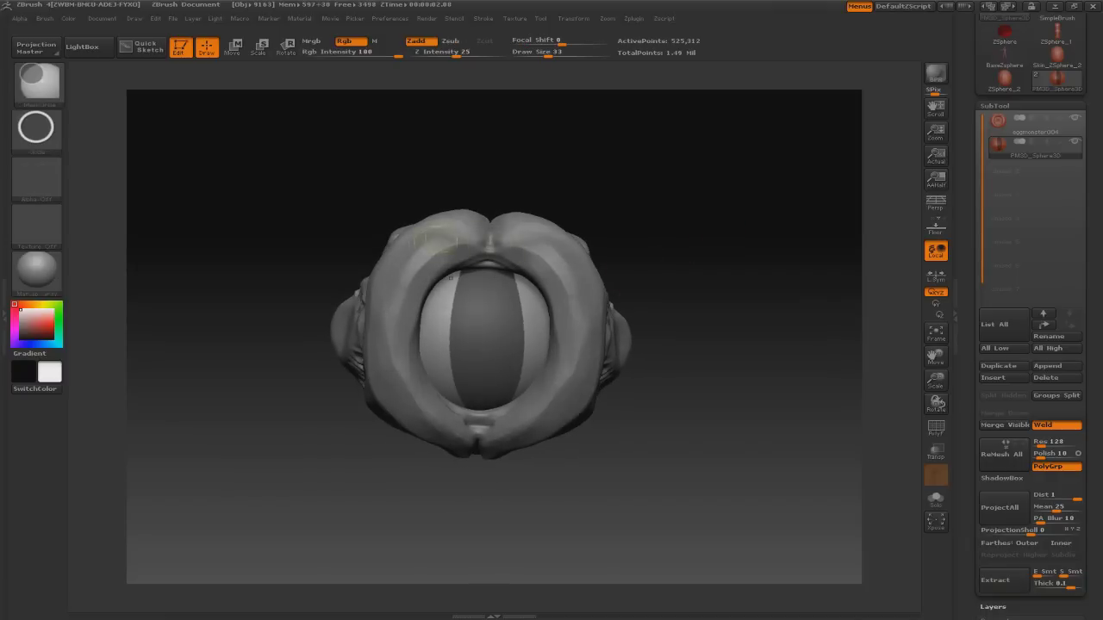
left_click_drag(450, 278, 485, 261)
- Return to the Standard brush, check the seam from a three-quarter top view, and pick a clay brush
key("b")
key("s")
key("t")
left_click_drag(758, 258, 909, 398)
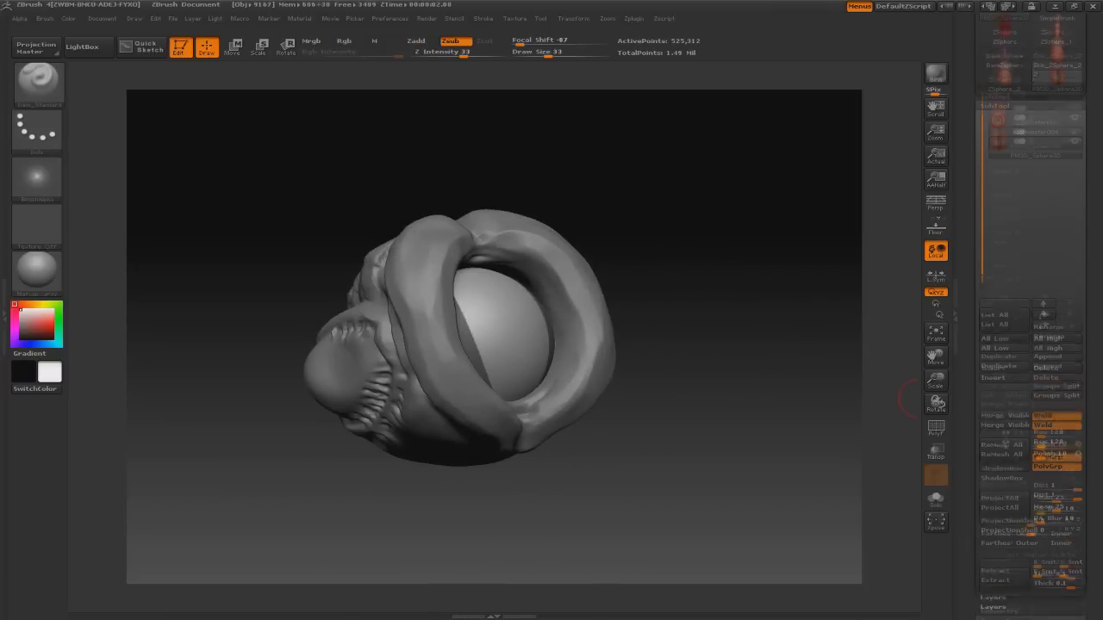
mouse_move(909, 398)
left_mouse_down()
mouse_move(681, 327)
mouse_move(763, 351)
mouse_move(655, 349)
mouse_move(638, 362)
left_mouse_up()
key("b")
key("c")
key("b")
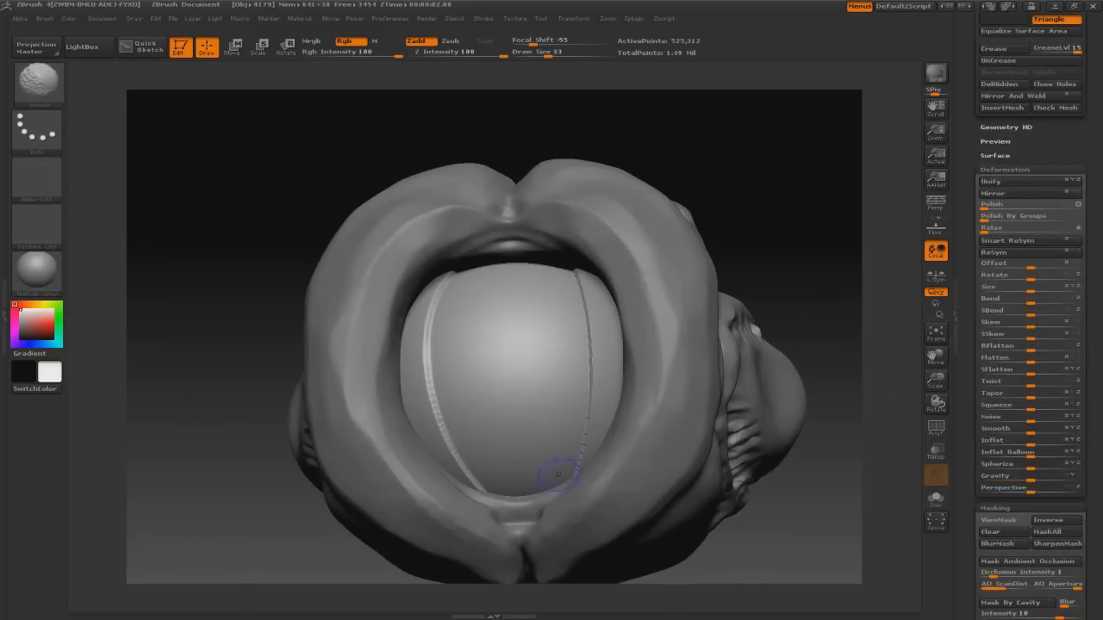
- From a front view, inflate the unmasked pupil area into a raised iris
left_click_drag(543, 338, 556, 370, "alt")
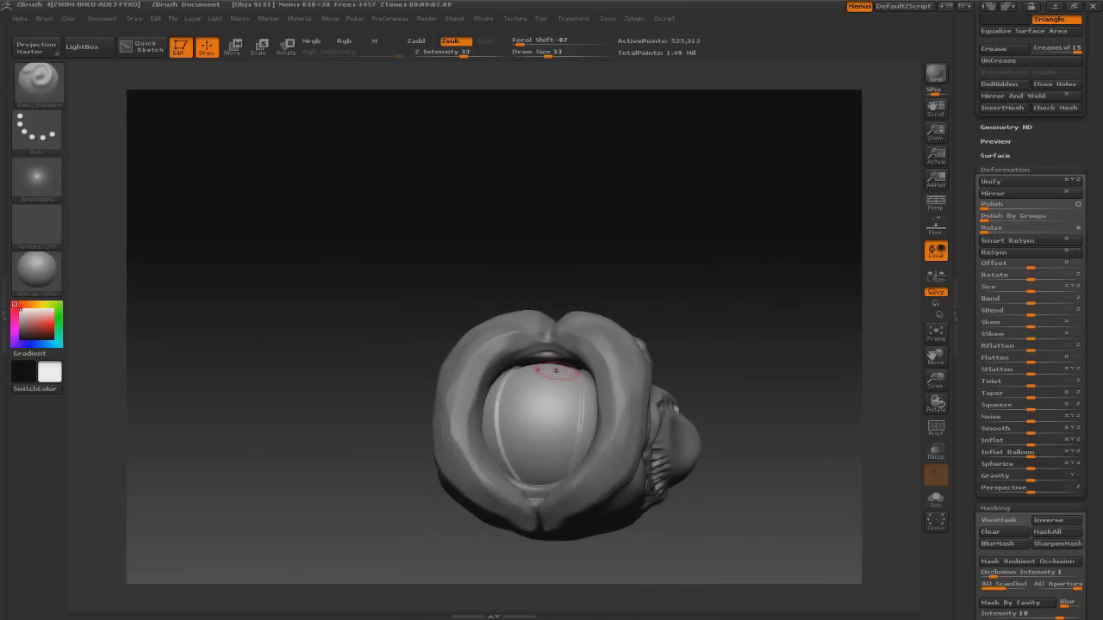
mouse_move(758, 310)
left_mouse_down("shift")
mouse_move(767, 301)
mouse_move(697, 387)
mouse_move(655, 413)
mouse_move(676, 383)
left_mouse_up("shift")
mouse_move(537, 424)
left_mouse_down()
mouse_move(517, 404)
mouse_move(499, 439)
mouse_move(704, 374)
mouse_move(497, 431)
mouse_move(655, 422)
left_mouse_up()
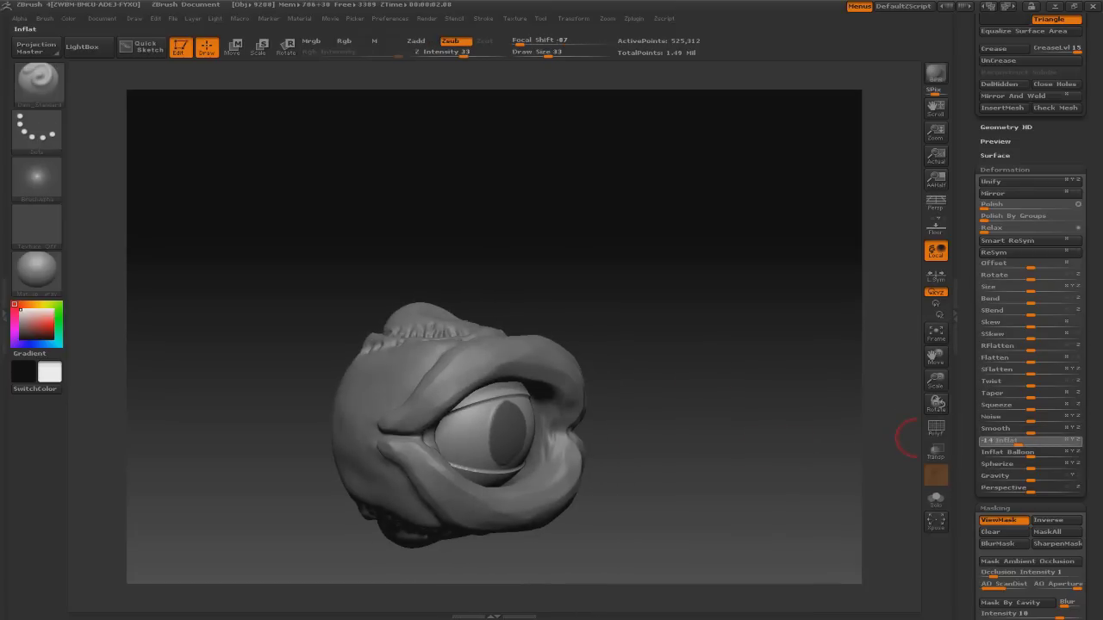
left_click_drag(1030, 441, 1017, 441)
mouse_move(909, 427)
left_mouse_down()
mouse_move(776, 483)
mouse_move(654, 387)
mouse_move(640, 319)
mouse_move(681, 361)
mouse_move(663, 384)
mouse_move(603, 345)
left_mouse_up()
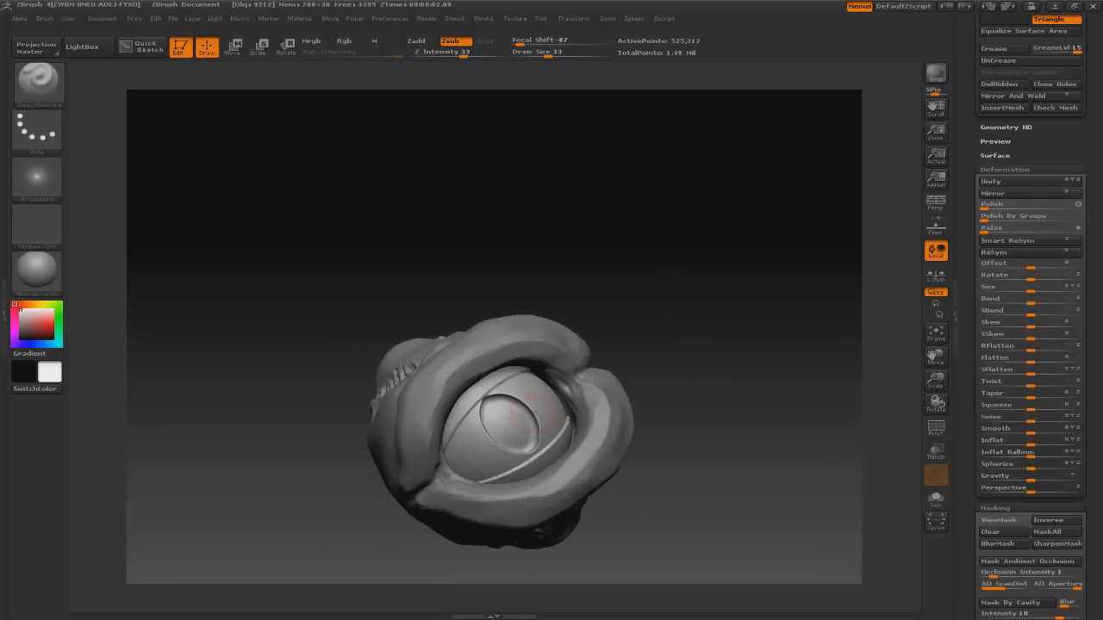
- Switch to a circle-stroke mask brush and display the mask on the eyeball
key("b")
key("s")
key("t")
key("b")
key("m")
key("v")
left_click_drag(555, 418, 601, 347)
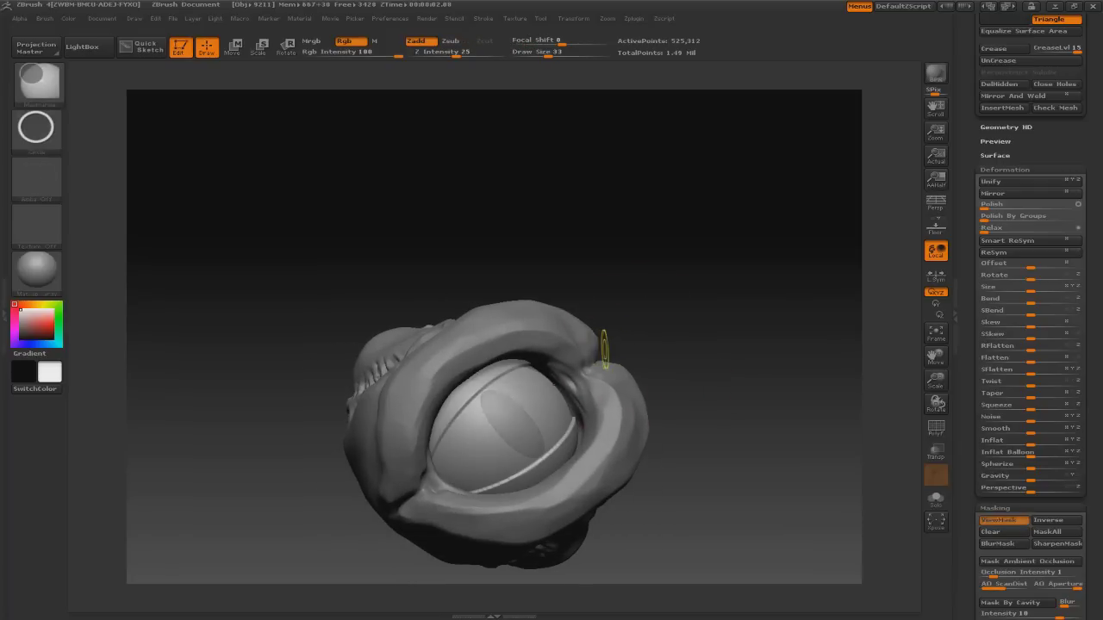
key("ctrl+h")
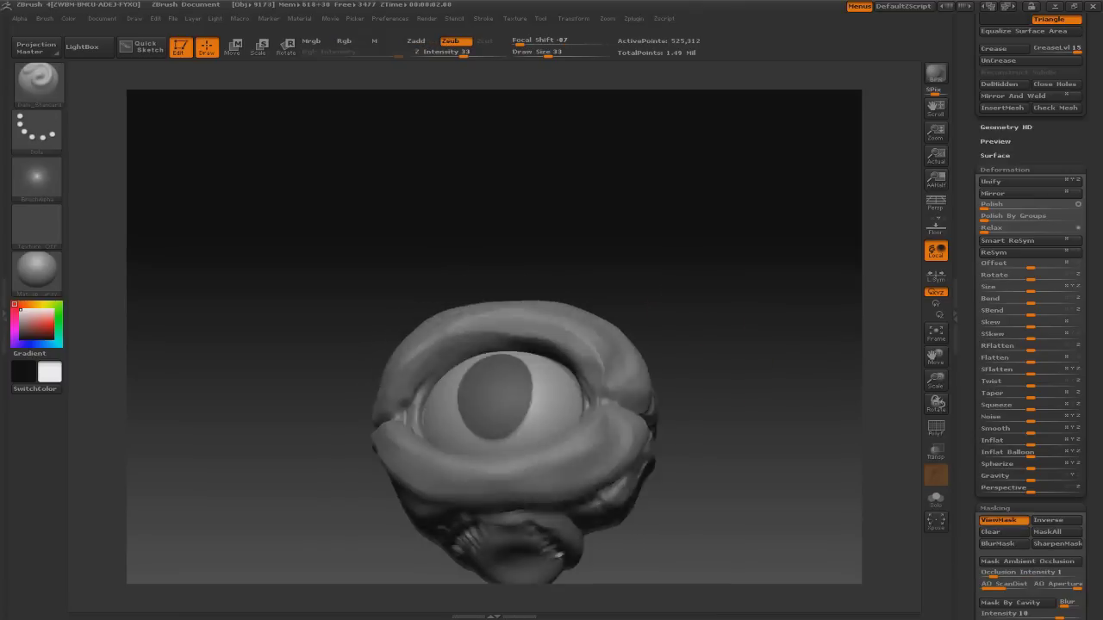
- Deflate the lens rim by setting Inflat to -45
mouse_move(775, 474)
left_mouse_down()
mouse_move(903, 475)
mouse_move(923, 462)
mouse_move(916, 452)
left_mouse_up()
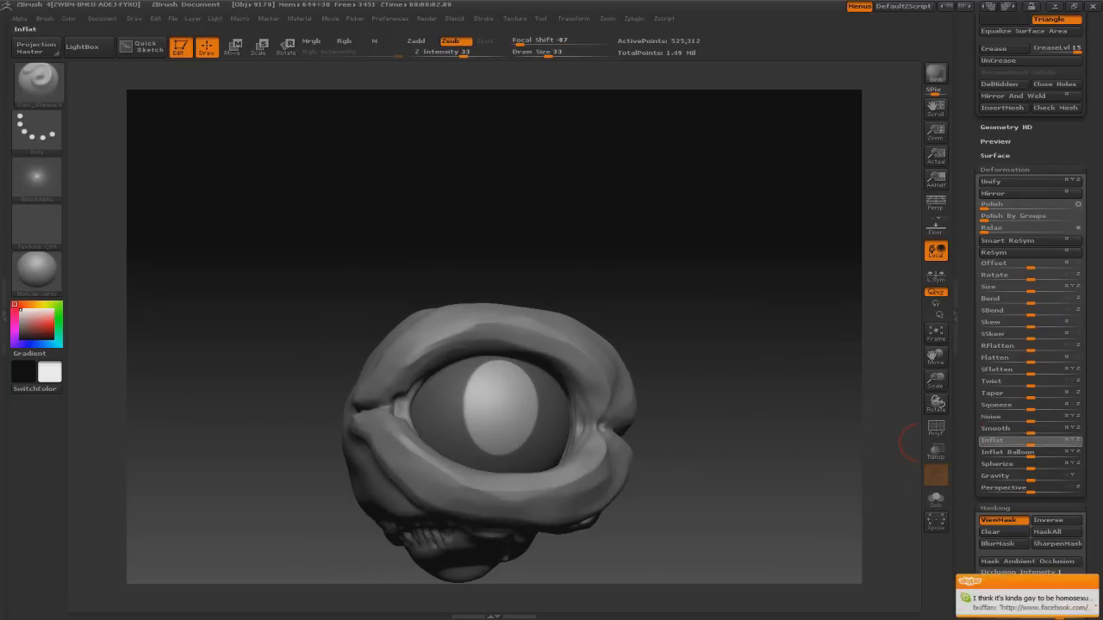
left_click_drag(1029, 440, 991, 441)
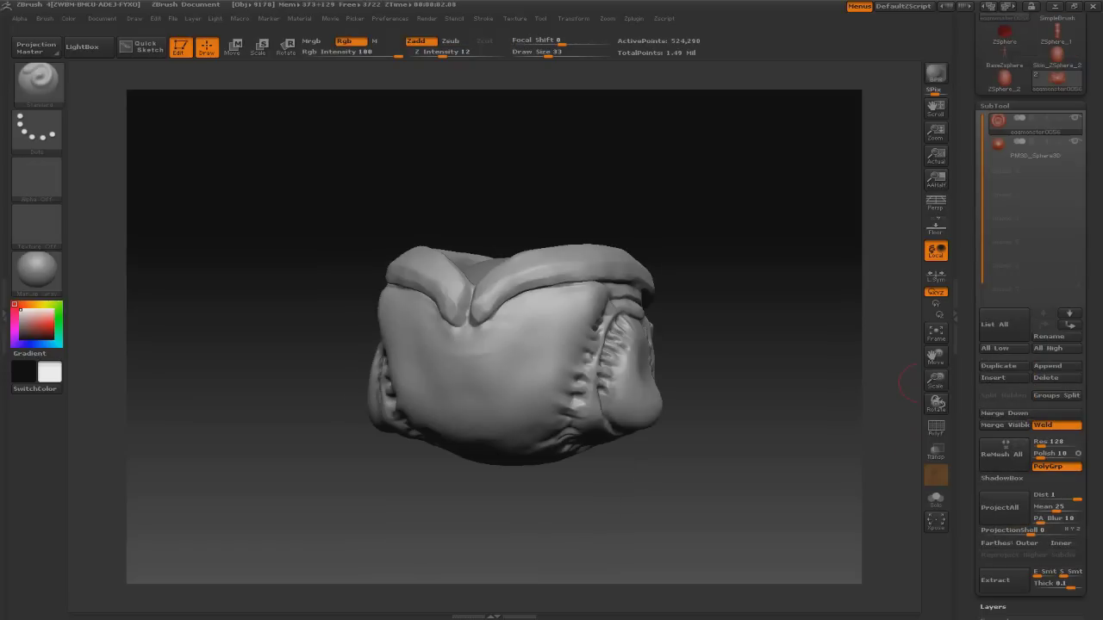
mouse_move(566, 180)
left_mouse_down()
mouse_move(575, 344)
mouse_move(682, 216)
left_mouse_up()
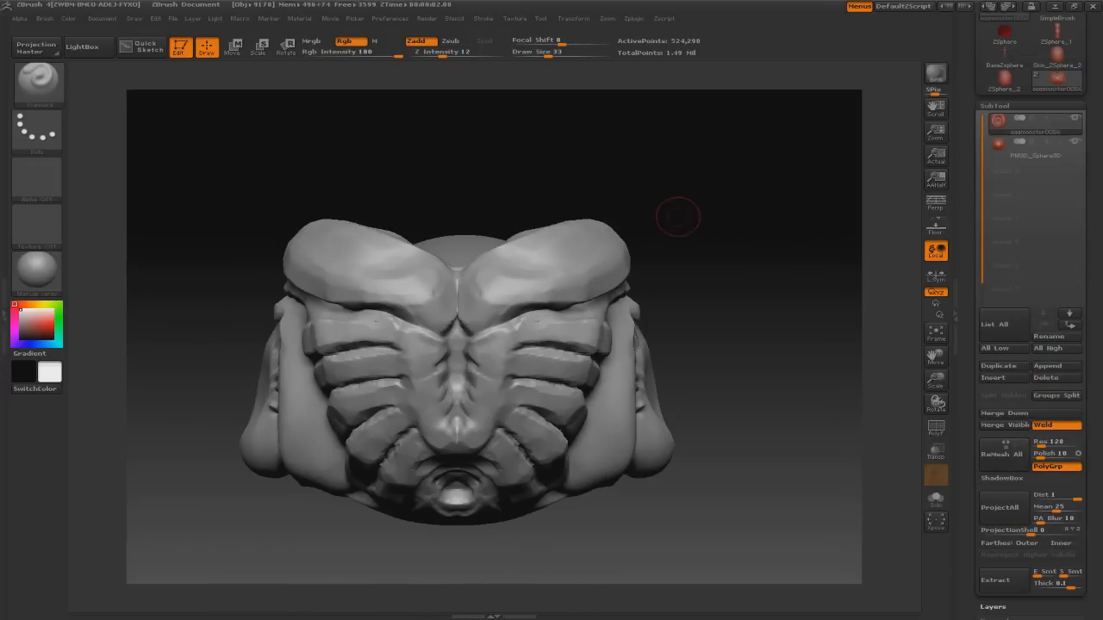
- From a front view, switch to the MaskPen brush with a FreeHand stroke
key("1")
left_click(39, 81, "ctrl")
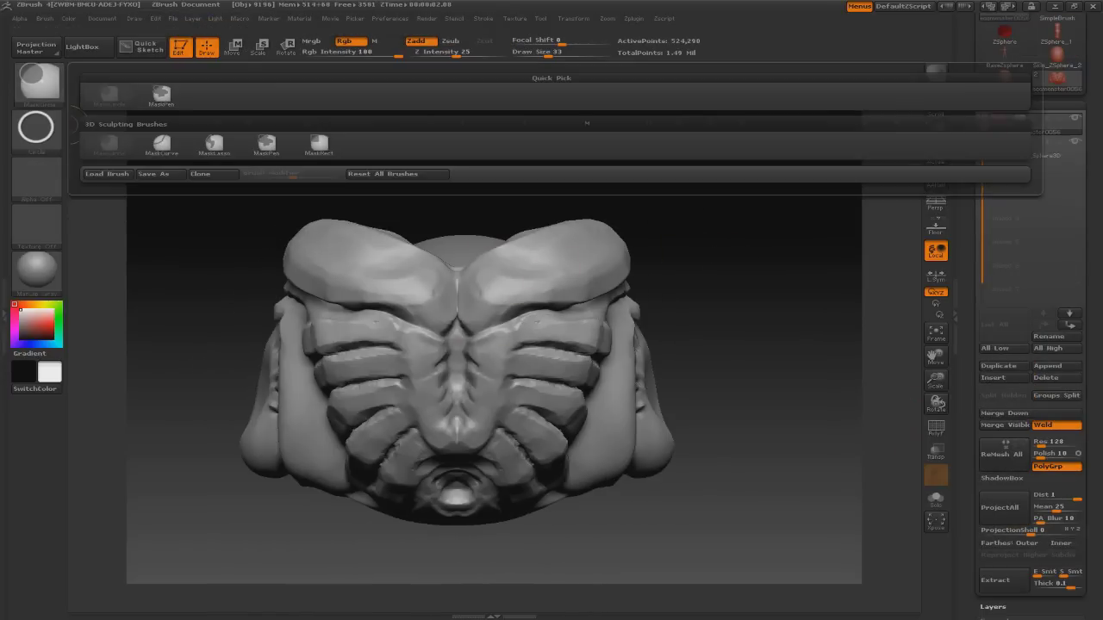
left_click(36, 128)
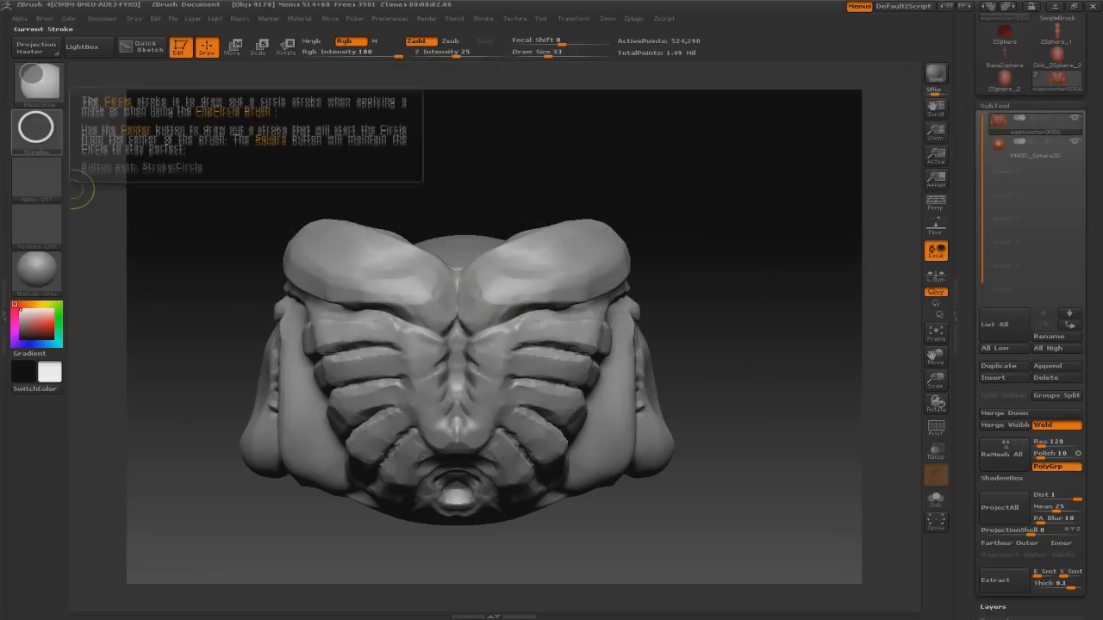
left_click(211, 142)
- Mask the finger-like ridges from a three-quarter right view
mouse_move(759, 285)
left_mouse_down()
mouse_move(672, 276)
mouse_move(562, 242)
left_mouse_up()
left_click_drag(514, 320, 551, 332, "ctrl")
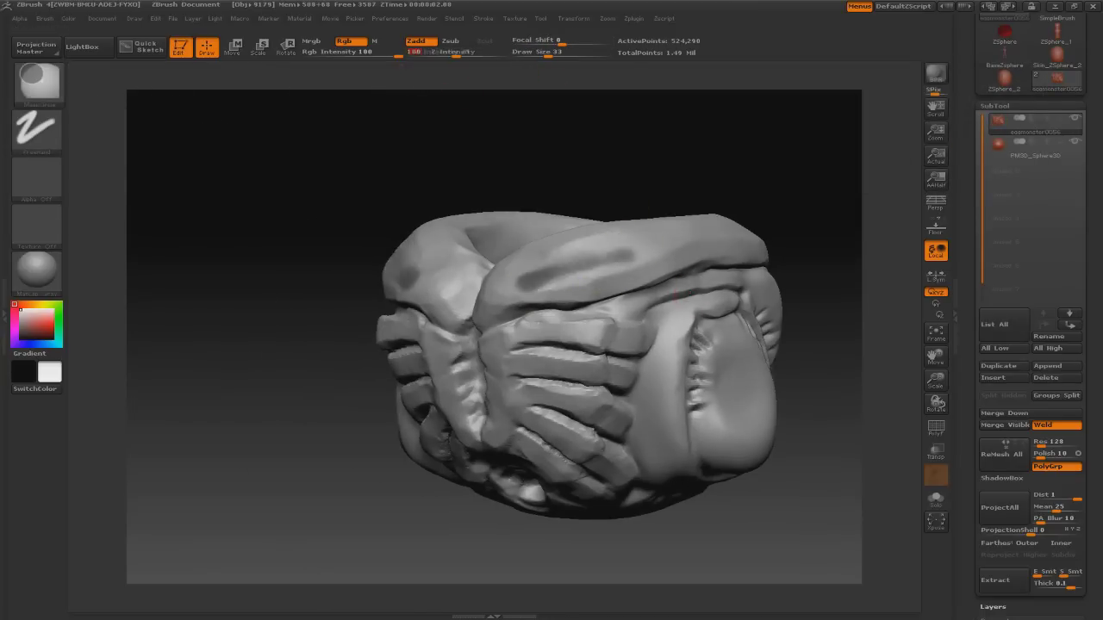
left_click_drag(673, 298, 603, 306)
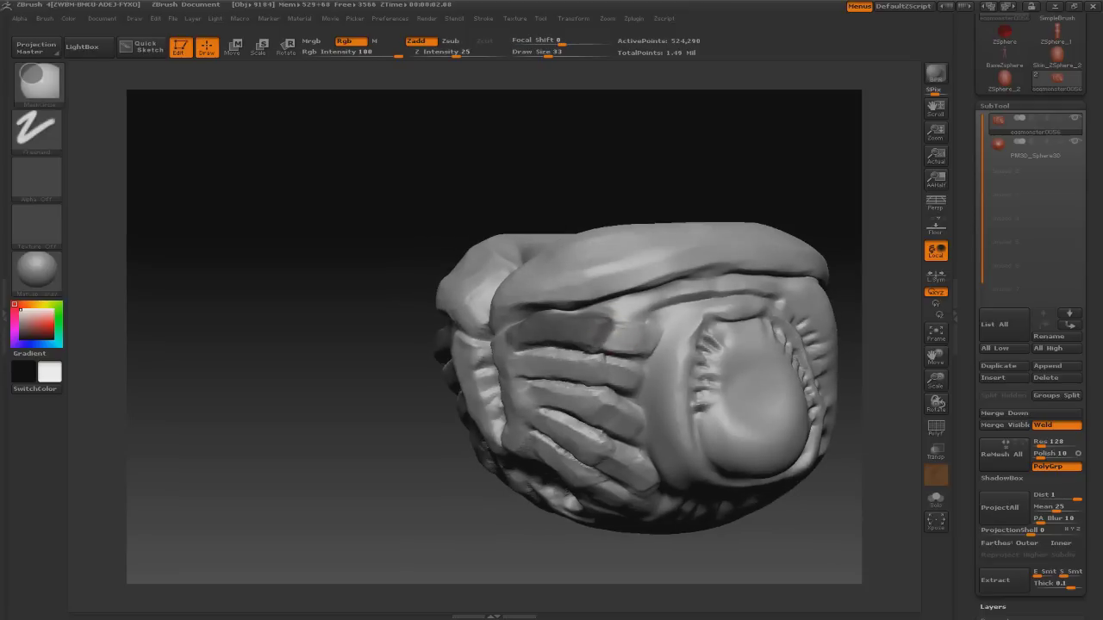
key("ctrl")
mouse_move(215, 345)
left_mouse_down()
mouse_move(388, 344)
mouse_move(327, 414)
mouse_move(670, 254)
mouse_move(505, 319)
left_mouse_up()
key("ctrl")
- Subdivide the body to about 2.1 million points and check the underside and top opening
key("ctrl+d")
key("ctrl")
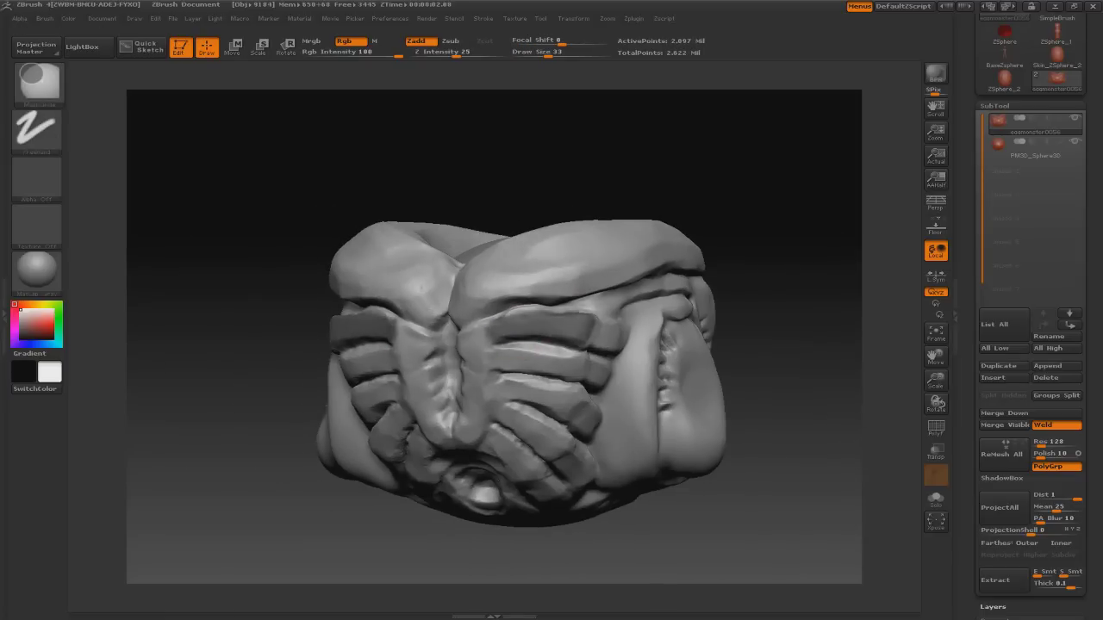
left_click_drag(680, 284, 553, 293)
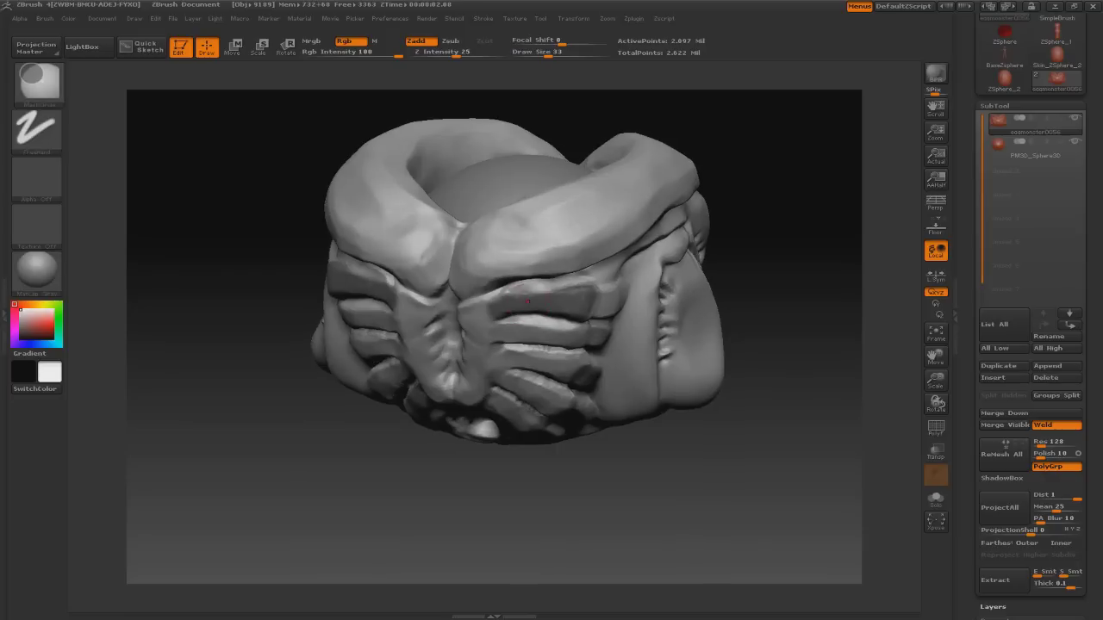
left_click_drag(758, 259, 517, 324)
left_click_drag(758, 221, 611, 307)
mouse_move(697, 254)
left_mouse_down()
mouse_move(679, 242)
mouse_move(659, 259)
left_mouse_up()
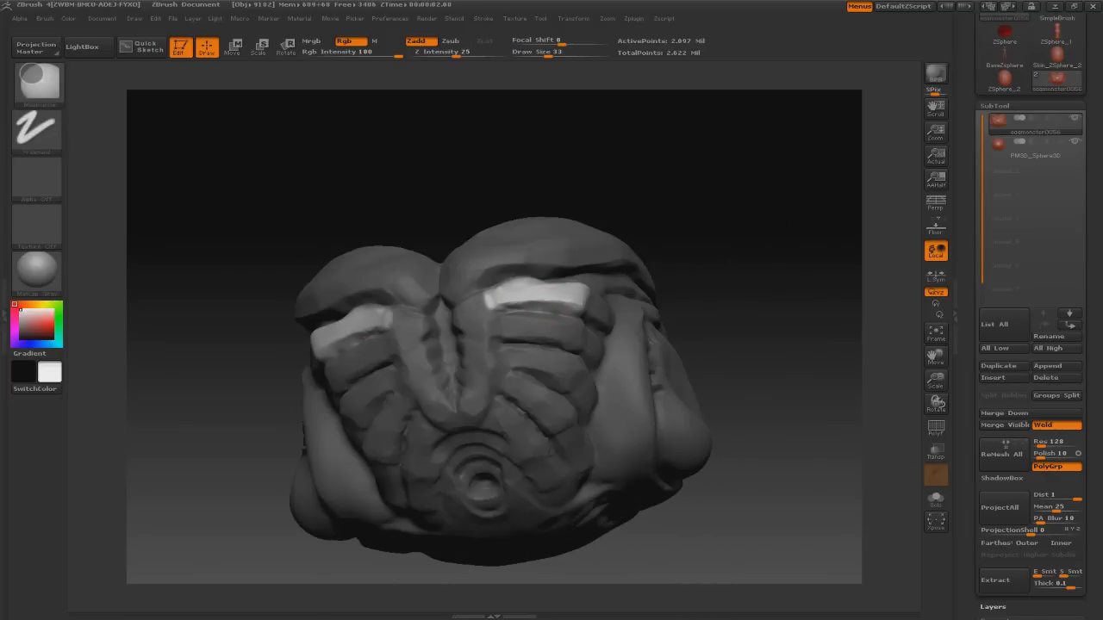
- Switch to the Standard brush with a dots stroke
key("b")
key("i")
key("n")
scroll(1030, 345, "down", 10)
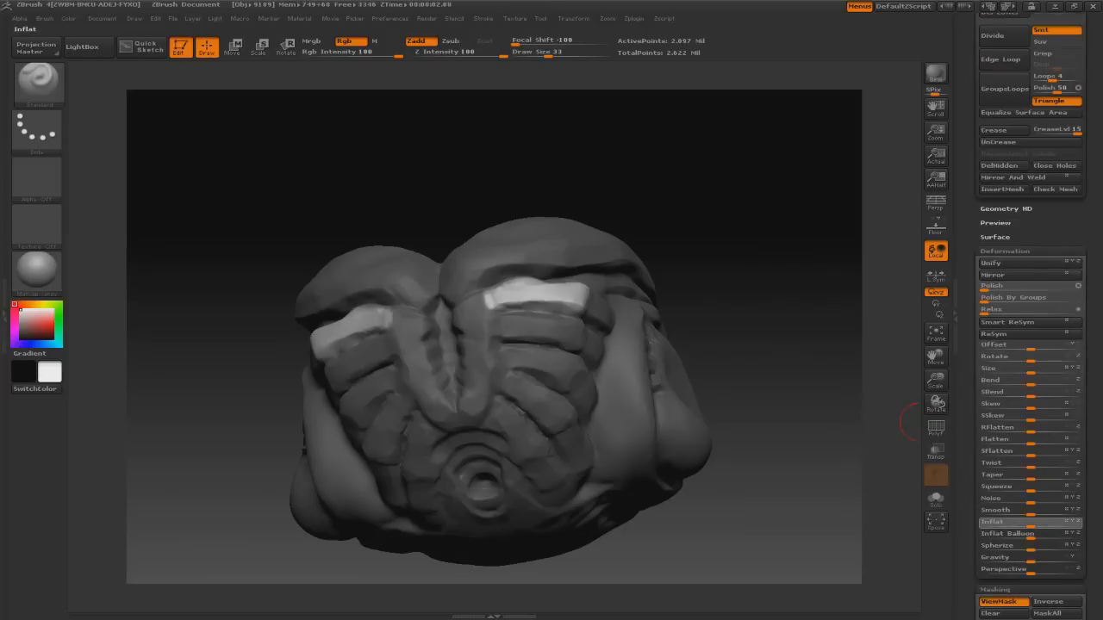
- Slightly enlarge the masked hand folds with the Deformation Size slider
left_click_drag(535, 190, 715, 387)
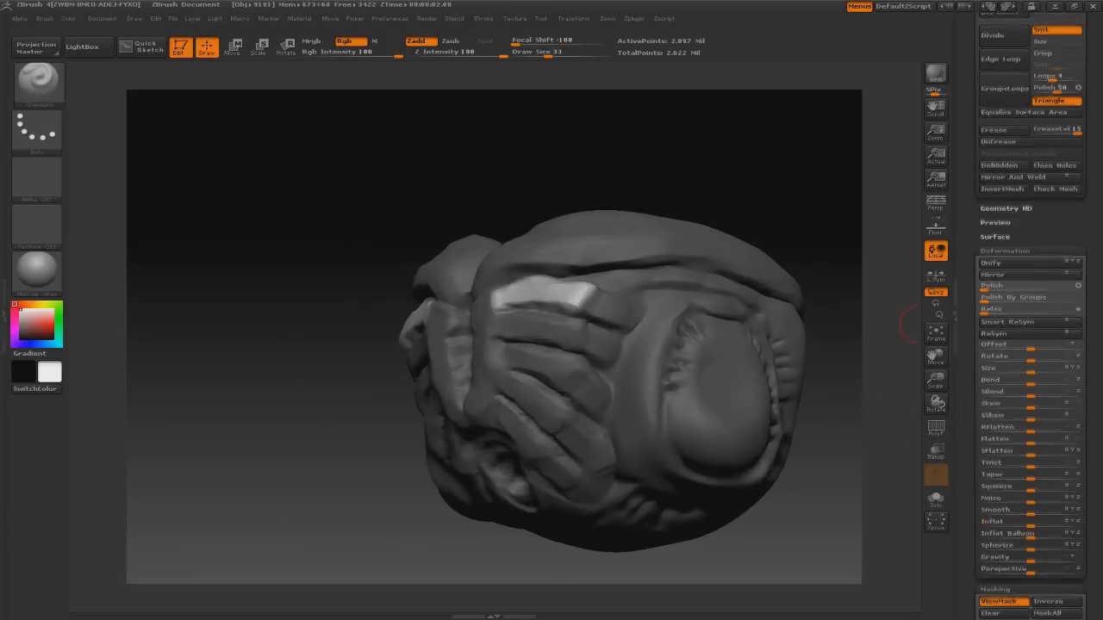
scroll(1030, 431, "down", 3)
left_click_drag(1031, 267, 1038, 268)
left_click_drag(911, 398, 906, 288)
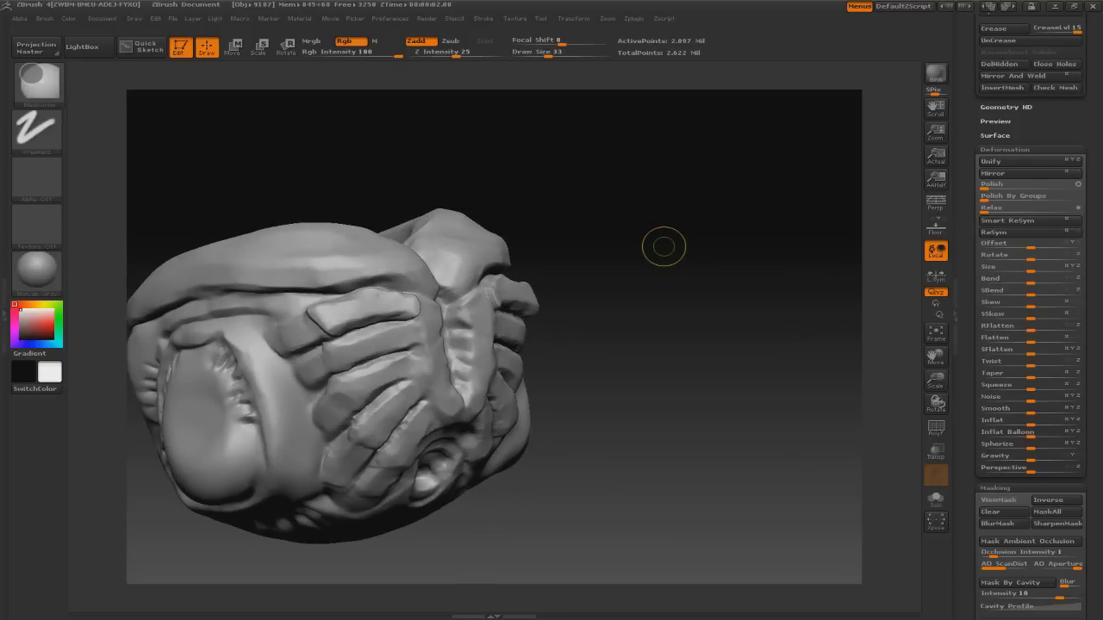
- Toggle the mask display on and off, then turn the sculpt to a front-right view
key("ctrl+h")
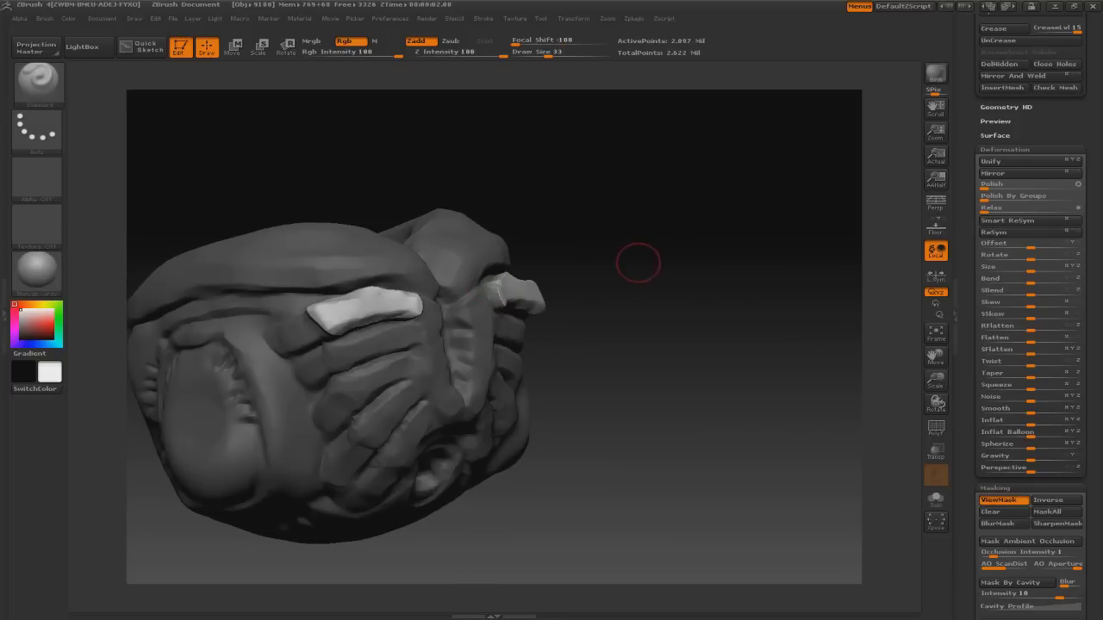
key("ctrl+h")
mouse_move(561, 285)
left_mouse_down()
mouse_move(687, 333)
mouse_move(754, 217)
mouse_move(716, 181)
mouse_move(727, 267)
mouse_move(647, 234)
left_mouse_up()
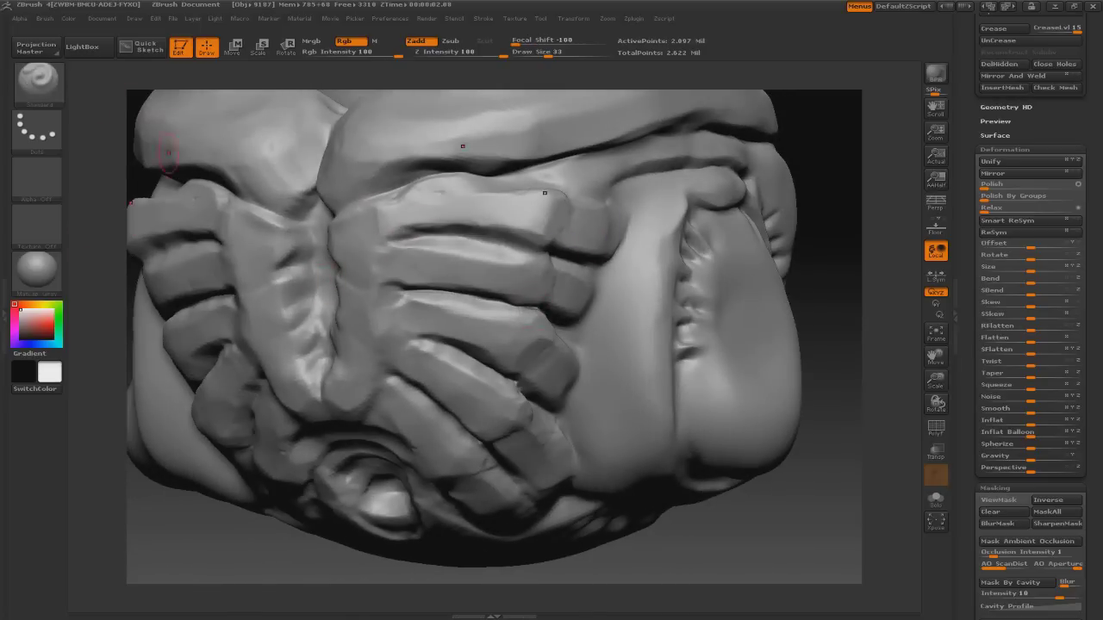
- Choose a freehand-stroke brush with Zsub on from the brush palette
key("b")
left_click(564, 202)
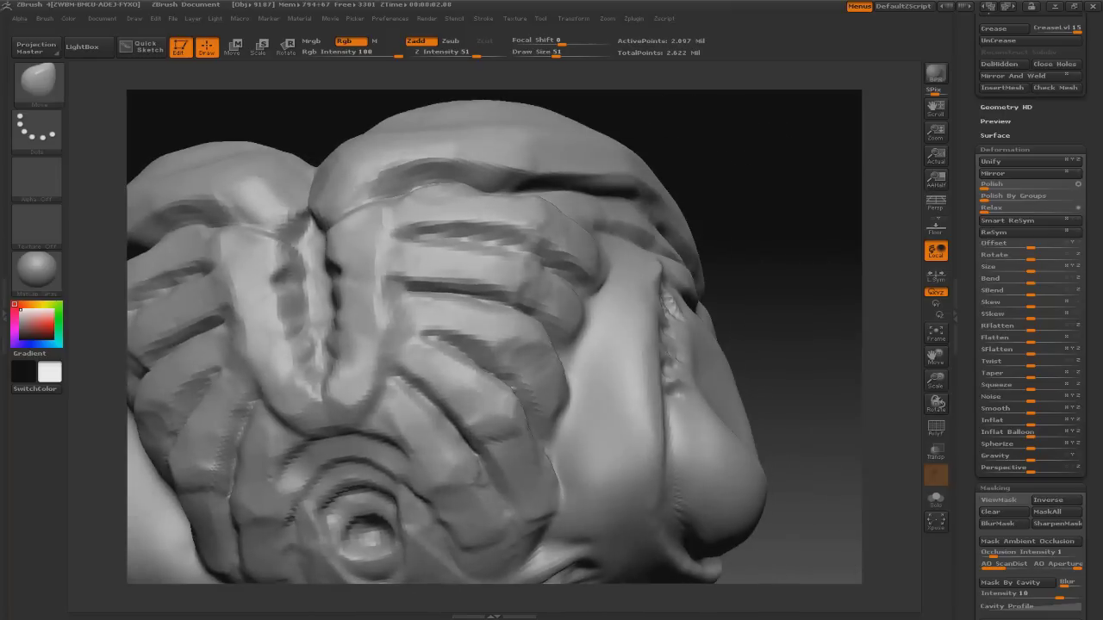
key("b")
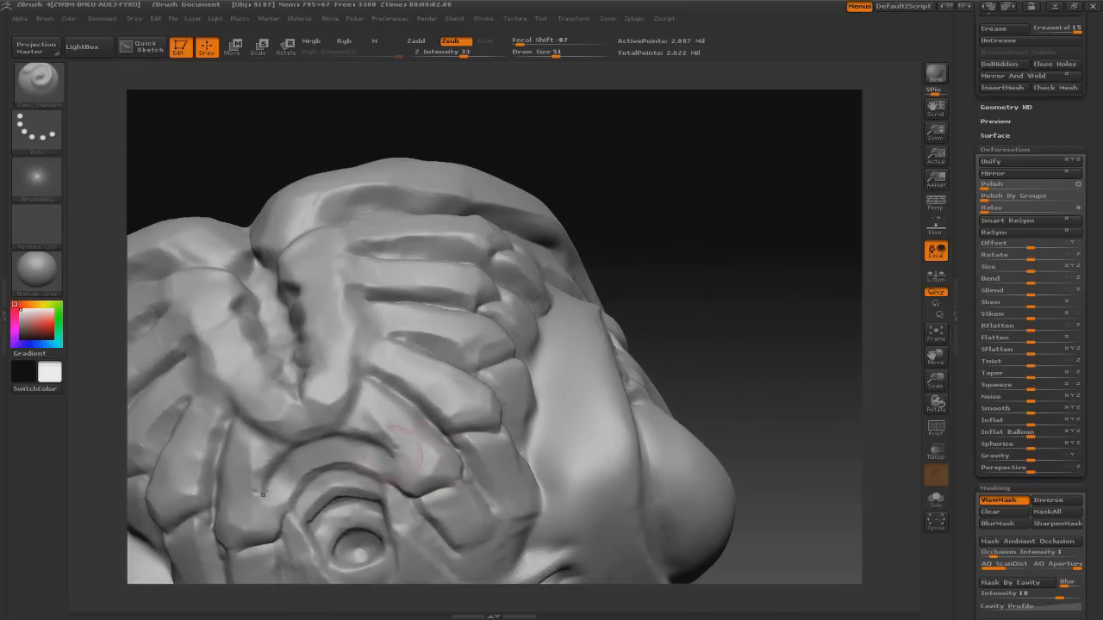
key("b")
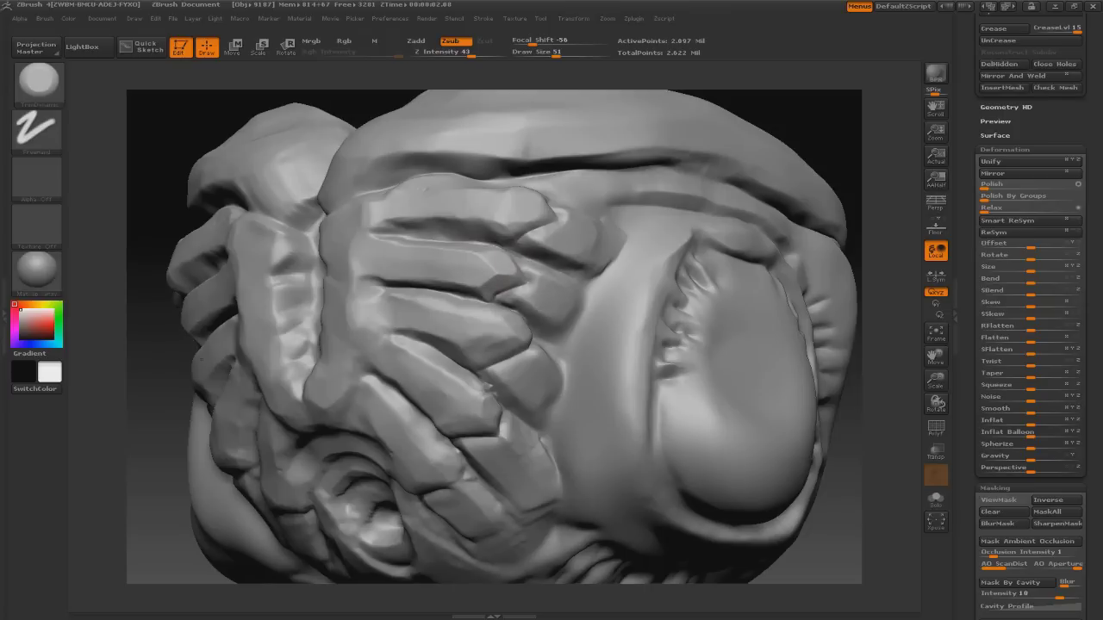
- Shift-smooth the rough fold surfaces near the centre, ending with brush size 10
mouse_move(155, 551)
left_mouse_down()
mouse_move(362, 413)
mouse_move(590, 224)
left_mouse_up()
key("[")
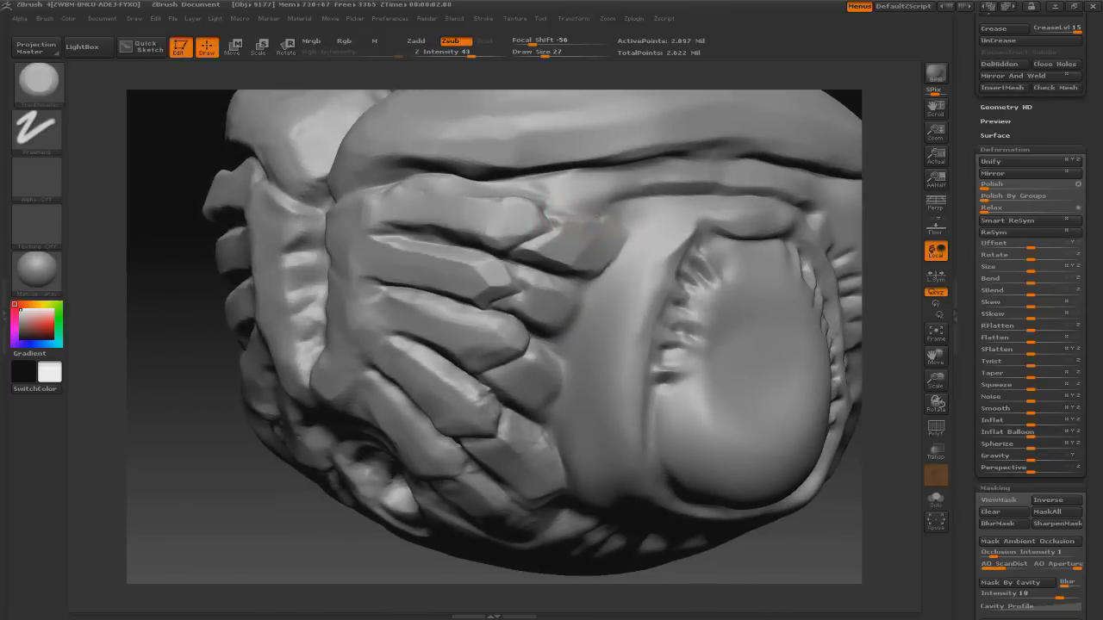
left_click_drag(257, 520, 405, 222)
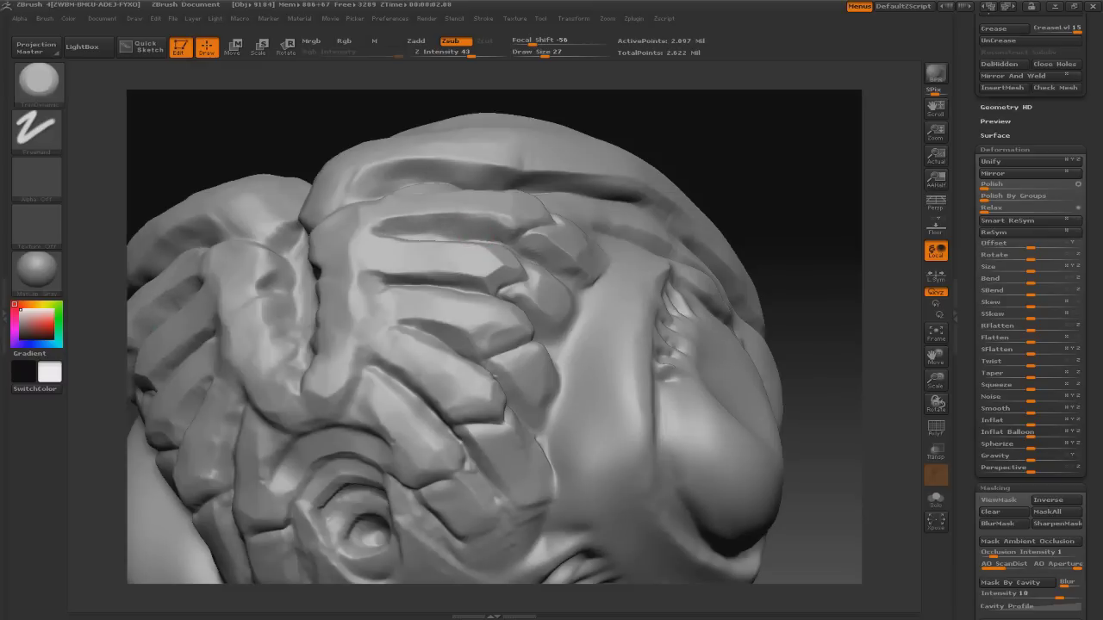
key("shift")
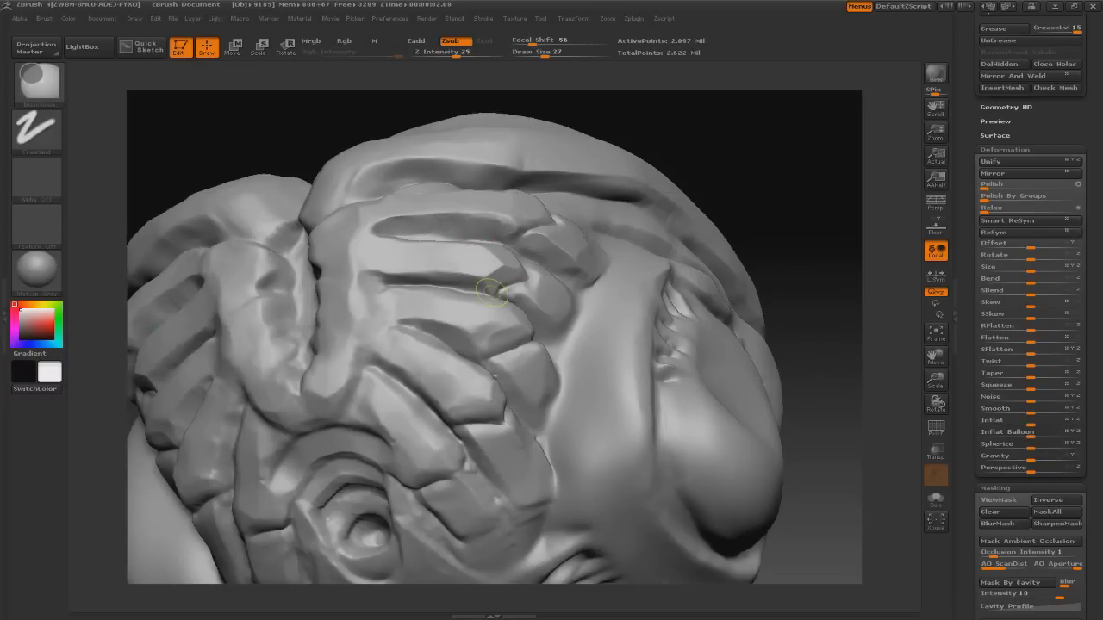
left_click_drag(490, 294, 465, 311, "shift")
key("bracketright")
left_click_drag(767, 169, 813, 160)
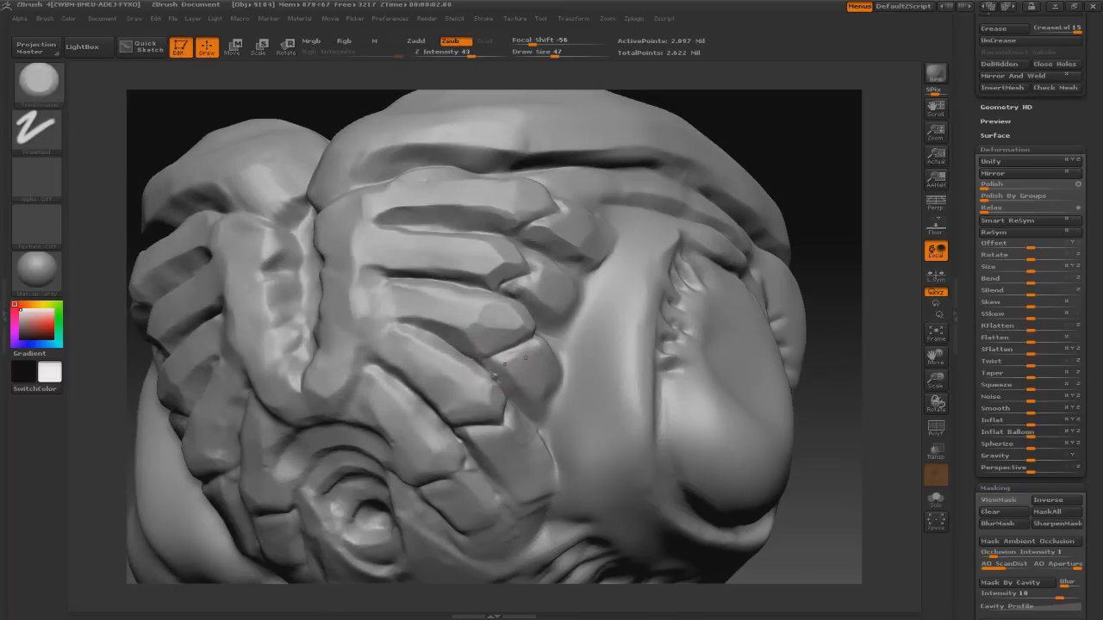
left_click_drag(440, 355, 441, 402, "shift")
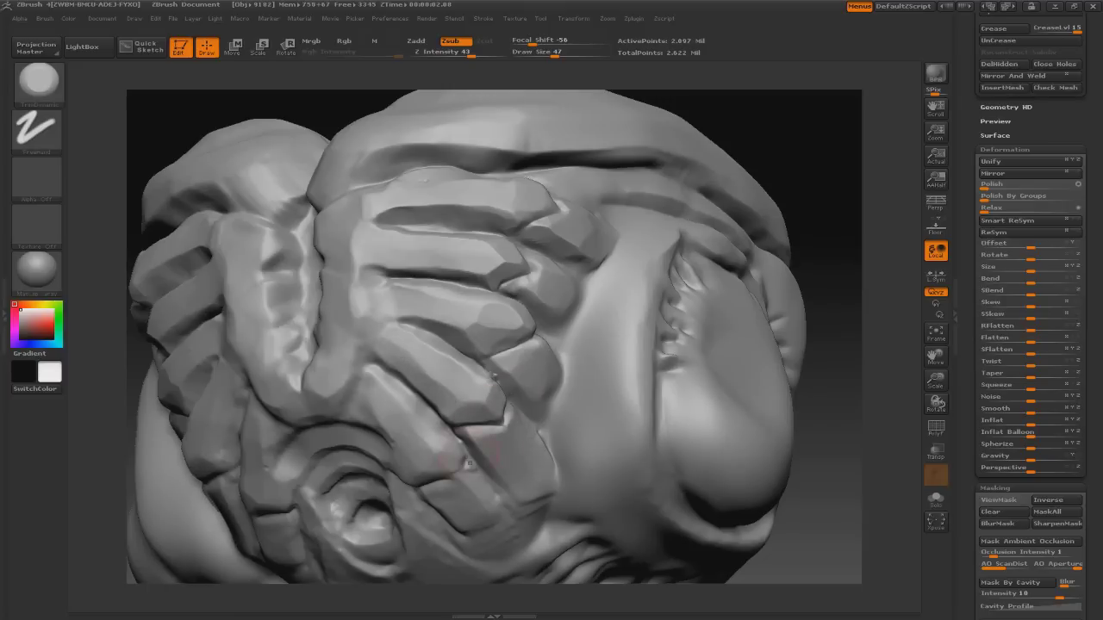
type("bpis10")
key("Return")
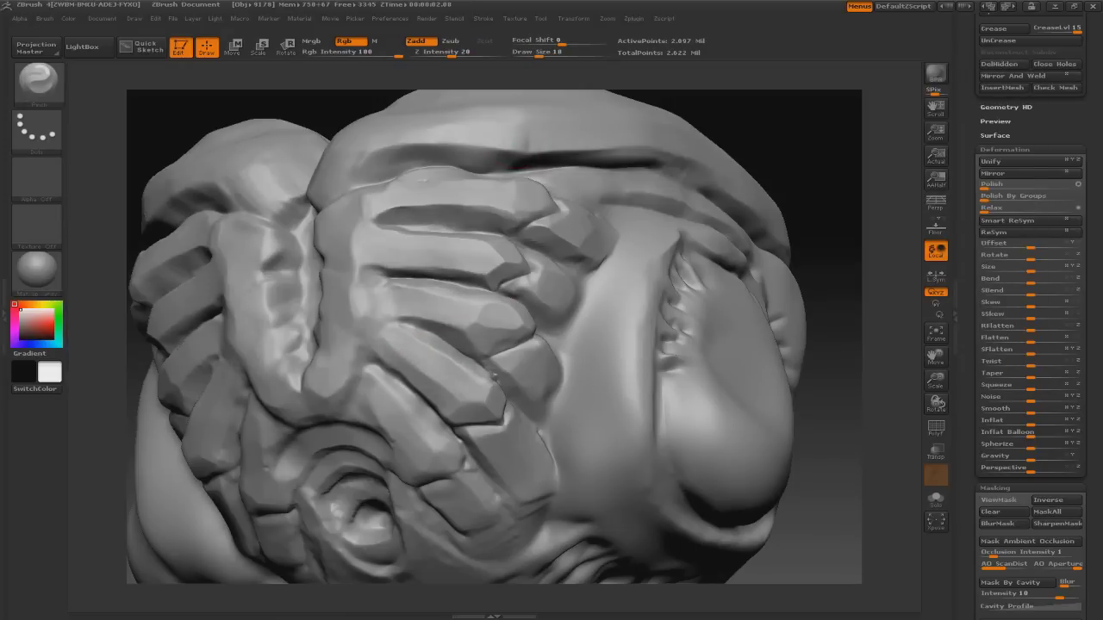
left_click_drag(879, 344, 841, 418)
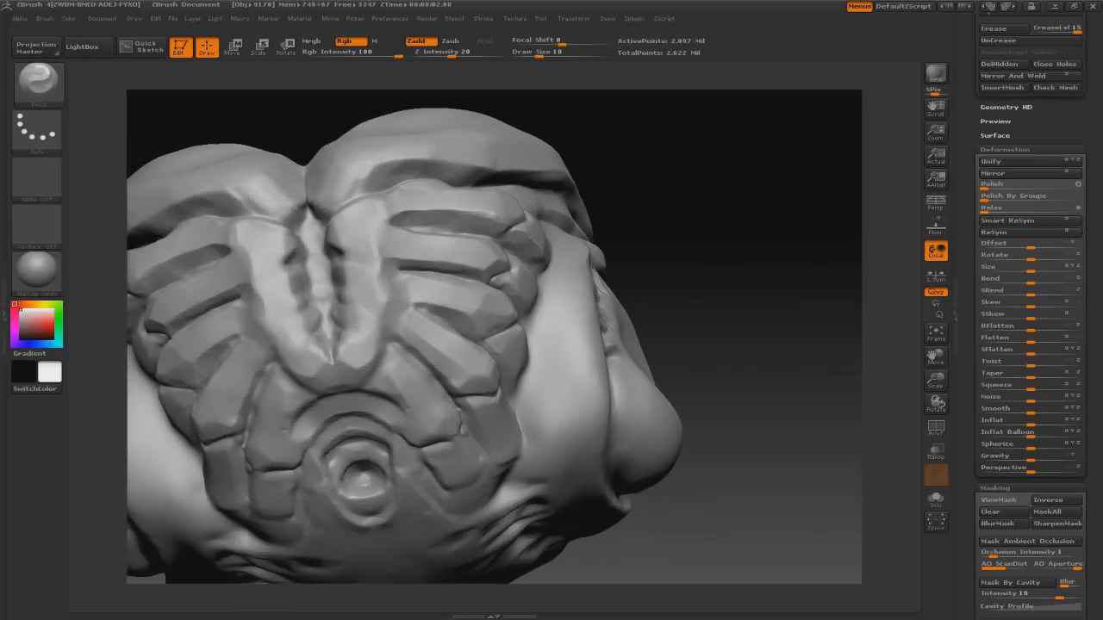
left_click_drag(483, 285, 434, 277)
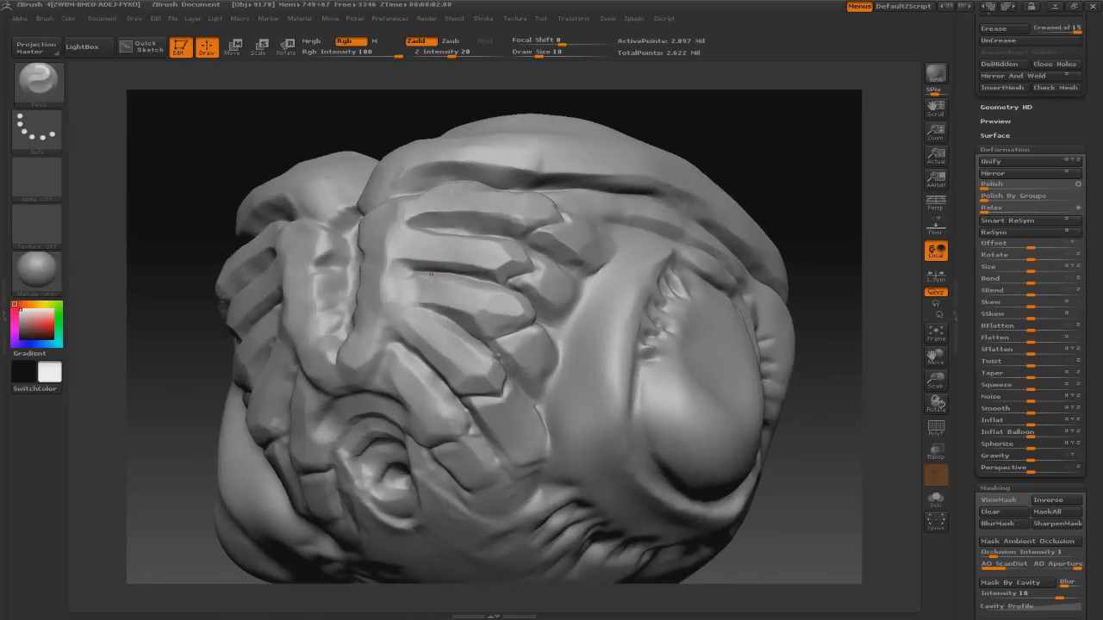
left_click_drag(827, 345, 827, 379)
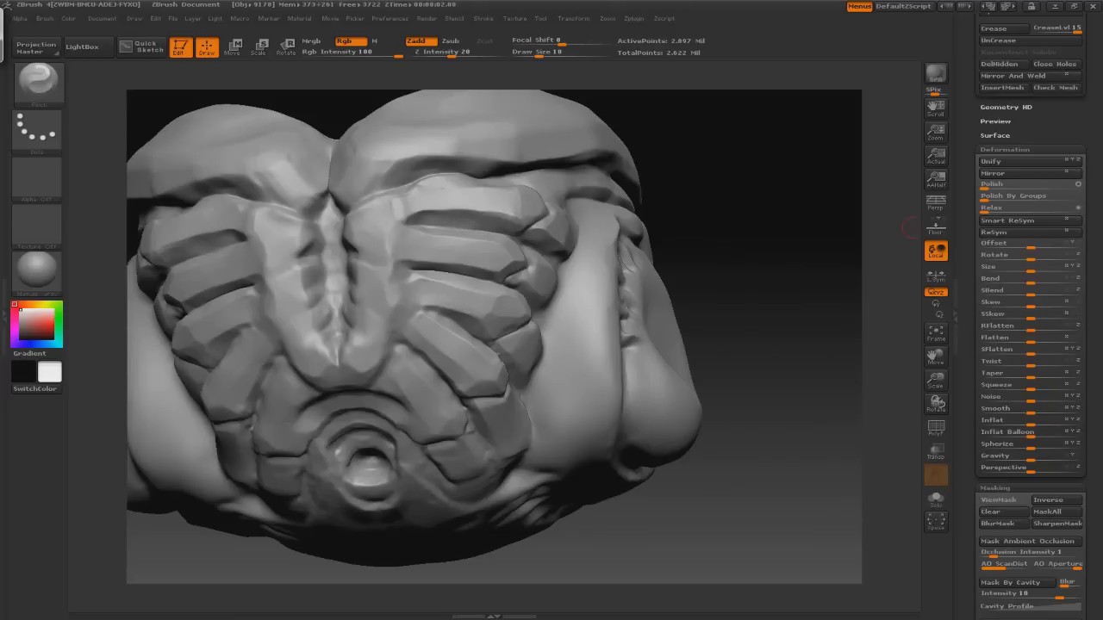
left_click_drag(827, 344, 396, 210)
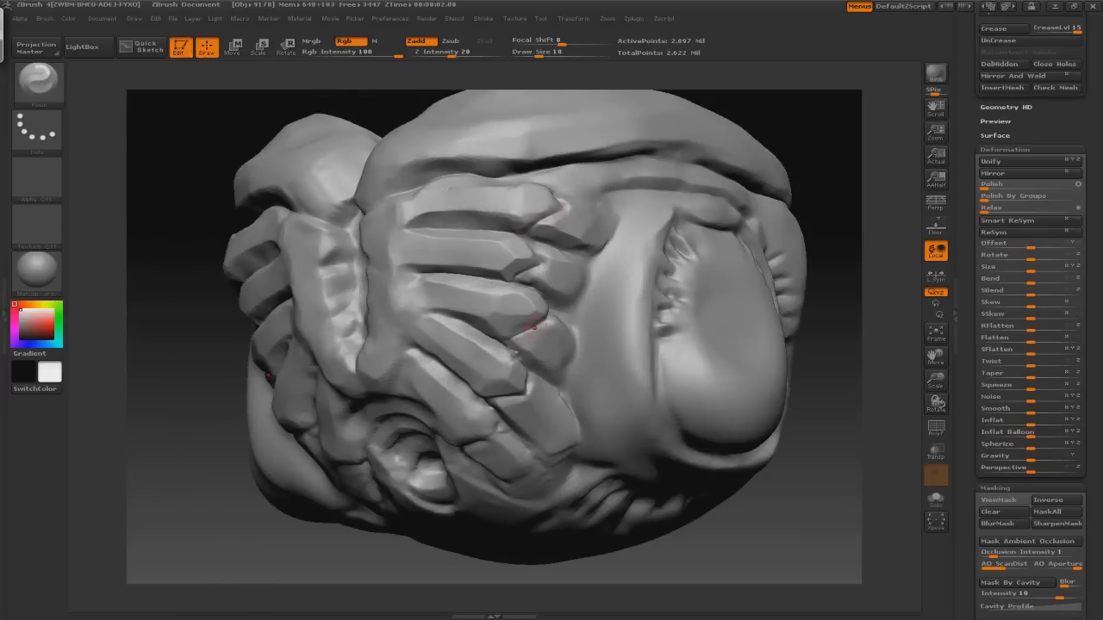
left_click_drag(754, 345, 405, 298)
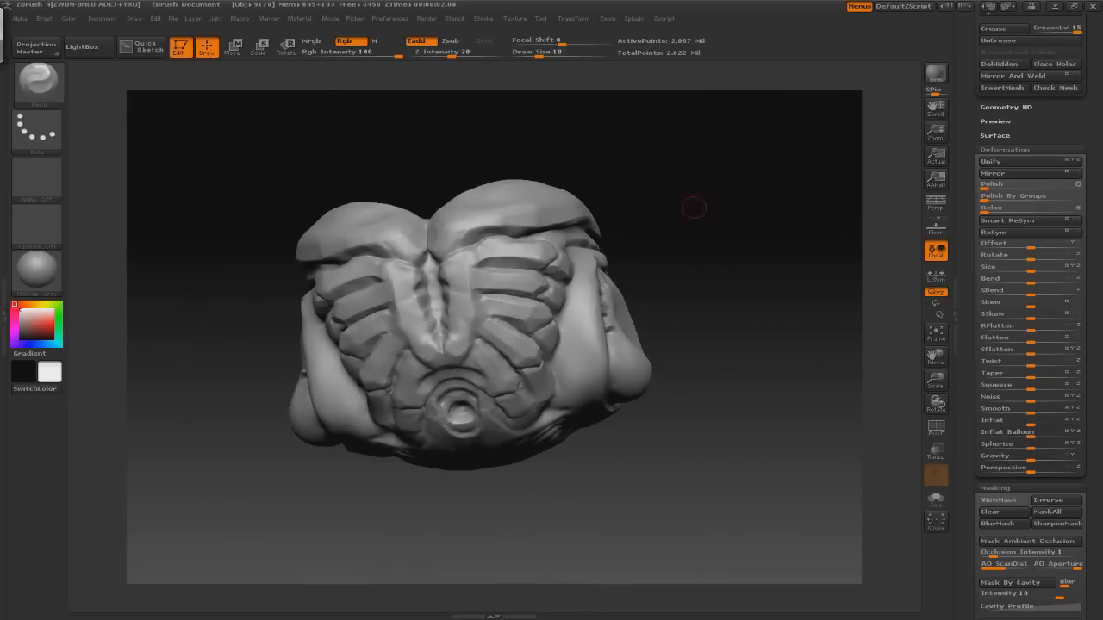
left_click_drag(694, 207, 679, 242)
left_click_drag(911, 243, 912, 284, "alt")
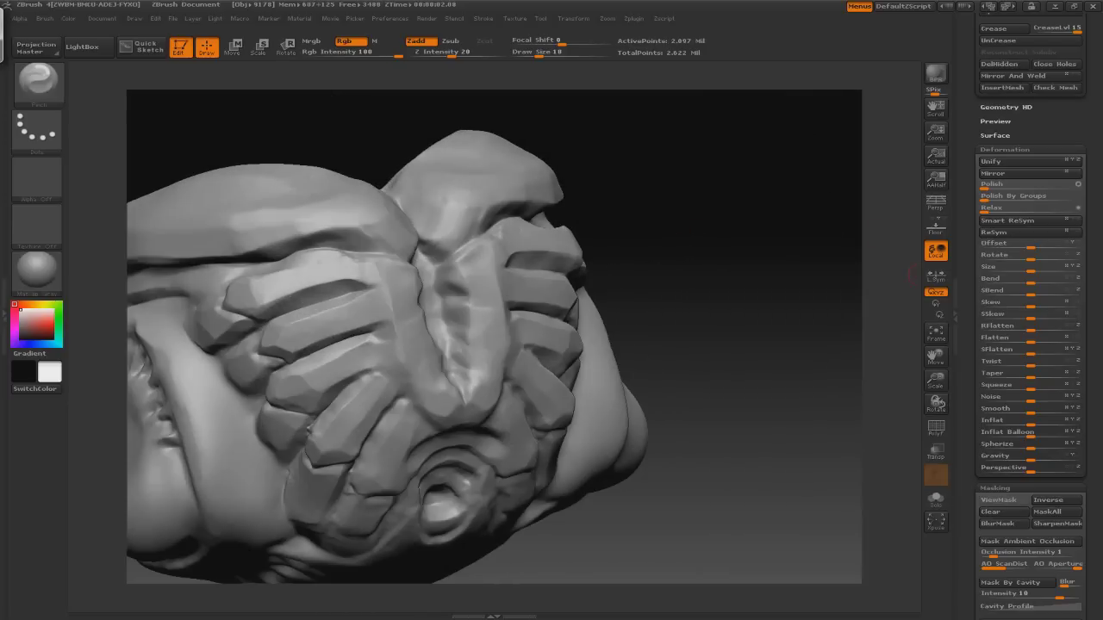
- Rework the centre crease from a front view with the Dam_Standard brush
key("b")
key("d")
key("s")
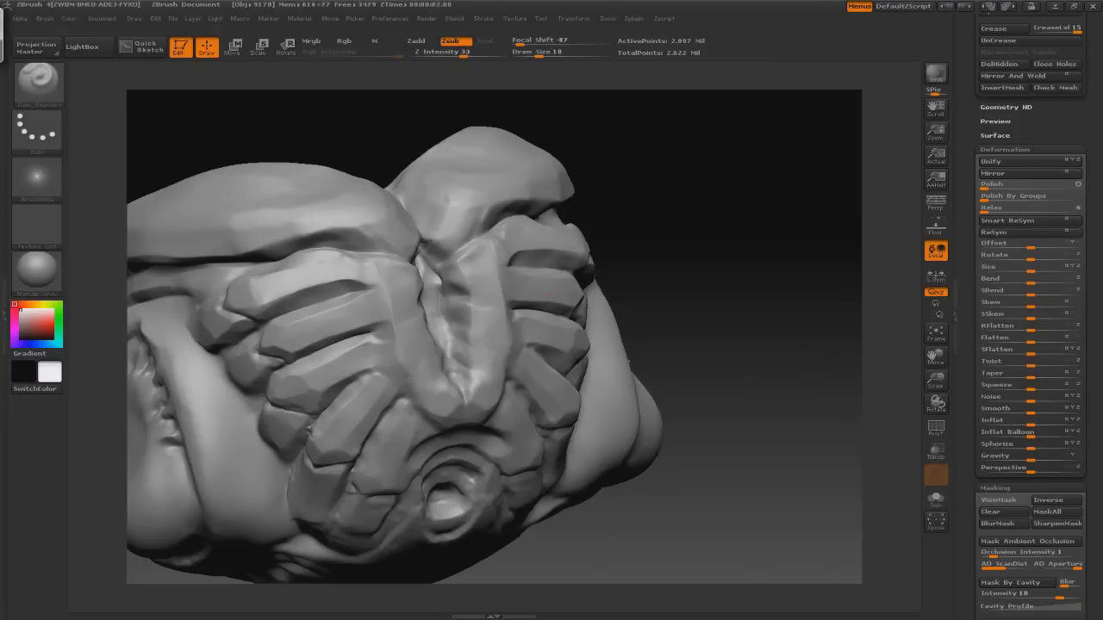
left_click_drag(448, 327, 434, 274, "shift")
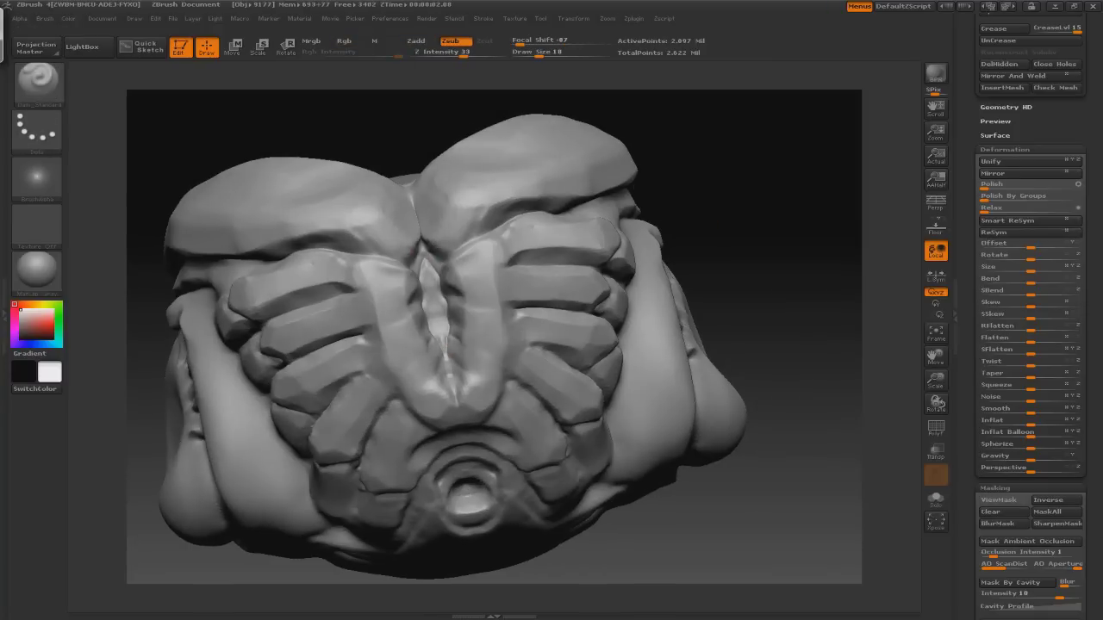
left_click_drag(444, 353, 453, 398, "shift")
mouse_move(184, 342)
left_mouse_down()
mouse_move(459, 314)
mouse_move(483, 293)
left_mouse_up()
- Return to Dam_Standard and reduce the brush size to 40
key("b")
key("c")
key("b")
key("b")
key("d")
key("s")
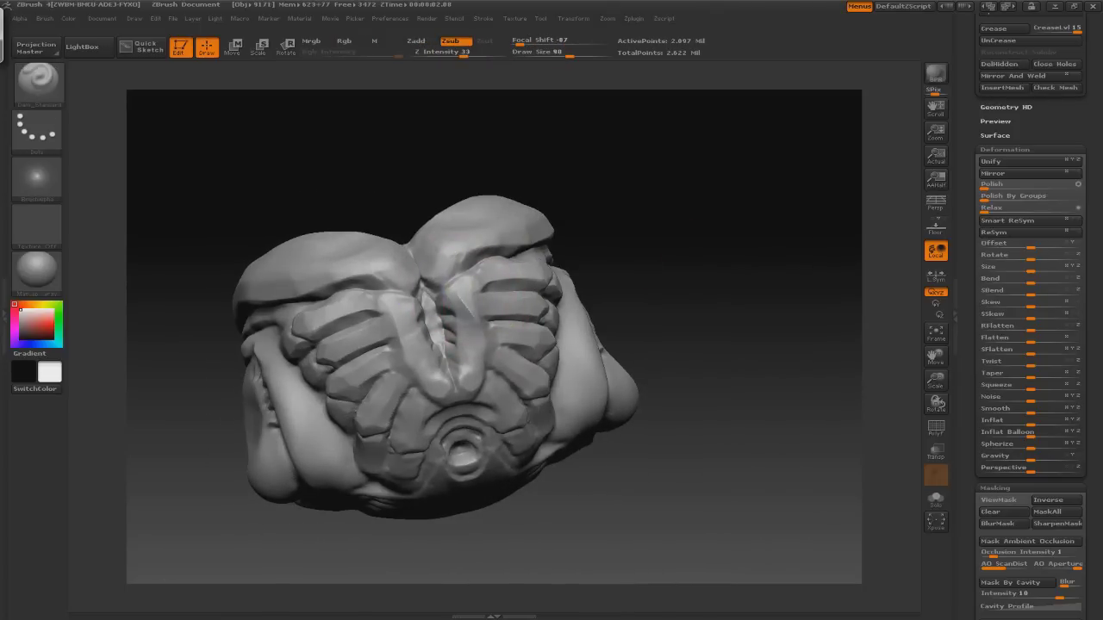
mouse_move(495, 281)
left_mouse_down()
mouse_move(593, 269)
mouse_move(579, 302)
left_mouse_up()
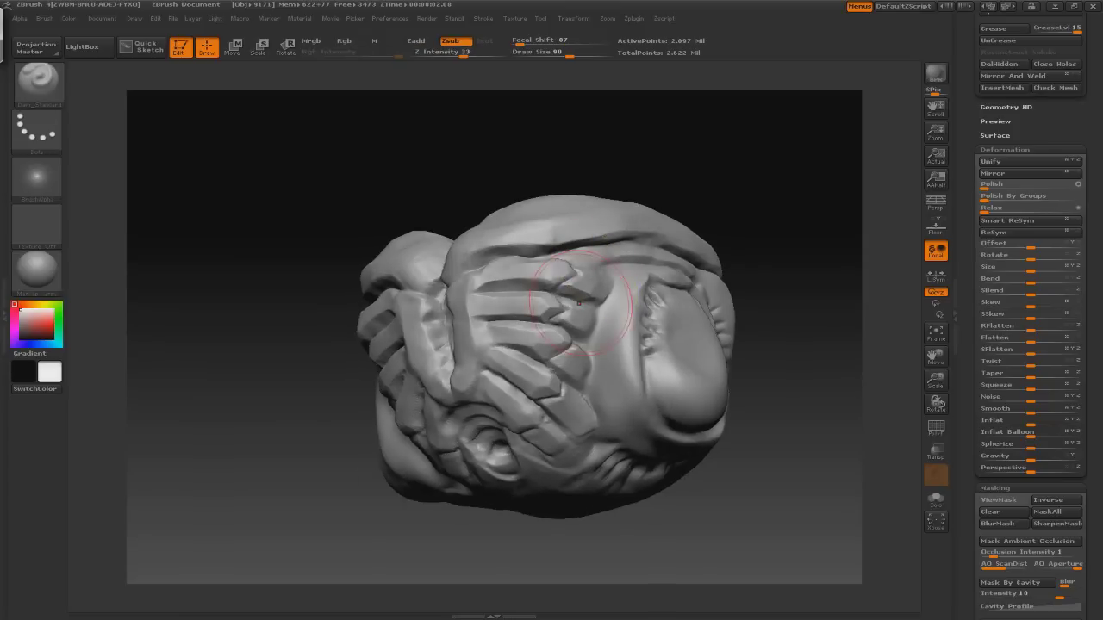
key("s")
left_click_drag(560, 306, 535, 311)
- Briefly toggle masking while orbiting the sculpt until the mouth faces forward
key("ctrl")
key("ctrl")
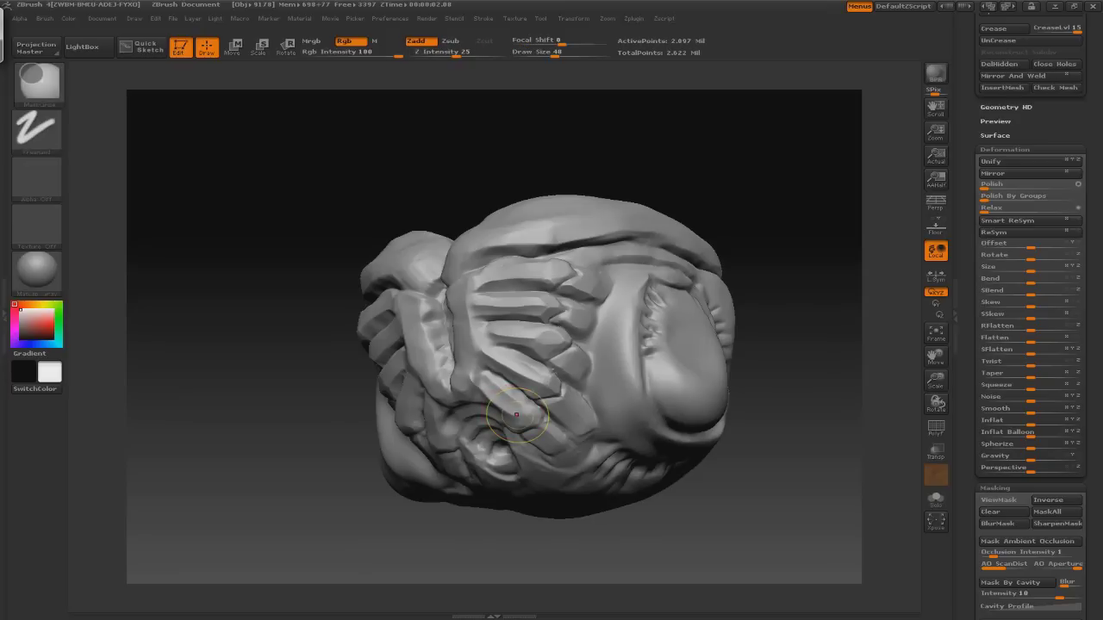
left_click_drag(722, 187, 552, 263)
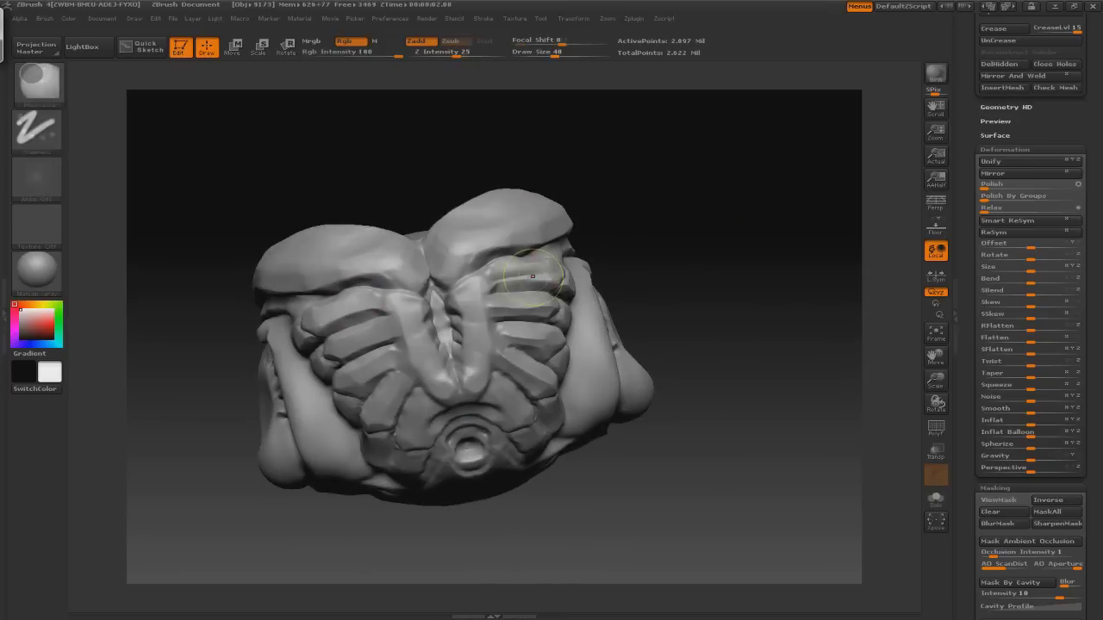
key("ctrl")
key("ctrl")
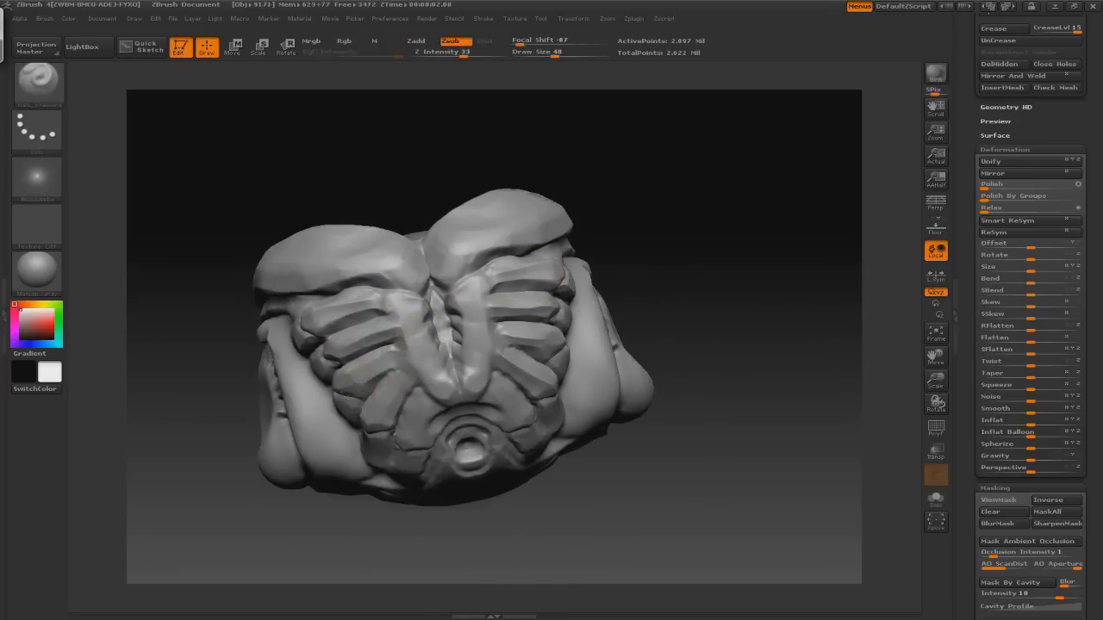
left_click_drag(384, 392, 371, 369)
key("ctrl")
mouse_move(391, 408)
left_mouse_down()
mouse_move(354, 310)
mouse_move(405, 293)
left_mouse_up()
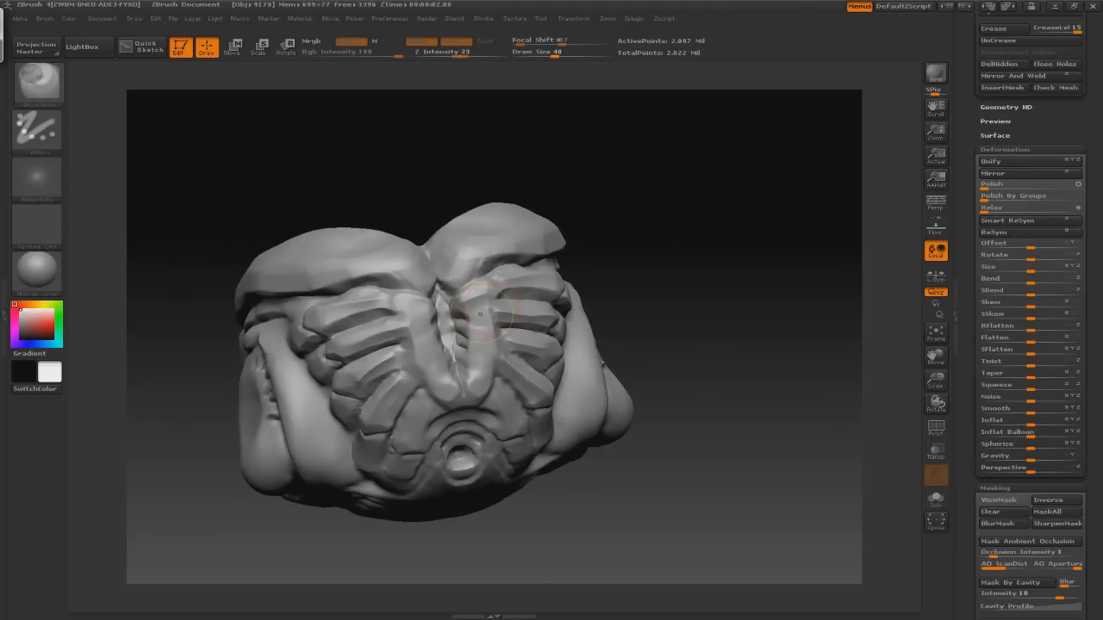
left_click_drag(393, 360, 392, 388, "alt")
mouse_move(433, 339)
left_mouse_down()
mouse_move(517, 320)
mouse_move(601, 372)
left_mouse_up()
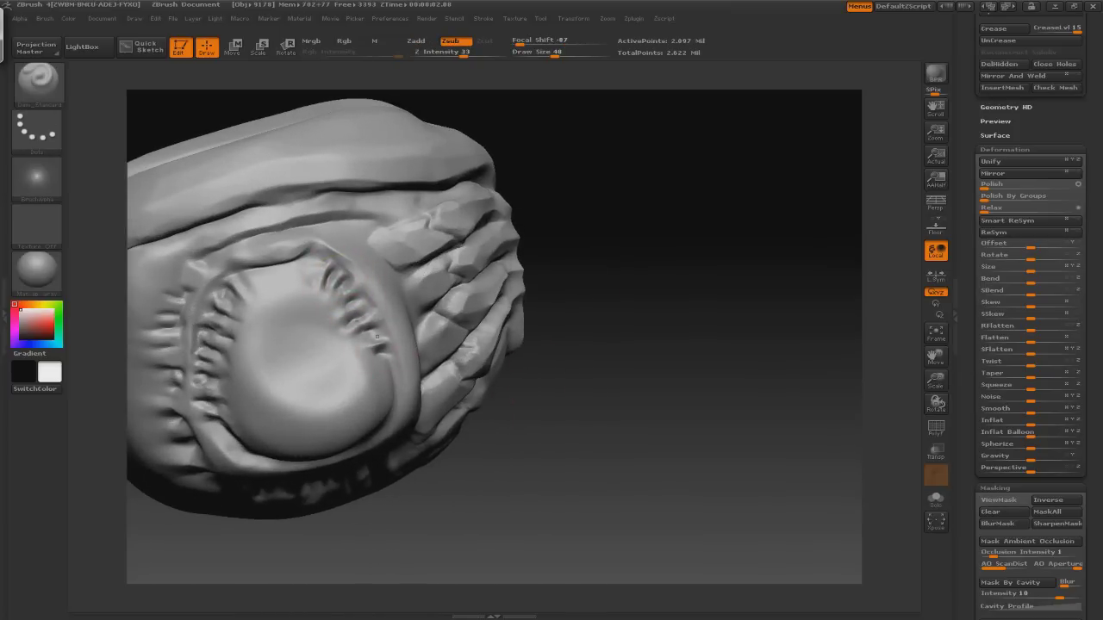
left_click_drag(431, 491, 362, 496)
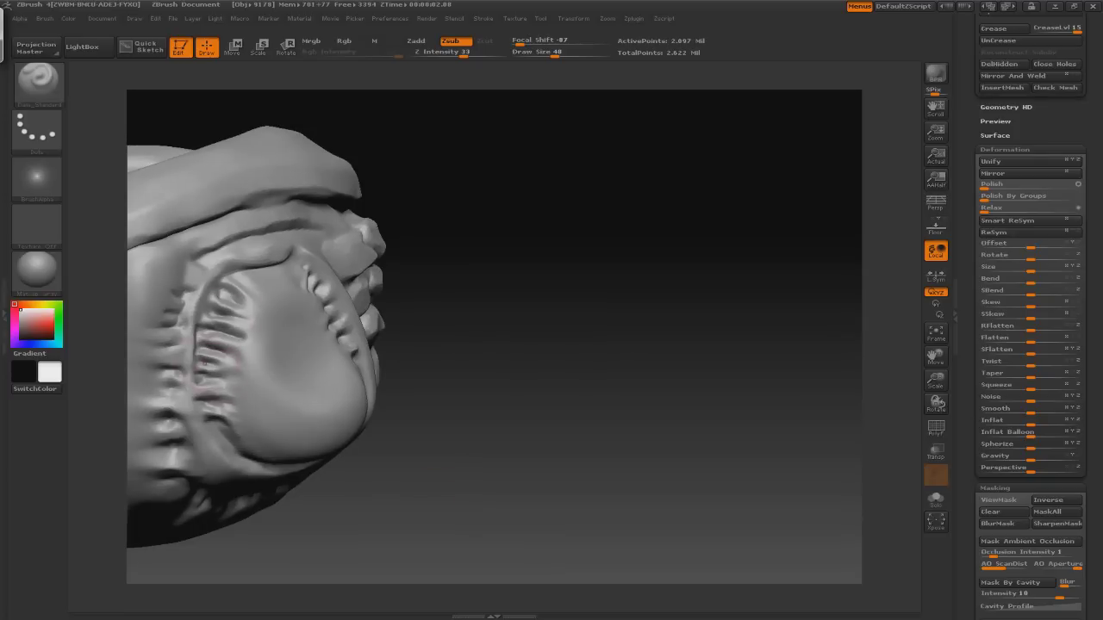
left_click_drag(371, 250, 402, 209)
- Switch to the TrimDynamic brush and settle on a front view of the mouth
key("b")
key("h")
key("p")
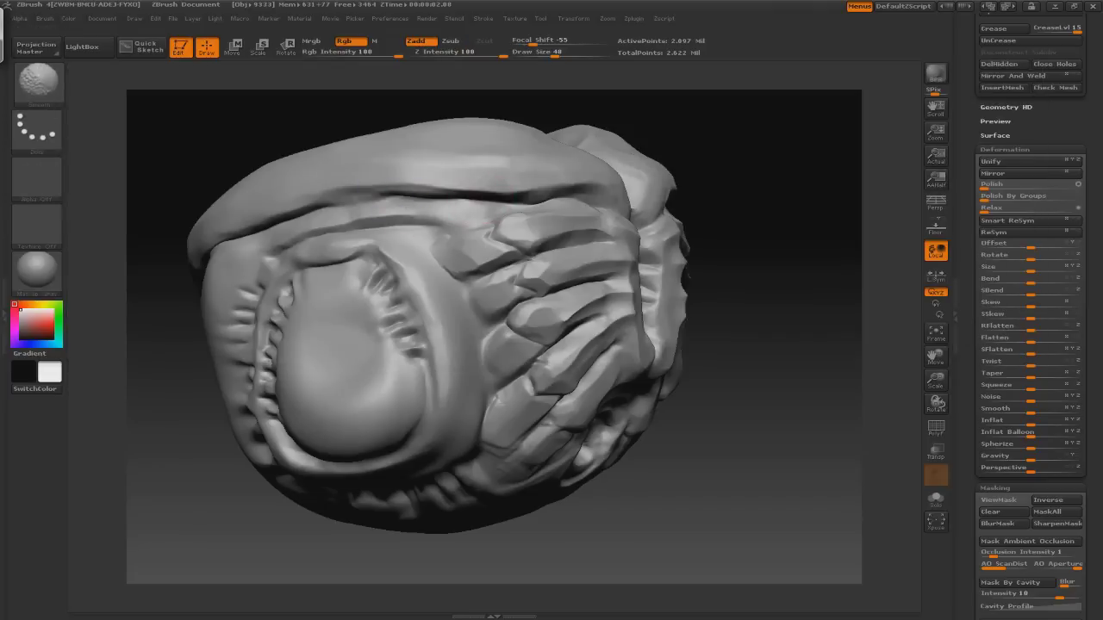
key("b")
key("t")
key("d")
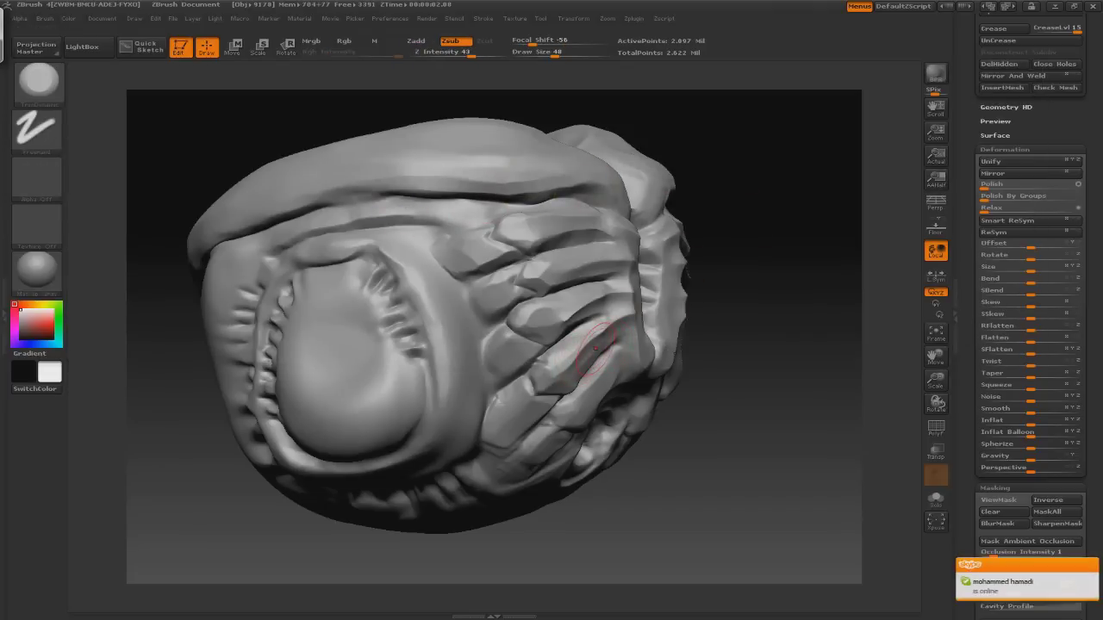
mouse_move(417, 360)
left_mouse_down()
mouse_move(393, 355)
mouse_move(431, 405)
mouse_move(457, 387)
left_mouse_up()
mouse_move(763, 297)
left_mouse_down()
mouse_move(432, 353)
mouse_move(224, 275)
left_mouse_up()
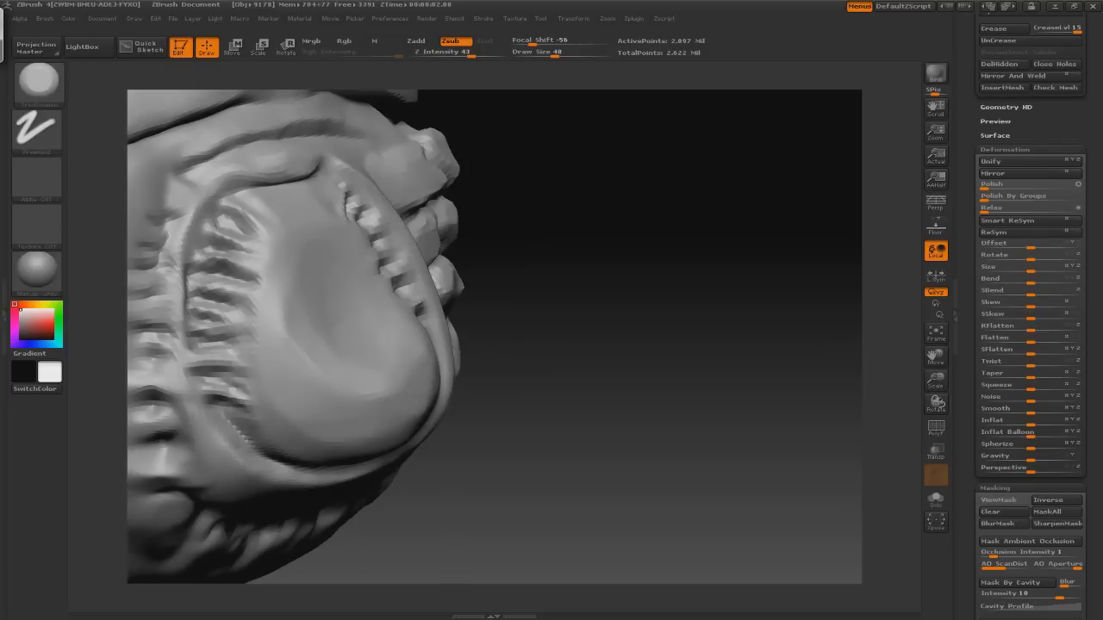
mouse_move(258, 345)
left_mouse_down()
mouse_move(362, 284)
mouse_move(446, 255)
left_mouse_up()
- Use TrimDynamic with adjusted brush size while repositioning the model to its right side
key("b")
key("s")
key("t")
key("b")
key("t")
key("d")
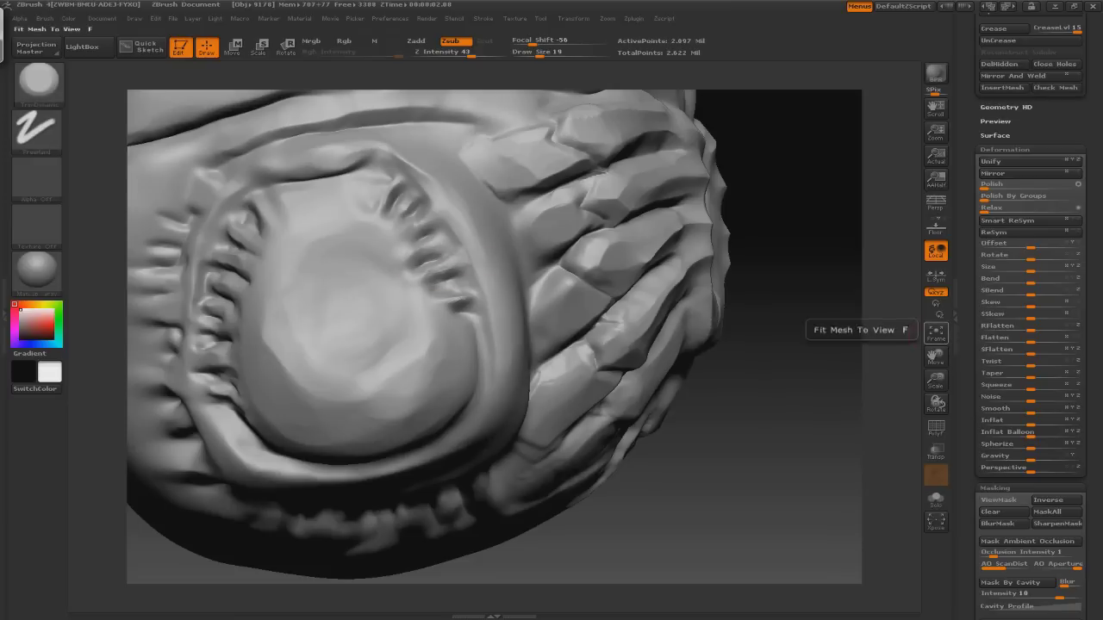
key("bracketright")
left_click_drag(384, 322, 368, 291)
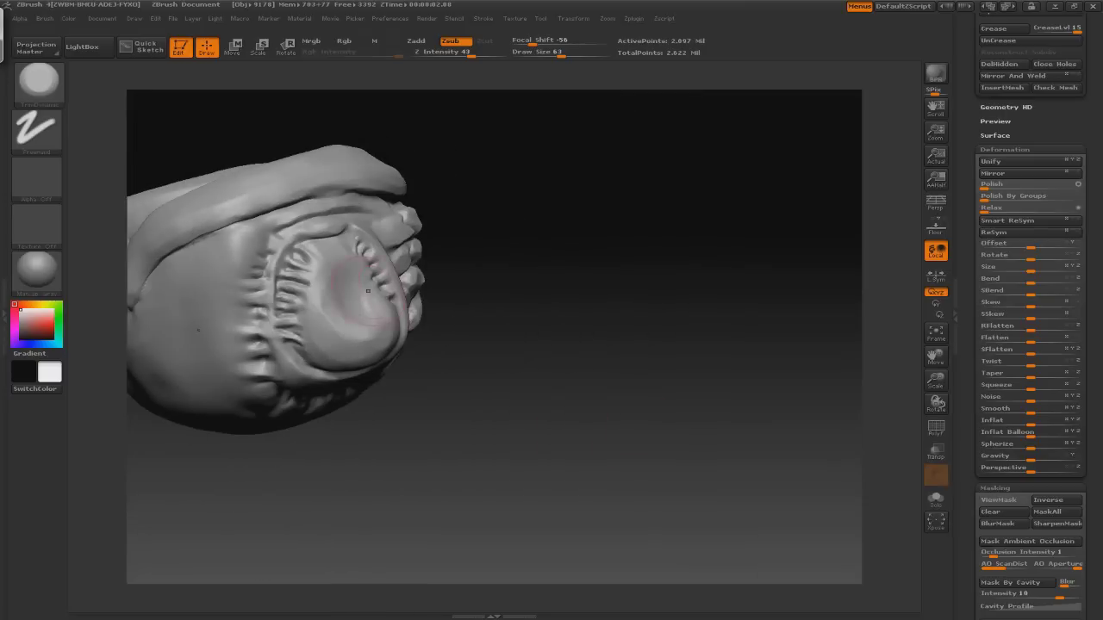
mouse_move(453, 384)
left_mouse_down("alt")
mouse_move(543, 406)
mouse_move(545, 379)
left_mouse_up("alt")
key("bracketleft")
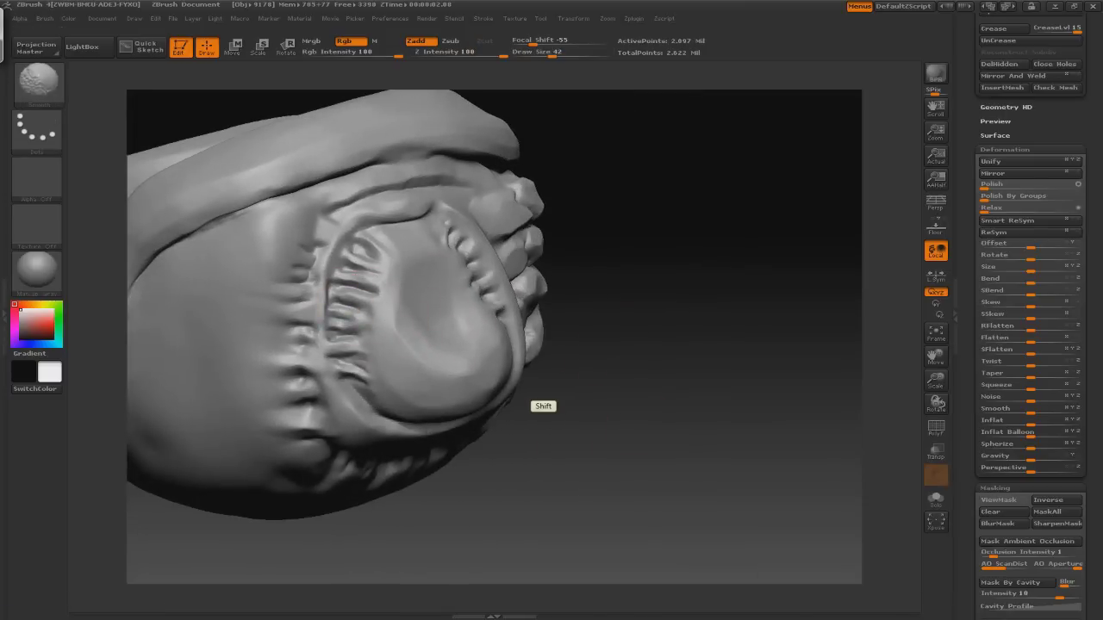
left_click_drag(605, 266, 642, 351)
left_click_drag(836, 387, 438, 318)
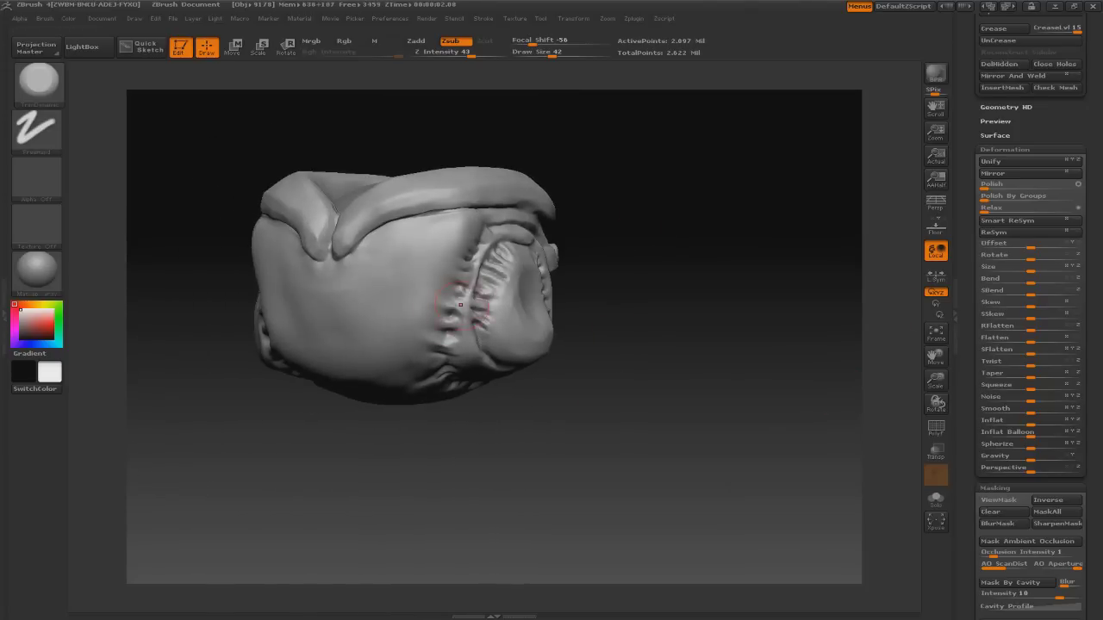
- Add a dotted Clay stroke over the left teeth ridges
key("b")
key("c")
key("l")
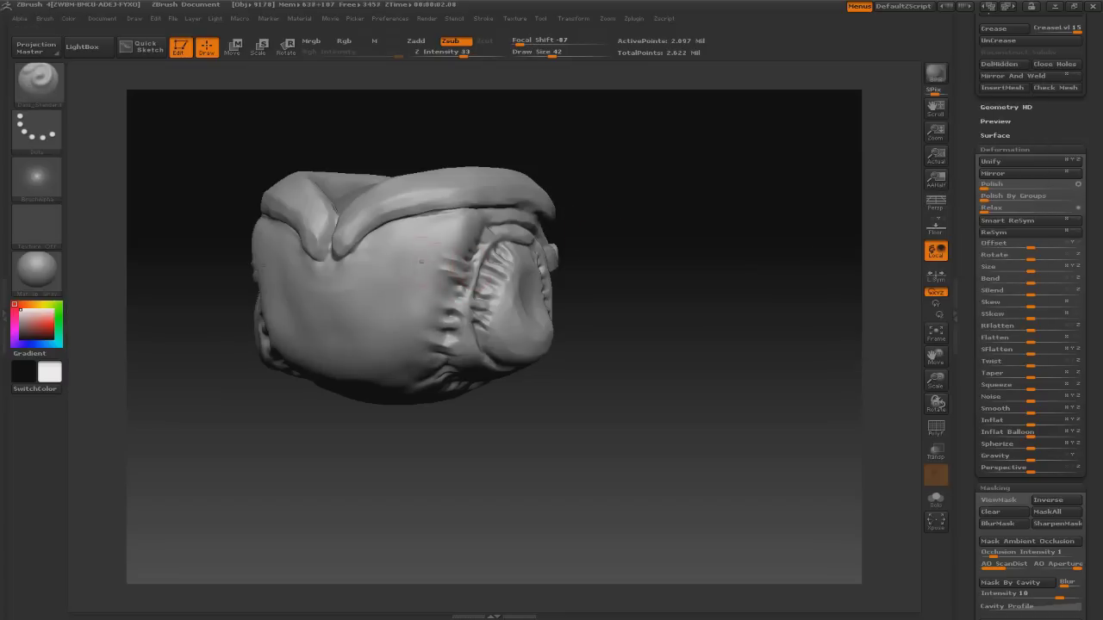
left_click_drag(453, 259, 451, 286)
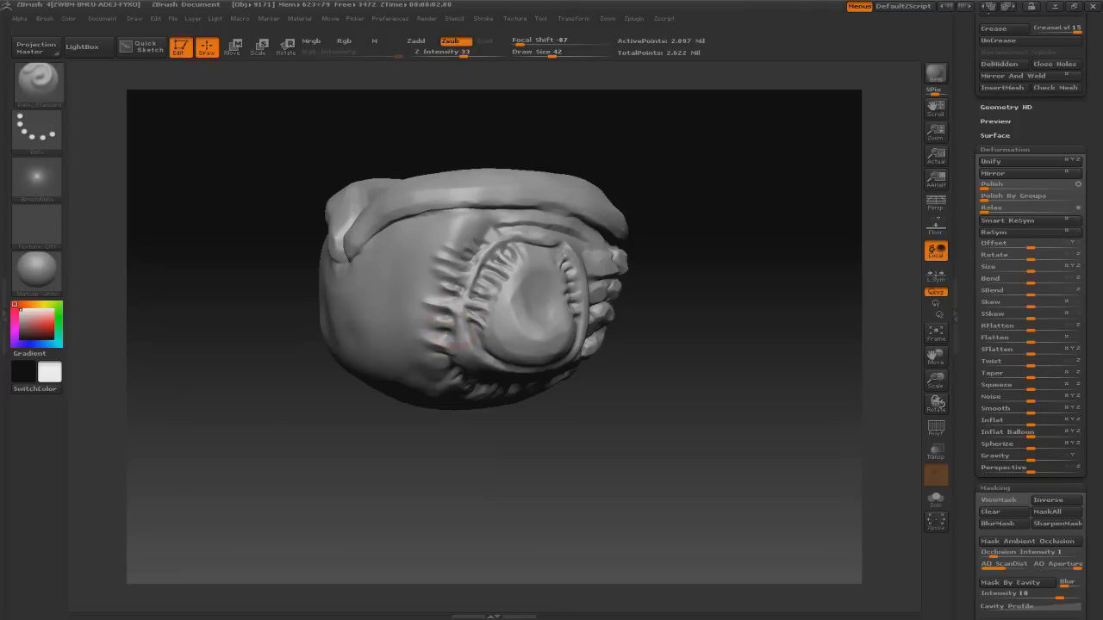
mouse_move(449, 307)
left_mouse_down()
mouse_move(356, 229)
mouse_move(477, 273)
mouse_move(462, 243)
left_mouse_up()
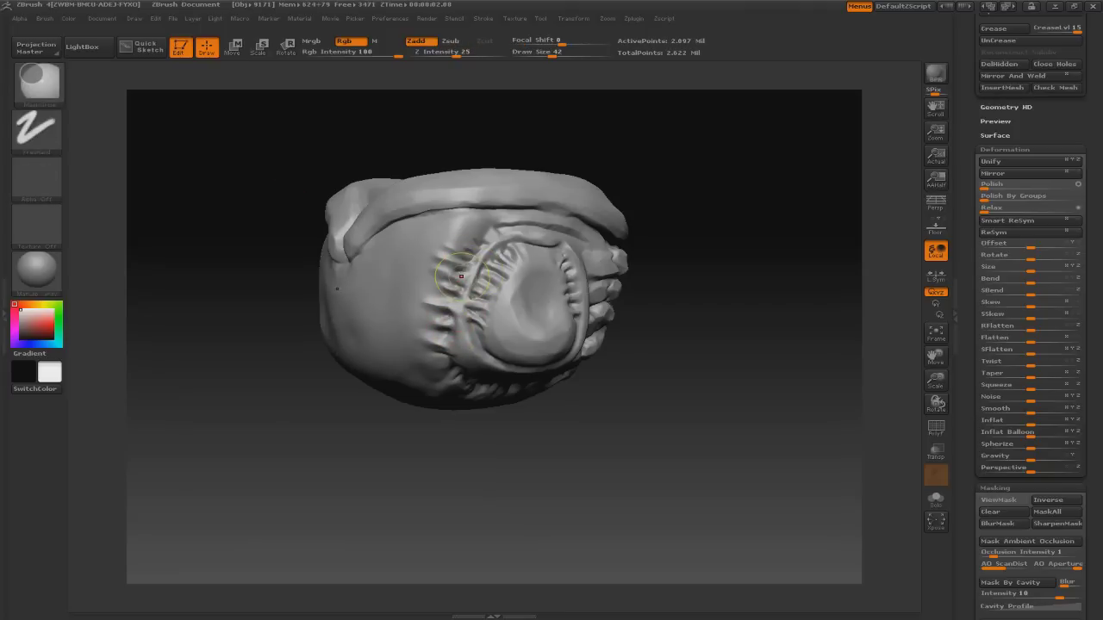
mouse_move(672, 276)
left_mouse_down()
mouse_move(697, 254)
mouse_move(663, 276)
left_mouse_up()
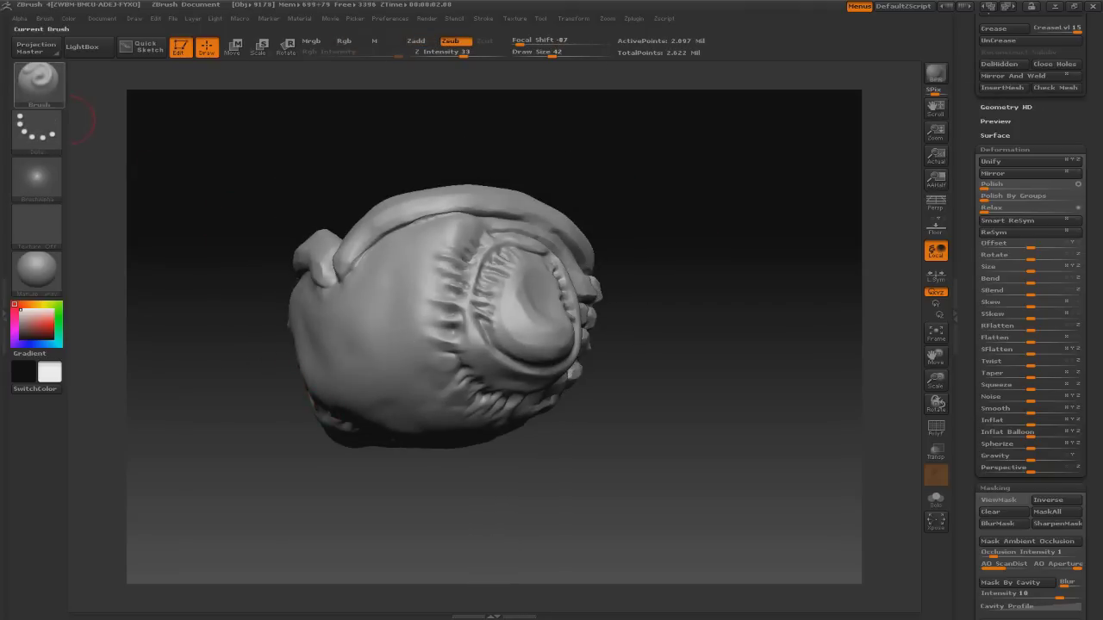
- Pick a freehand trimming brush, zoom in on the mouth, and load ClayTubes
left_click(38, 81)
left_click(453, 247)
left_click_drag(517, 482, 361, 389)
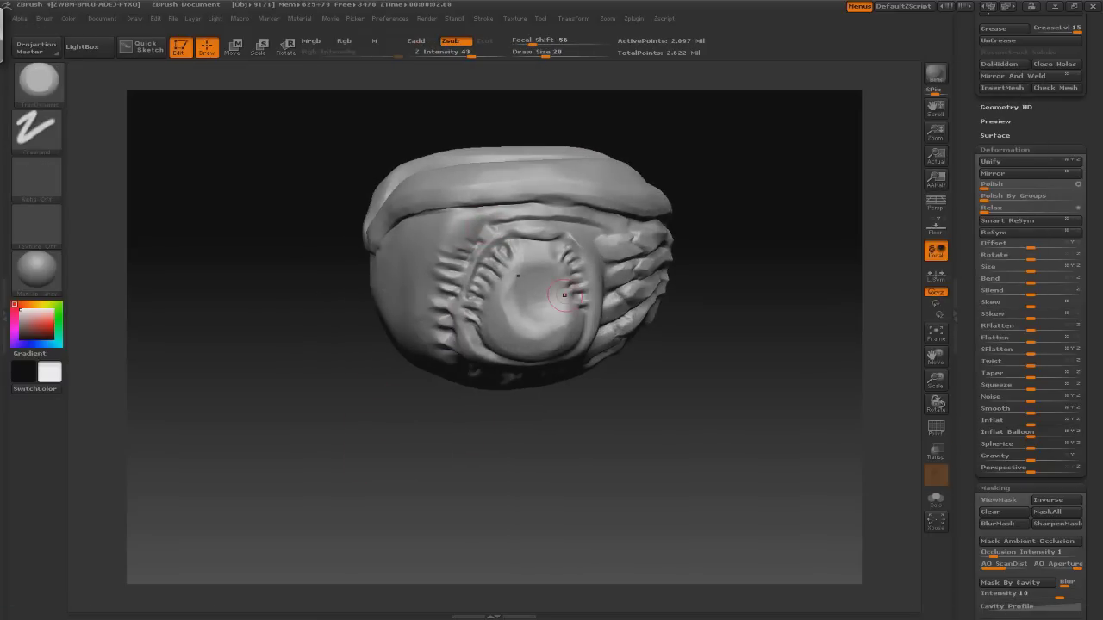
left_click_drag(564, 295, 499, 414)
key("b")
key("d")
key("s")
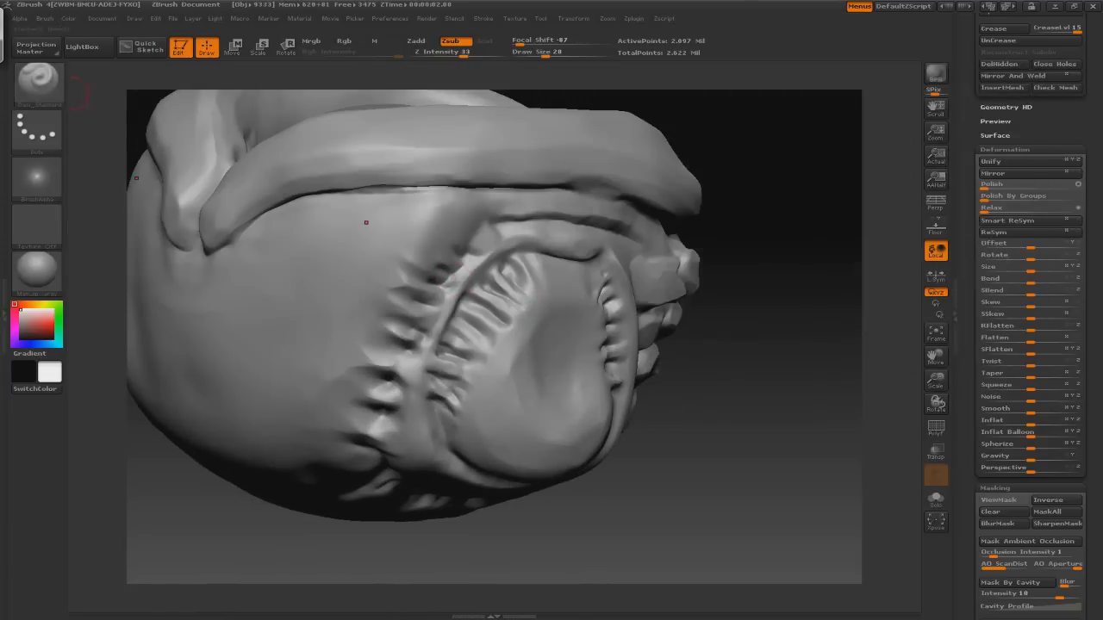
key("b")
key("c")
key("t")
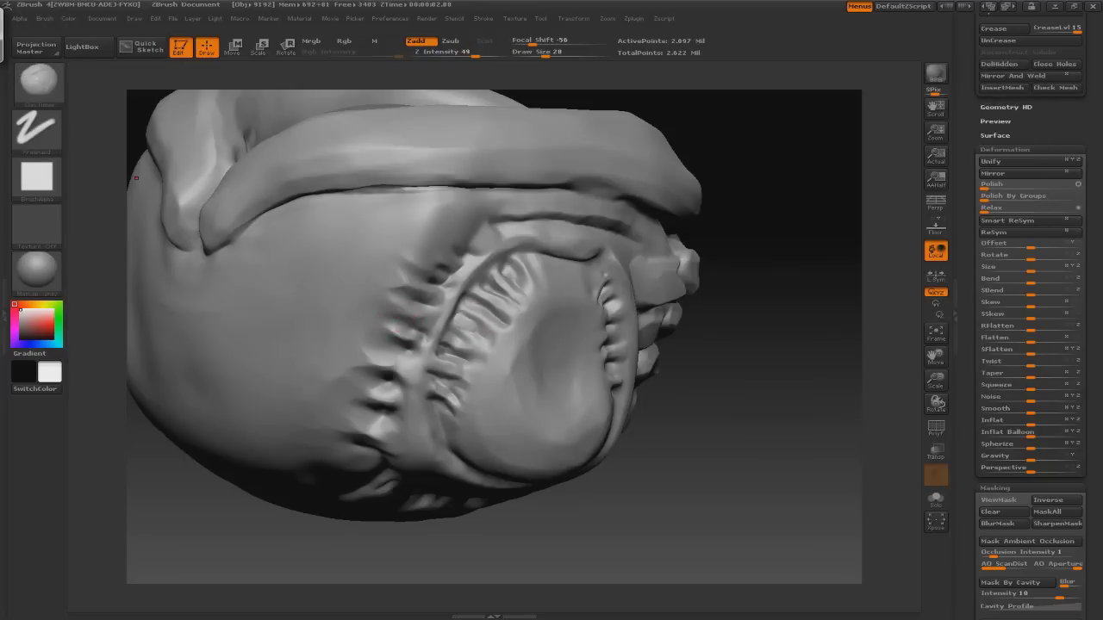
- Build tooth-like, horizontal and diagonal ClayTubes ridges down the mouth's right side
left_click_drag(509, 301, 517, 293)
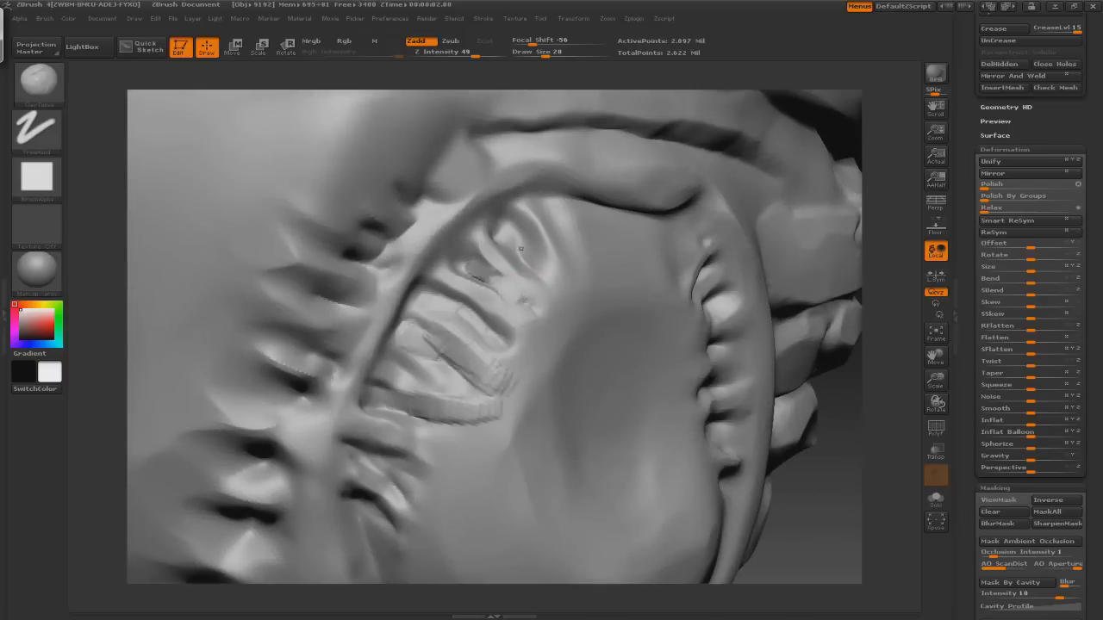
key("shift")
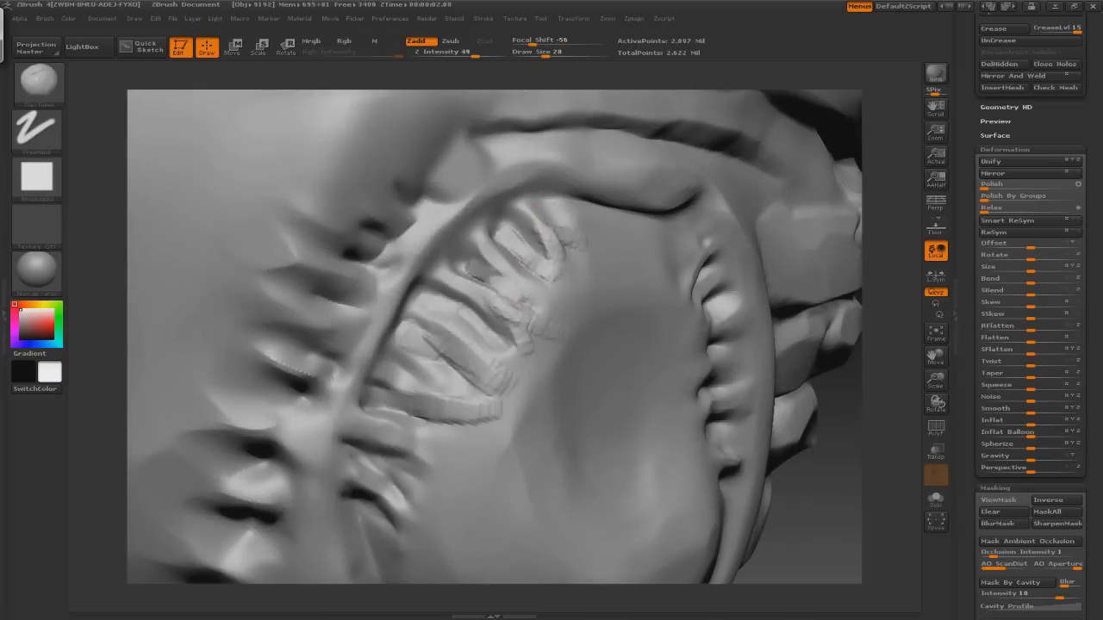
mouse_move(458, 438)
left_mouse_down()
mouse_move(405, 491)
mouse_move(448, 502)
mouse_move(403, 496)
mouse_move(412, 565)
left_mouse_up()
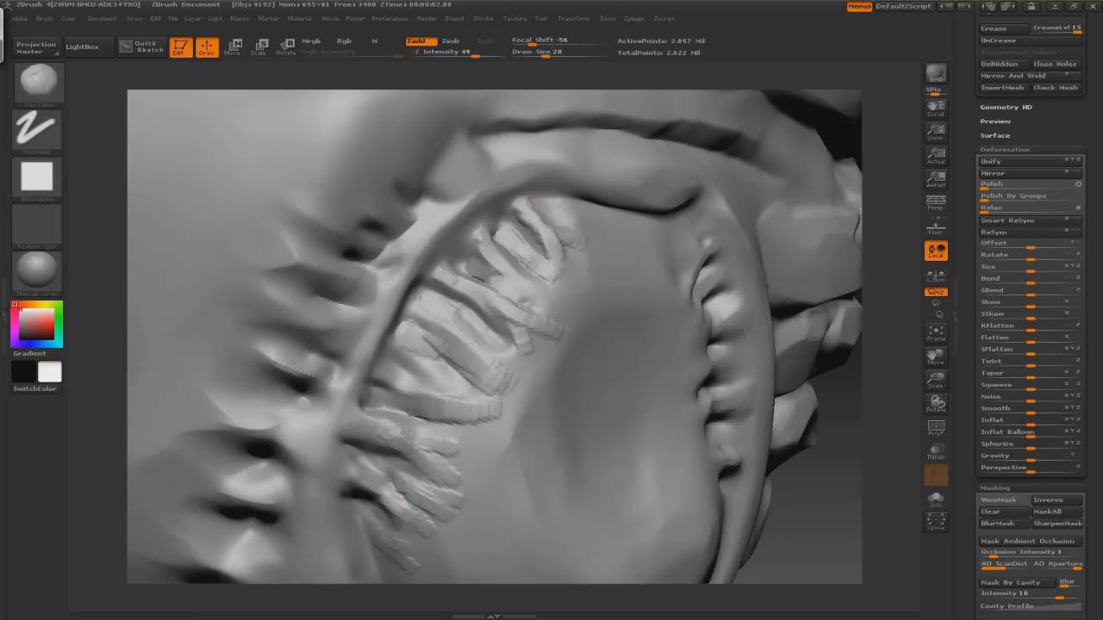
left_click_drag(888, 405, 870, 344)
mouse_move(676, 241)
left_mouse_down()
mouse_move(733, 258)
mouse_move(681, 276)
mouse_move(741, 301)
mouse_move(685, 349)
left_mouse_up()
mouse_move(755, 354)
left_mouse_down()
mouse_move(697, 444)
mouse_move(759, 476)
mouse_move(672, 526)
left_mouse_up()
left_click_drag(754, 517, 707, 551)
left_click_drag(763, 498, 719, 524)
- Carve creases along and atop the right-side ridges with DamStandard
key("b")
key("d")
key("s")
mouse_move(677, 238)
left_mouse_down()
mouse_move(664, 247)
mouse_move(689, 289)
mouse_move(689, 332)
mouse_move(706, 323)
mouse_move(711, 349)
mouse_move(715, 386)
mouse_move(700, 414)
mouse_move(689, 379)
mouse_move(720, 443)
mouse_move(722, 476)
mouse_move(699, 504)
mouse_move(719, 547)
left_mouse_up()
mouse_move(734, 227)
left_mouse_down()
mouse_move(715, 214)
mouse_move(739, 222)
left_mouse_up()
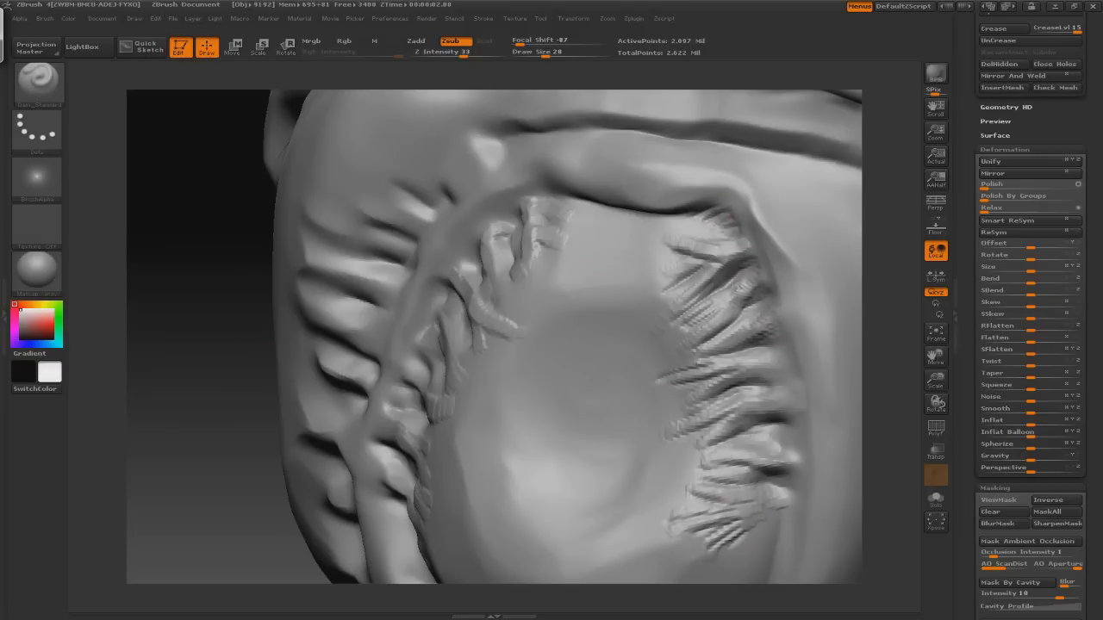
- Carve strand creases along the lower-right and upper-left ridges, smoothing them briefly
left_click_drag(789, 414, 794, 470)
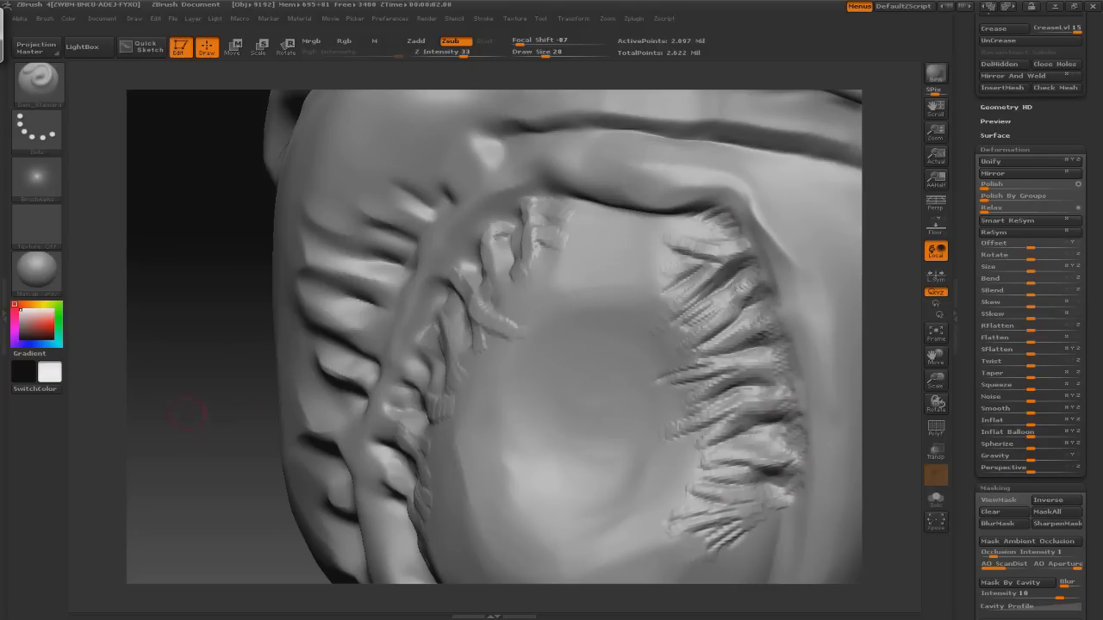
left_click_drag(187, 416, 206, 457)
mouse_move(527, 217)
left_mouse_down()
mouse_move(595, 233)
mouse_move(540, 236)
left_mouse_up()
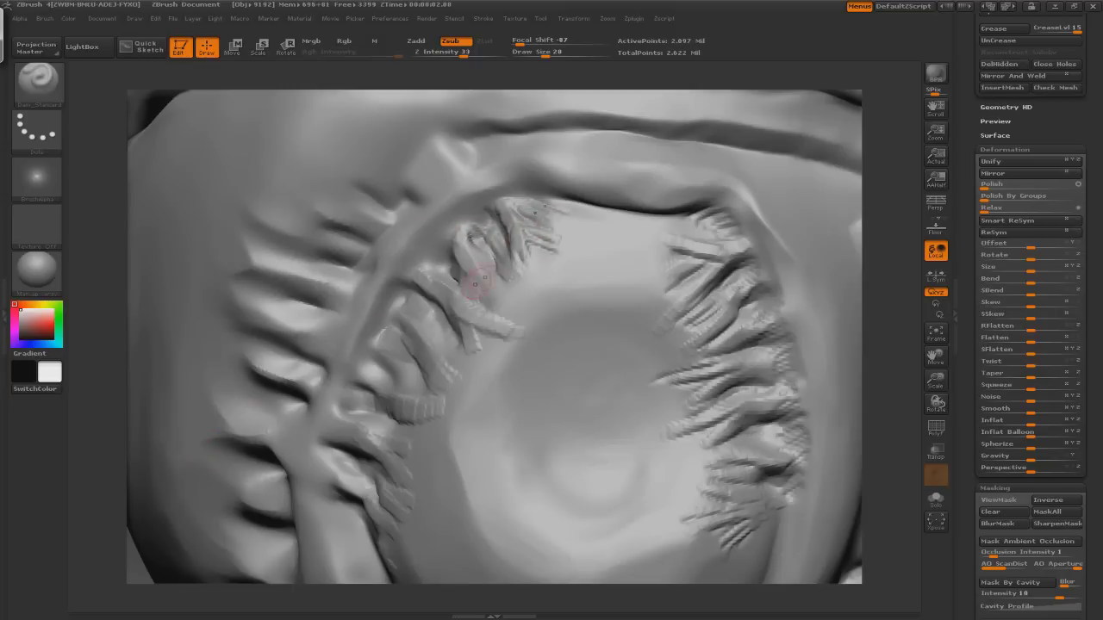
left_click_drag(879, 172, 524, 242)
left_click_drag(489, 281, 517, 298)
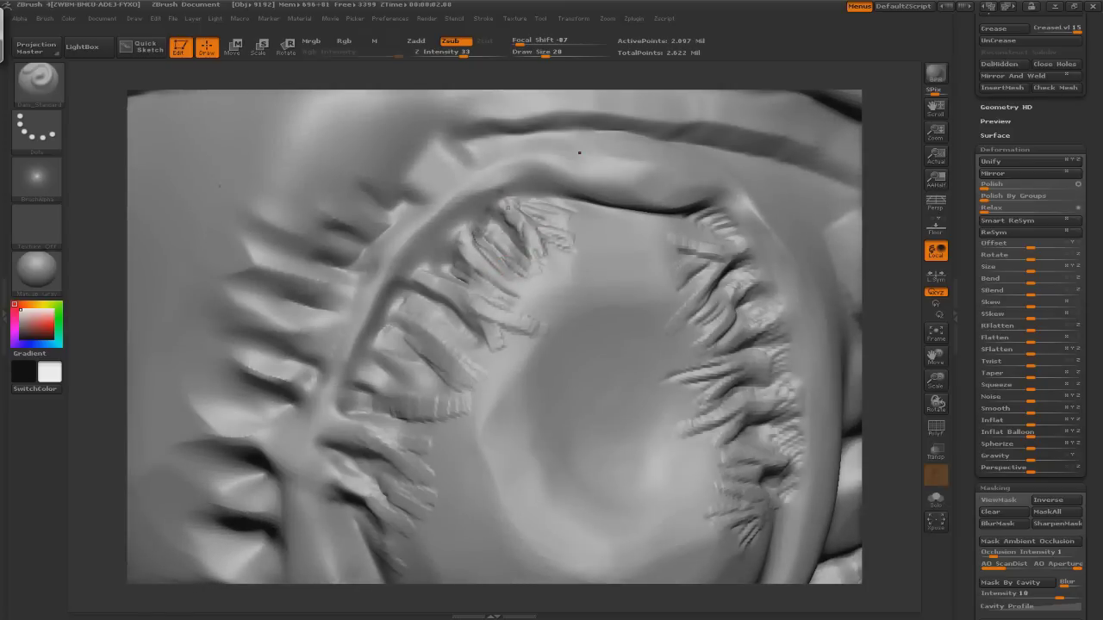
mouse_move(449, 314)
left_mouse_down("shift")
mouse_move(475, 350)
mouse_move(456, 320)
mouse_move(426, 365)
mouse_move(394, 368)
left_mouse_up("shift")
key("shift")
mouse_move(414, 450)
left_mouse_down()
mouse_move(379, 455)
mouse_move(379, 560)
left_mouse_up()
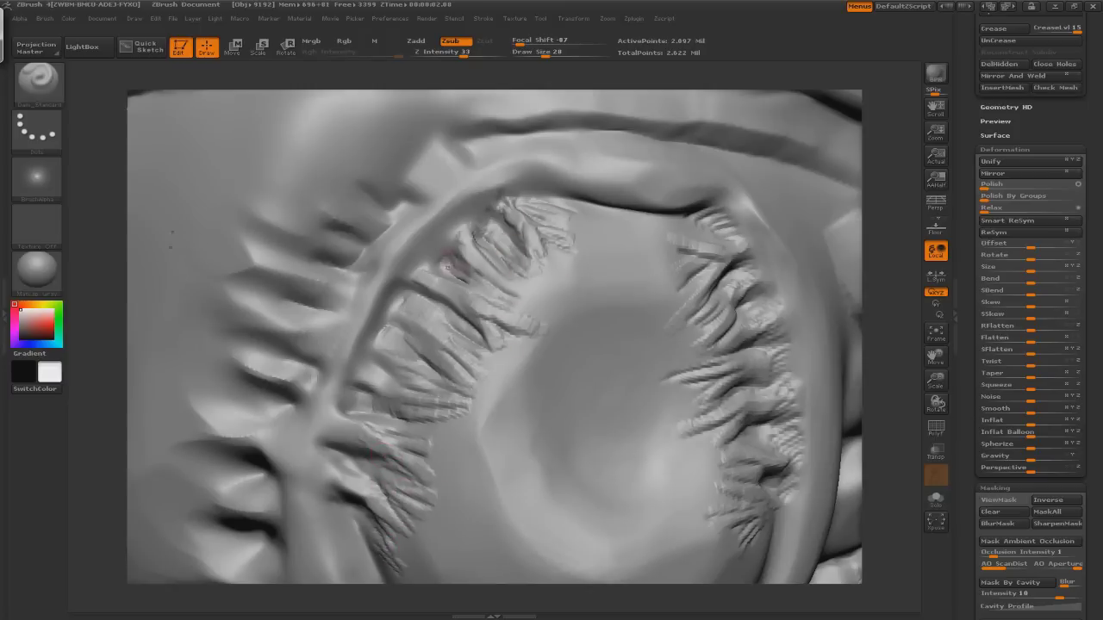
mouse_move(392, 297)
left_mouse_down()
mouse_move(372, 358)
mouse_move(377, 386)
left_mouse_up()
- Frame the model, then Save As eggmonster006 in the eggmonster folder
key("f")
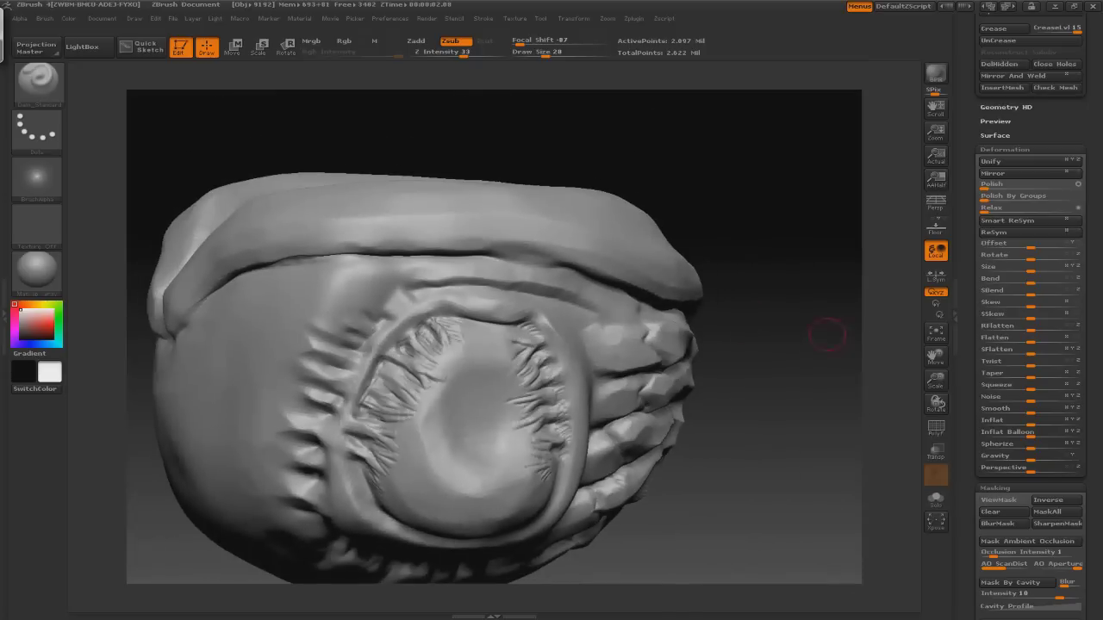
left_click_drag(379, 332, 512, 334)
left_click_drag(267, 498, 423, 313, "shift")
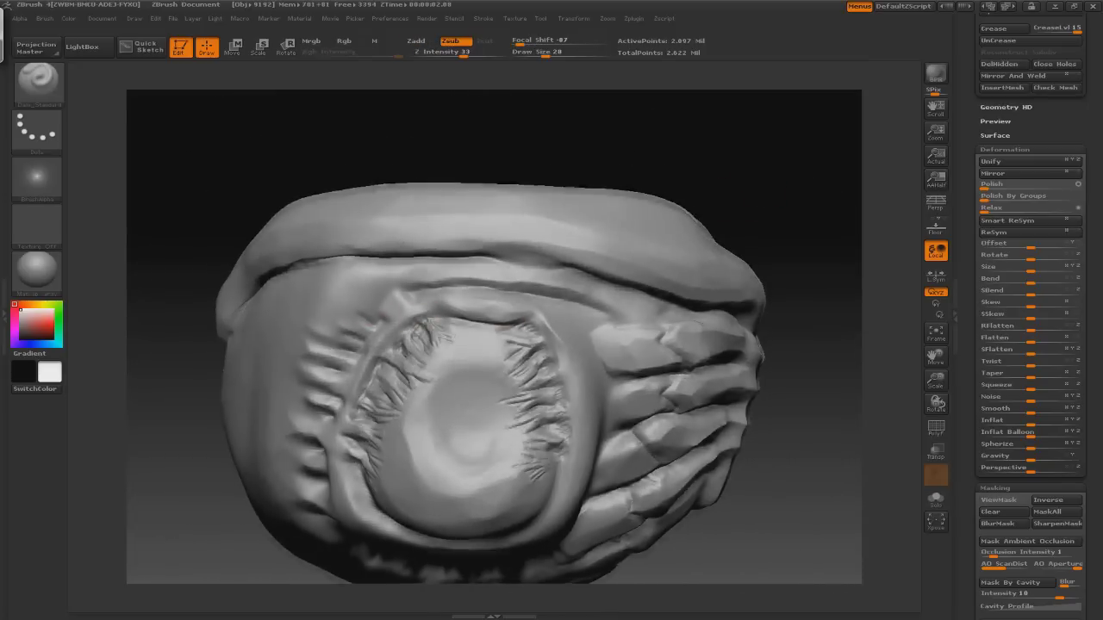
scroll(423, 312, "up", 5)
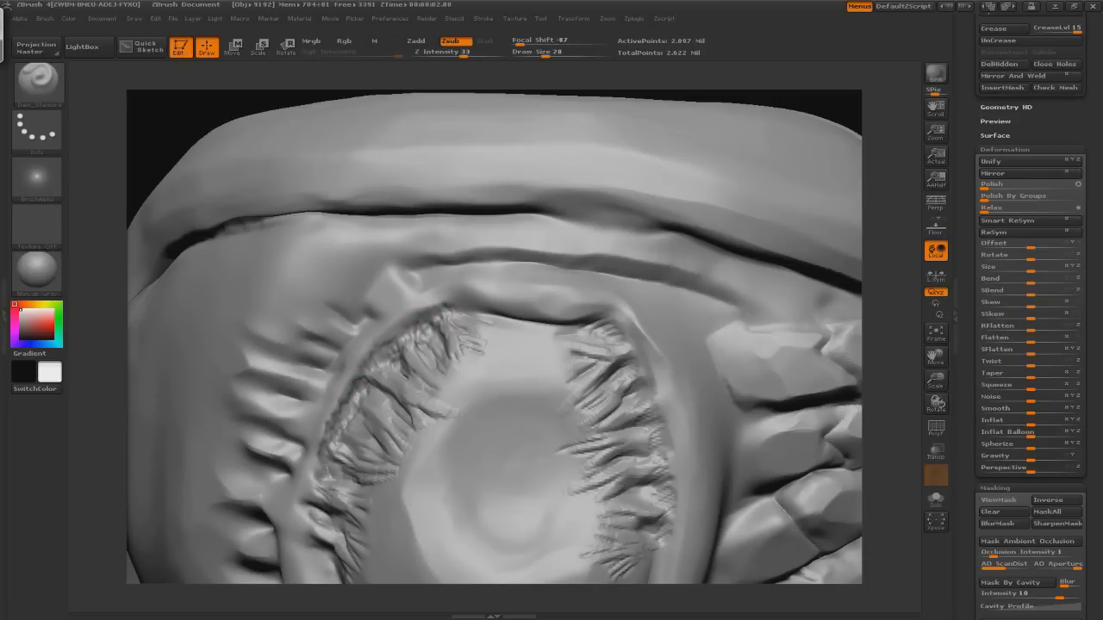
scroll(1030, 258, "up", 10)
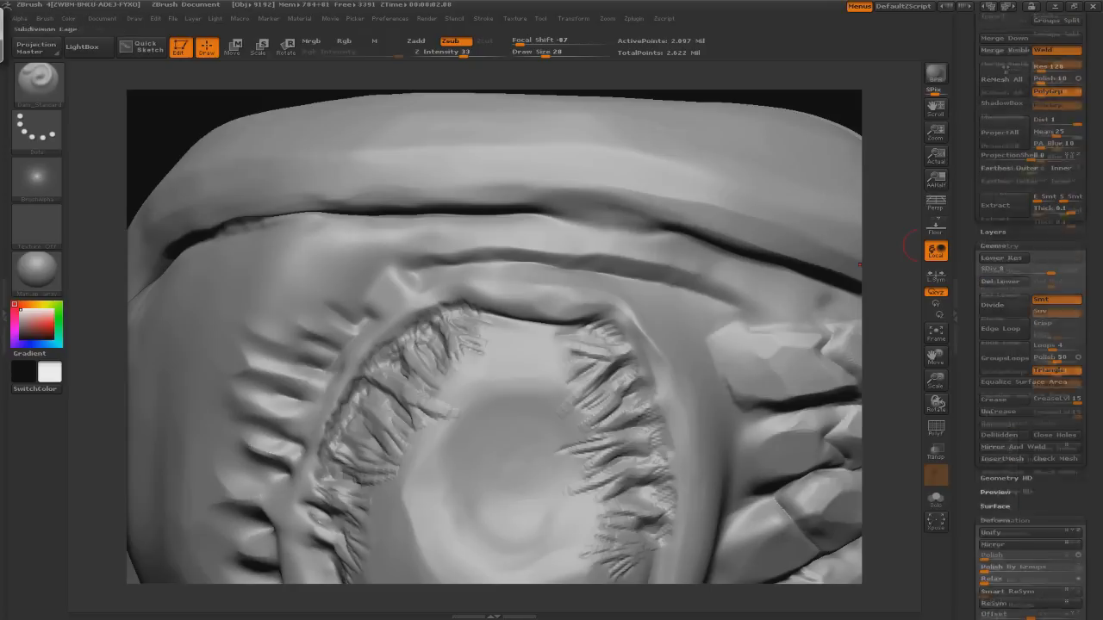
left_click(1056, 37)
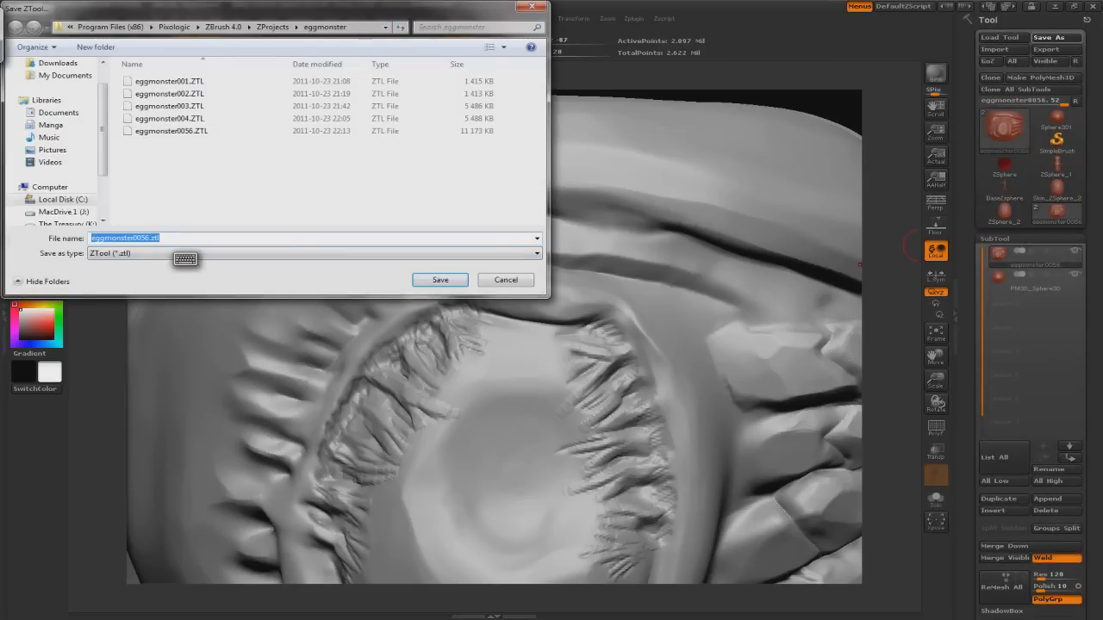
left_click(434, 278)
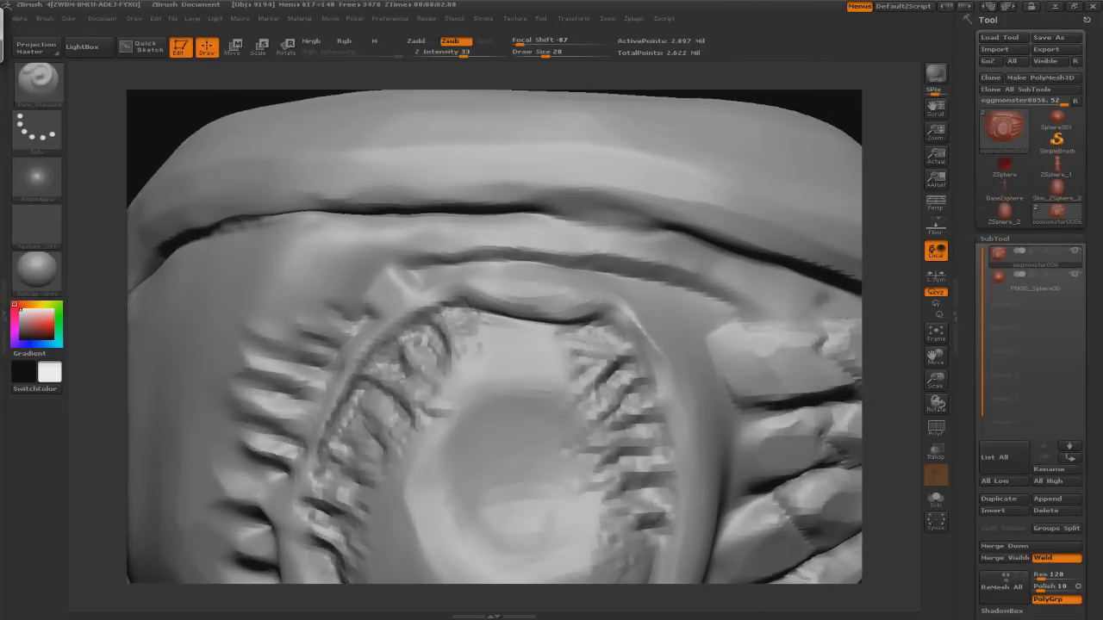
- Switch to the ClayTubes brush and angle the view onto the mouth interior
left_click_drag(552, 396, 425, 404)
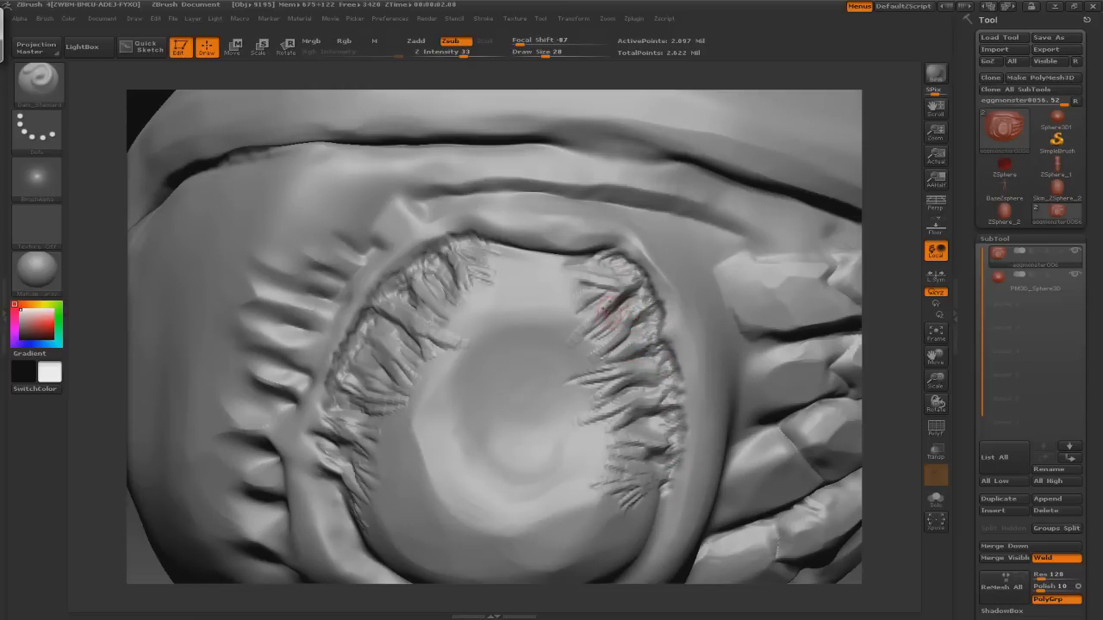
key("b")
left_click(859, 300)
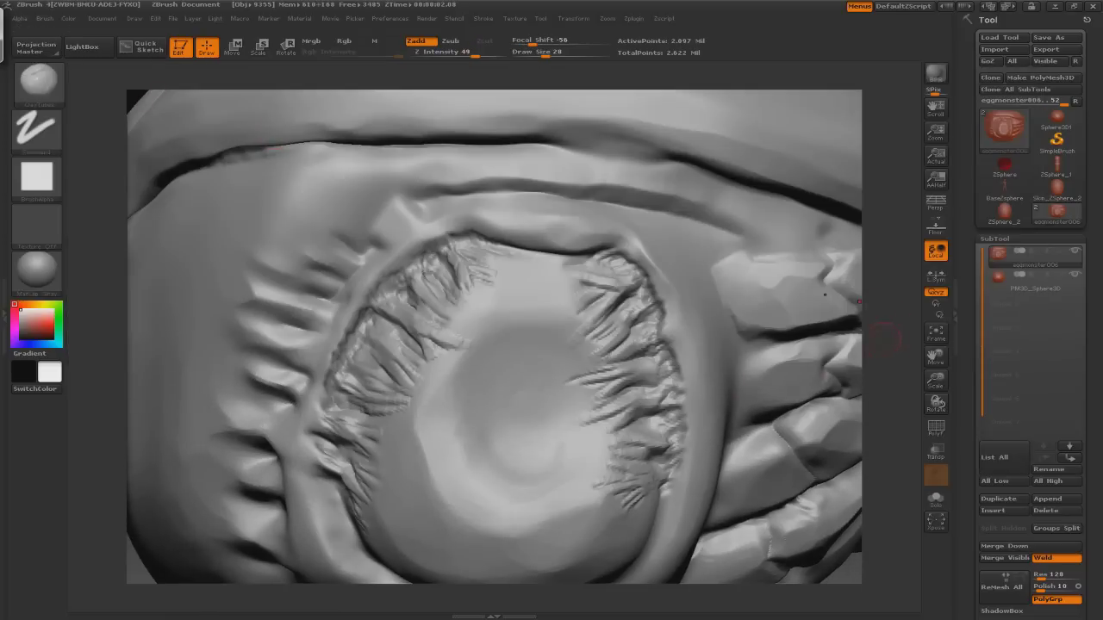
left_click_drag(859, 300, 862, 232)
- Hatch clay strokes across the lower-left, middle and upper-middle of the mouth interior
mouse_move(379, 414)
left_mouse_down()
mouse_move(422, 443)
mouse_move(508, 463)
left_mouse_up()
mouse_move(392, 370)
left_mouse_down()
mouse_move(483, 426)
mouse_move(509, 396)
left_mouse_up()
left_click_drag(404, 332, 474, 354)
left_click_drag(441, 293, 521, 340)
left_click_drag(410, 315, 534, 357)
left_click_drag(413, 275, 526, 332)
mouse_move(465, 176)
left_mouse_down()
mouse_move(573, 211)
mouse_move(577, 229)
left_mouse_up()
left_click_drag(457, 220, 598, 284)
left_click_drag(457, 259, 612, 331)
- Layer more hatching over the lower-middle, lower edge and top of the interior
left_click_drag(512, 341, 603, 372)
left_click_drag(513, 375, 642, 400)
left_click_drag(526, 405, 663, 457)
left_click_drag(517, 457, 629, 482)
left_click_drag(496, 508, 610, 491)
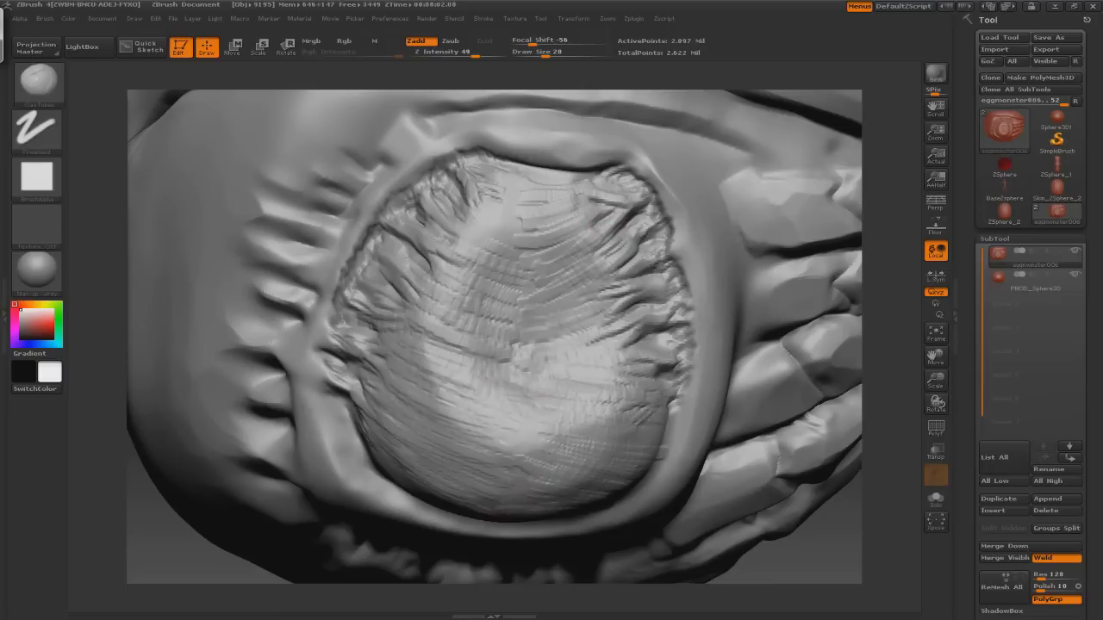
left_click_drag(509, 479, 590, 459)
left_click_drag(501, 438, 593, 440)
mouse_move(888, 388)
left_mouse_down()
mouse_move(887, 413)
mouse_move(887, 362)
left_mouse_up()
mouse_move(440, 185)
left_mouse_down()
mouse_move(517, 215)
mouse_move(472, 259)
mouse_move(464, 312)
mouse_move(586, 243)
mouse_move(610, 357)
left_mouse_up()
- Zoom out to review the whole egg monster from the side and bring up Save ZTool
mouse_move(887, 362)
left_mouse_down()
mouse_move(887, 439)
mouse_move(887, 379)
left_mouse_up()
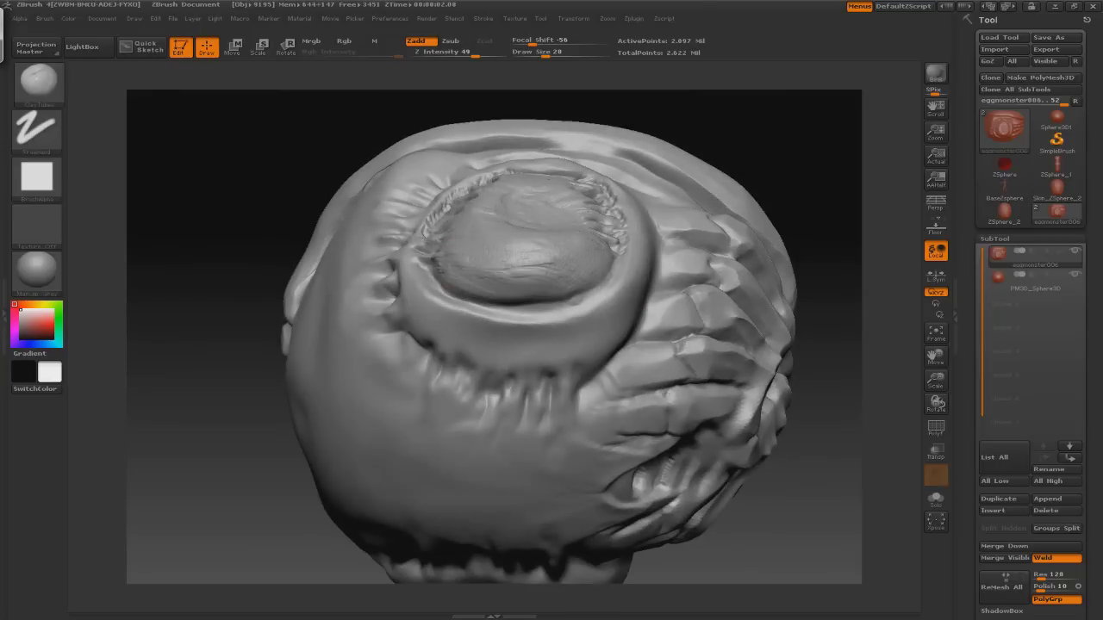
mouse_move(441, 258)
left_mouse_down()
mouse_move(664, 238)
mouse_move(724, 283)
left_mouse_up()
left_click(1056, 37)
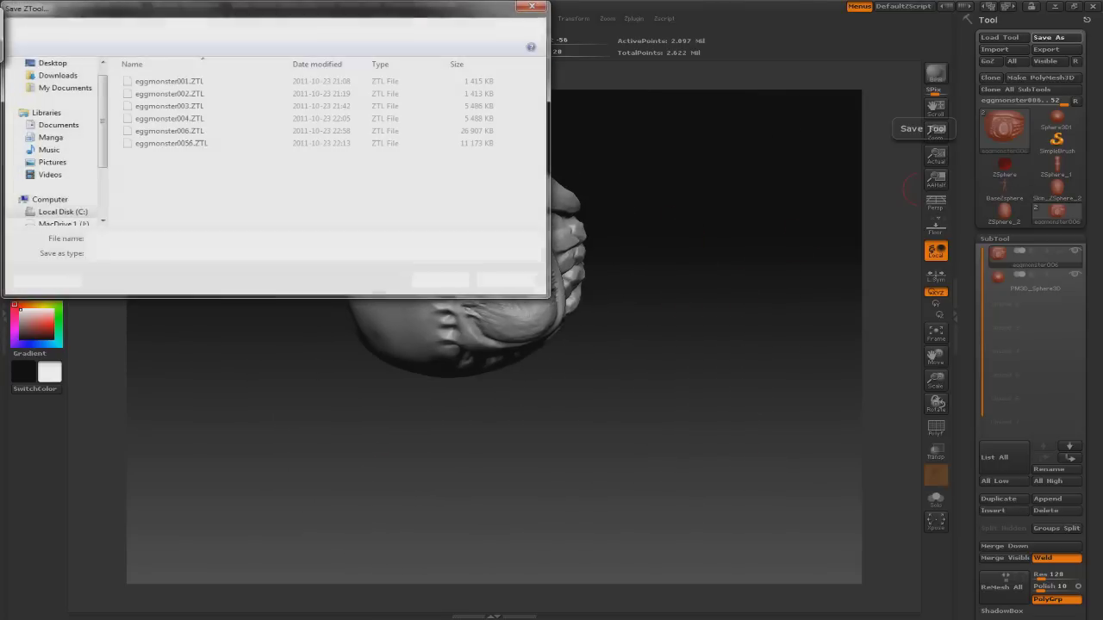
- Save the sculpt as eggmonster007
type("eggmonster007.ztl")
key("Return")
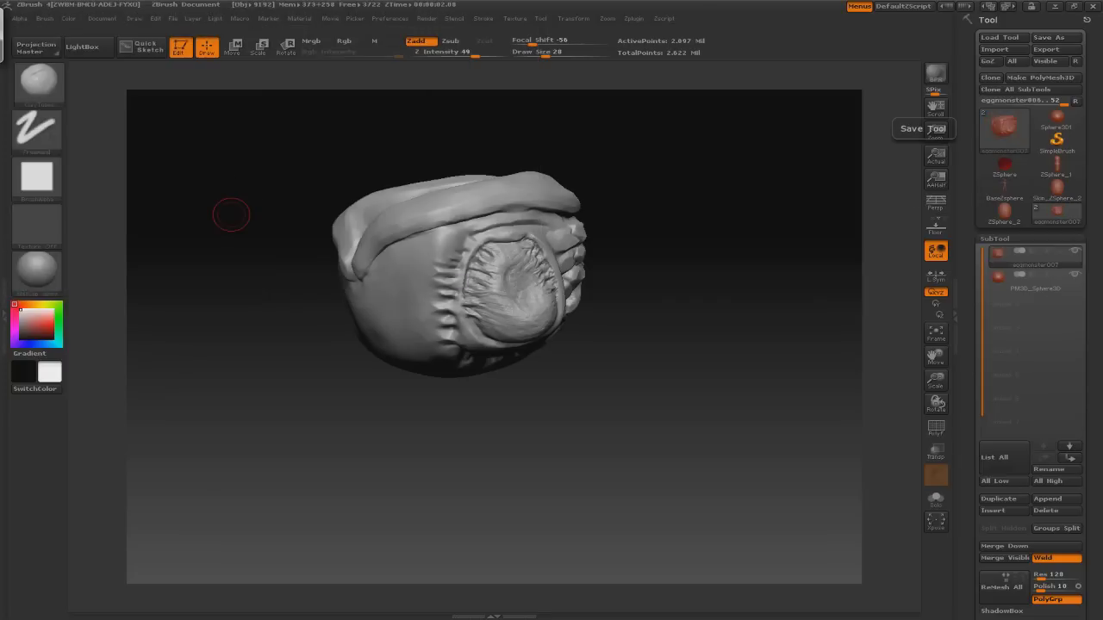
left_click_drag(231, 216, 328, 140)
- With the ClayTubes brush, add clay ridges across the rim teeth and left teeth
key("b")
key("d")
key("s")
mouse_move(448, 185)
left_mouse_down()
mouse_move(494, 129)
mouse_move(450, 194)
left_mouse_up()
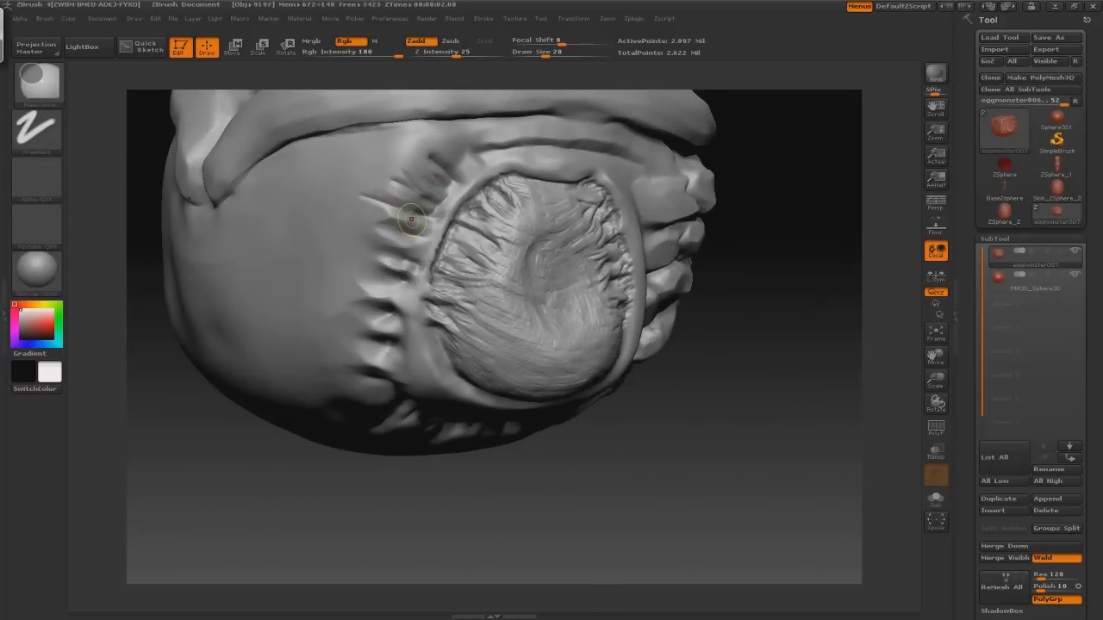
key("b")
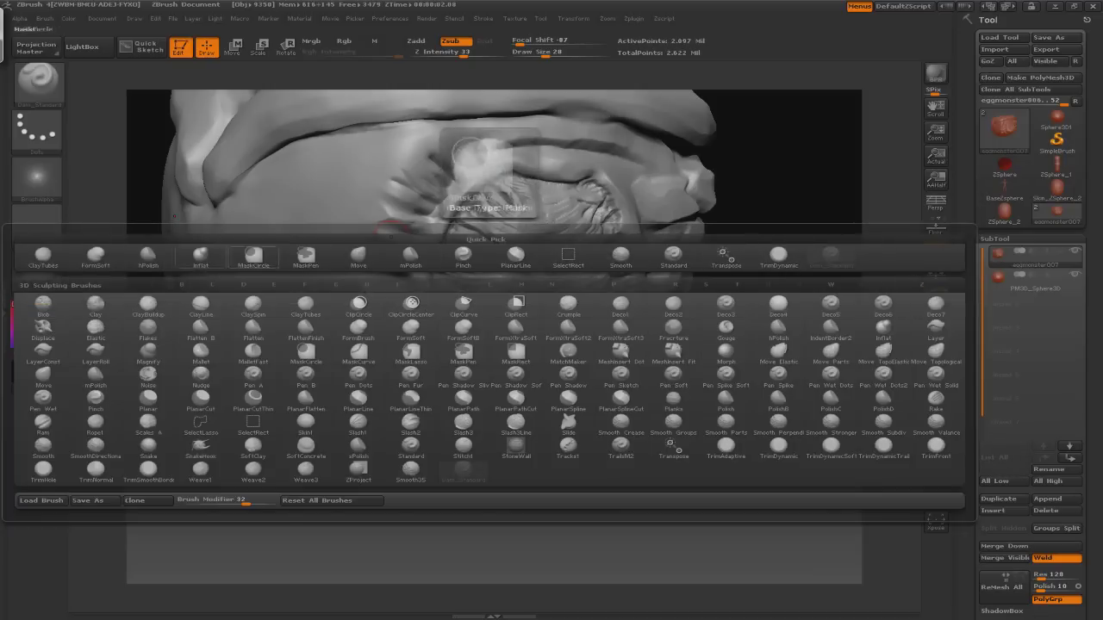
key("c")
key("t")
left_click_drag(578, 303, 383, 172)
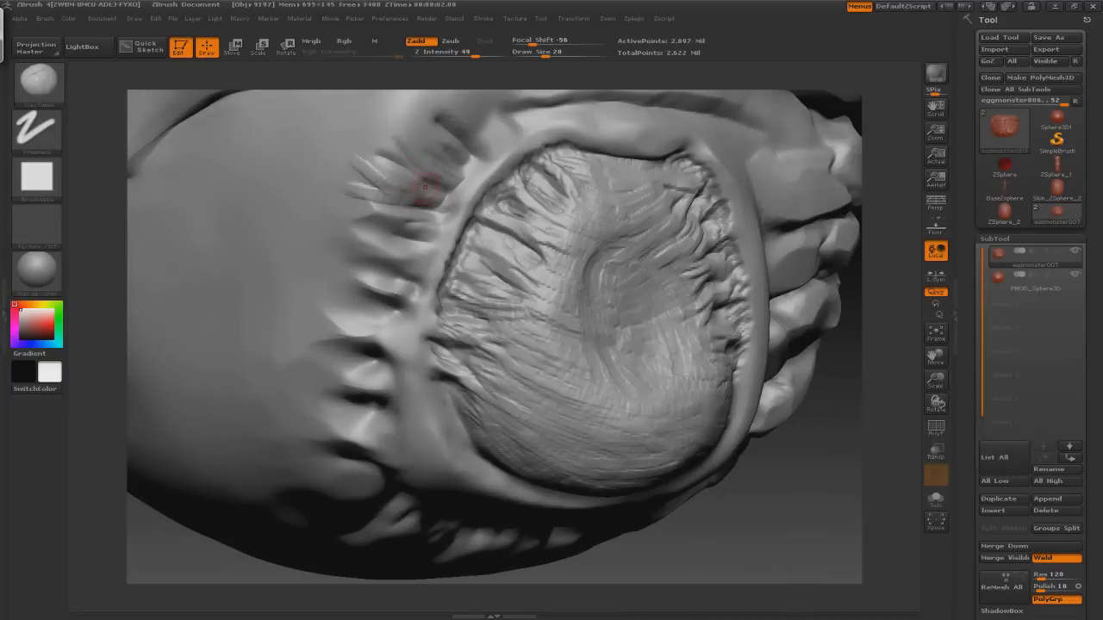
left_click_drag(339, 258, 401, 273)
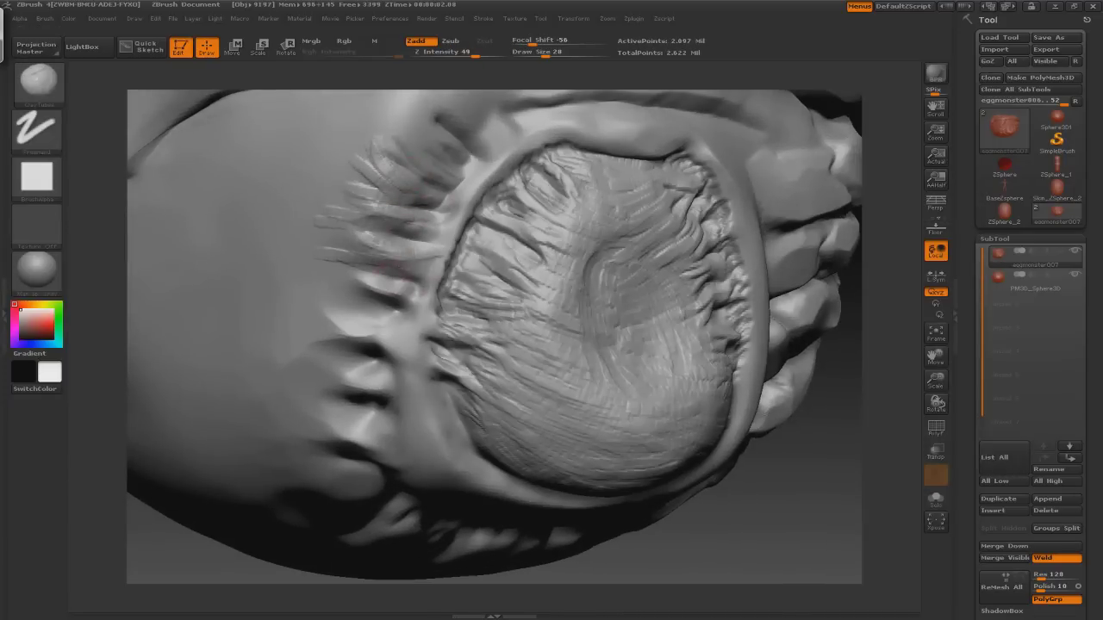
mouse_move(297, 314)
left_mouse_down()
mouse_move(343, 327)
mouse_move(389, 369)
left_mouse_up()
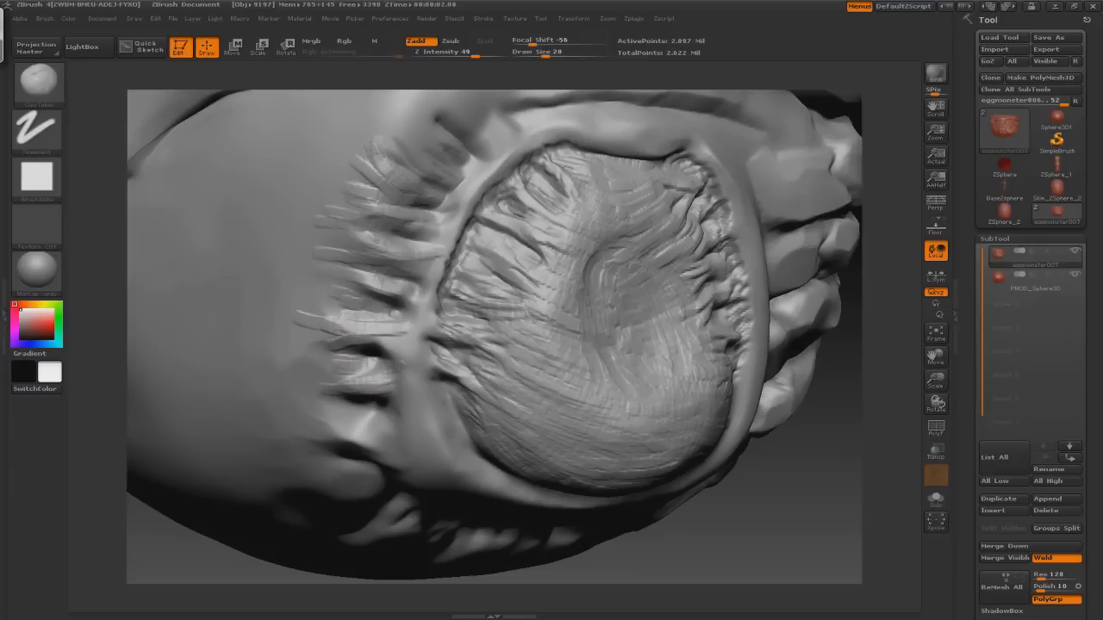
- Build further clay ridges on the left teeth, turning the mouth toward the viewer
left_click_drag(298, 406, 378, 422)
left_click_drag(294, 431, 379, 444)
mouse_move(840, 551)
left_mouse_down()
mouse_move(387, 437)
mouse_move(365, 441)
left_mouse_up()
left_click_drag(801, 483, 638, 431)
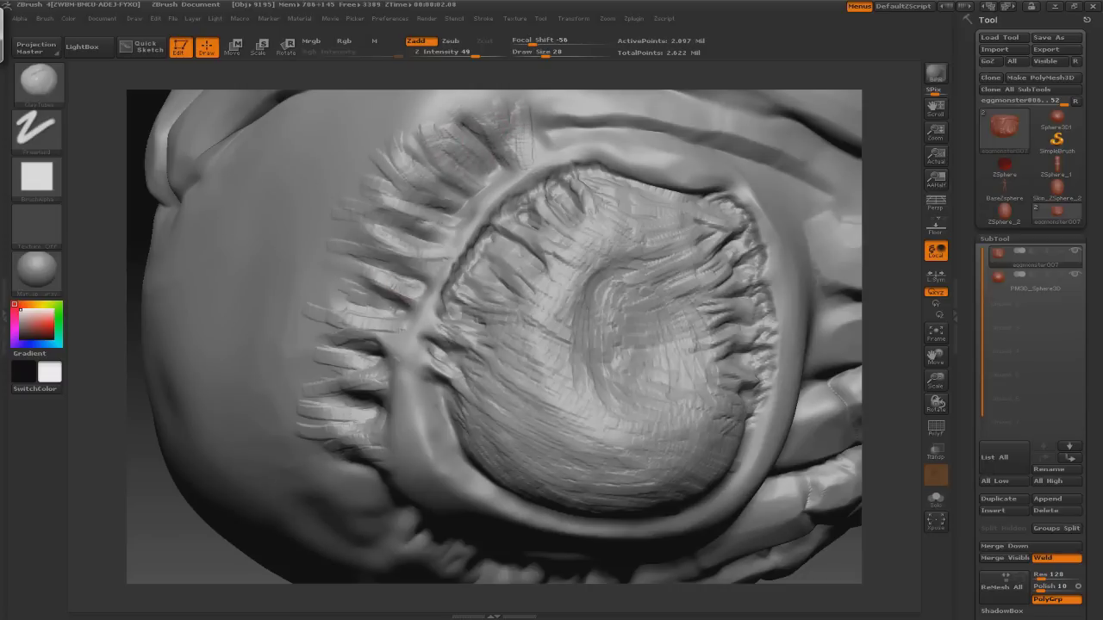
left_click_drag(341, 297, 414, 272)
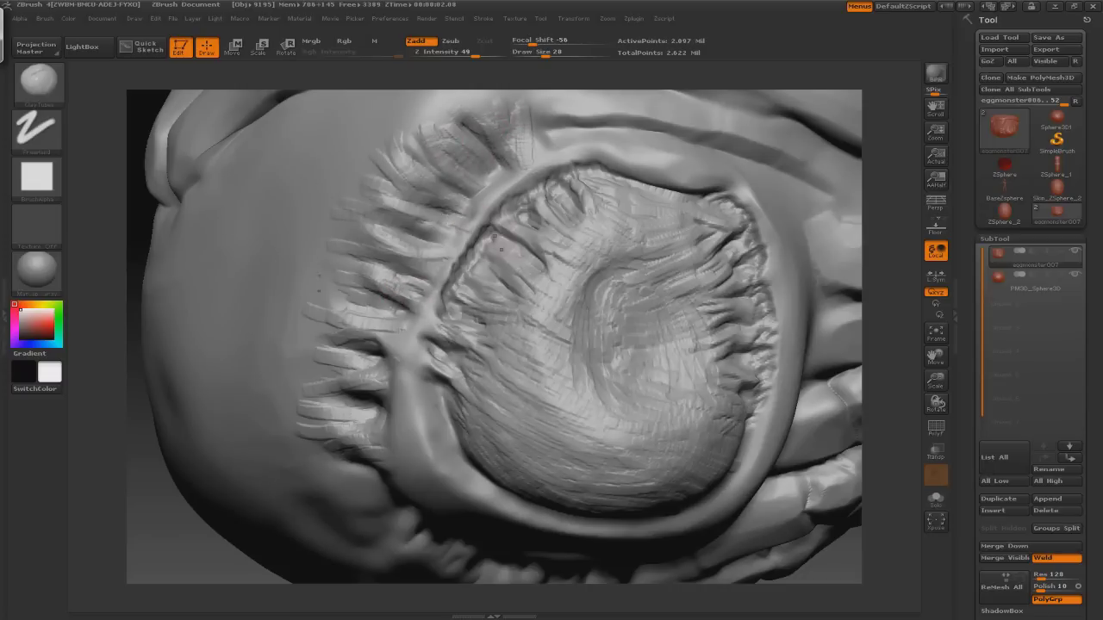
- Carve Dam_Standard grooves along the teeth fringe and down the lip ridge
key("b")
key("d")
key("s")
mouse_move(453, 158)
left_mouse_down()
mouse_move(431, 185)
mouse_move(439, 206)
mouse_move(401, 220)
mouse_move(366, 258)
mouse_move(365, 289)
mouse_move(413, 280)
mouse_move(376, 302)
mouse_move(339, 295)
mouse_move(341, 285)
mouse_move(336, 312)
mouse_move(362, 346)
mouse_move(320, 406)
mouse_move(370, 366)
mouse_move(331, 357)
mouse_move(349, 423)
mouse_move(374, 438)
mouse_move(345, 395)
mouse_move(366, 405)
left_mouse_up()
mouse_move(418, 258)
left_mouse_down()
mouse_move(462, 235)
mouse_move(507, 177)
mouse_move(439, 272)
left_mouse_up()
left_click_drag(459, 231, 453, 241)
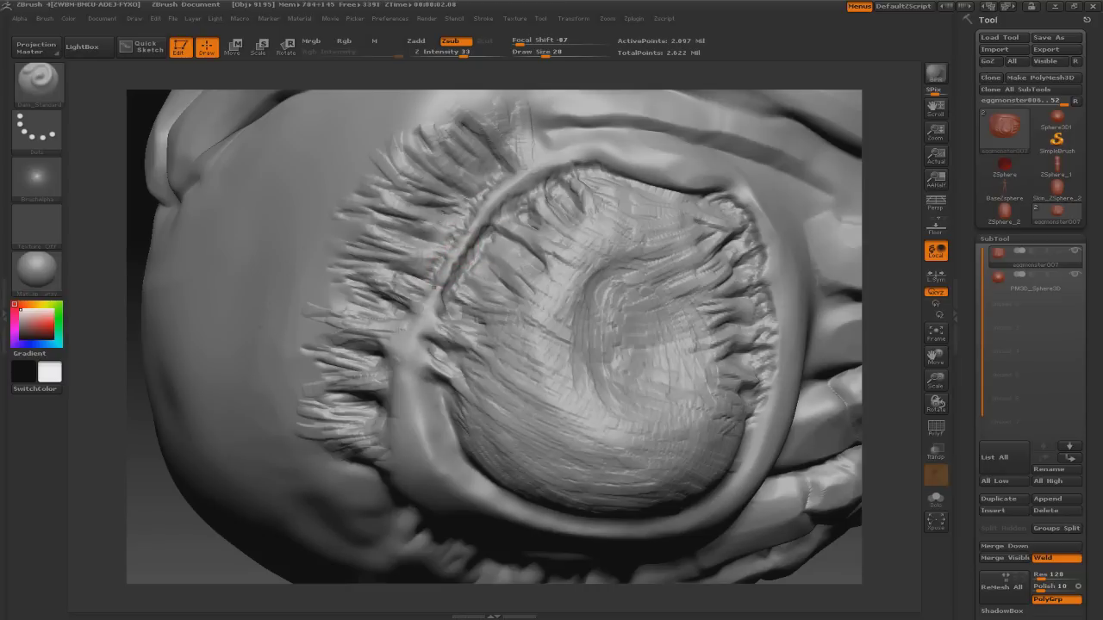
left_click_drag(415, 305, 394, 355)
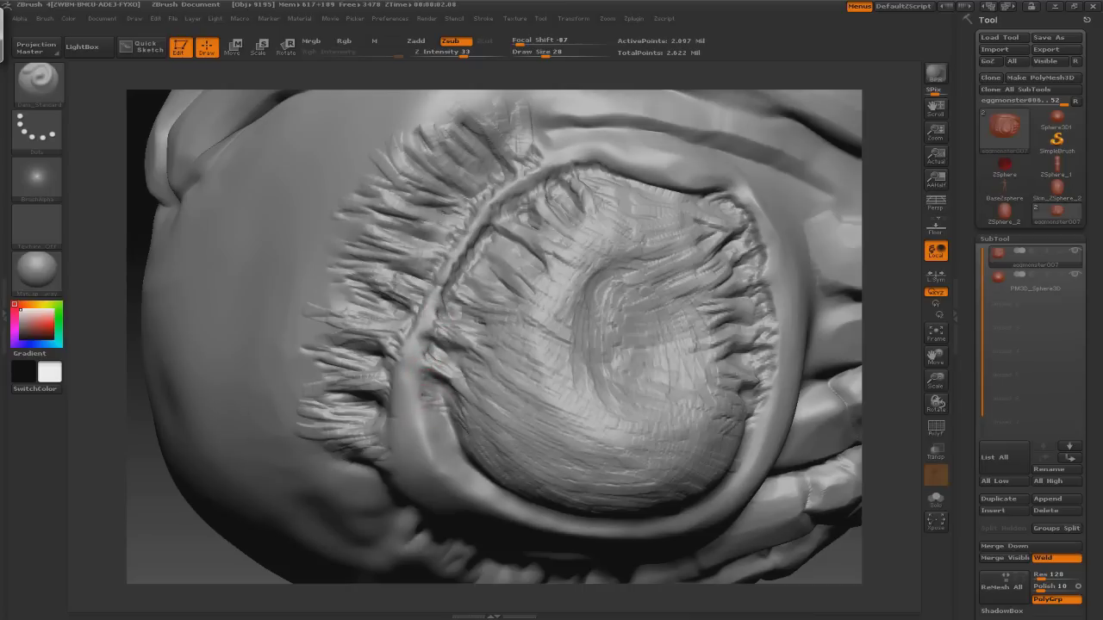
- Smooth the surface, then orbit to review the mouth and the model's left side
mouse_move(1034, 283)
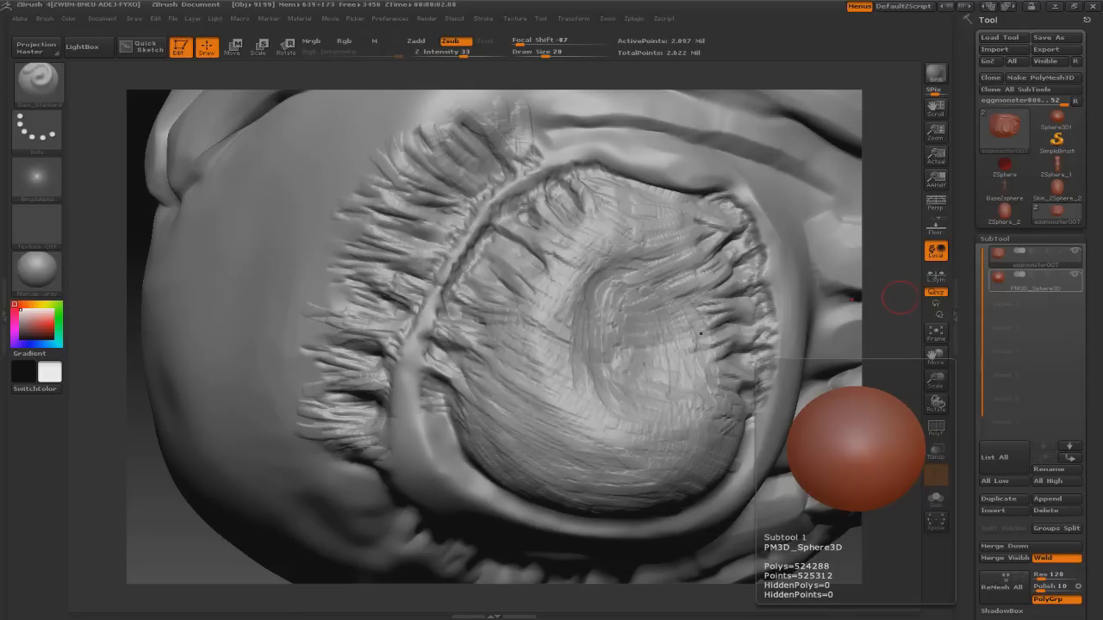
key("shift")
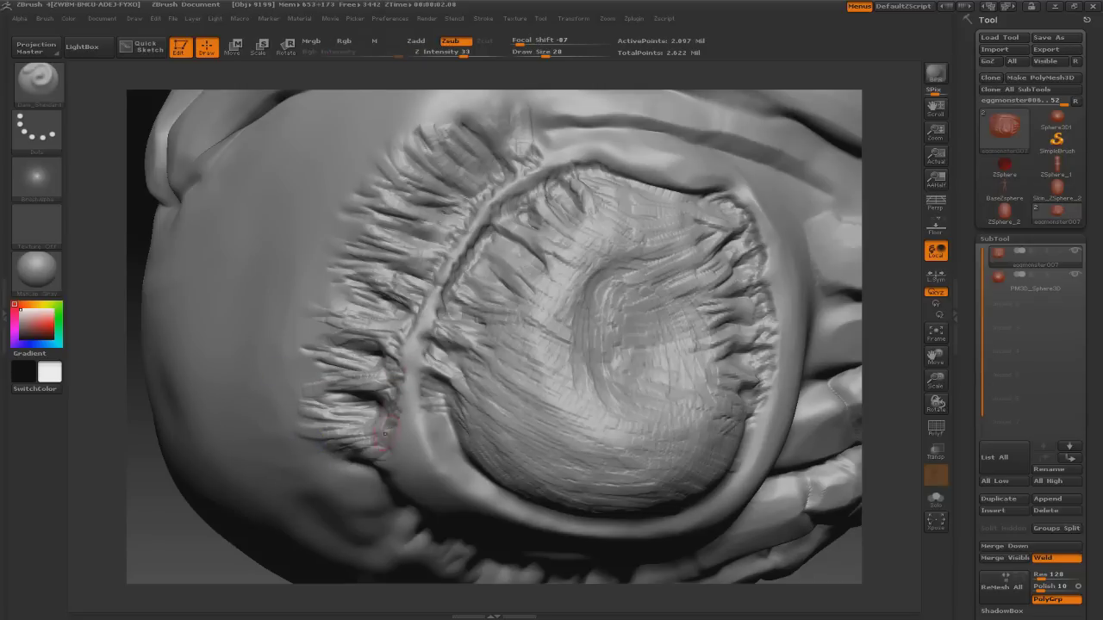
left_click_drag(172, 470, 474, 222)
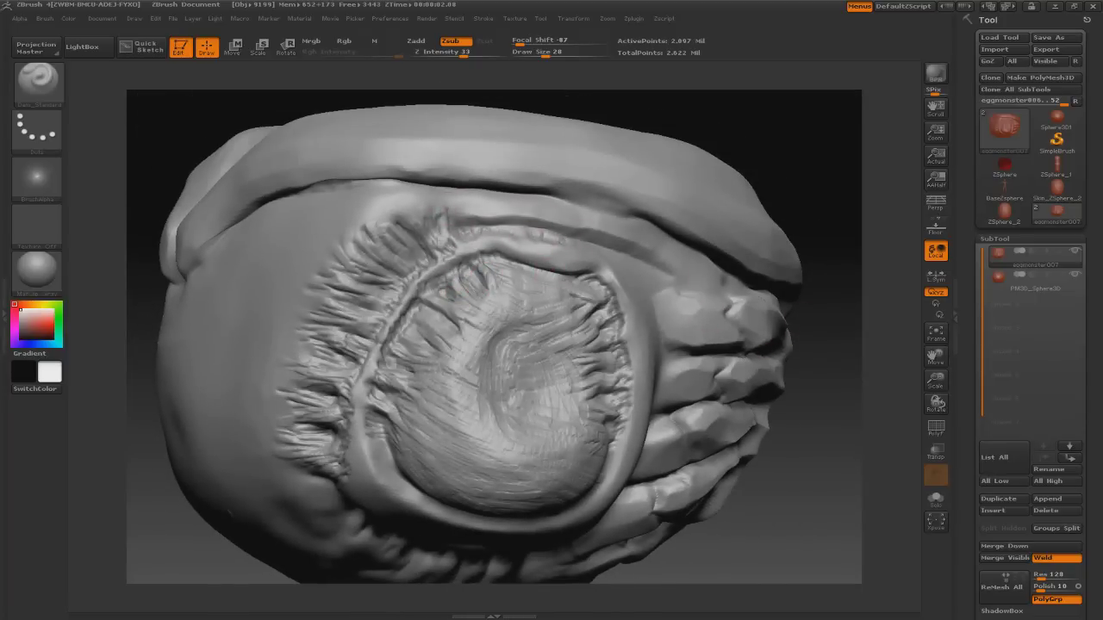
right_click_drag(495, 231, 579, 247)
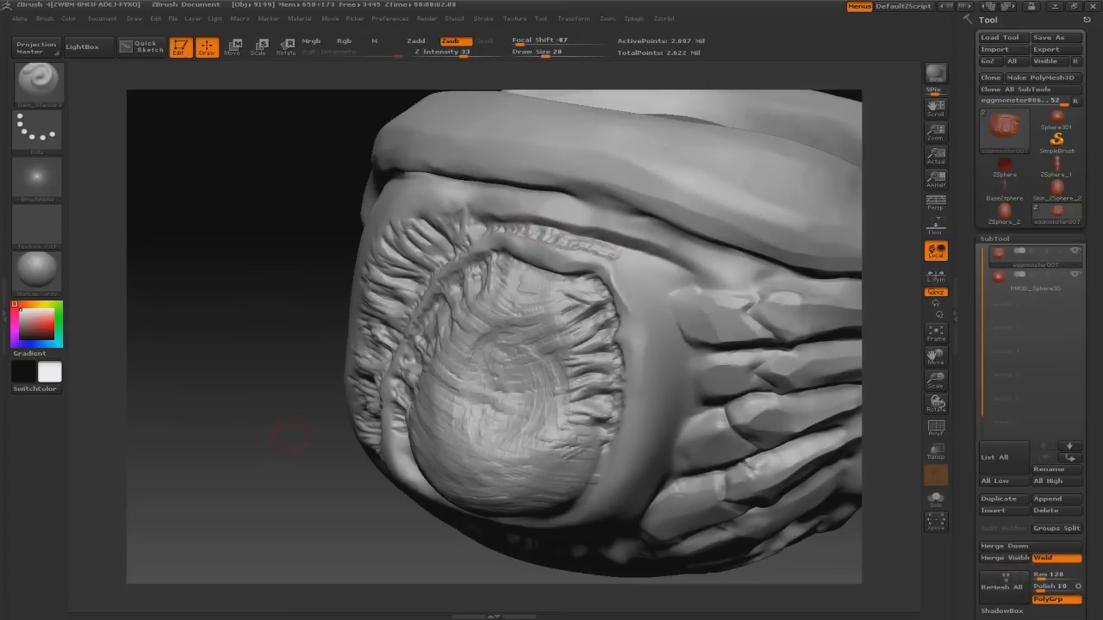
right_click_drag(543, 240, 594, 246)
mouse_move(724, 257)
right_mouse_down()
mouse_move(621, 263)
mouse_move(722, 317)
mouse_move(715, 431)
mouse_move(759, 210)
right_mouse_up()
- Switch back to the ClayTubes brush
key("b")
key("c")
key("t")
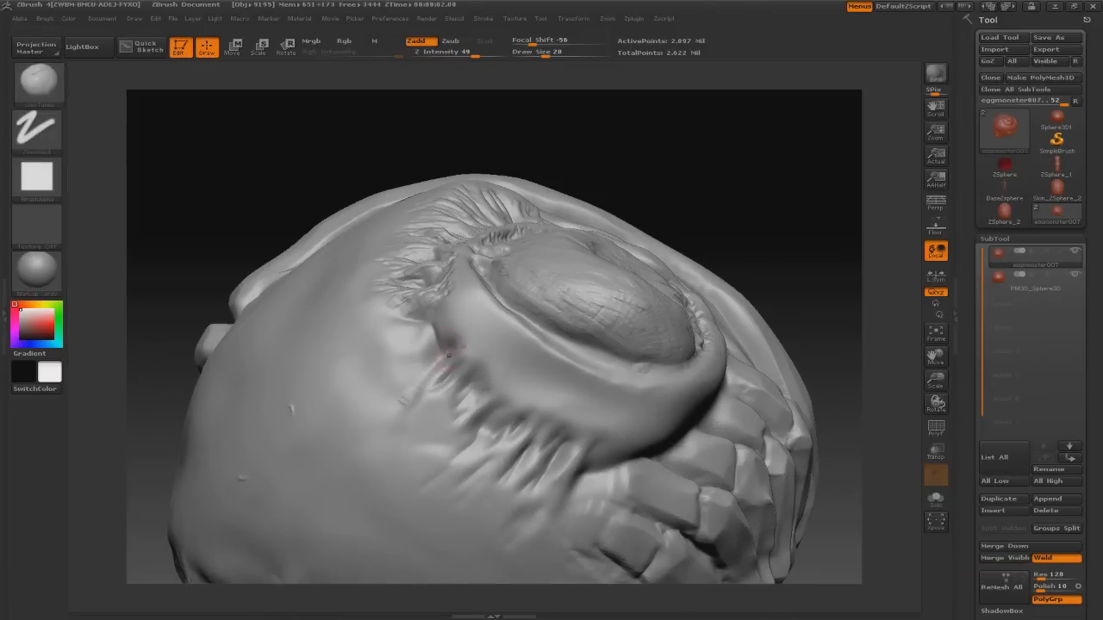
- Build clay ridges down the lower-left cheek below the mouth
left_click_drag(450, 354, 409, 384)
left_click_drag(486, 398, 464, 441)
mouse_move(478, 379)
left_mouse_down()
mouse_move(452, 435)
mouse_move(467, 402)
mouse_move(474, 474)
mouse_move(435, 498)
left_mouse_up()
left_click_drag(536, 421, 490, 493)
left_click_drag(547, 427, 527, 493)
mouse_move(556, 448)
left_mouse_down()
mouse_move(502, 508)
mouse_move(541, 500)
left_mouse_up()
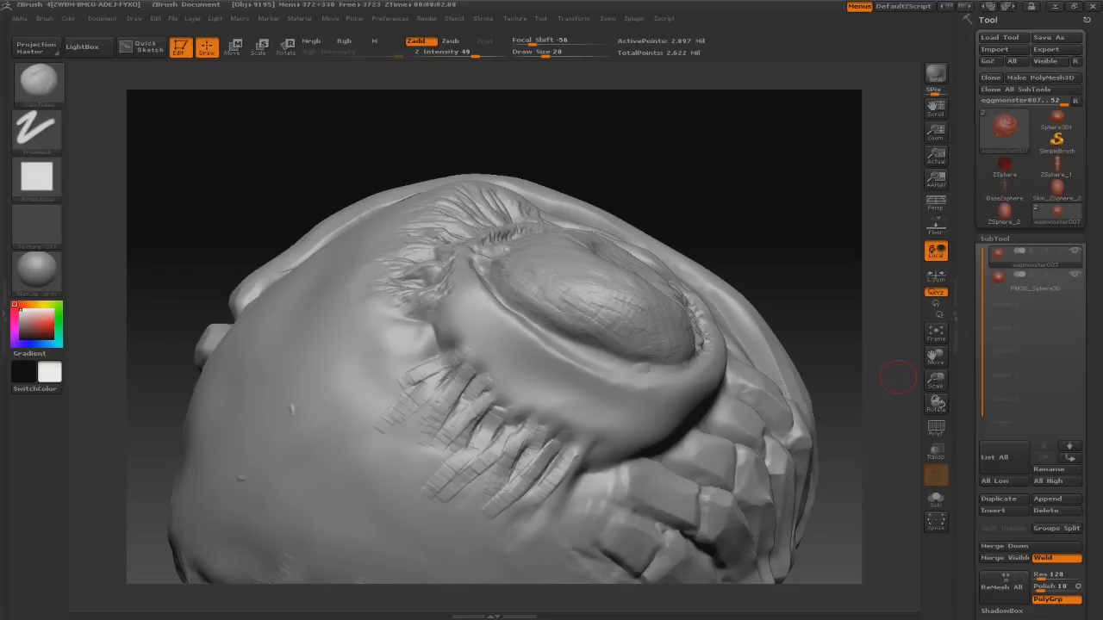
- Switch to the Standard brush and shrink its draw size to 29
left_click_drag(896, 377, 466, 314)
key("b")
key("s")
key("t")
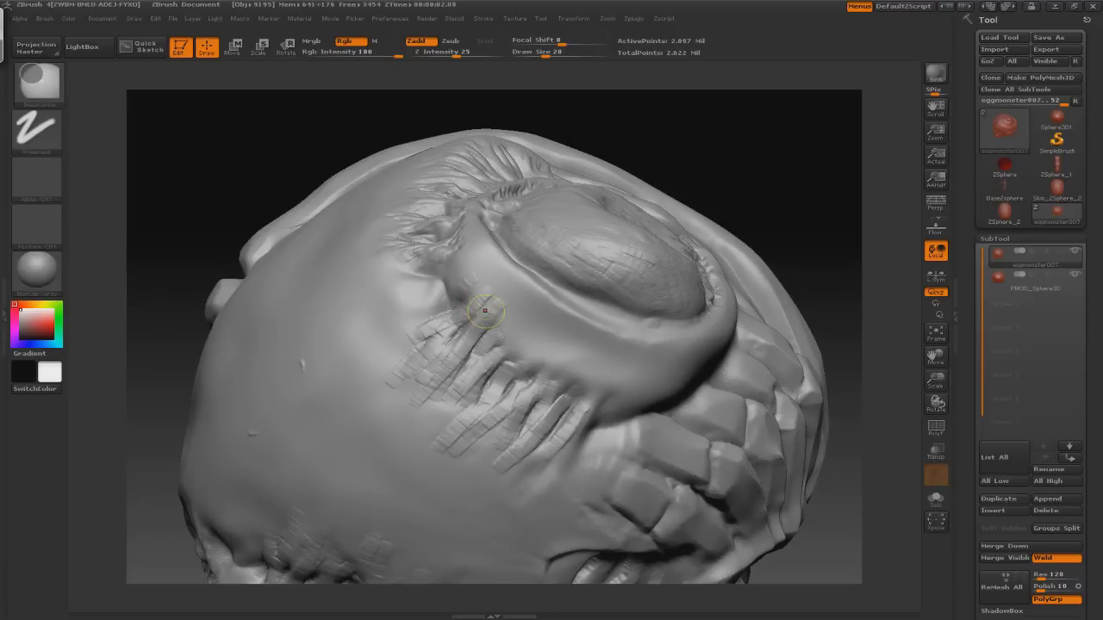
key("b")
key("c")
key("t")
left_click_drag(404, 346, 443, 345)
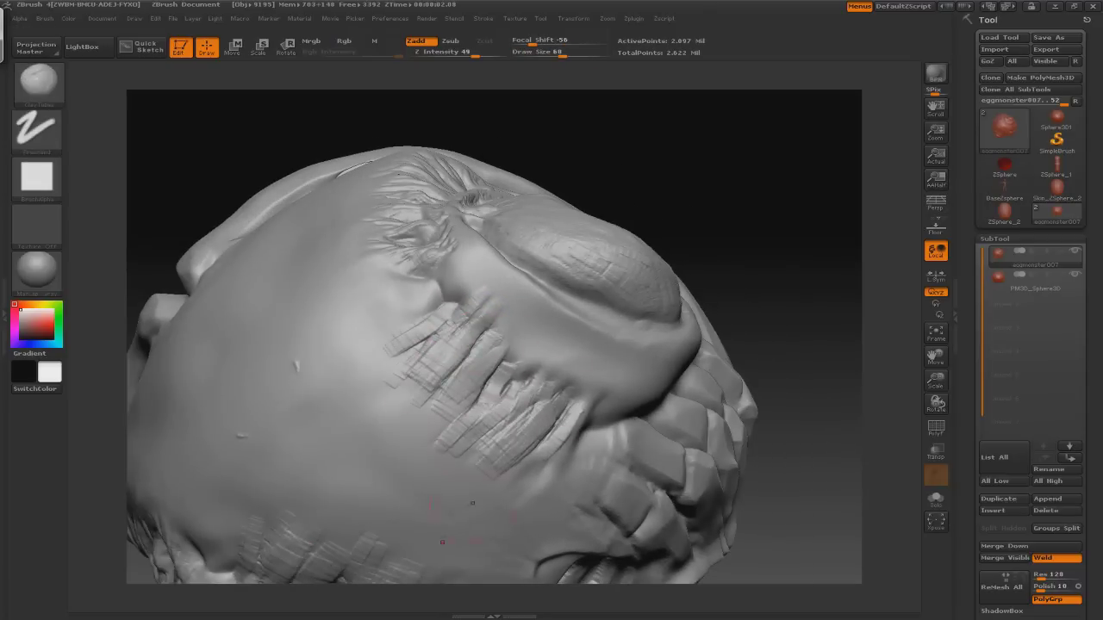
key("b")
key("s")
key("t")
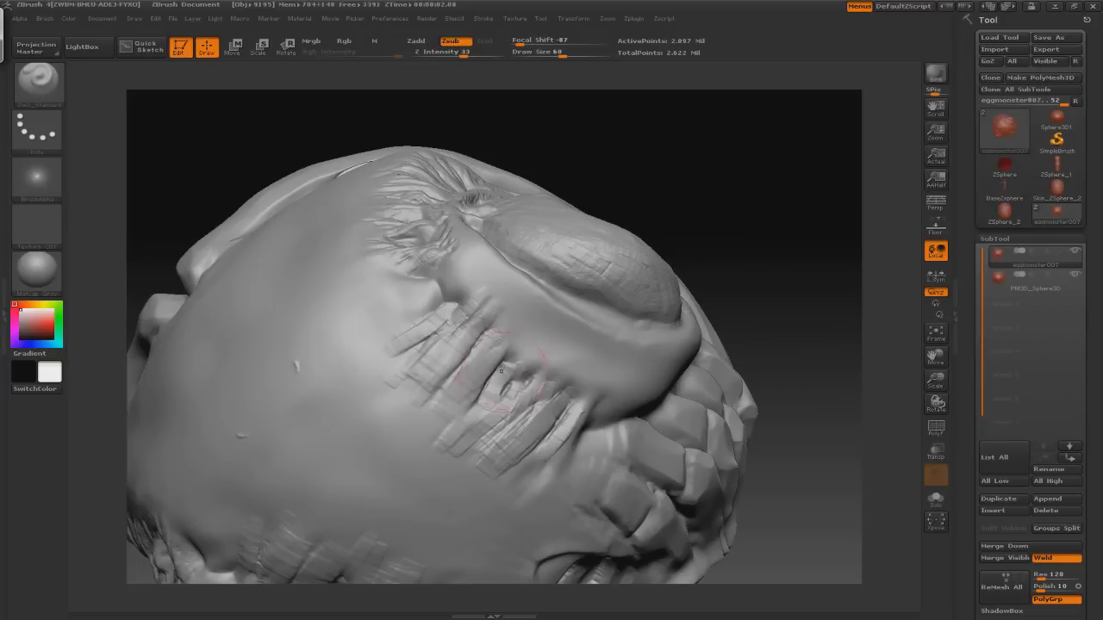
key("s")
left_click_drag(526, 381, 508, 381)
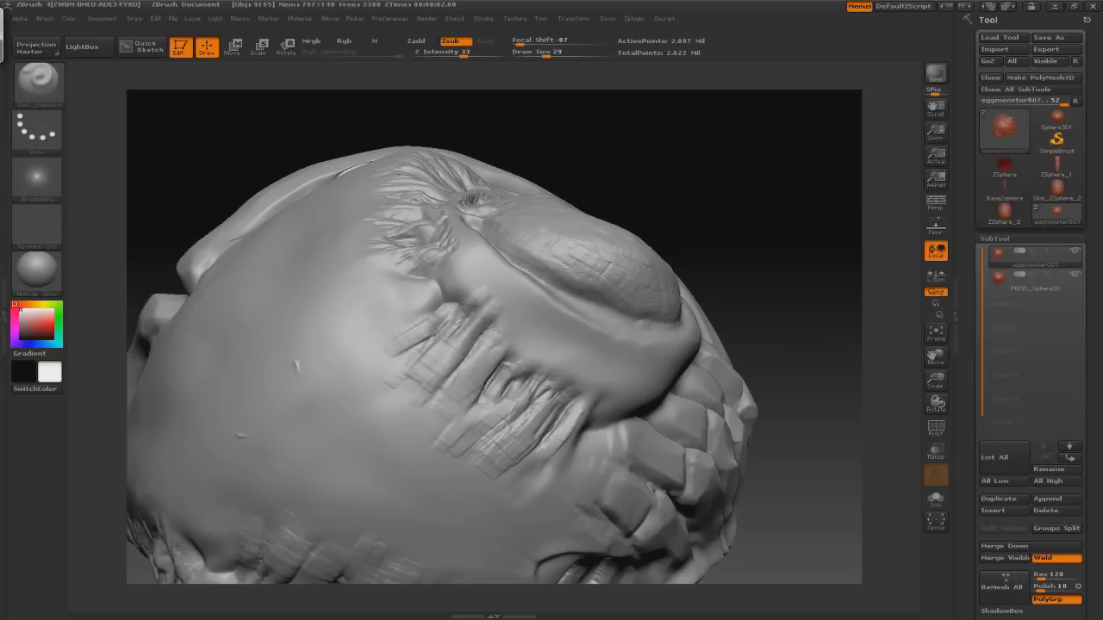
- Carve ridged creases under the upper lip fold, smoothing the rougher lower ridges
mouse_move(455, 319)
left_mouse_down()
mouse_move(436, 312)
mouse_move(435, 362)
mouse_move(510, 351)
left_mouse_up()
key("shift")
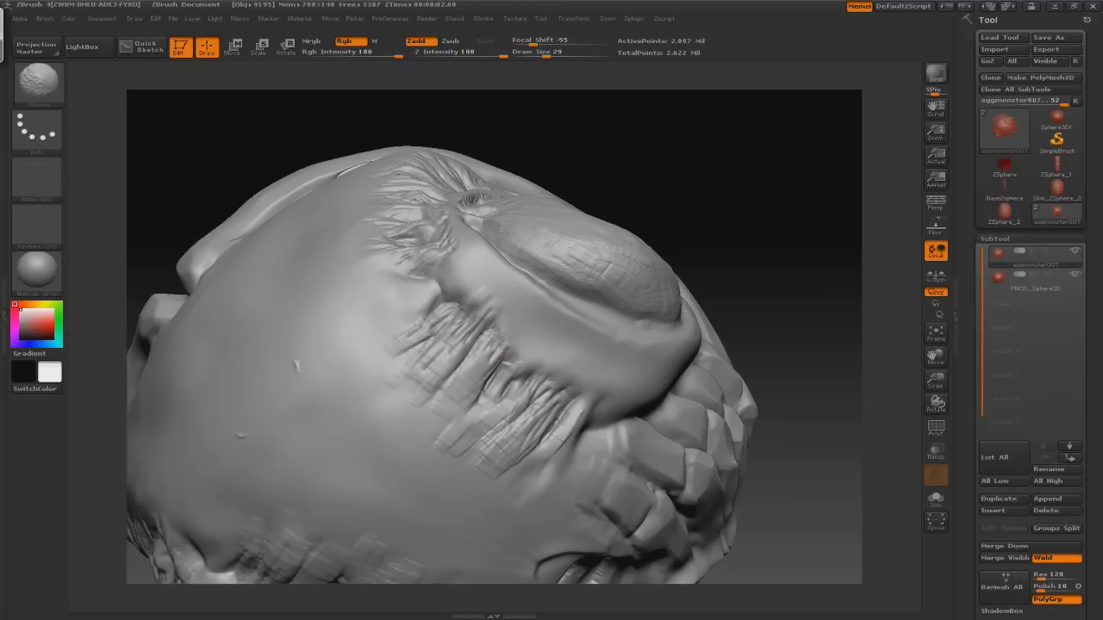
left_click_drag(455, 418, 438, 443, "shift")
mouse_move(333, 567)
left_mouse_down()
mouse_move(244, 470)
mouse_move(435, 268)
left_mouse_up()
mouse_move(473, 321)
left_mouse_down()
mouse_move(528, 364)
mouse_move(558, 407)
left_mouse_up()
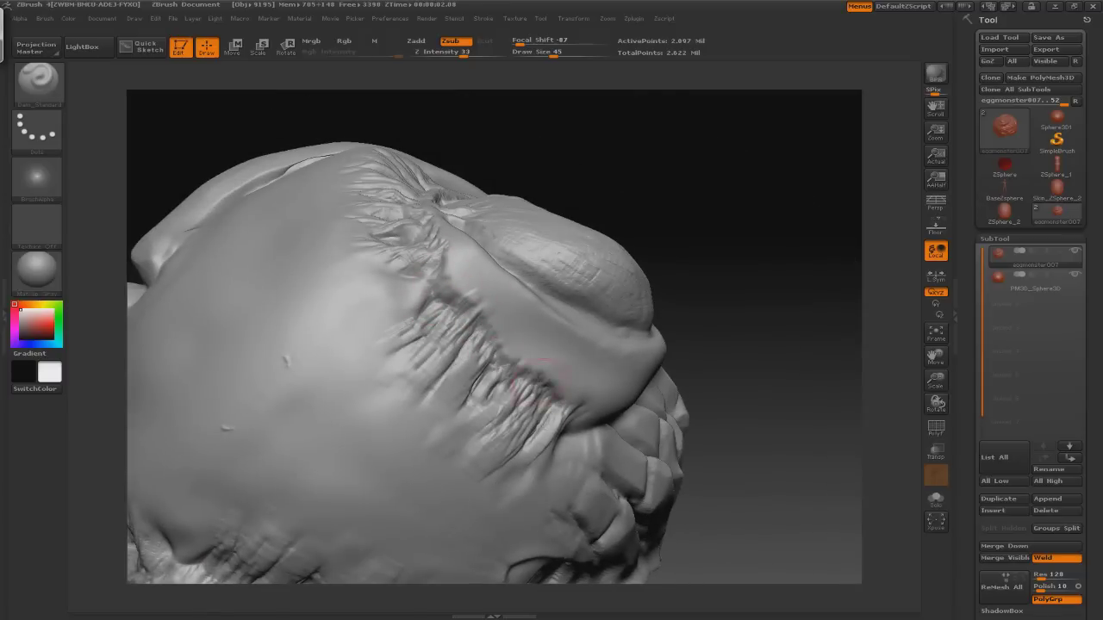
- Orbit to look down on the mouth and bring up the brush palette
left_click_drag(500, 368, 573, 403)
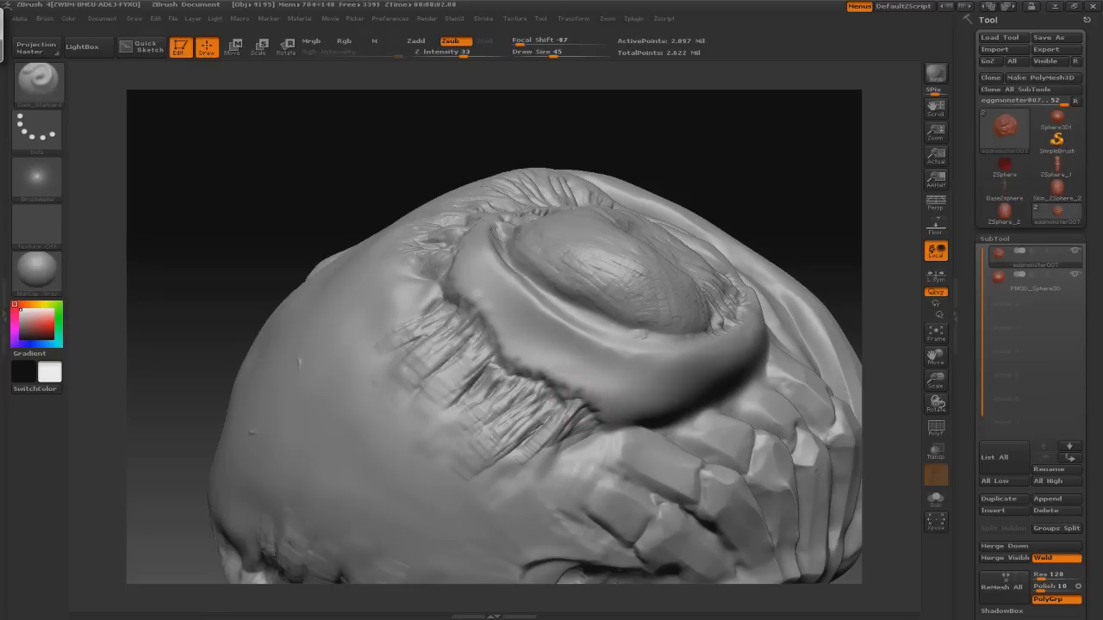
left_click_drag(465, 203, 551, 276)
left_click(39, 82)
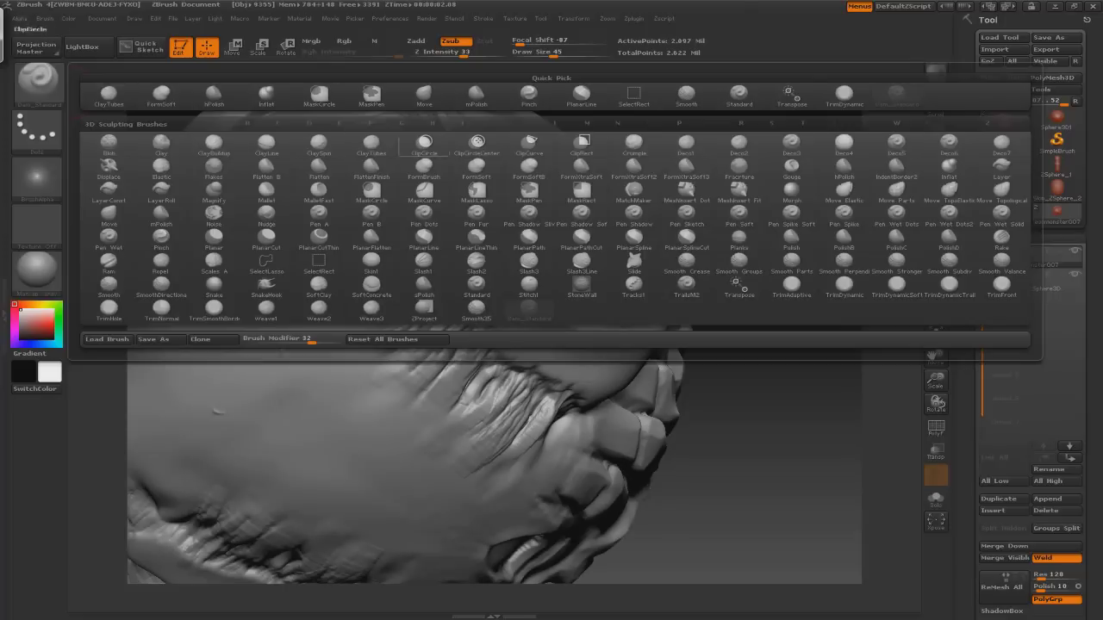
- Undo the stray raised knob and set FreeHand stroke with Z Intensity 14
left_click(739, 92)
key("ctrl+z")
left_click(36, 129)
left_click(211, 143)
left_click_drag(502, 52, 445, 52)
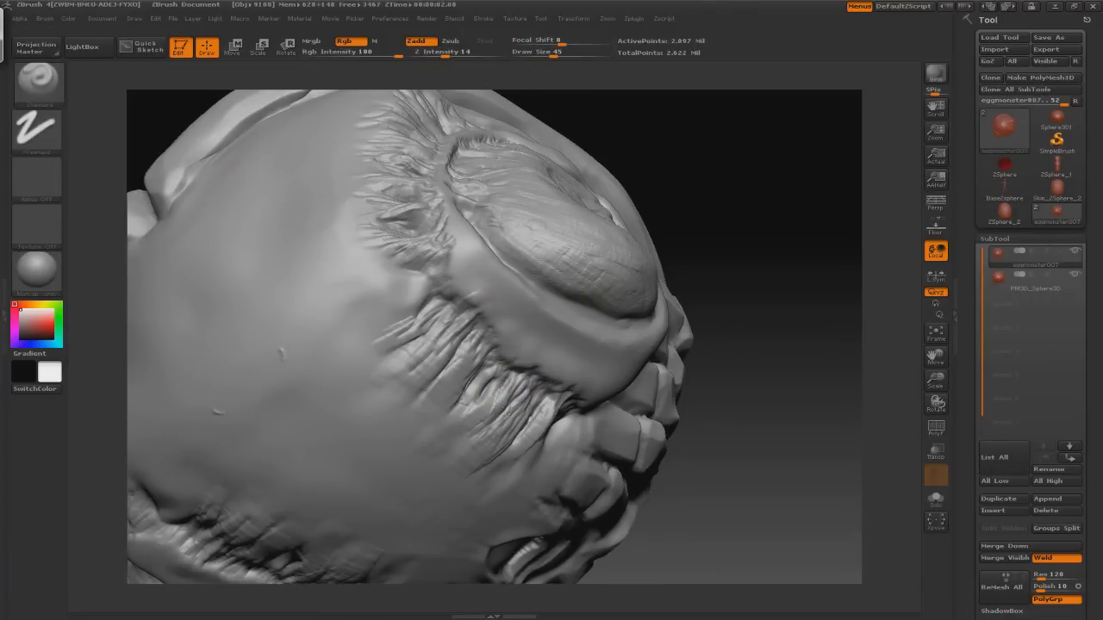
- Turn the mouth toward the viewer and switch to Dam_Standard at draw size 28
left_click_drag(200, 579, 508, 337)
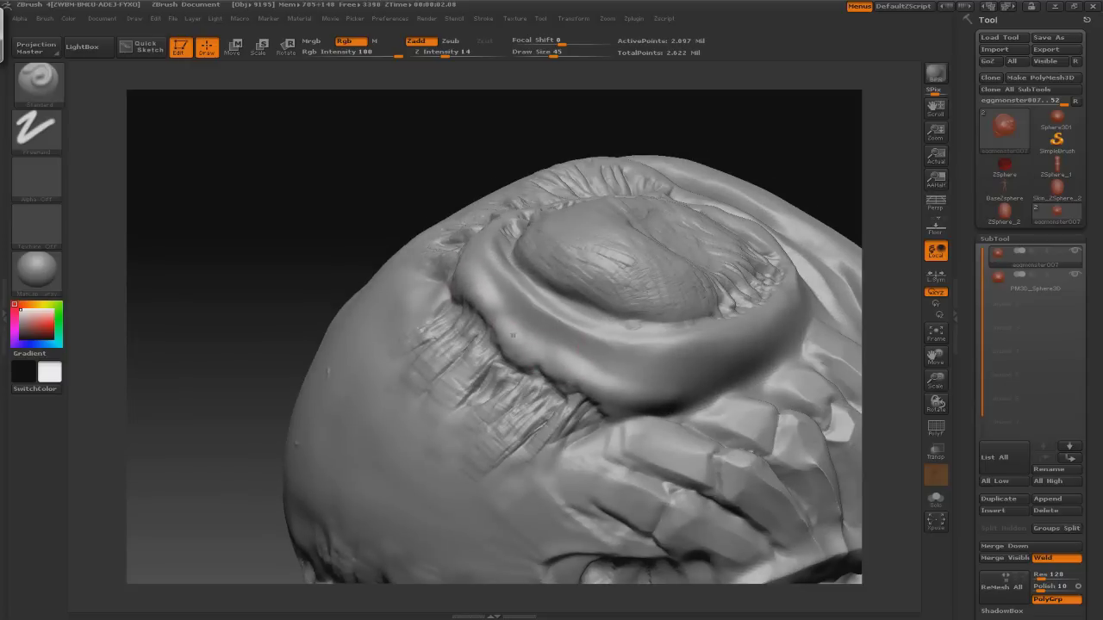
mouse_move(215, 215)
left_mouse_down()
mouse_move(439, 232)
mouse_move(651, 376)
left_mouse_up()
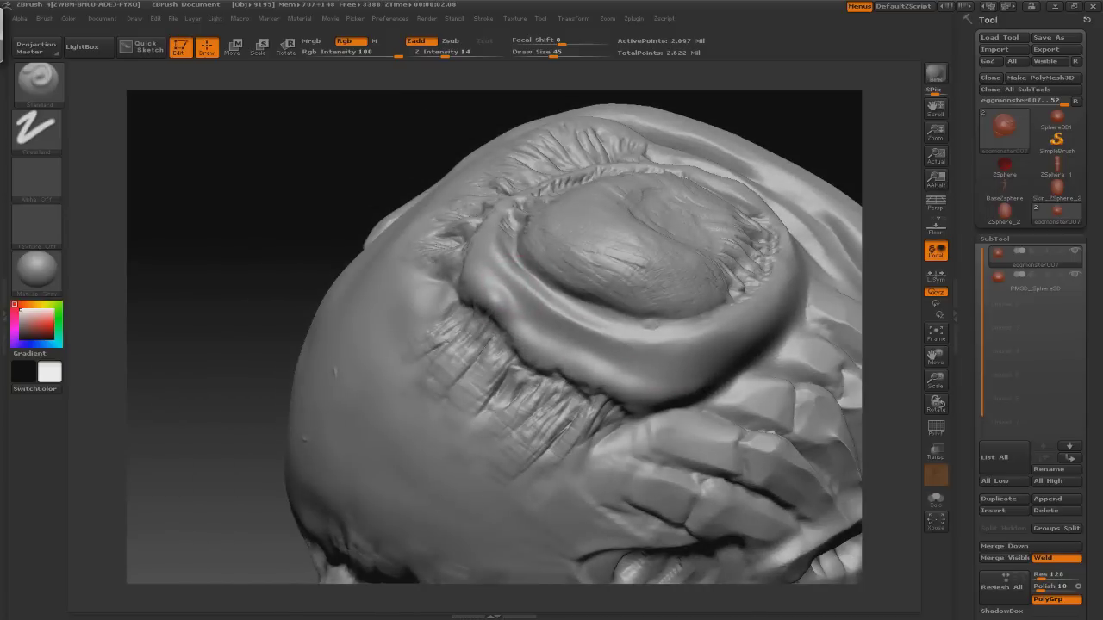
left_click_drag(520, 284, 628, 324)
key("shift")
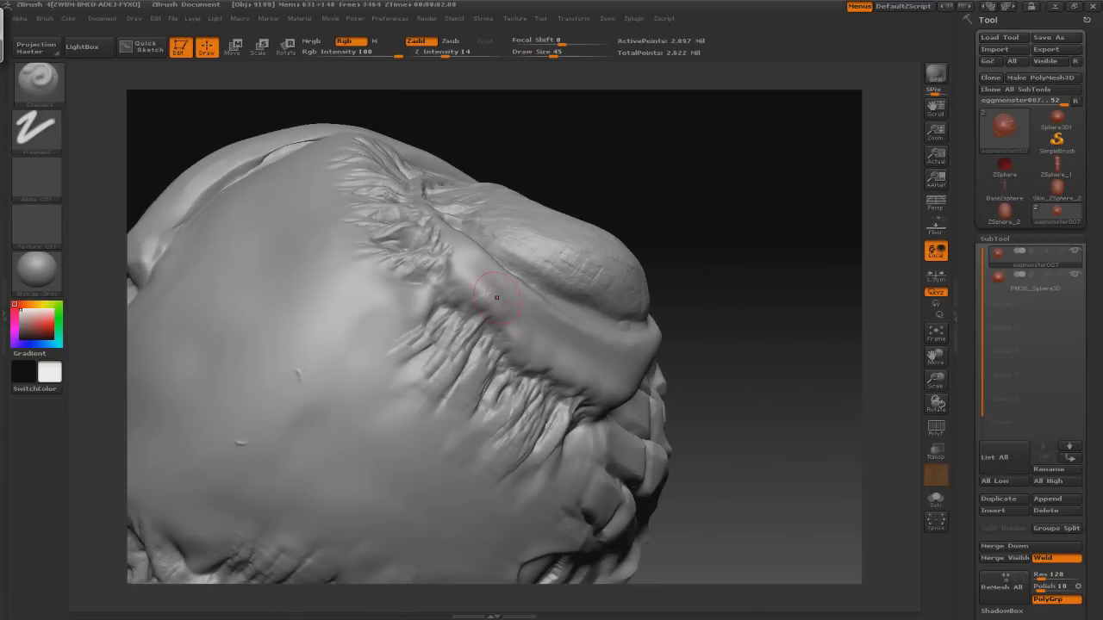
left_click_drag(258, 112, 392, 103)
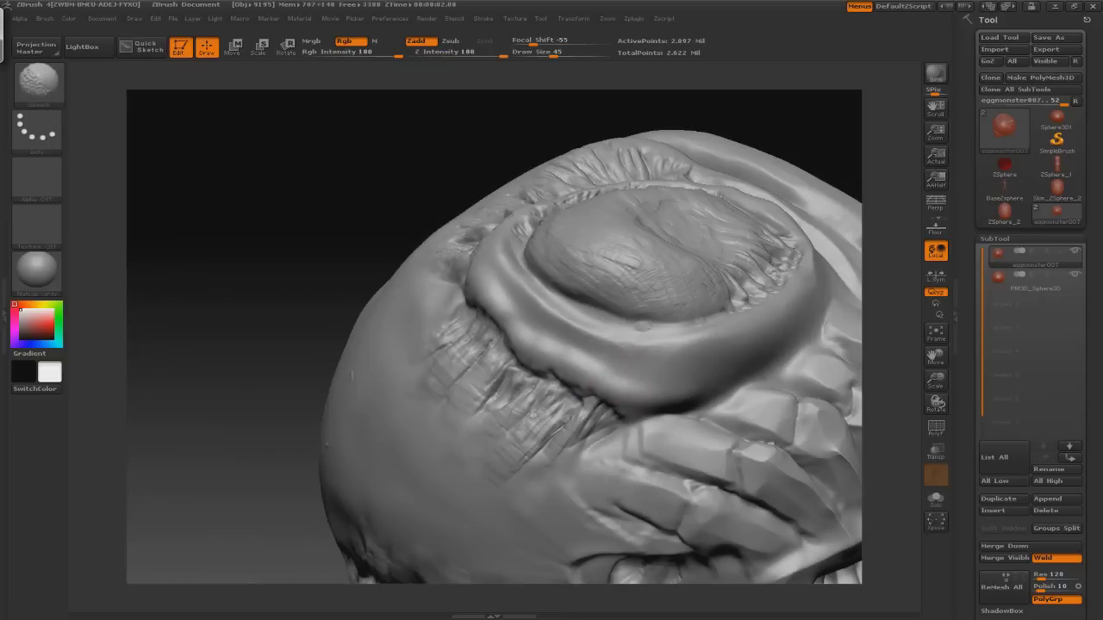
key("b")
key("d")
key("s")
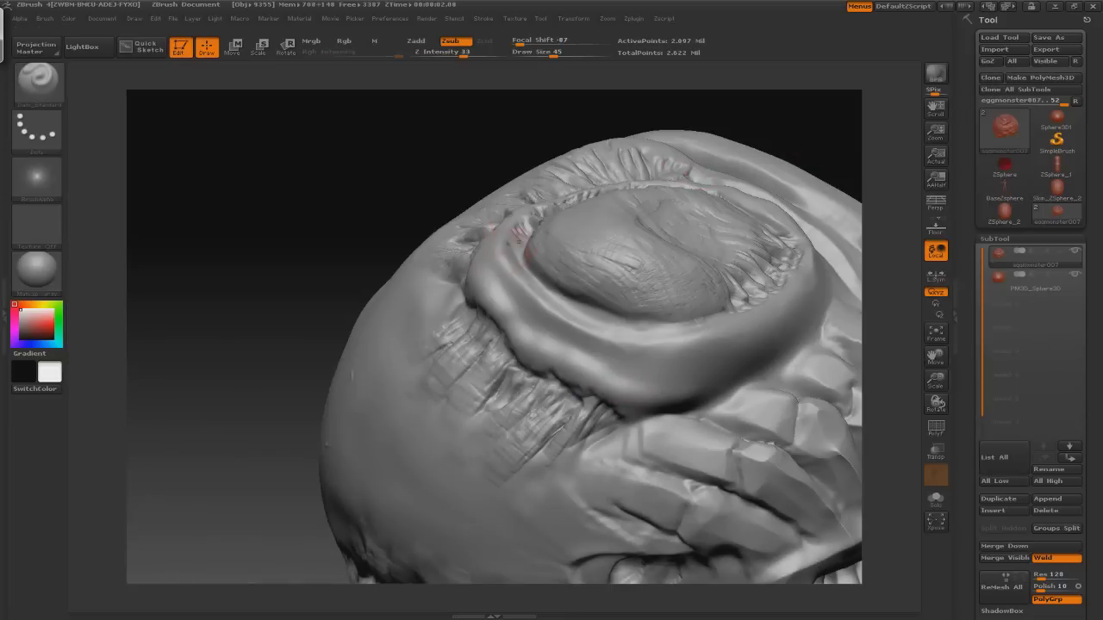
mouse_move(293, 371)
left_mouse_down()
mouse_move(599, 345)
mouse_move(586, 342)
mouse_move(659, 353)
left_mouse_up()
key("s")
left_click_drag(573, 332, 545, 331)
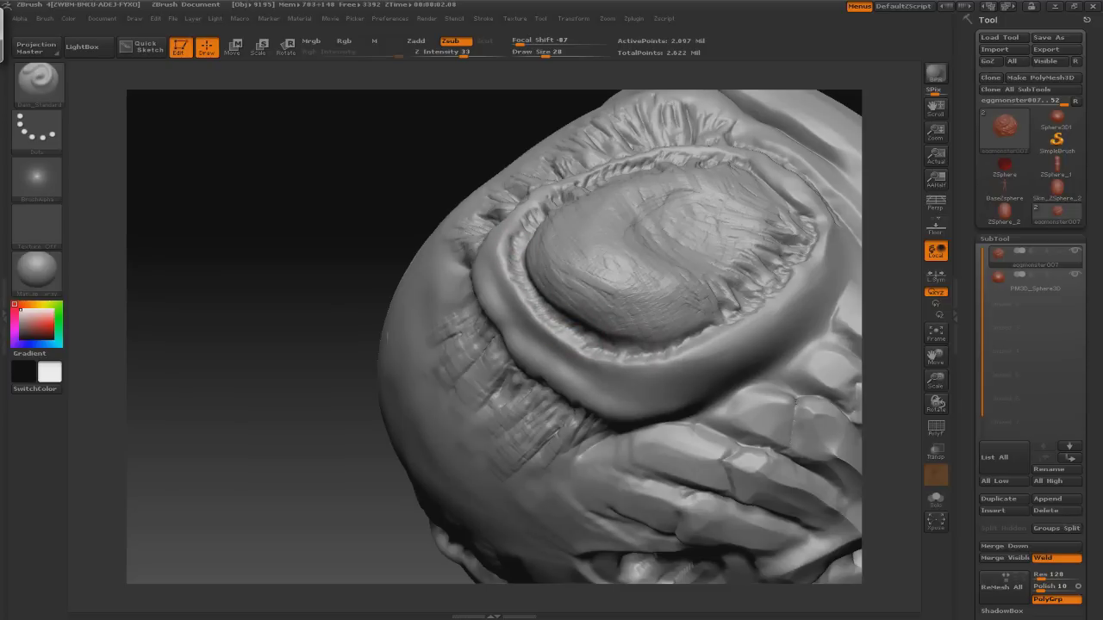
- Sculpt new crease detail along the mouth rim
left_click_drag(327, 284, 520, 304)
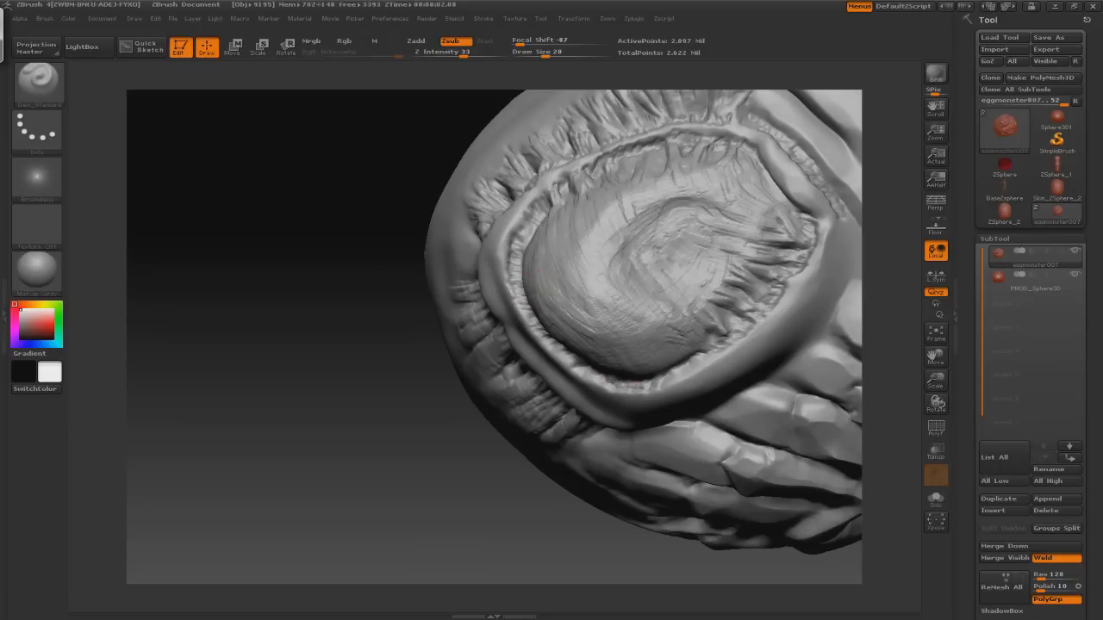
left_click_drag(392, 362, 466, 349)
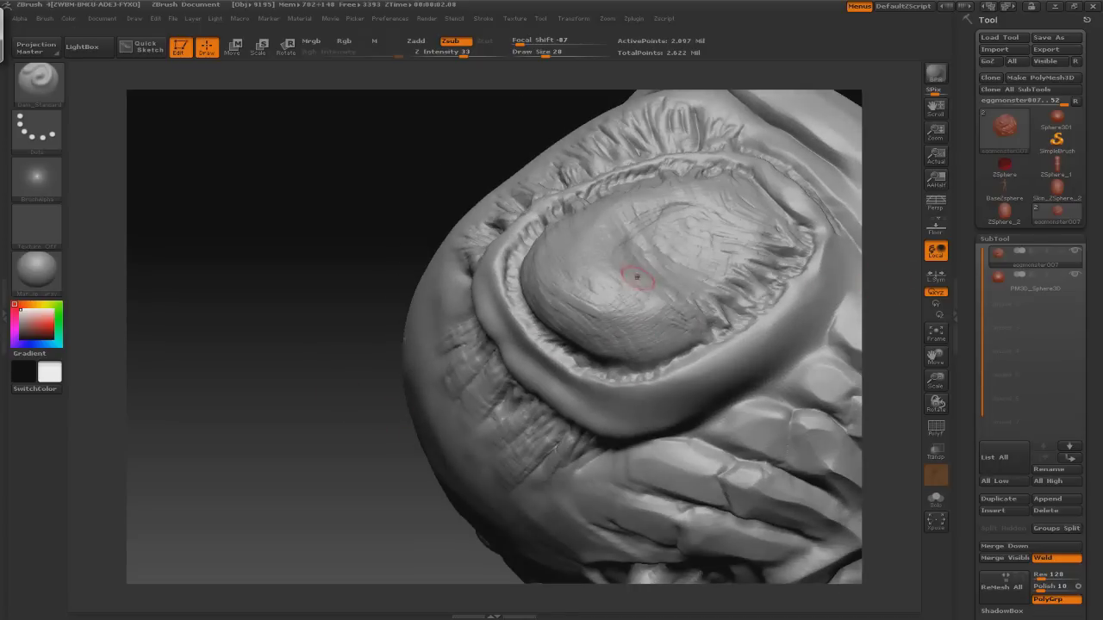
mouse_move(345, 382)
left_mouse_down()
mouse_move(721, 254)
mouse_move(776, 246)
mouse_move(758, 250)
left_mouse_up()
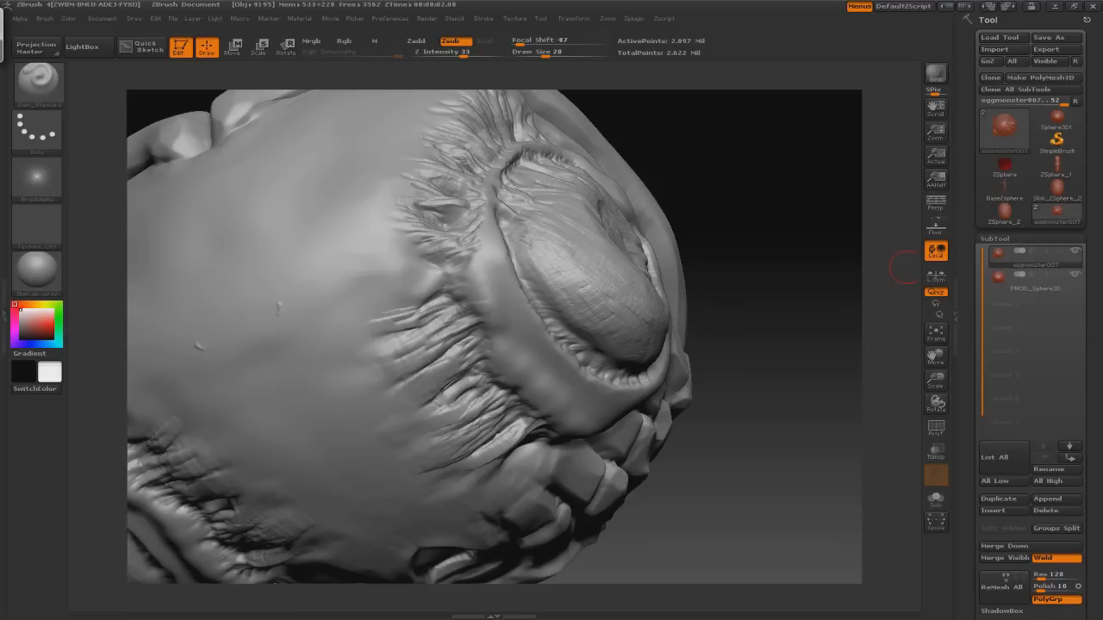
mouse_move(904, 266)
left_mouse_down()
mouse_move(747, 184)
mouse_move(498, 354)
mouse_move(469, 249)
left_mouse_up()
key("ctrl")
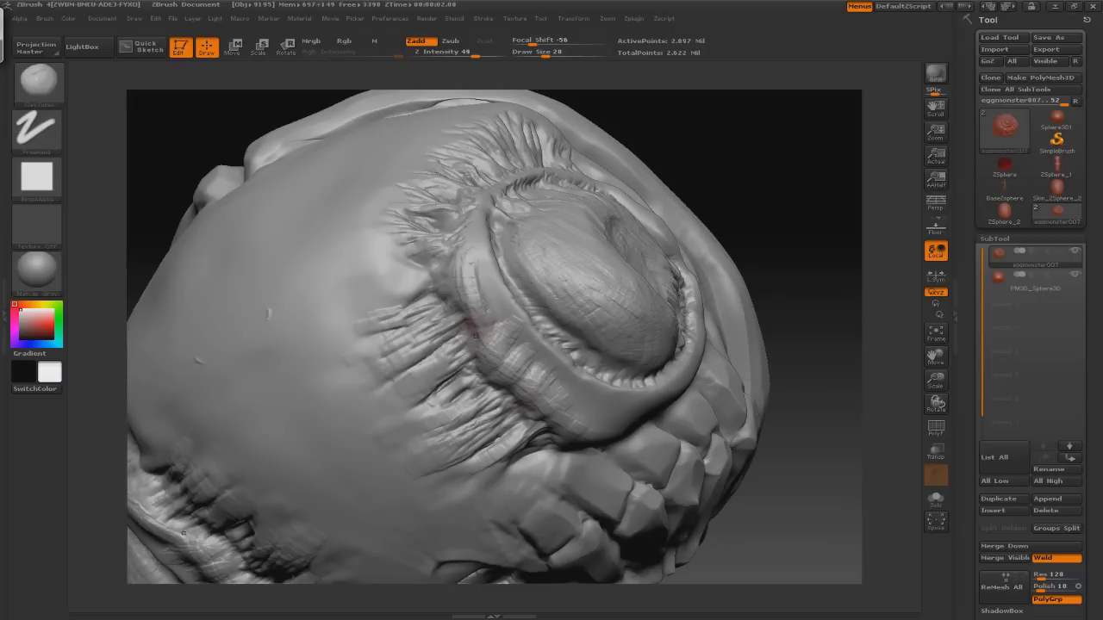
left_click_drag(489, 303, 471, 260)
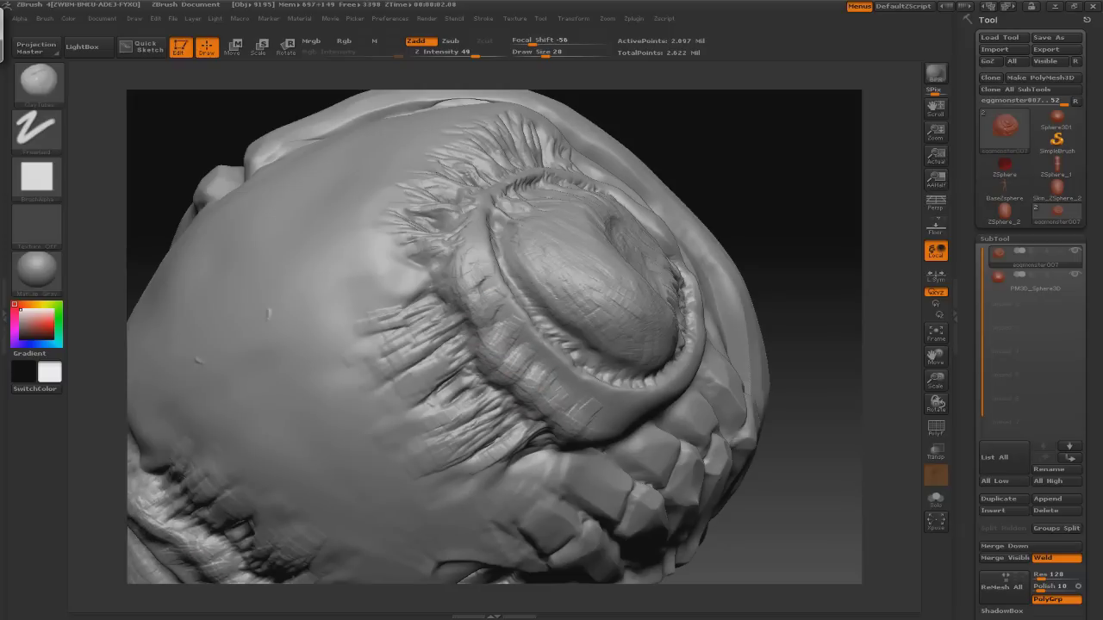
left_click_drag(778, 170, 801, 211)
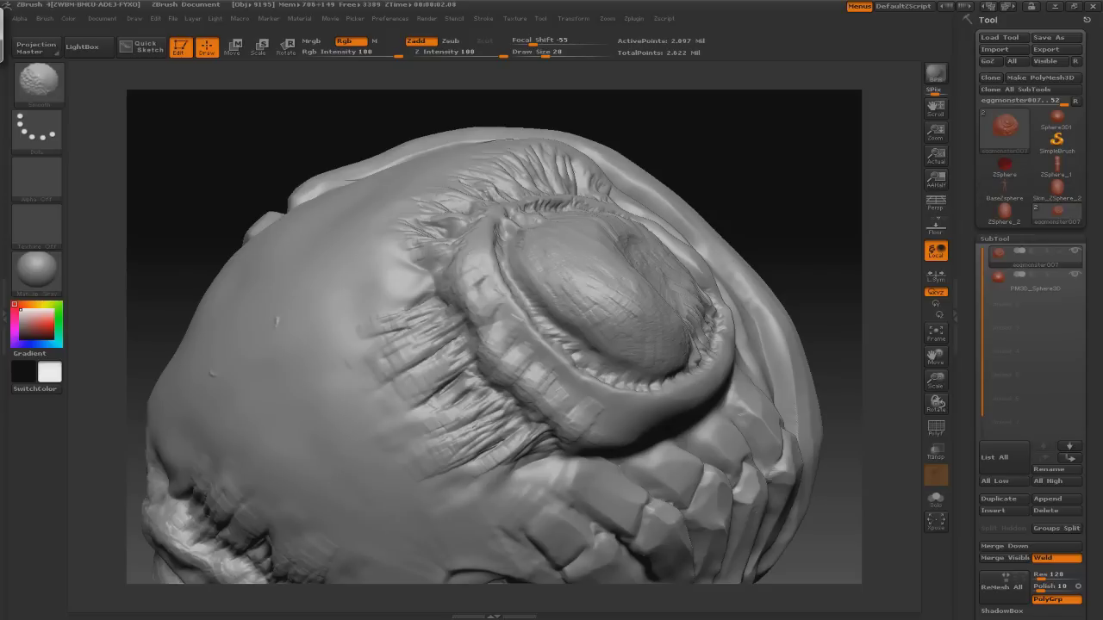
key("shift")
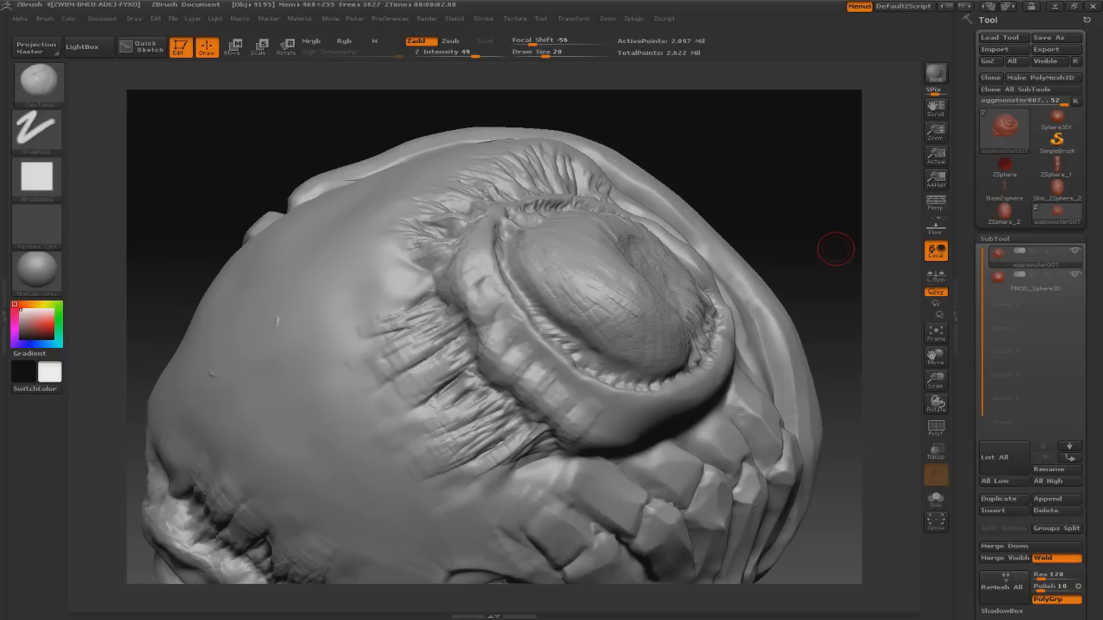
left_click_drag(835, 249, 911, 334)
- Carve a Dam_Standard crease along the left mouth rim, then orbit to view the mouth front-on
key("b")
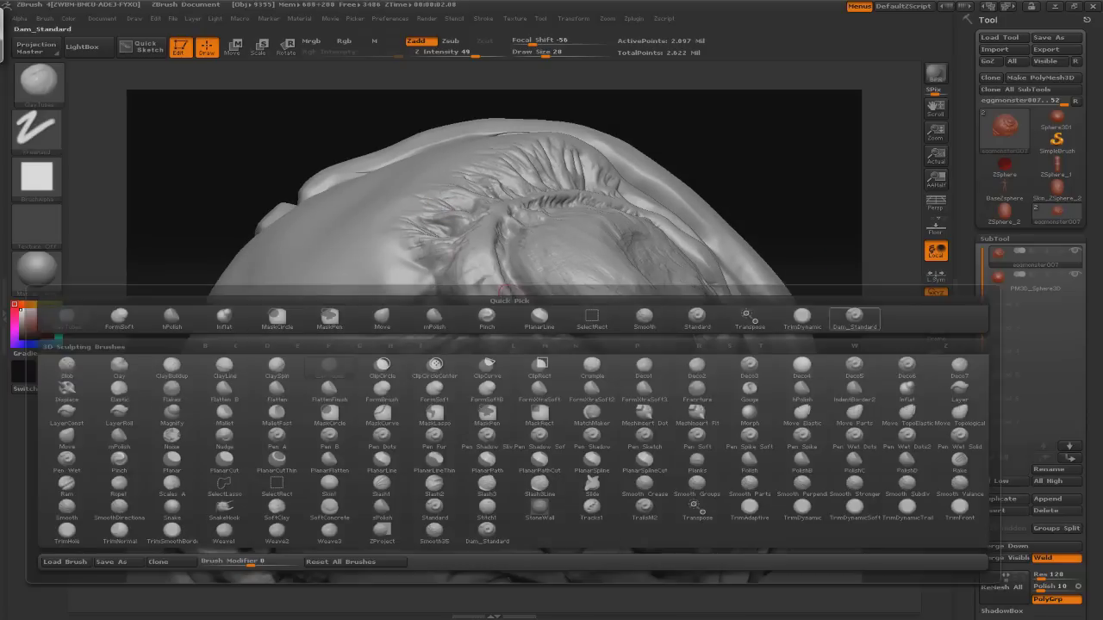
key("d")
key("s")
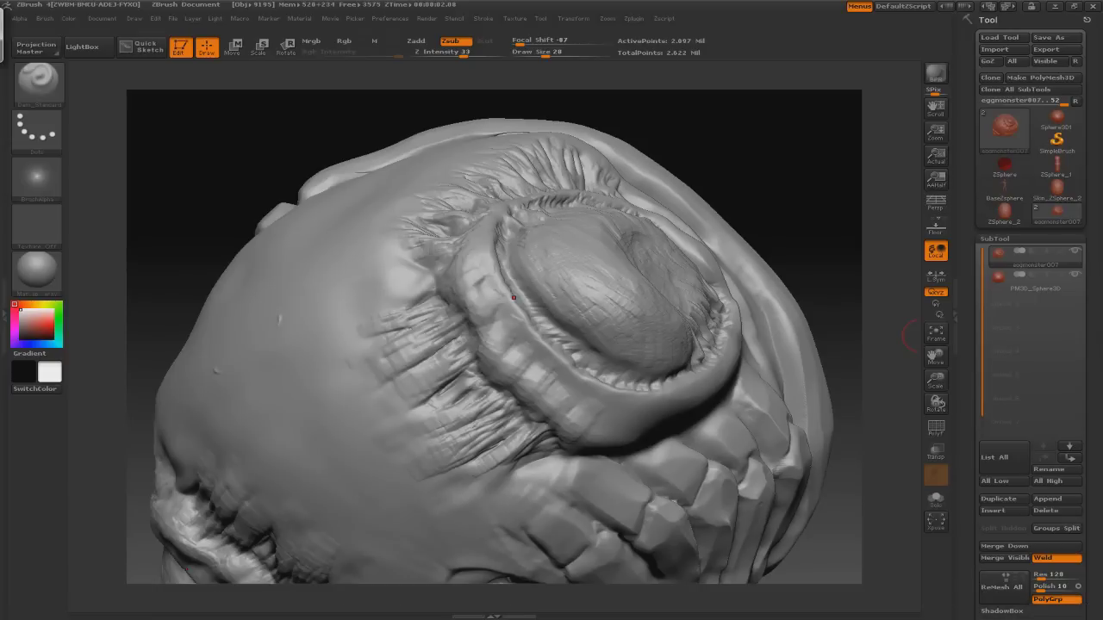
mouse_move(514, 297)
left_mouse_down()
mouse_move(488, 327)
mouse_move(467, 298)
left_mouse_up()
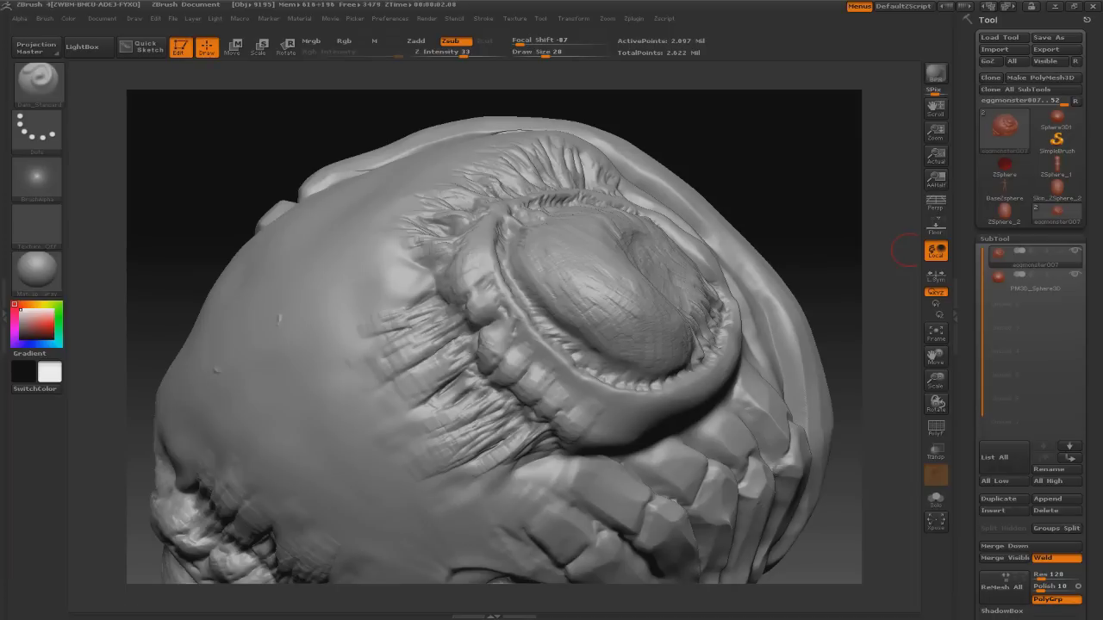
left_click_drag(904, 250, 879, 276)
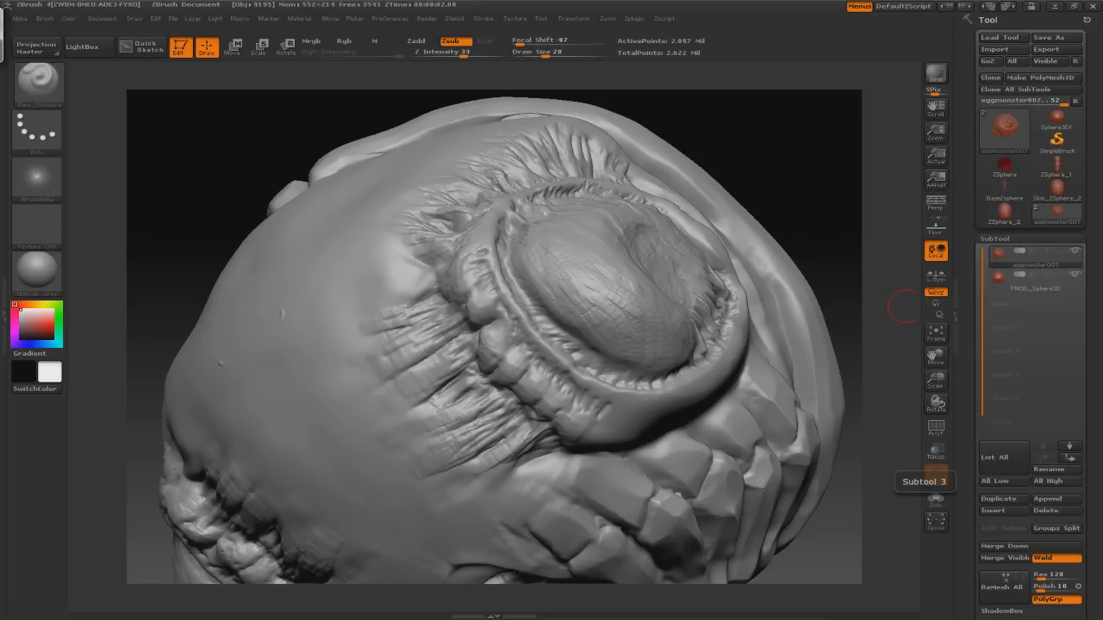
mouse_move(903, 305)
left_mouse_down()
mouse_move(707, 258)
mouse_move(577, 206)
mouse_move(427, 322)
left_mouse_up()
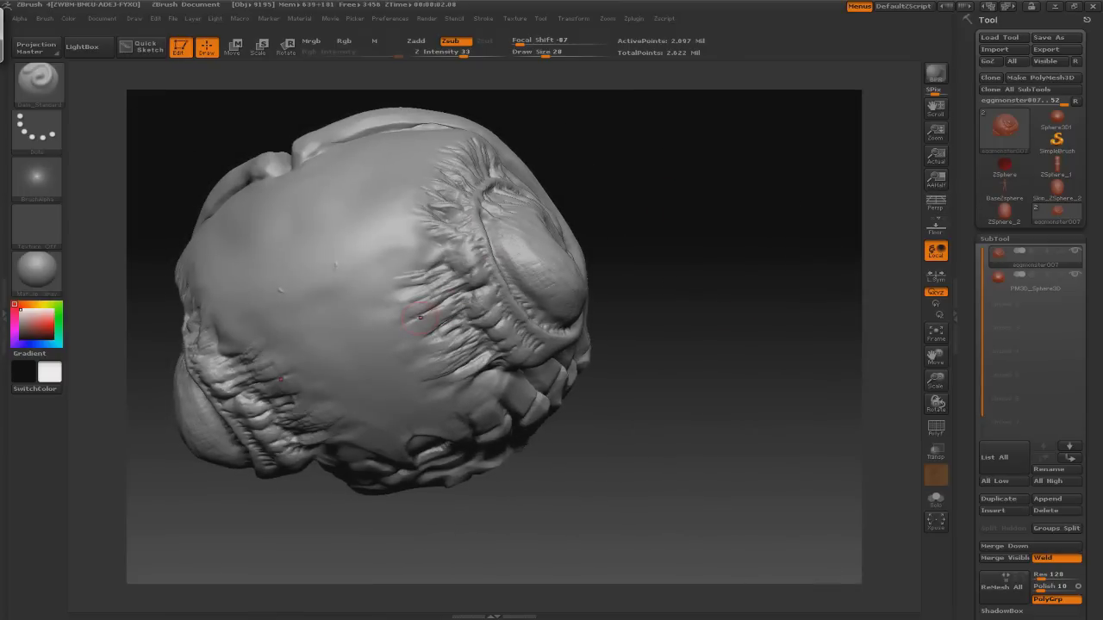
mouse_move(657, 202)
left_mouse_down()
mouse_move(698, 273)
mouse_move(853, 204)
left_mouse_up()
- Save the tool via Save As under the file name eggmonster008.ztl
left_click(1047, 37)
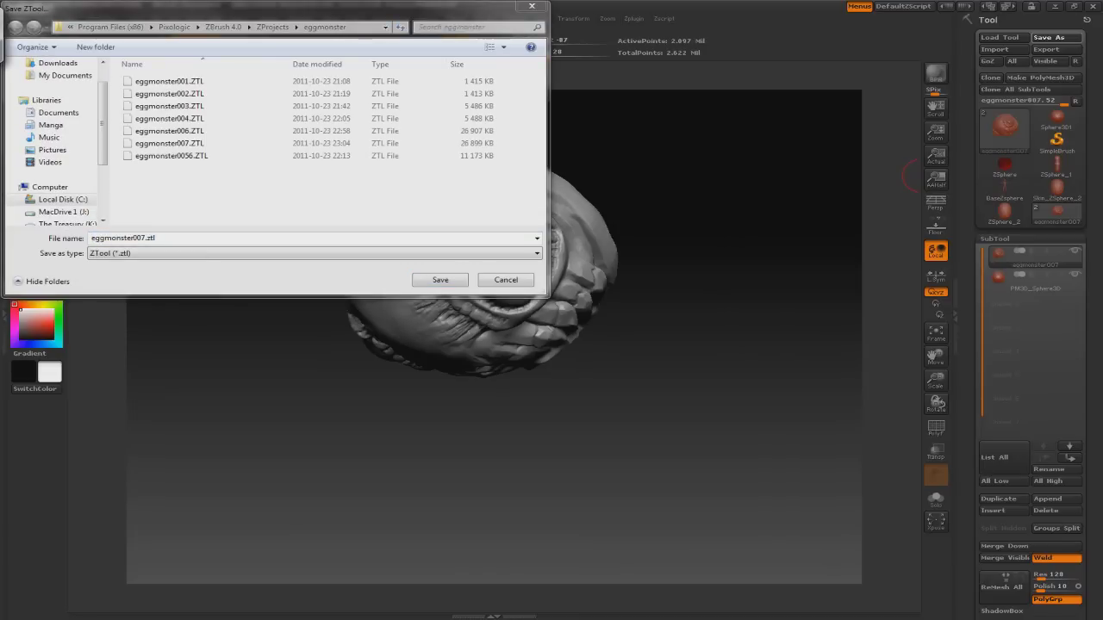
type("eggmonster008.ztl")
key("Return")
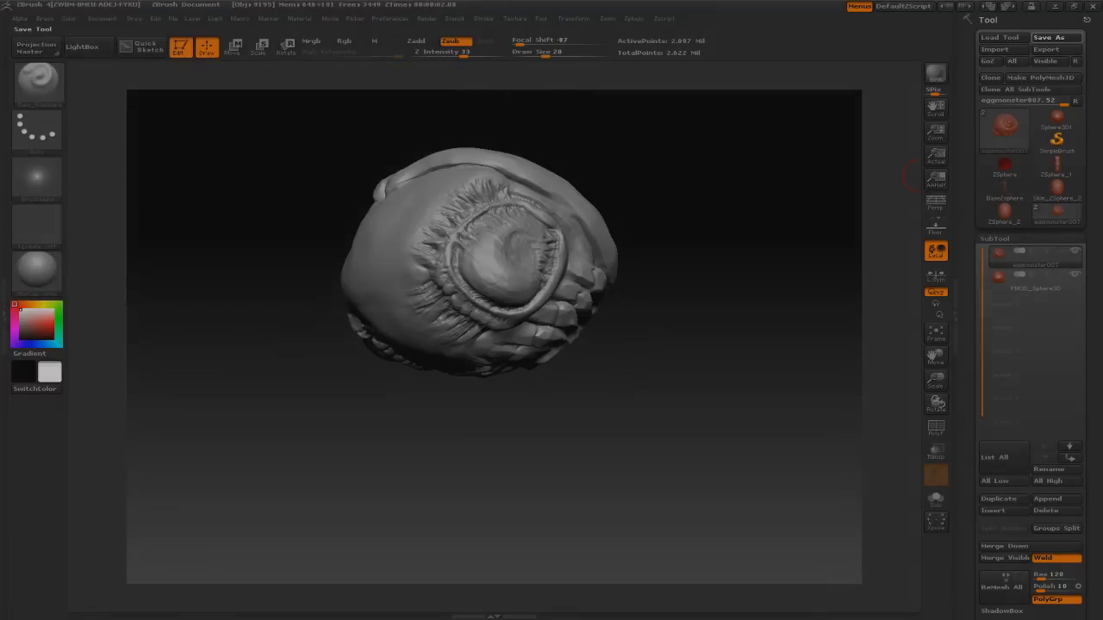